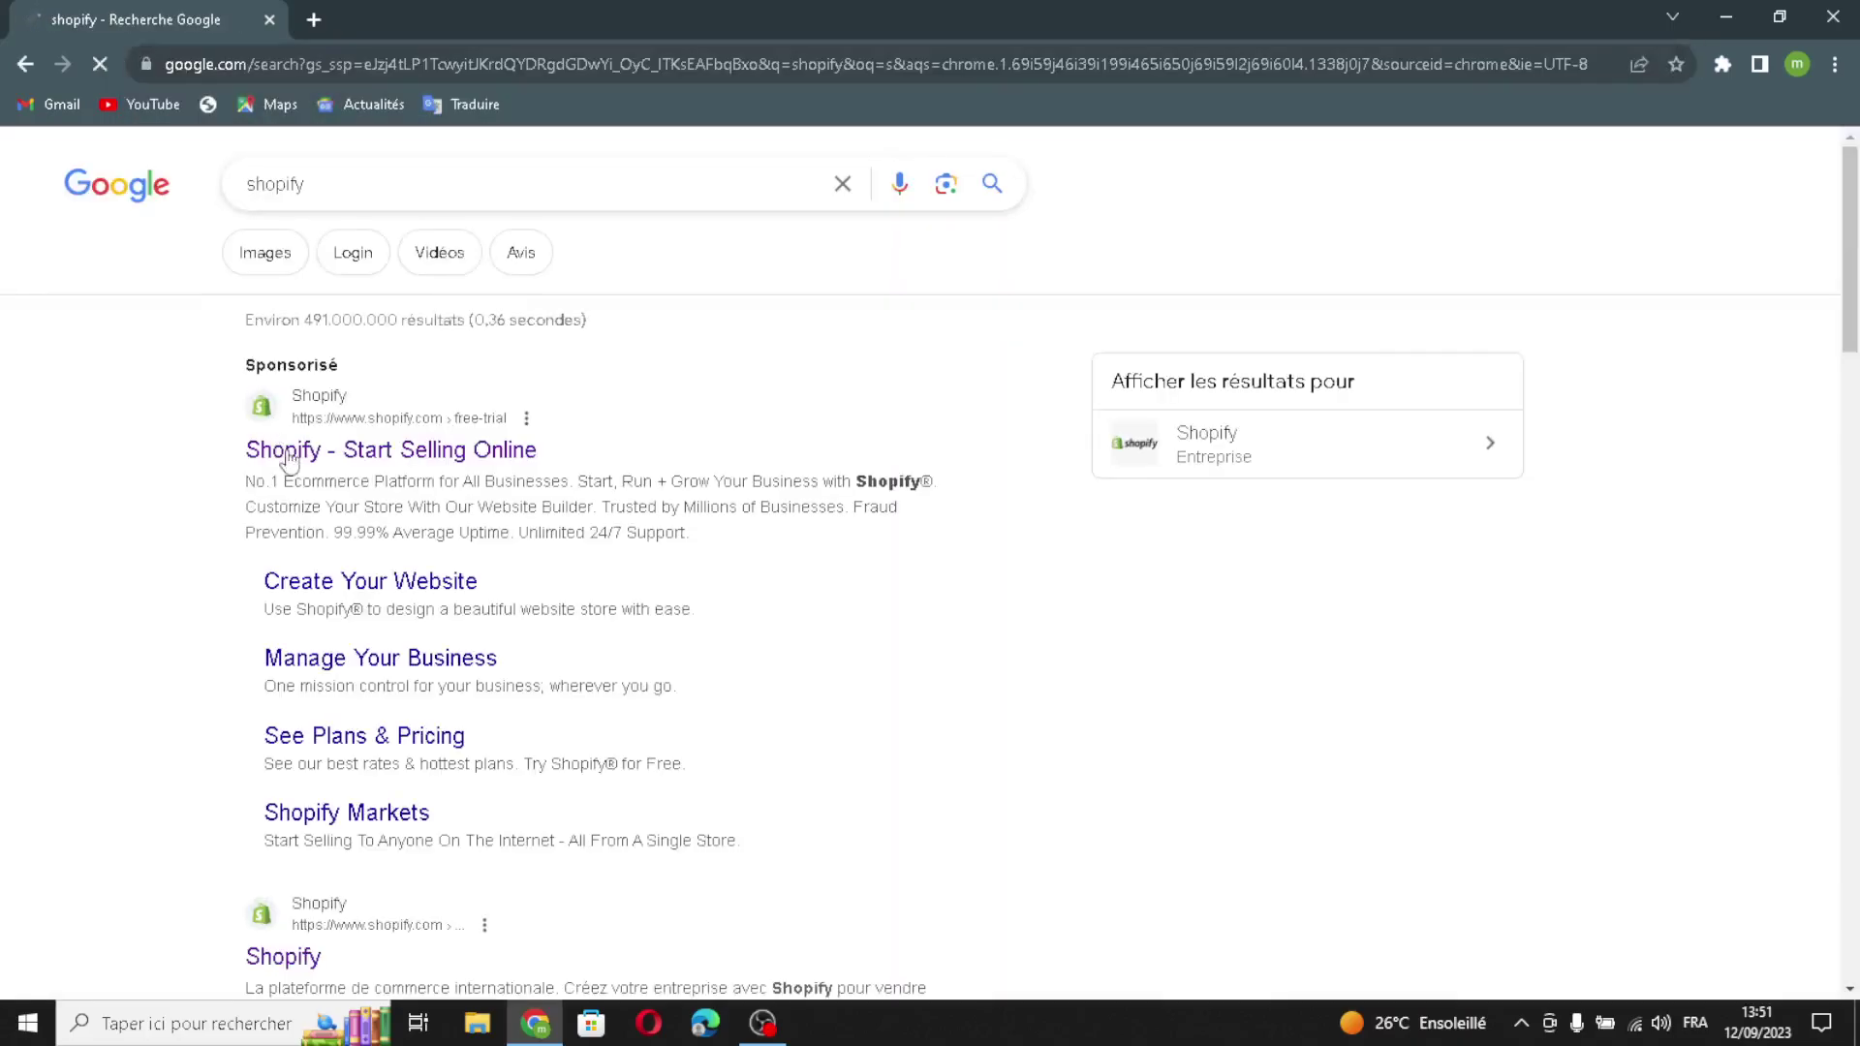
Open Shopify's sponsored free-trial page from the search results, enter the email address and start the free trial
{"action": "left_click", "coordinate": [289, 453]}
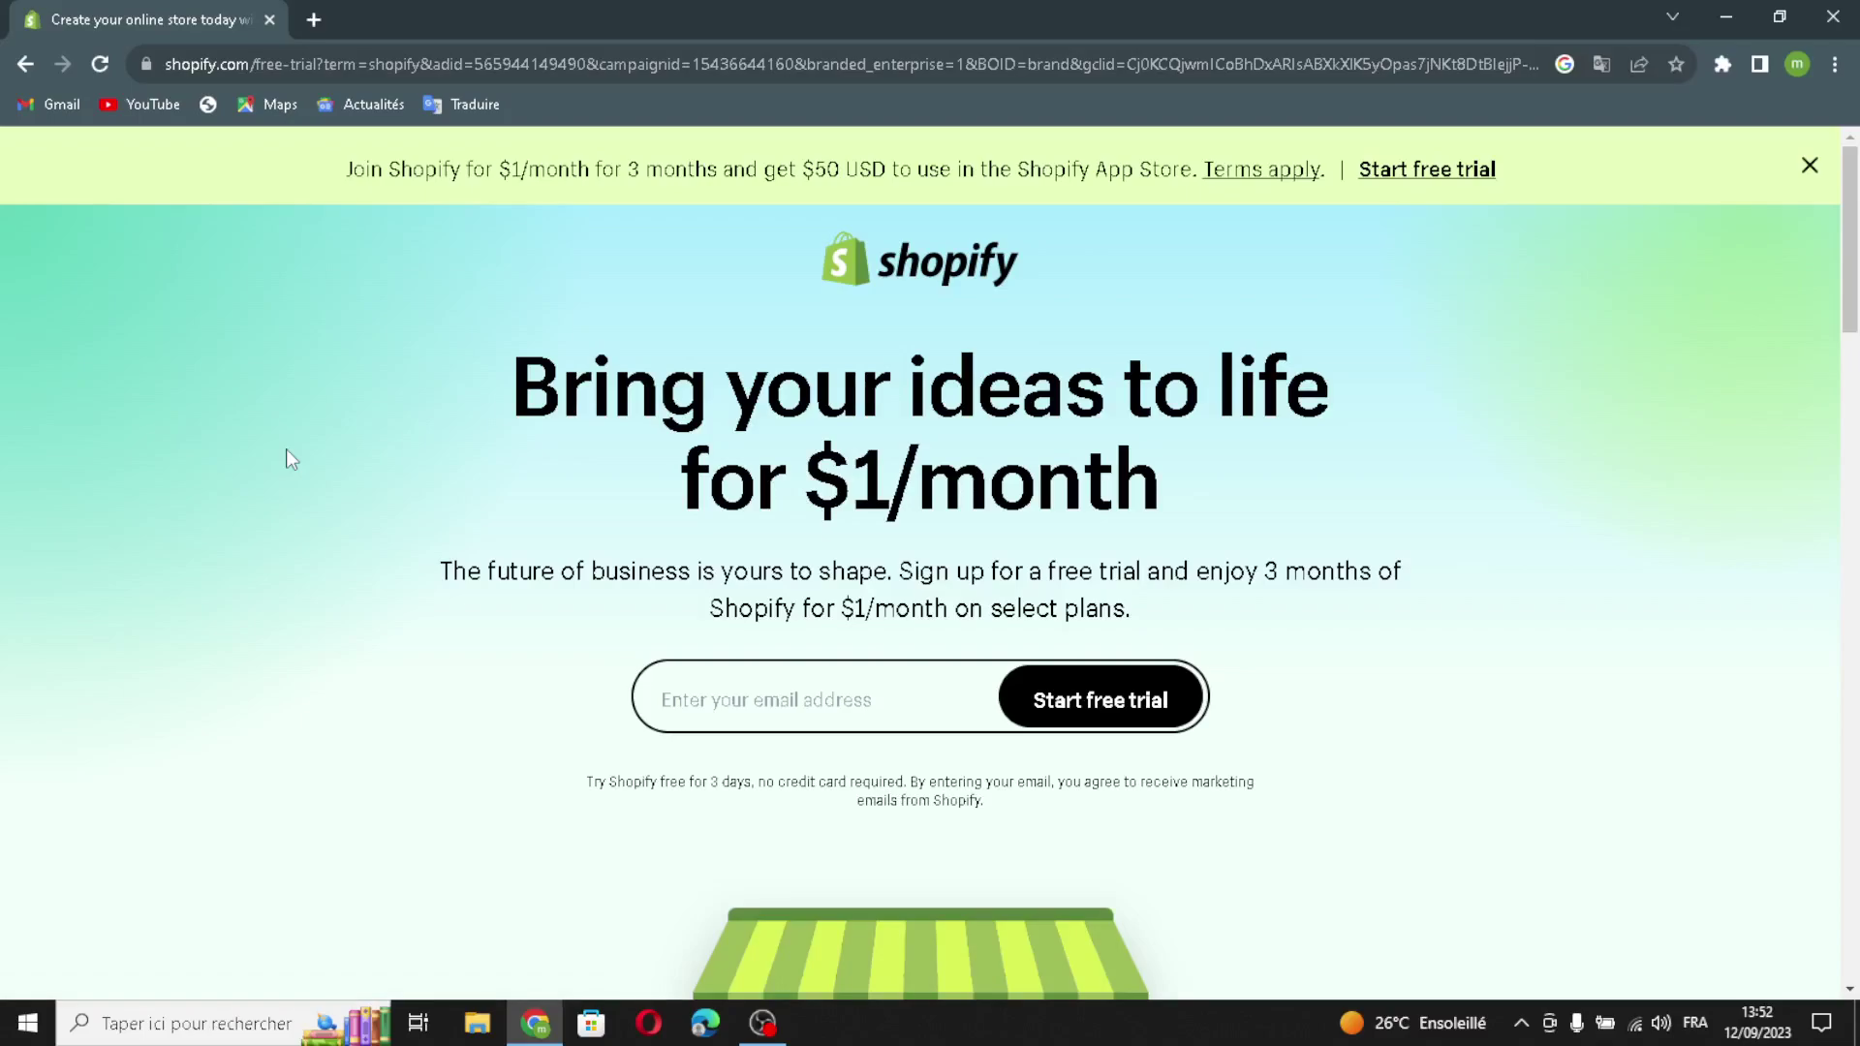
{"action": "left_click", "coordinate": [857, 722]}
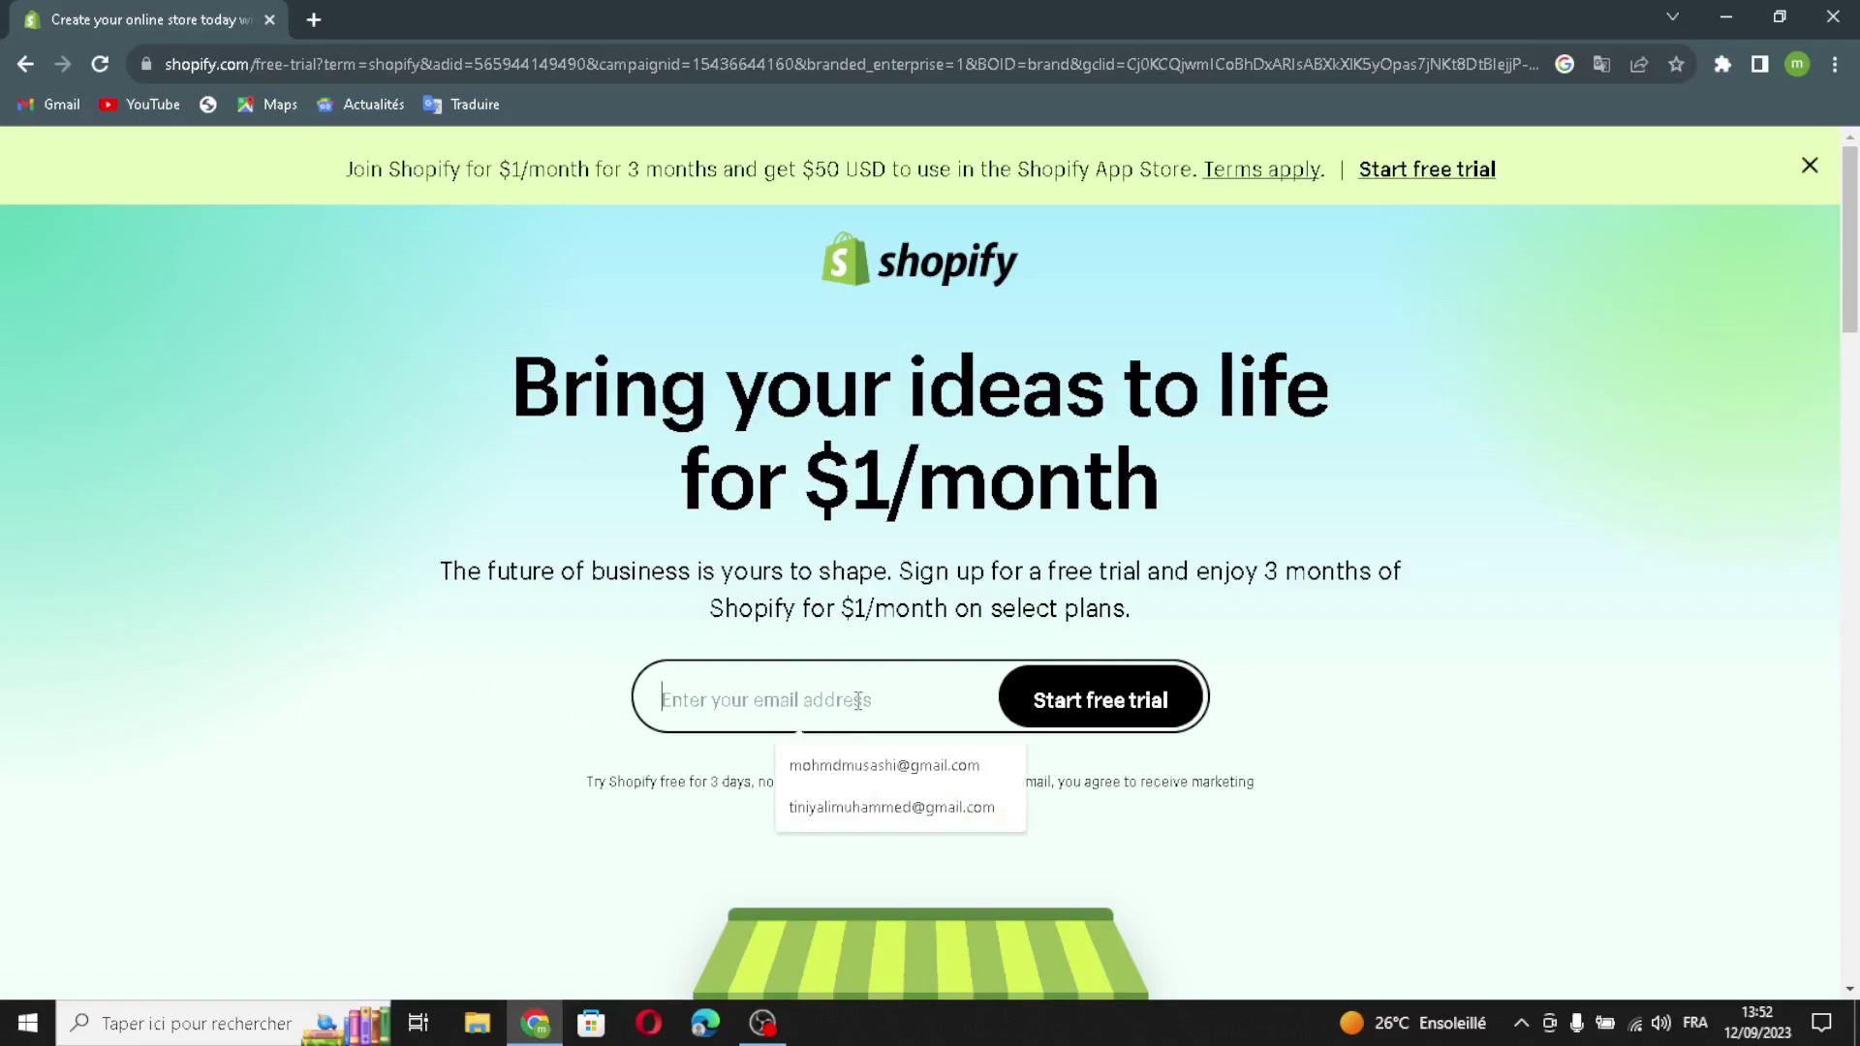
{"action": "left_click", "coordinate": [860, 764]}
{"action": "left_click", "coordinate": [1072, 722]}
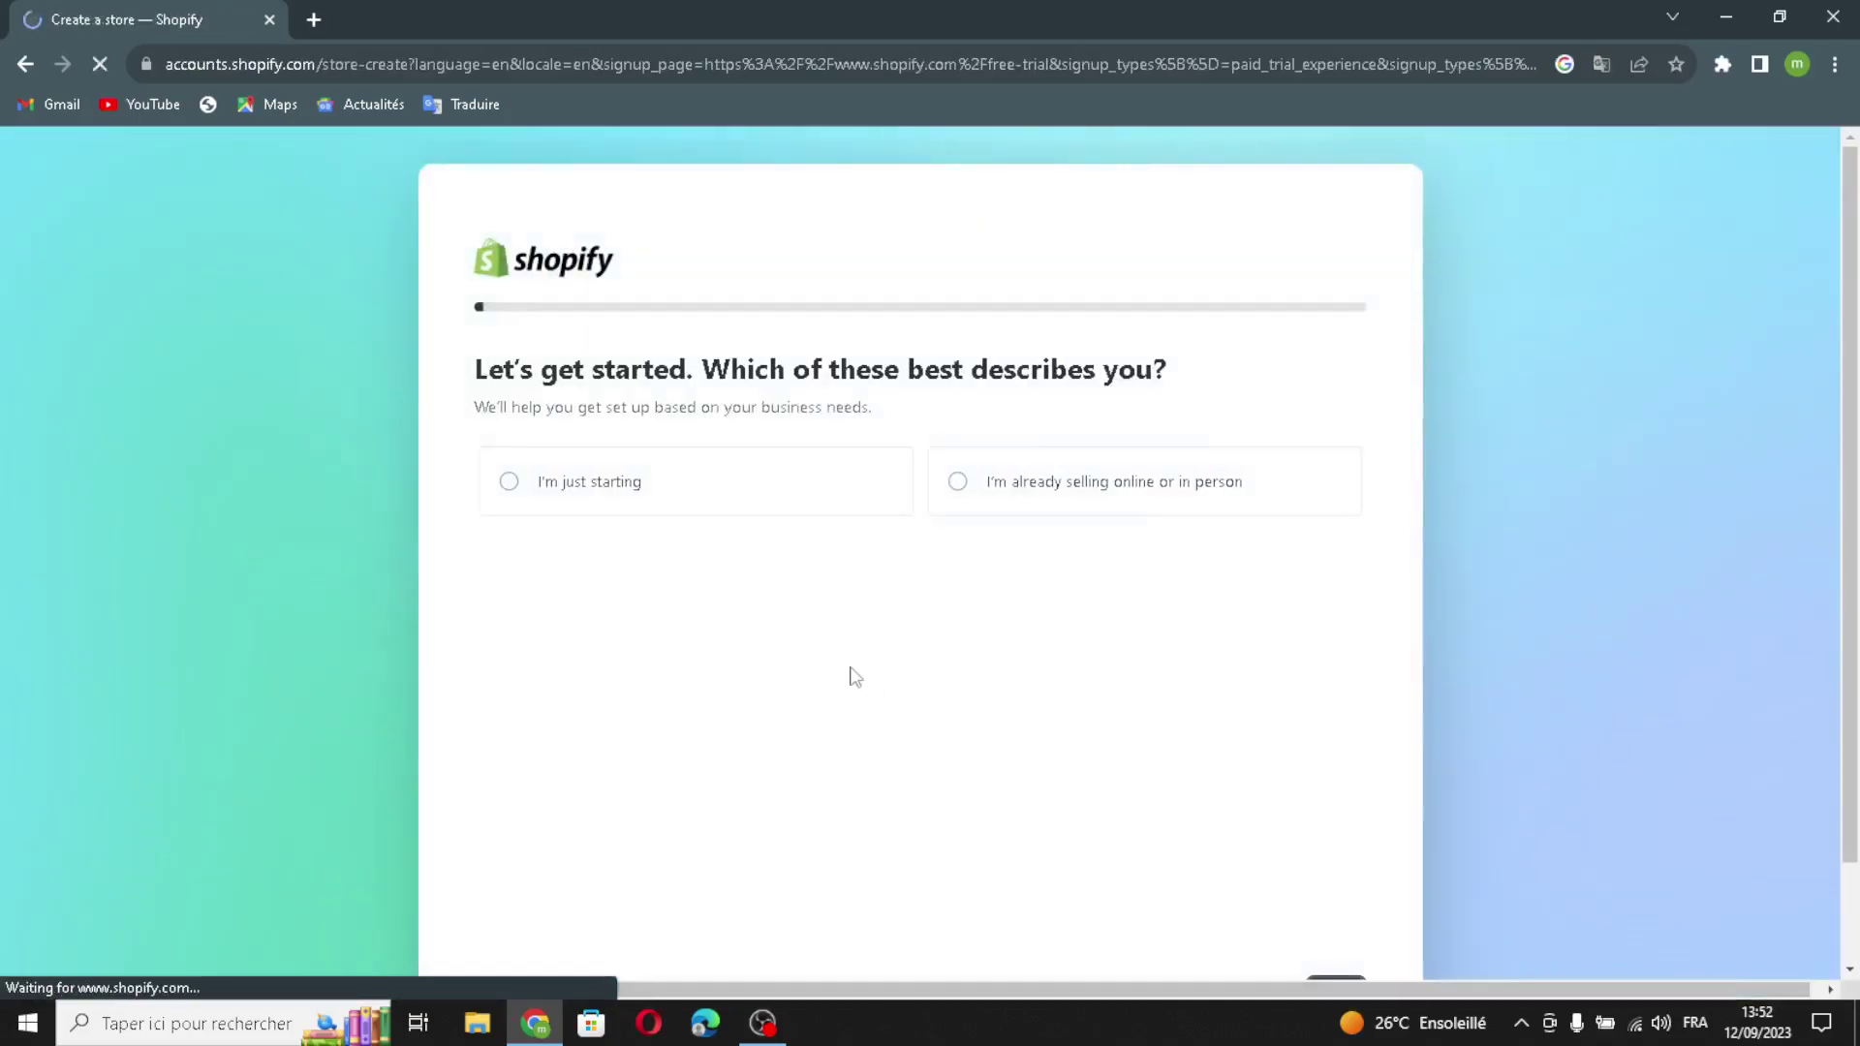
Skip the business questionnaire, accept the preselected business location and continue with the existing Shopify account
{"action": "scroll", "coordinate": [872, 688], "scroll_direction": "down", "scroll_amount": 1}
{"action": "left_click", "coordinate": [1212, 876]}
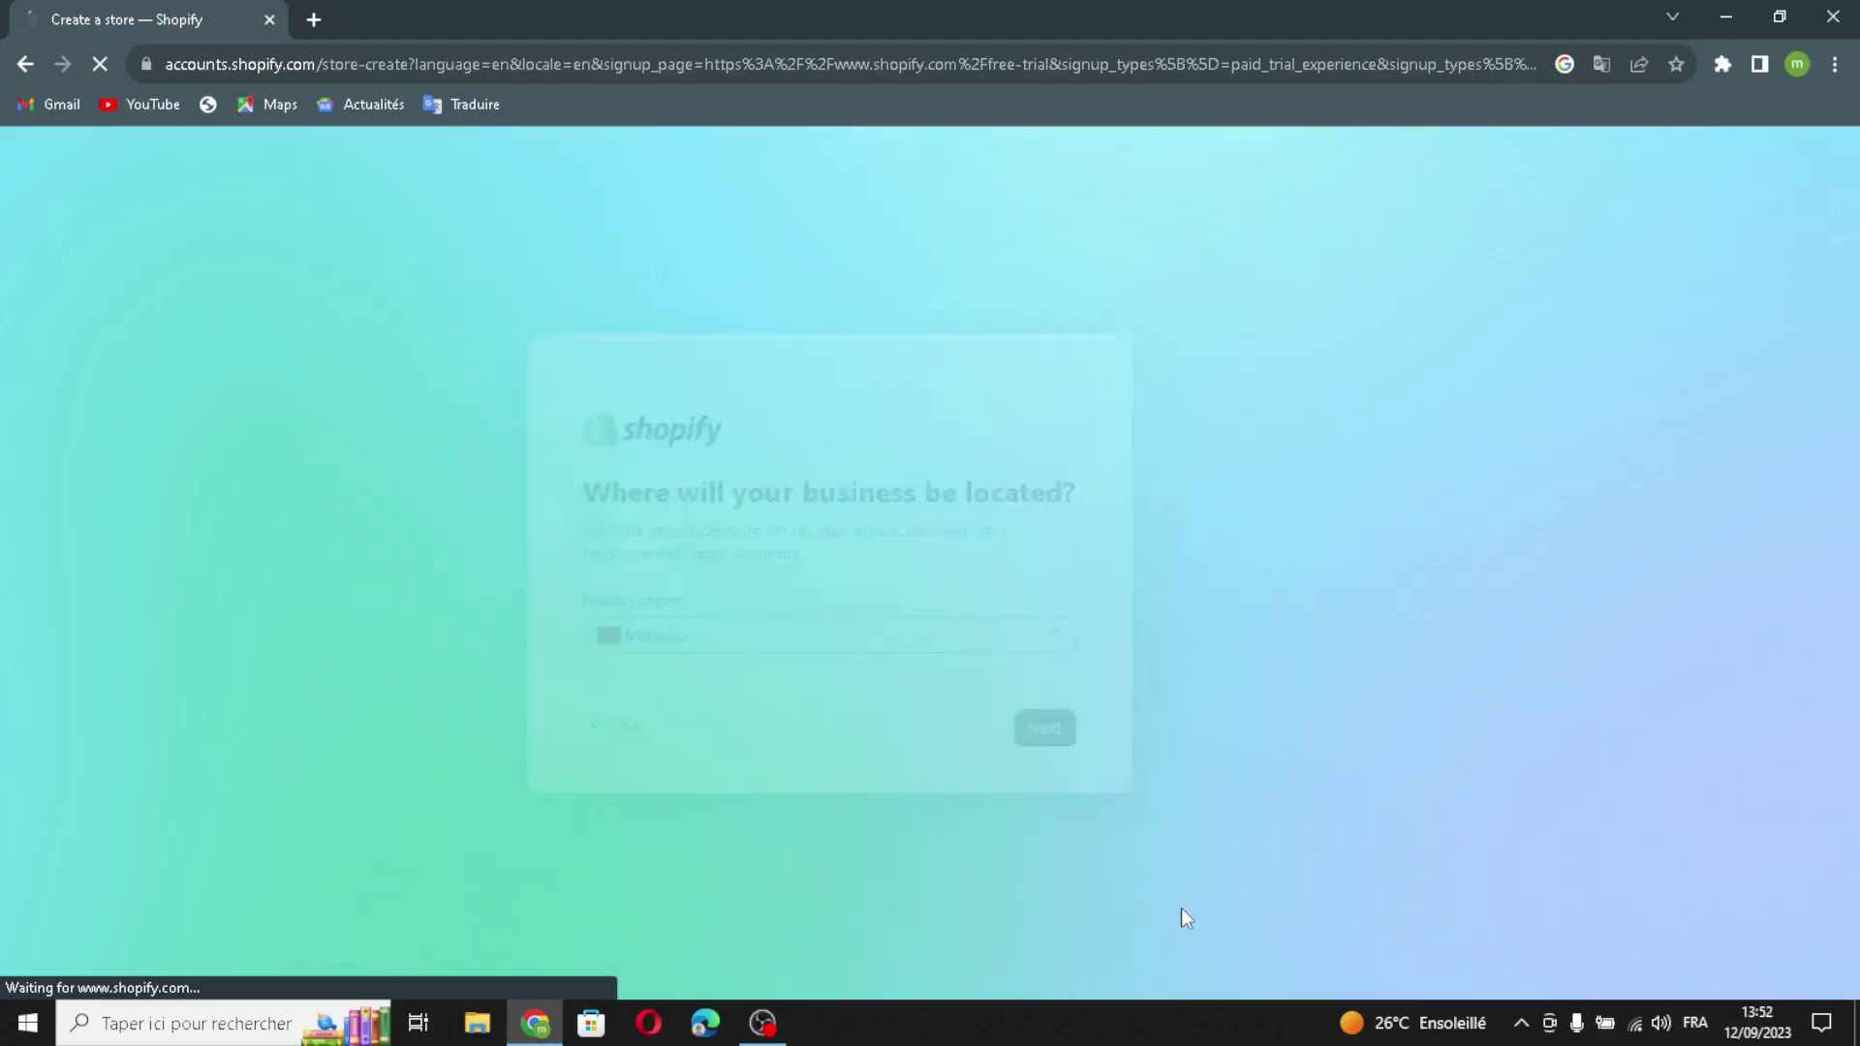
{"action": "left_click", "coordinate": [1162, 746]}
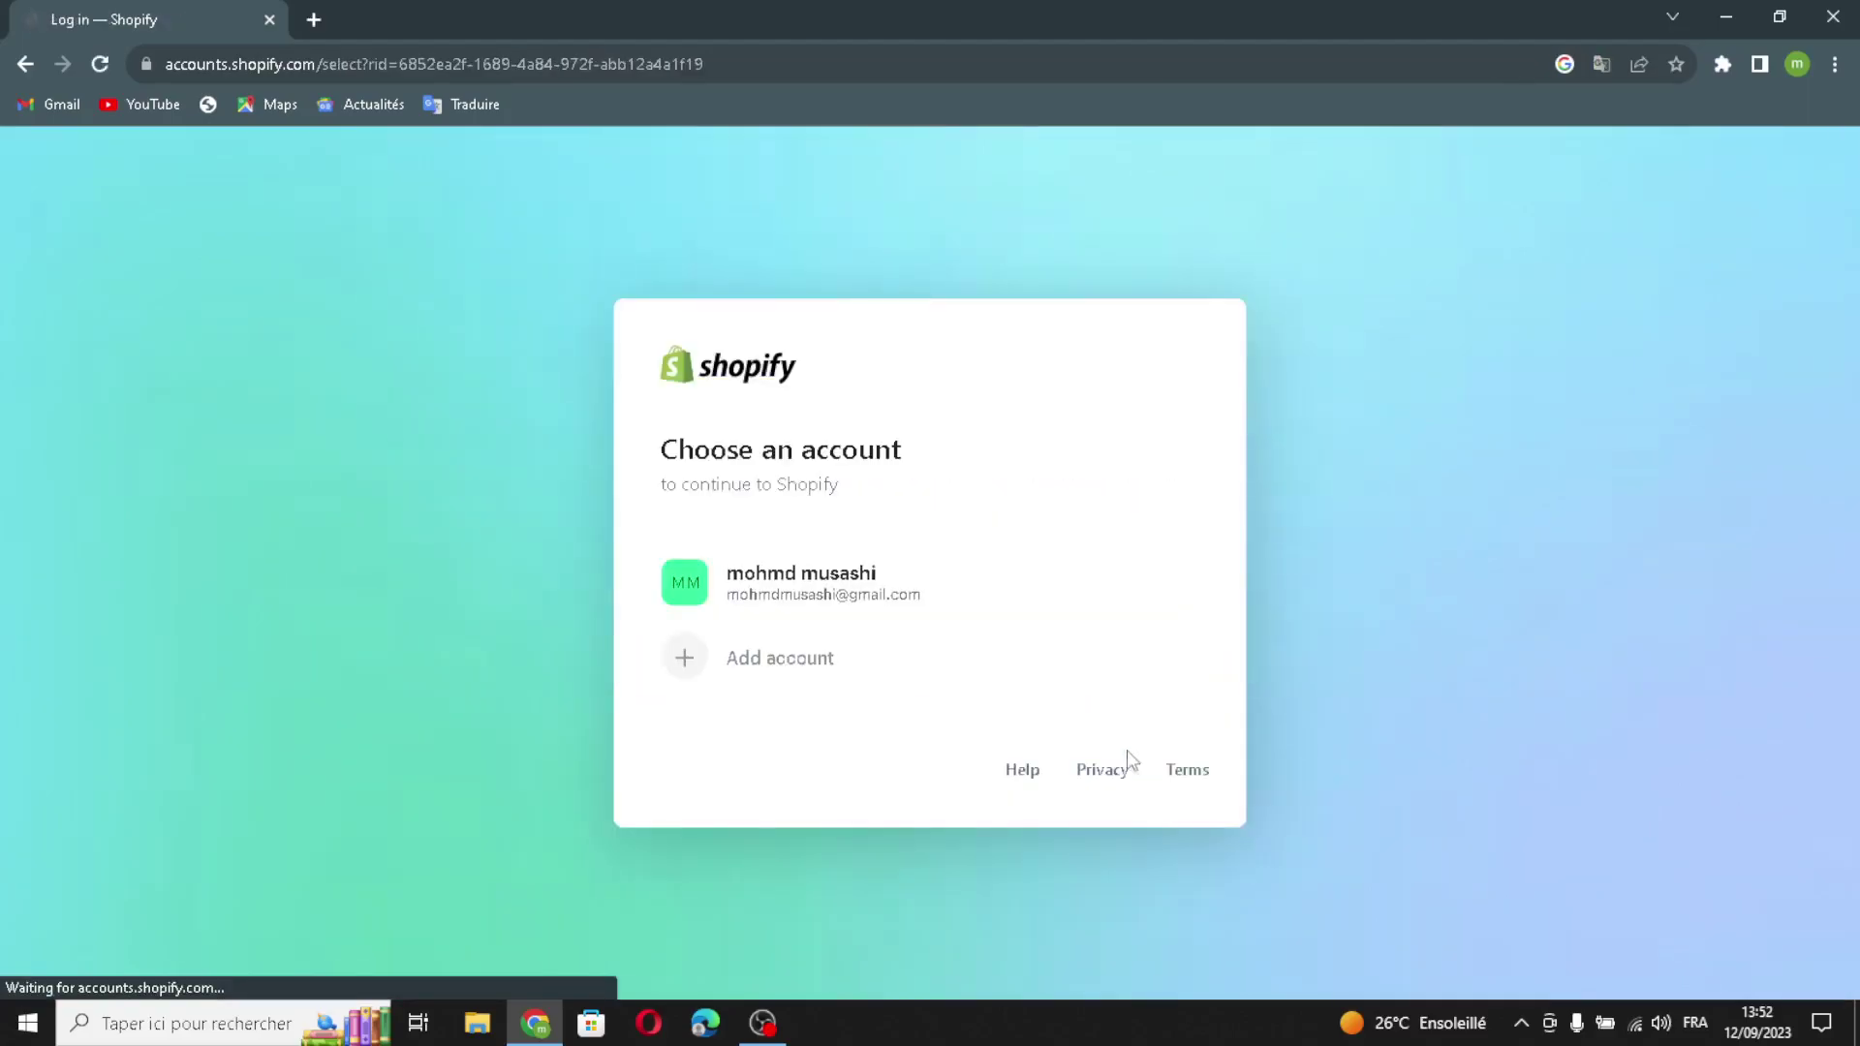
{"action": "left_click", "coordinate": [773, 579]}
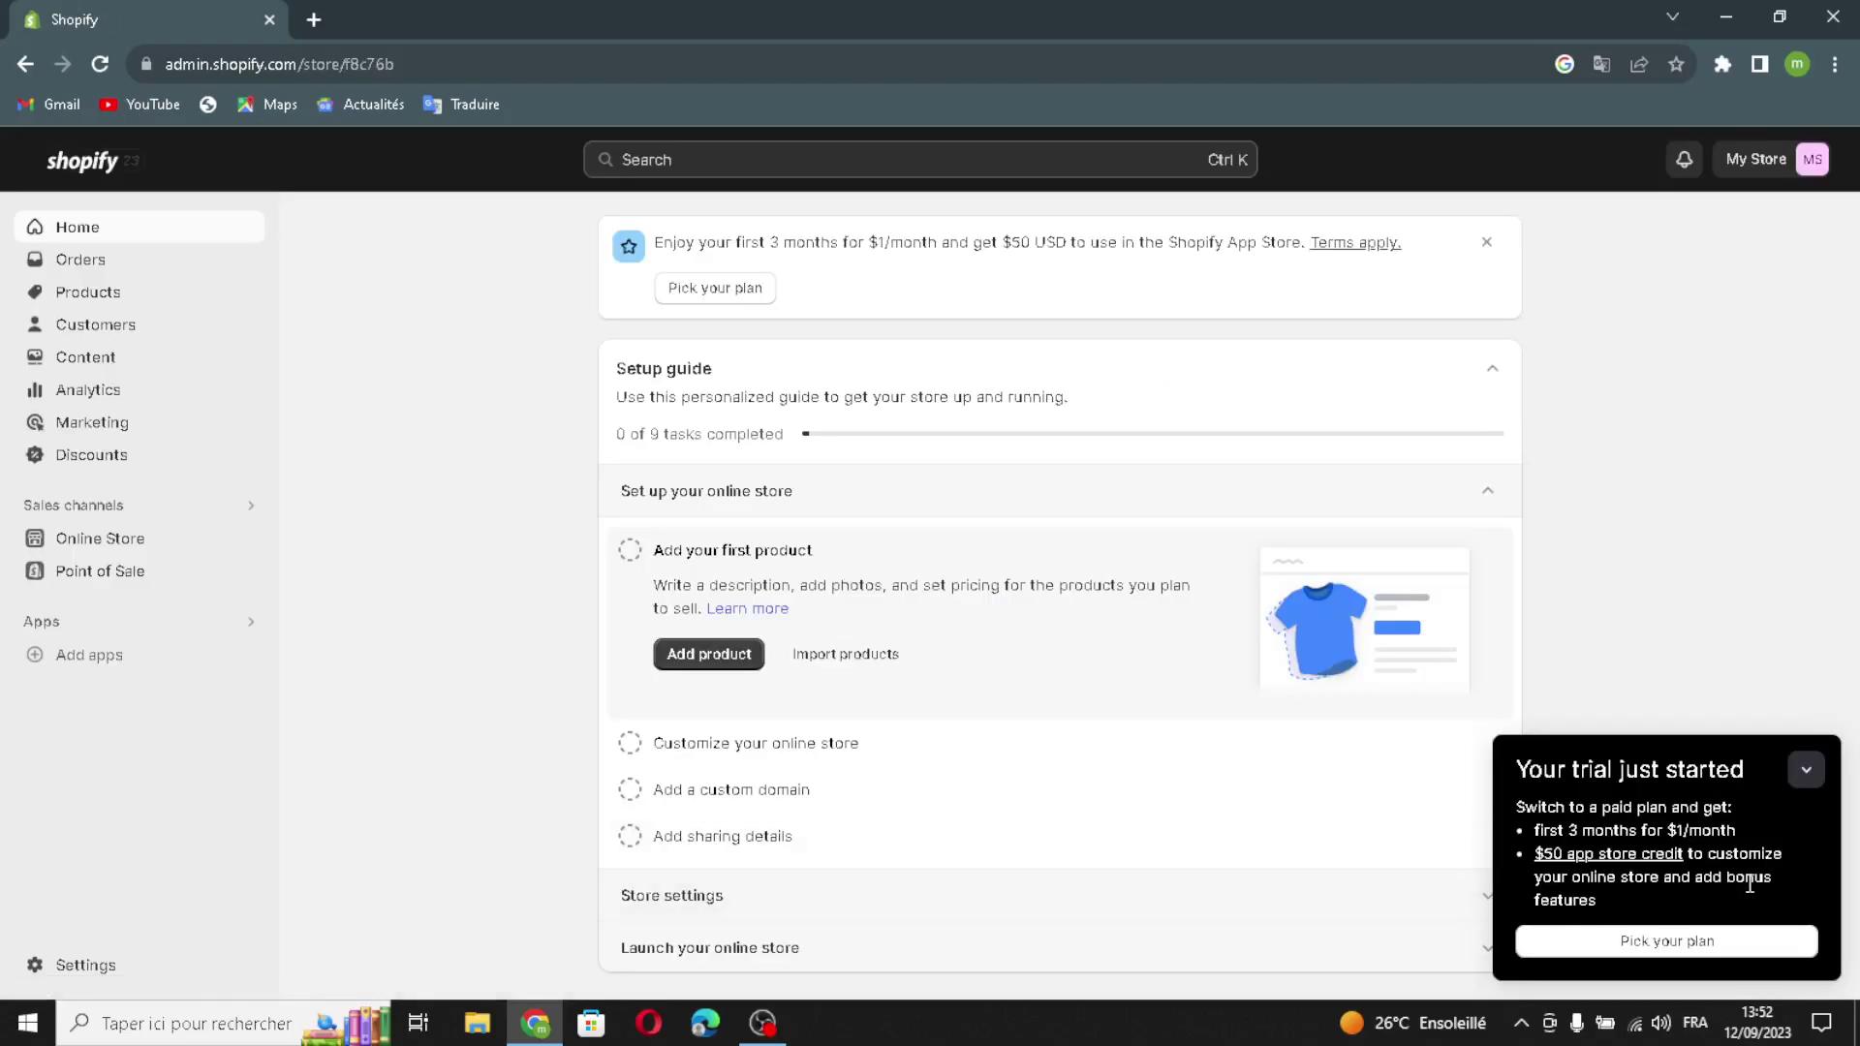
Open the online store's Themes page and look through the popular free themes
{"action": "left_click", "coordinate": [95, 539]}
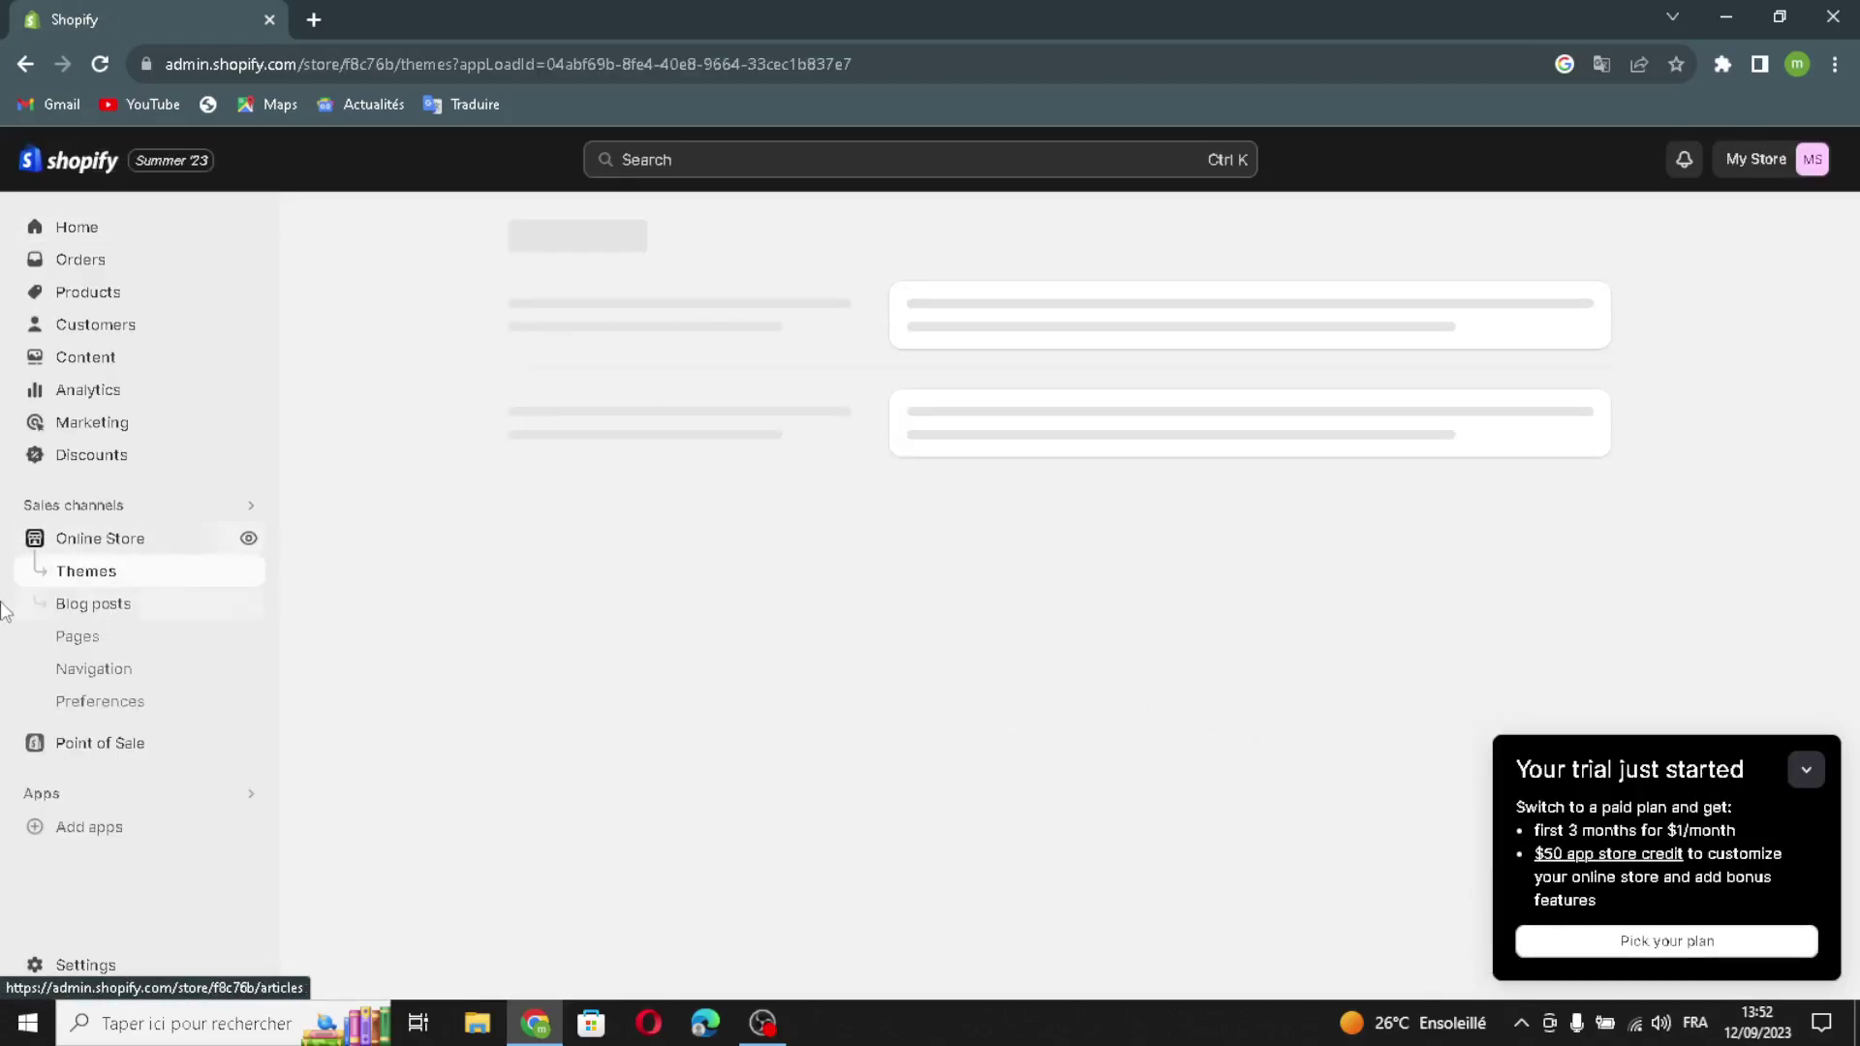
{"action": "left_click", "coordinate": [1808, 779]}
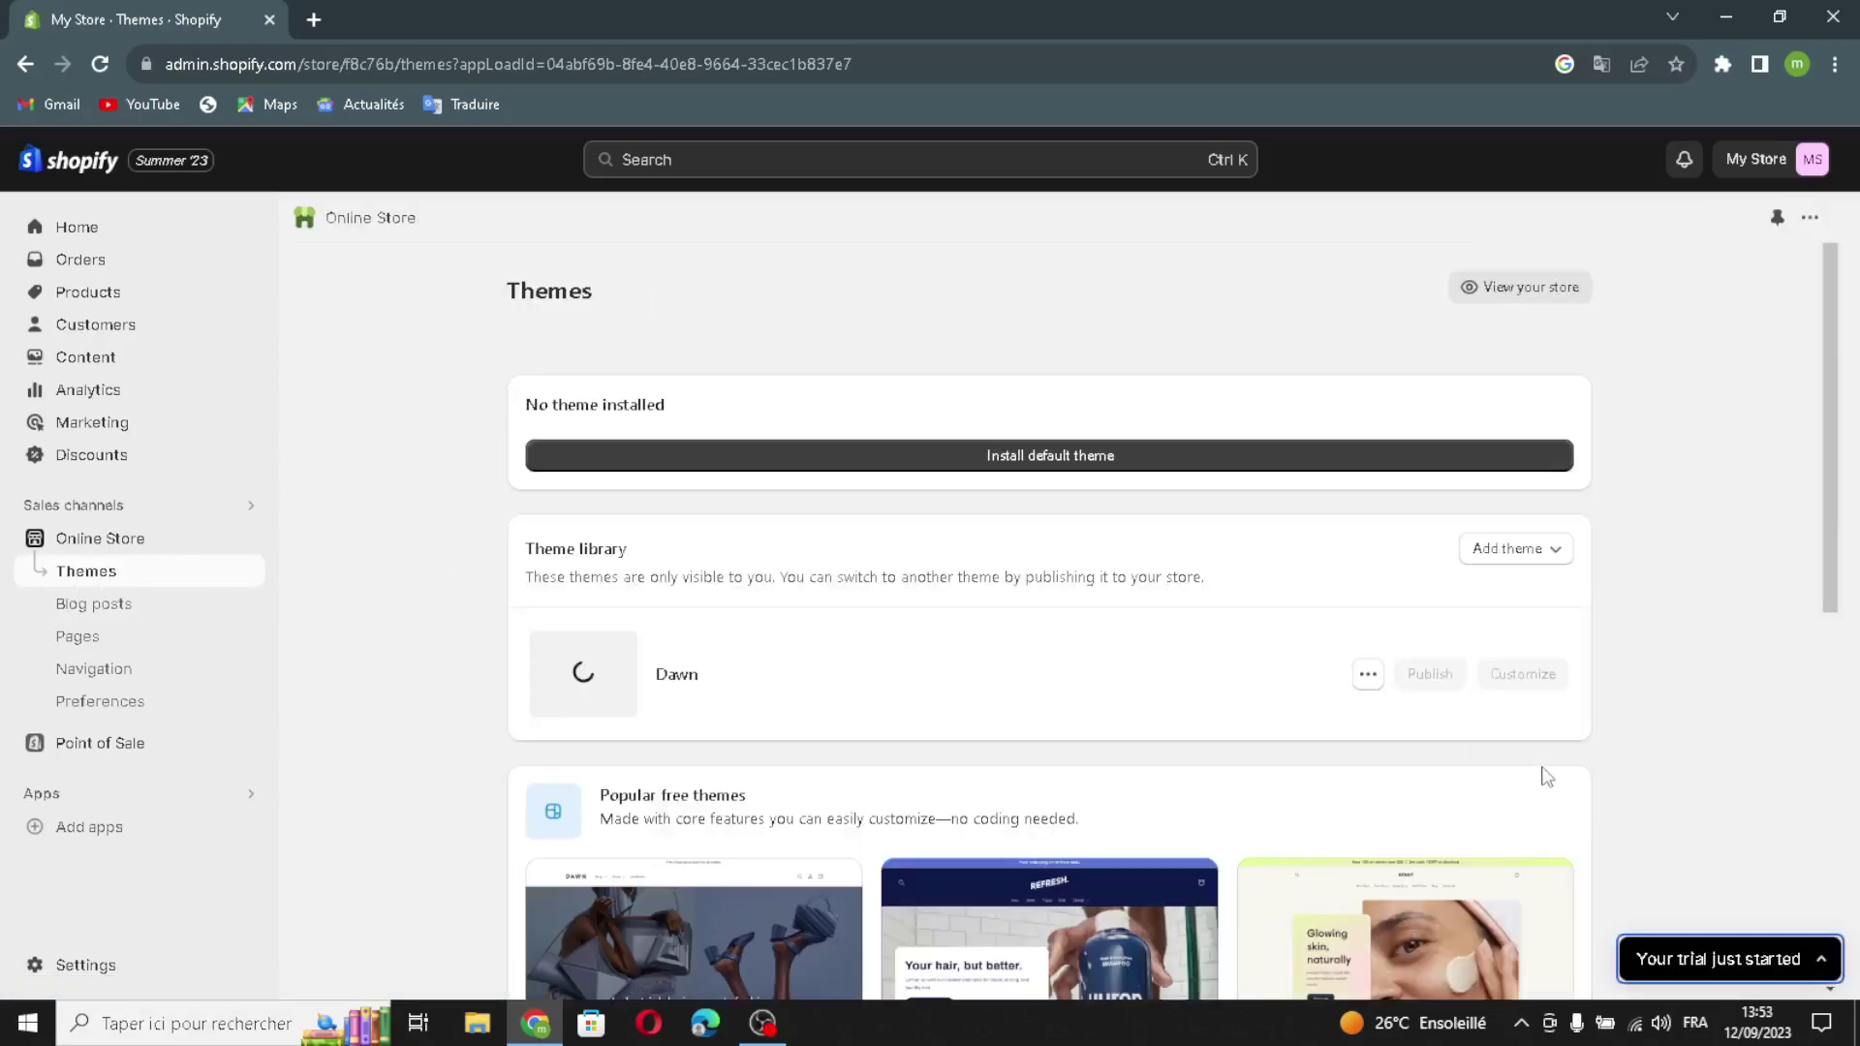
{"action": "scroll", "coordinate": [1545, 772], "scroll_direction": "down", "scroll_amount": 5}
{"action": "scroll", "coordinate": [1547, 775], "scroll_direction": "down", "scroll_amount": 1}
{"action": "scroll", "coordinate": [1547, 775], "scroll_direction": "up", "scroll_amount": 1}
{"action": "scroll", "coordinate": [1546, 775], "scroll_direction": "down", "scroll_amount": 1}
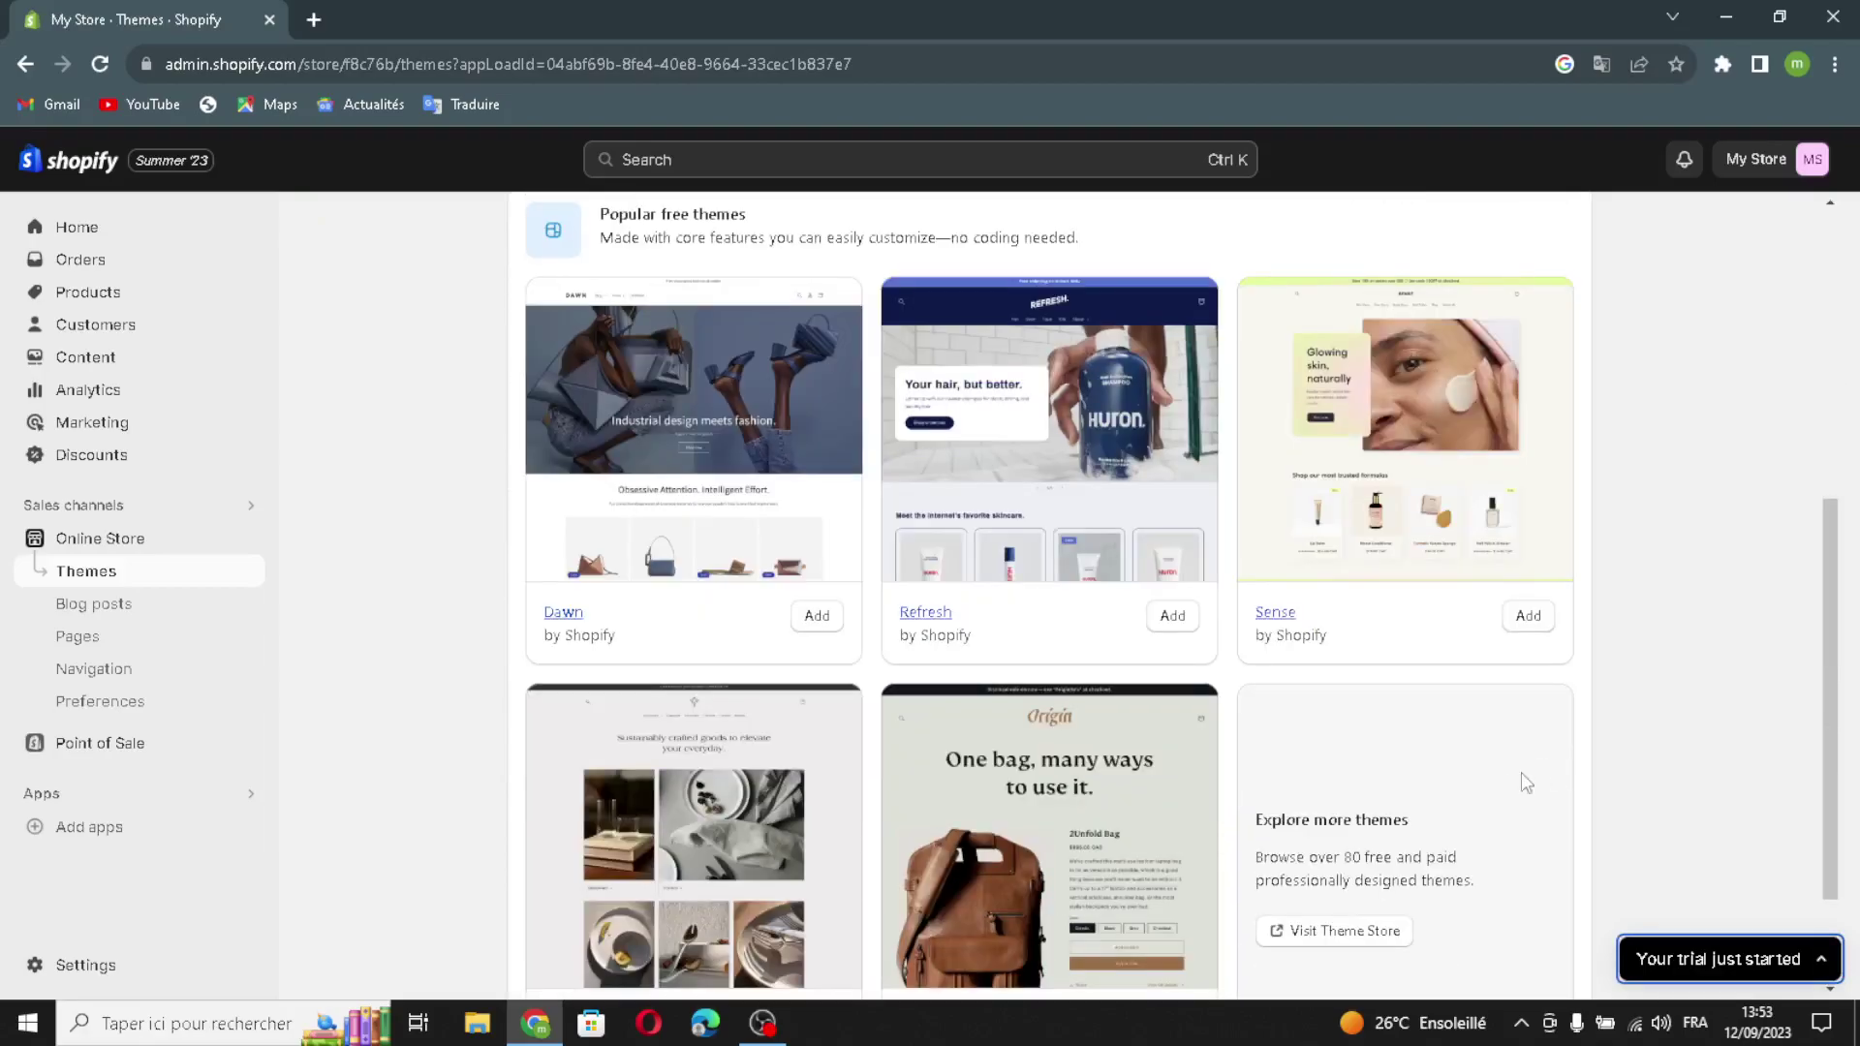
{"action": "scroll", "coordinate": [682, 459], "scroll_direction": "up", "scroll_amount": 5}
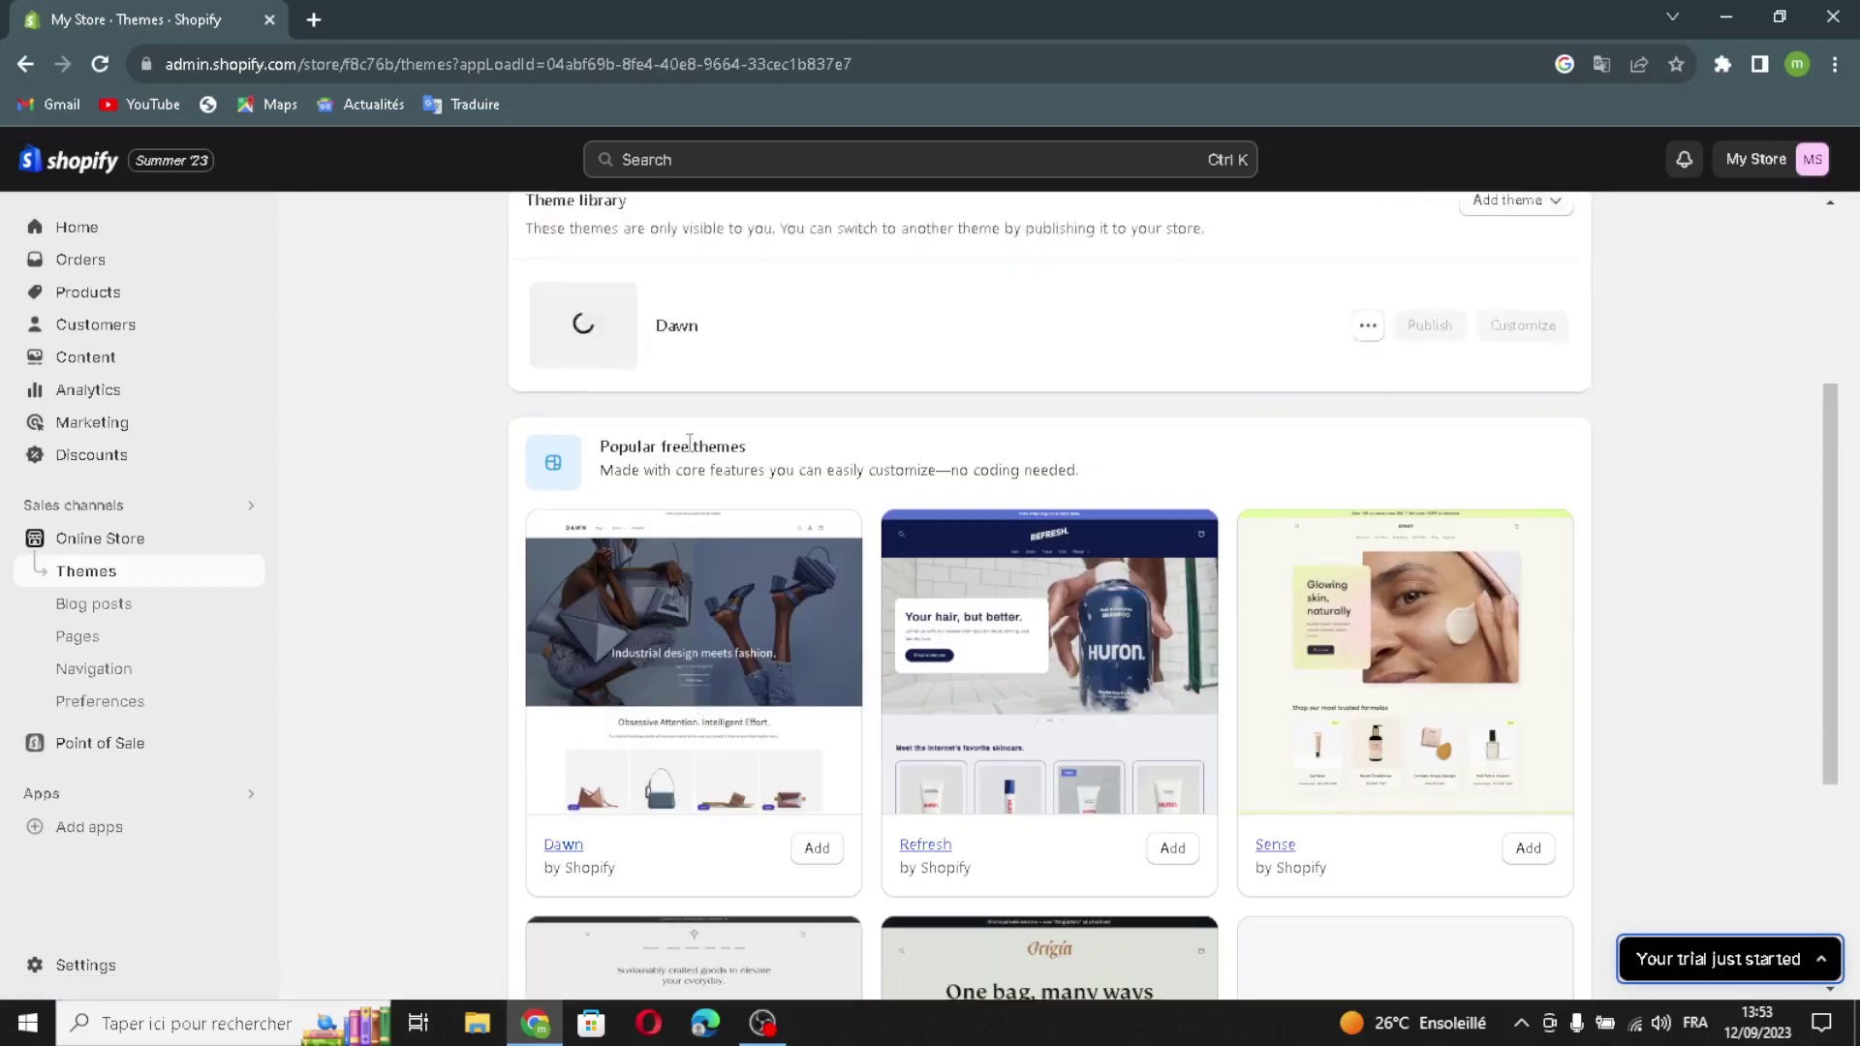
{"action": "scroll", "coordinate": [678, 458], "scroll_direction": "down", "scroll_amount": 5}
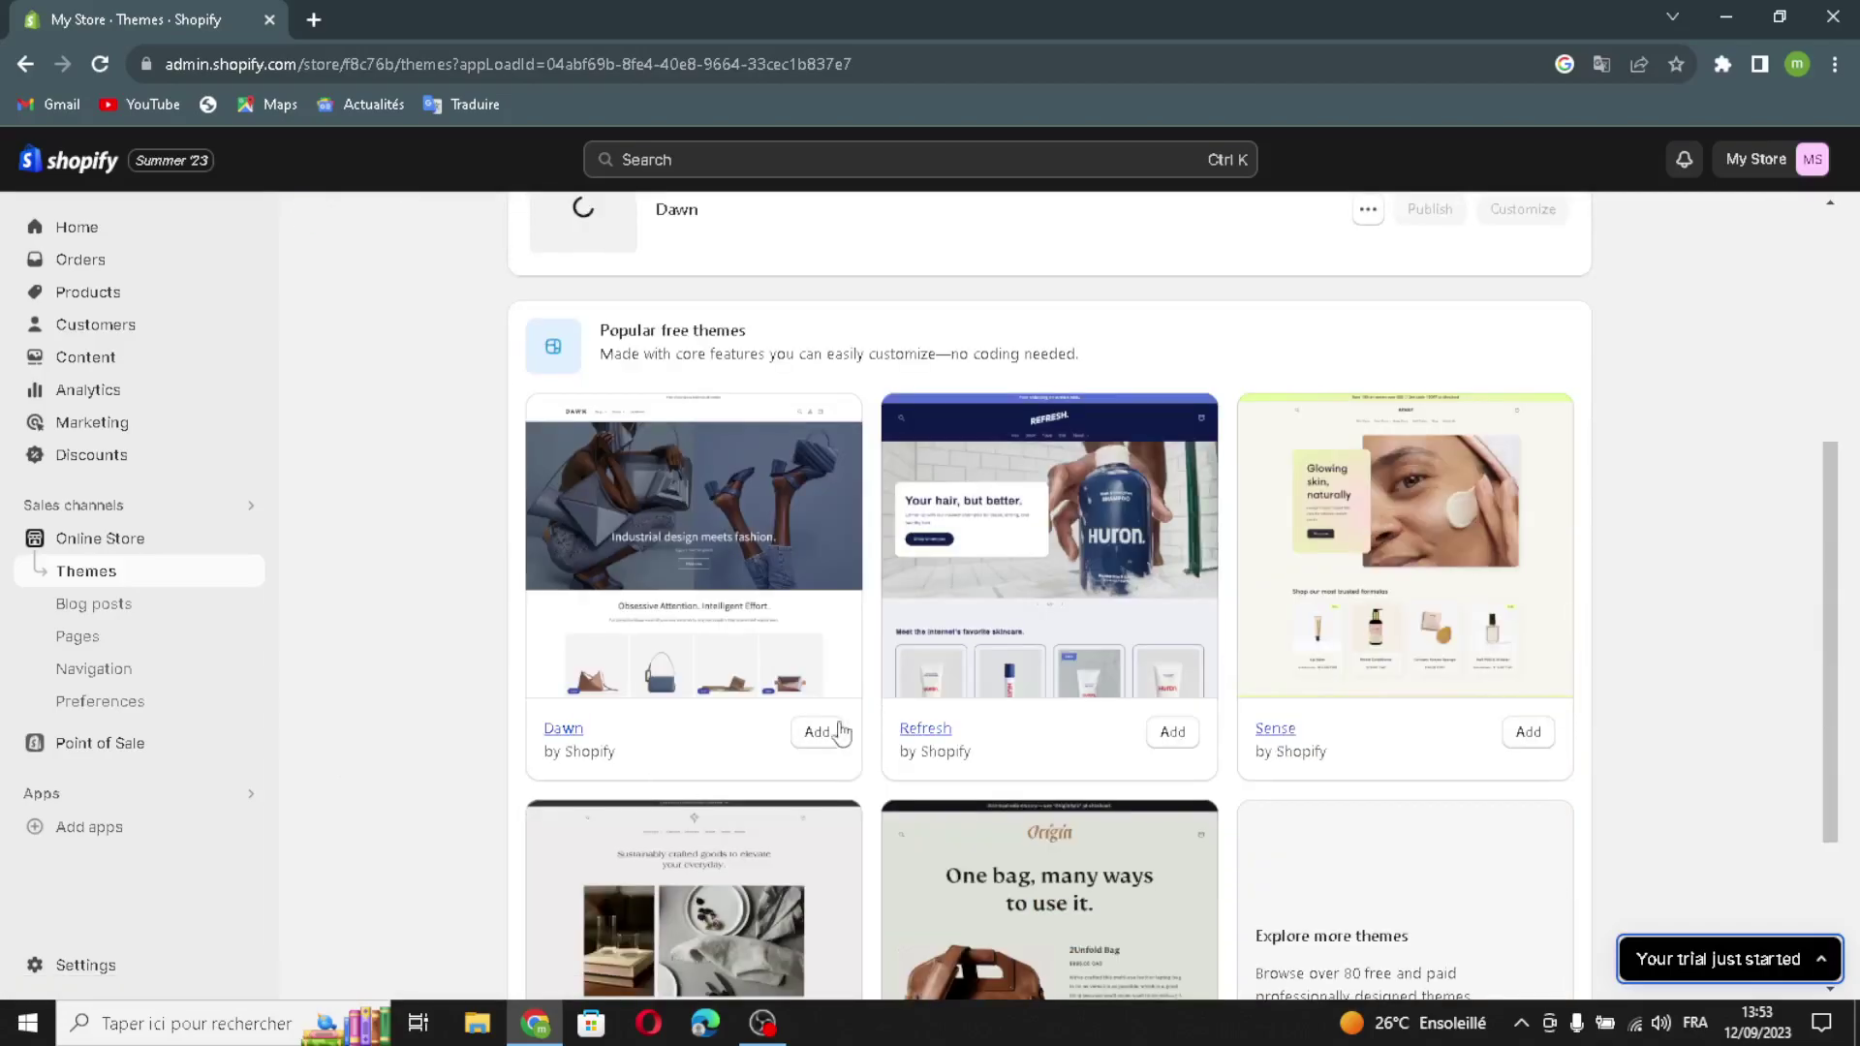
{"action": "scroll", "coordinate": [1070, 484], "scroll_direction": "up", "scroll_amount": 5}
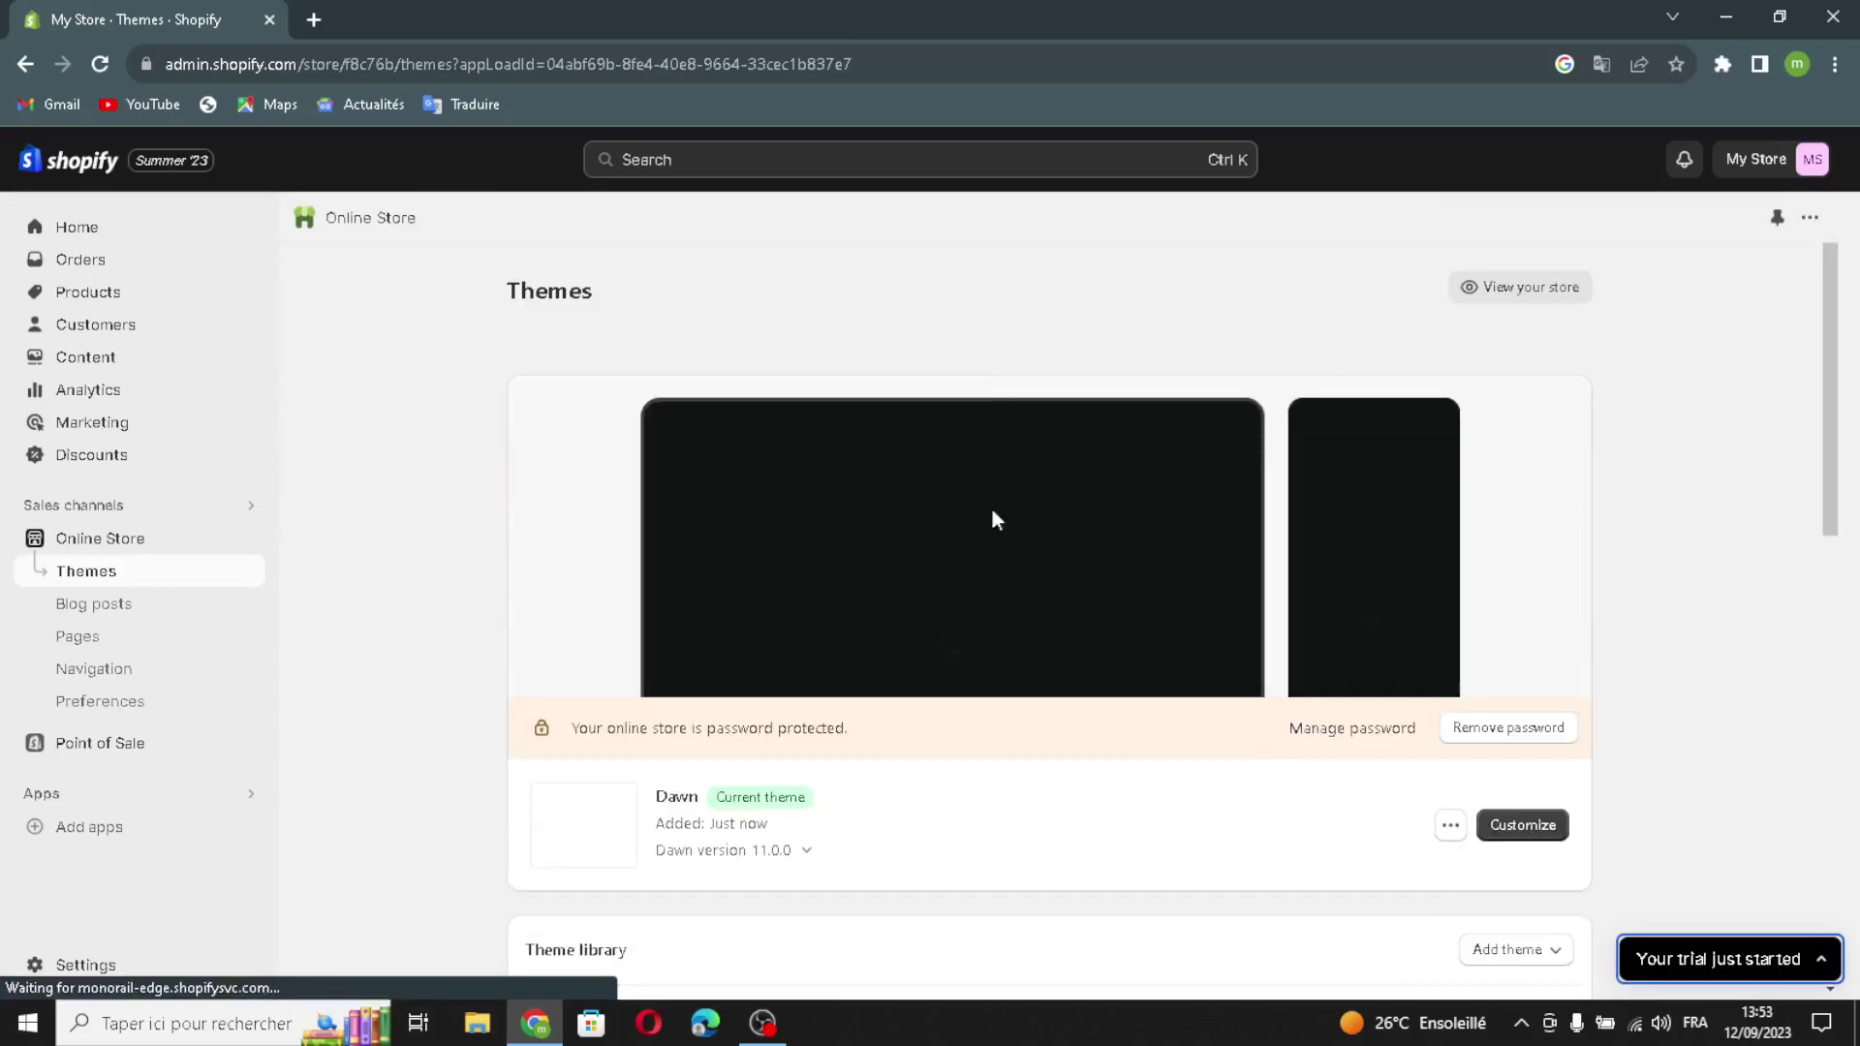
Open the Dawn theme for customization and preview the home page in mobile view before returning to desktop view
{"action": "left_click", "coordinate": [1492, 824]}
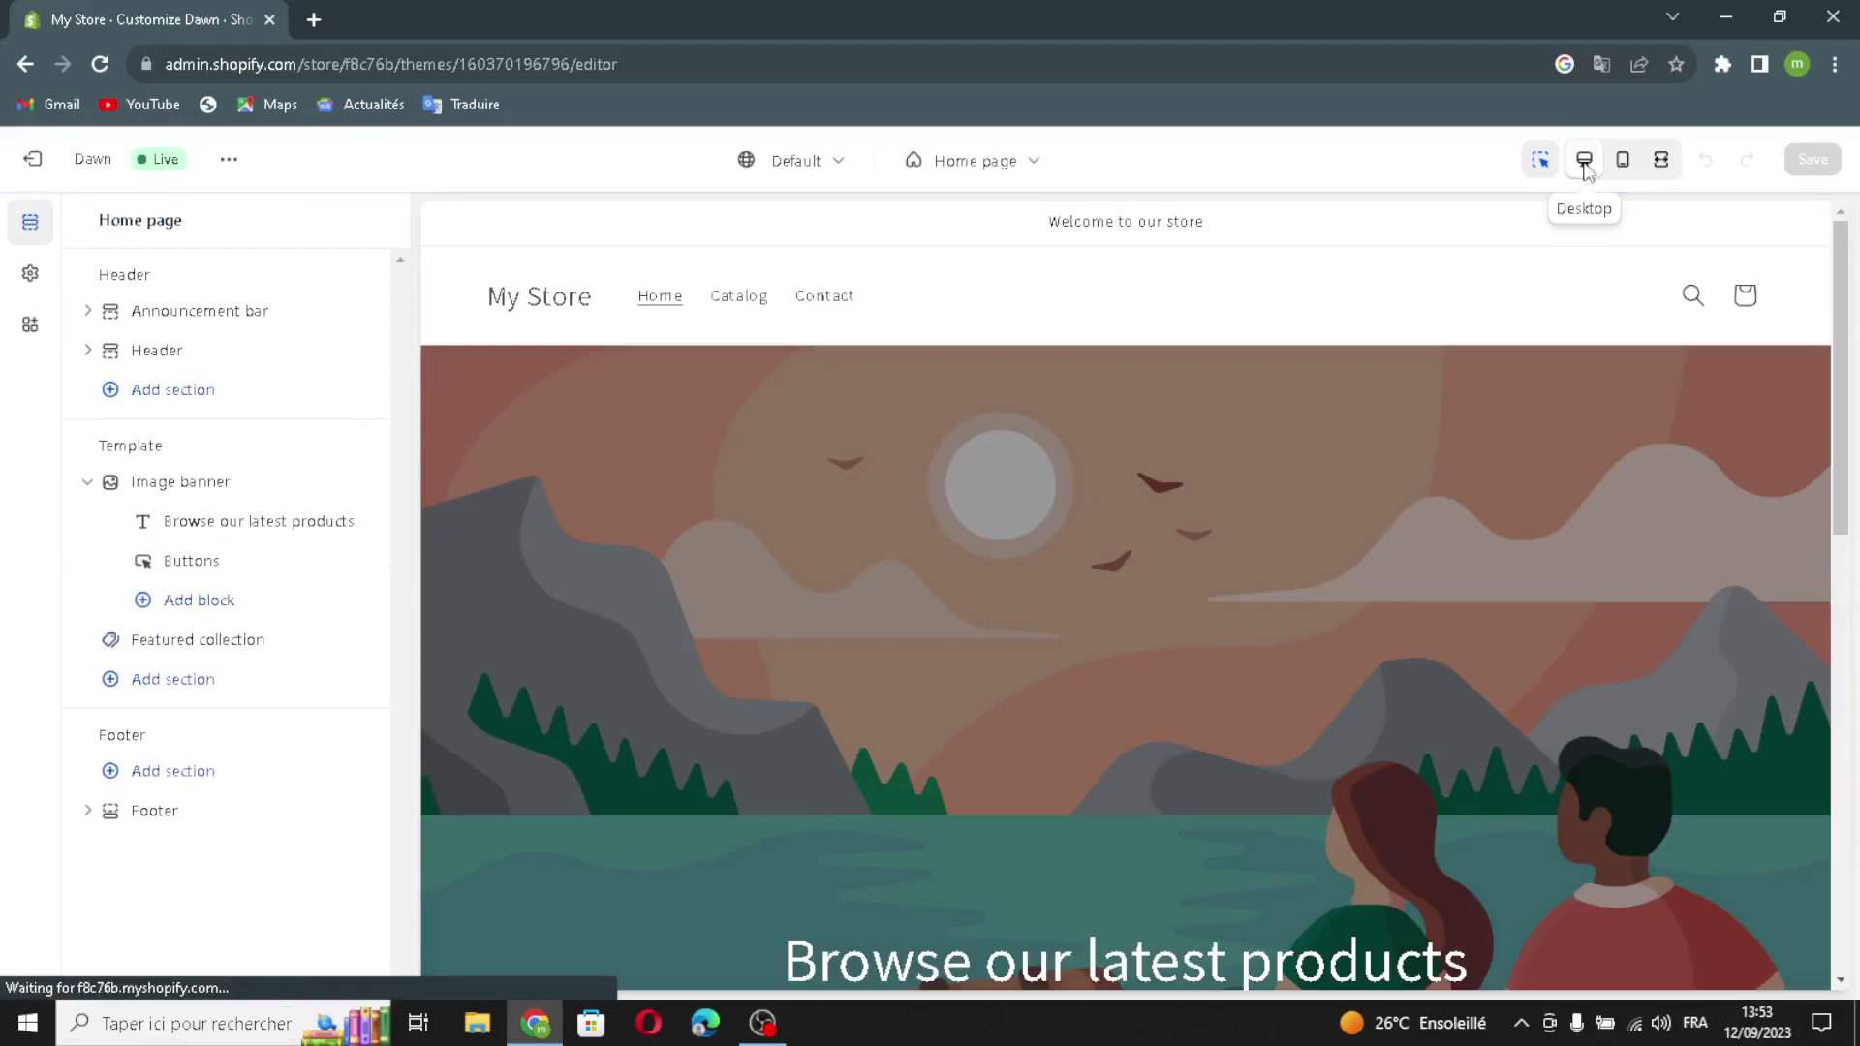
{"action": "scroll", "coordinate": [1147, 544], "scroll_direction": "down", "scroll_amount": 3}
{"action": "scroll", "coordinate": [1391, 552], "scroll_direction": "up", "scroll_amount": 3}
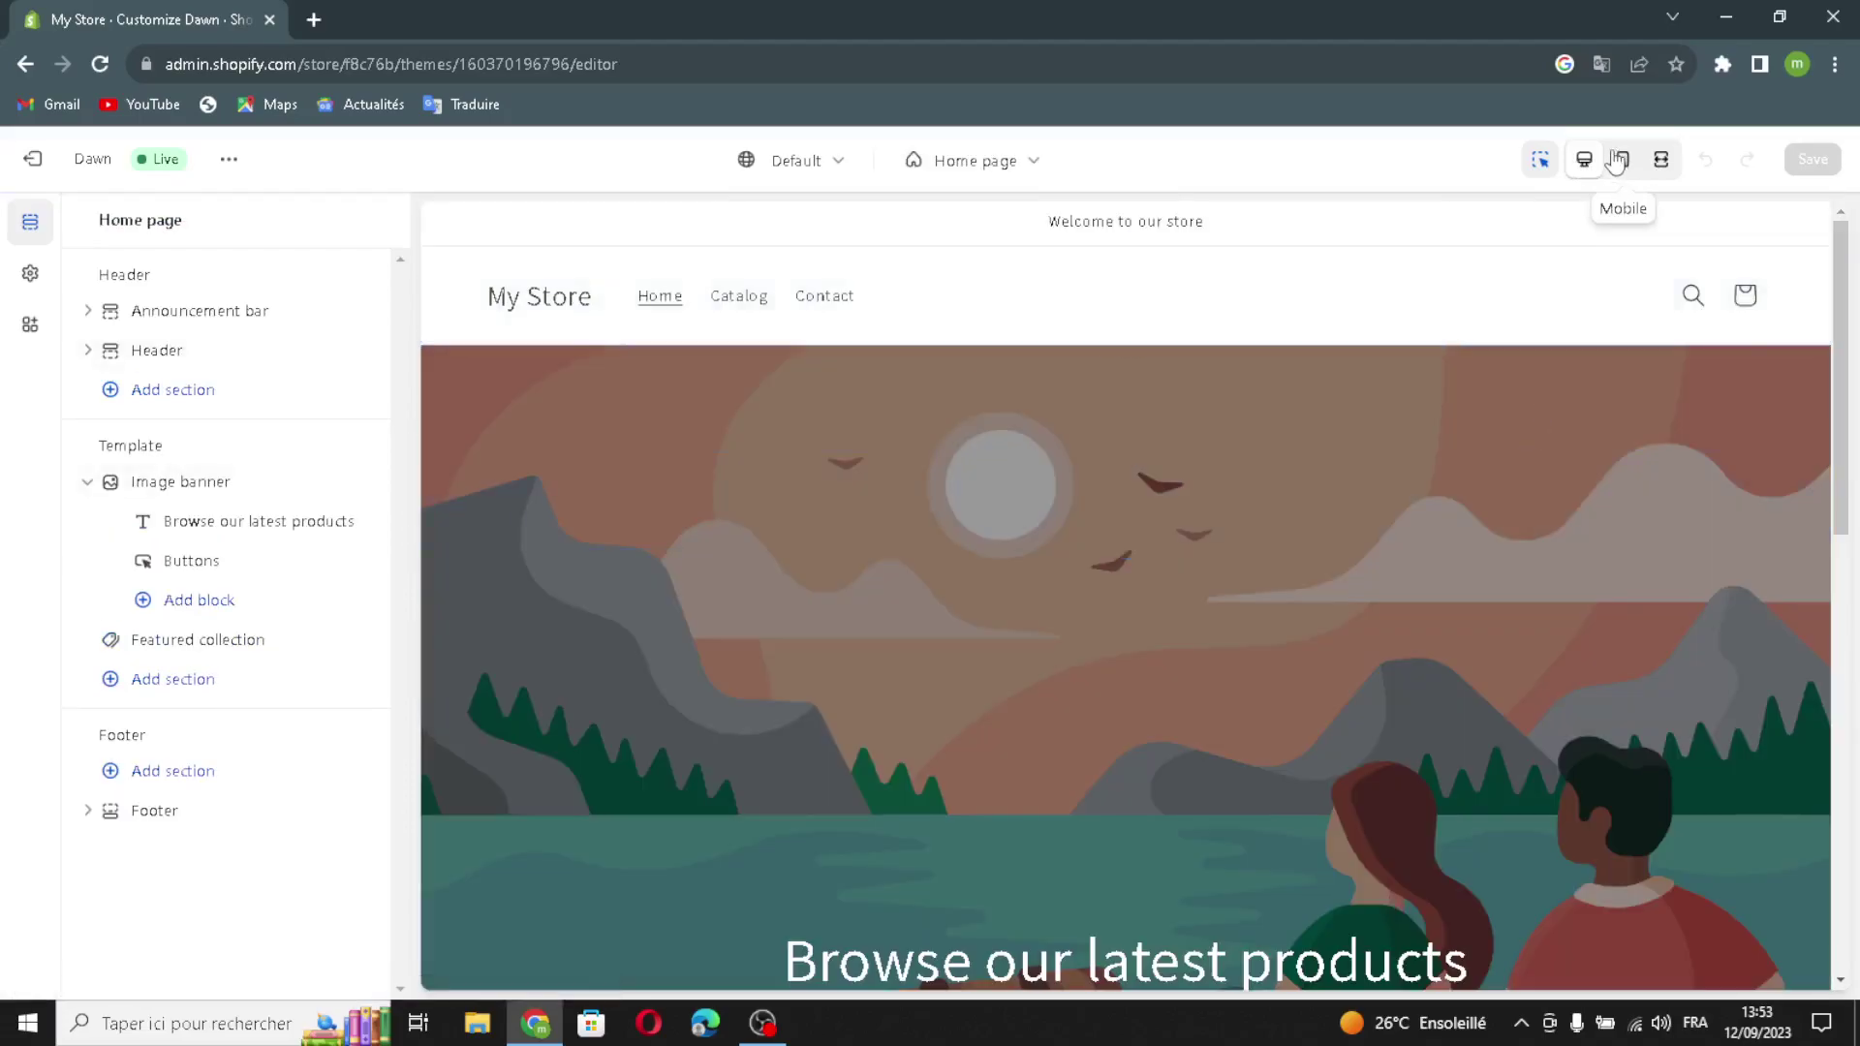
{"action": "left_click", "coordinate": [1618, 162]}
{"action": "scroll", "coordinate": [1298, 523], "scroll_direction": "down", "scroll_amount": 3}
{"action": "scroll", "coordinate": [1298, 523], "scroll_direction": "up", "scroll_amount": 3}
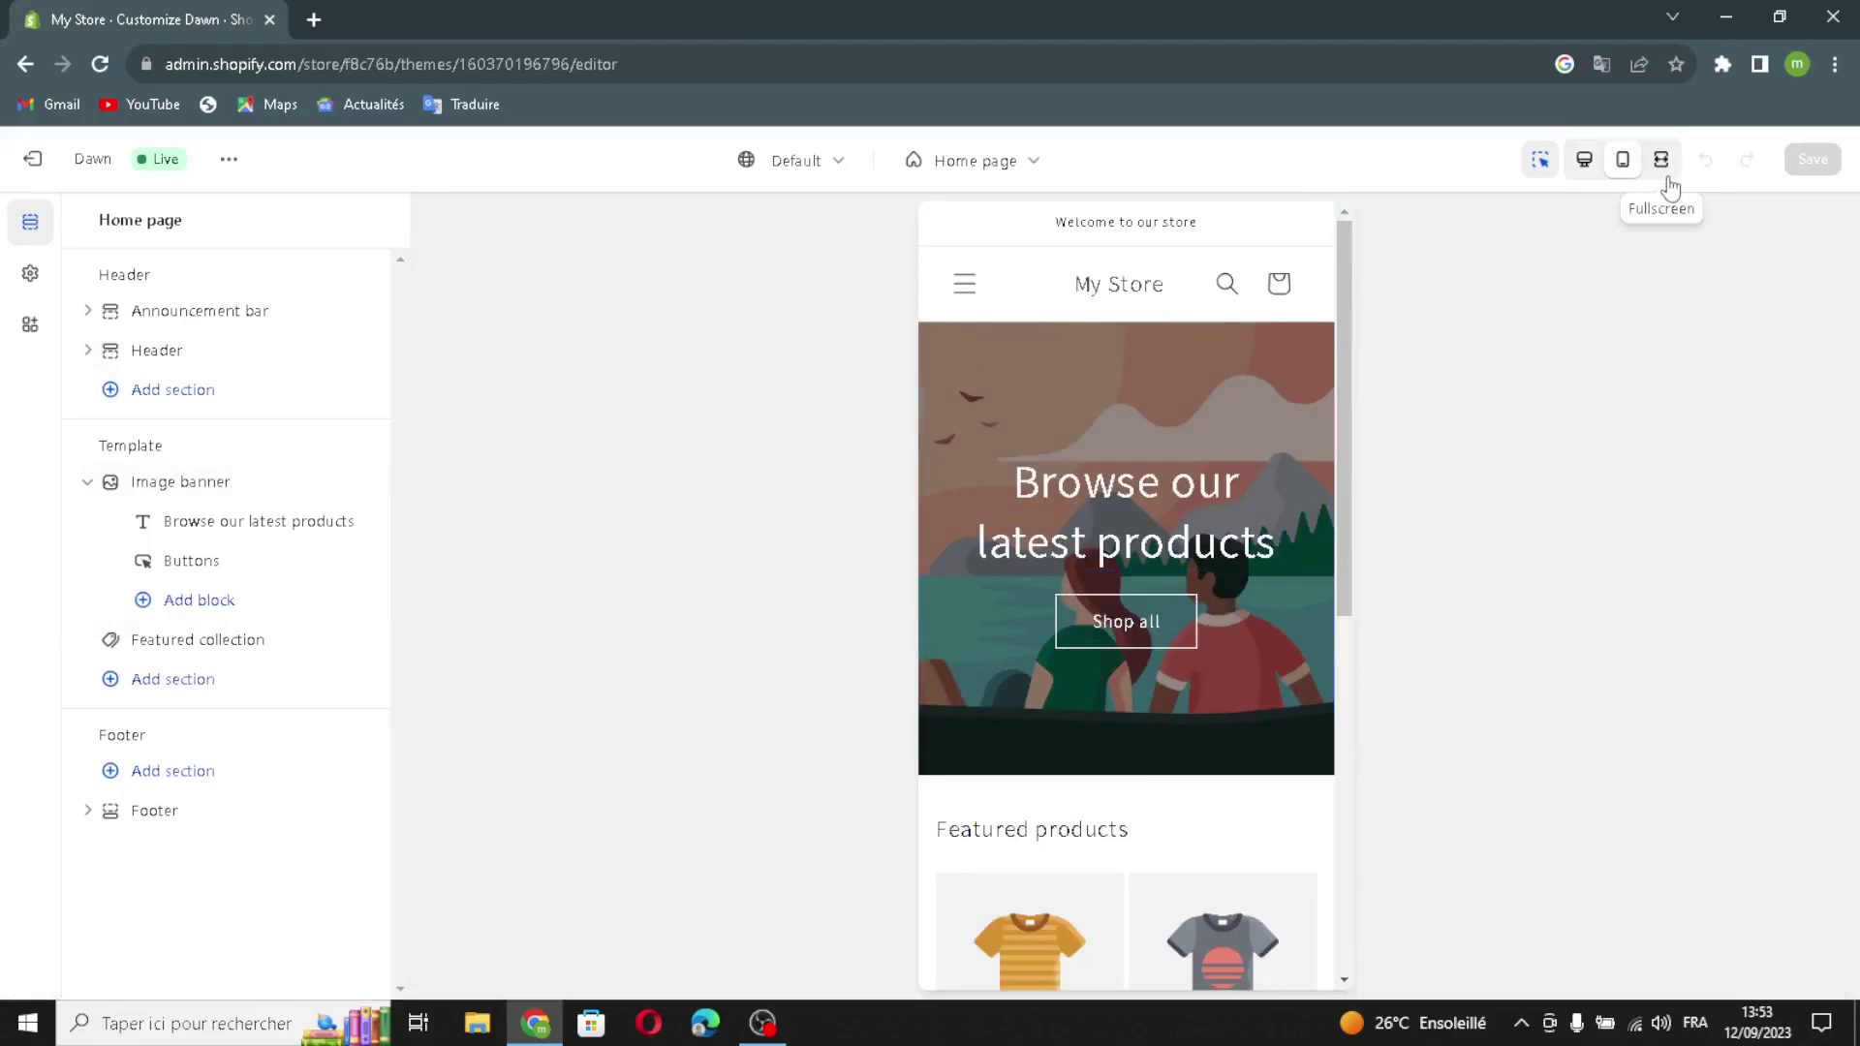
{"action": "left_click", "coordinate": [1585, 160]}
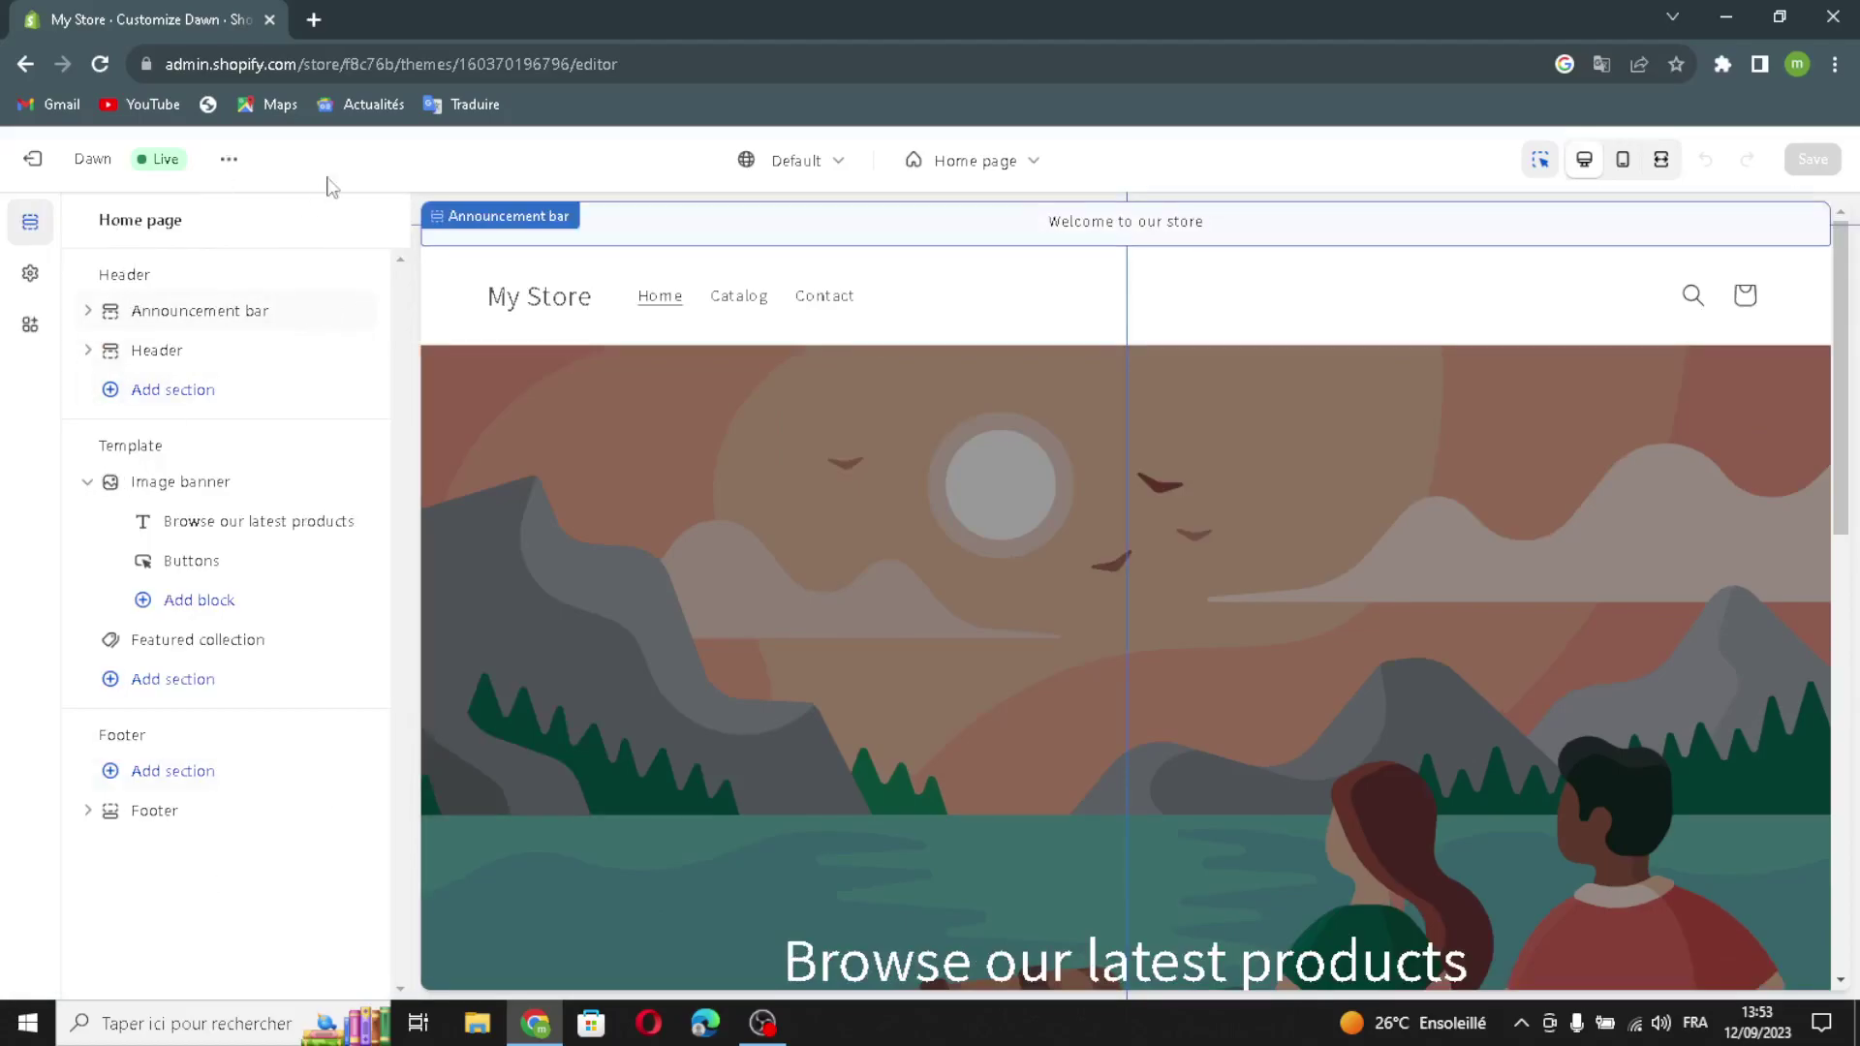
Look over the home page preview and open the announcement bar's settings with its color scheme choices
{"action": "scroll", "coordinate": [1205, 673], "scroll_direction": "down", "scroll_amount": 5}
{"action": "scroll", "coordinate": [1108, 612], "scroll_direction": "up", "scroll_amount": 5}
{"action": "scroll", "coordinate": [928, 811], "scroll_direction": "down", "scroll_amount": 5}
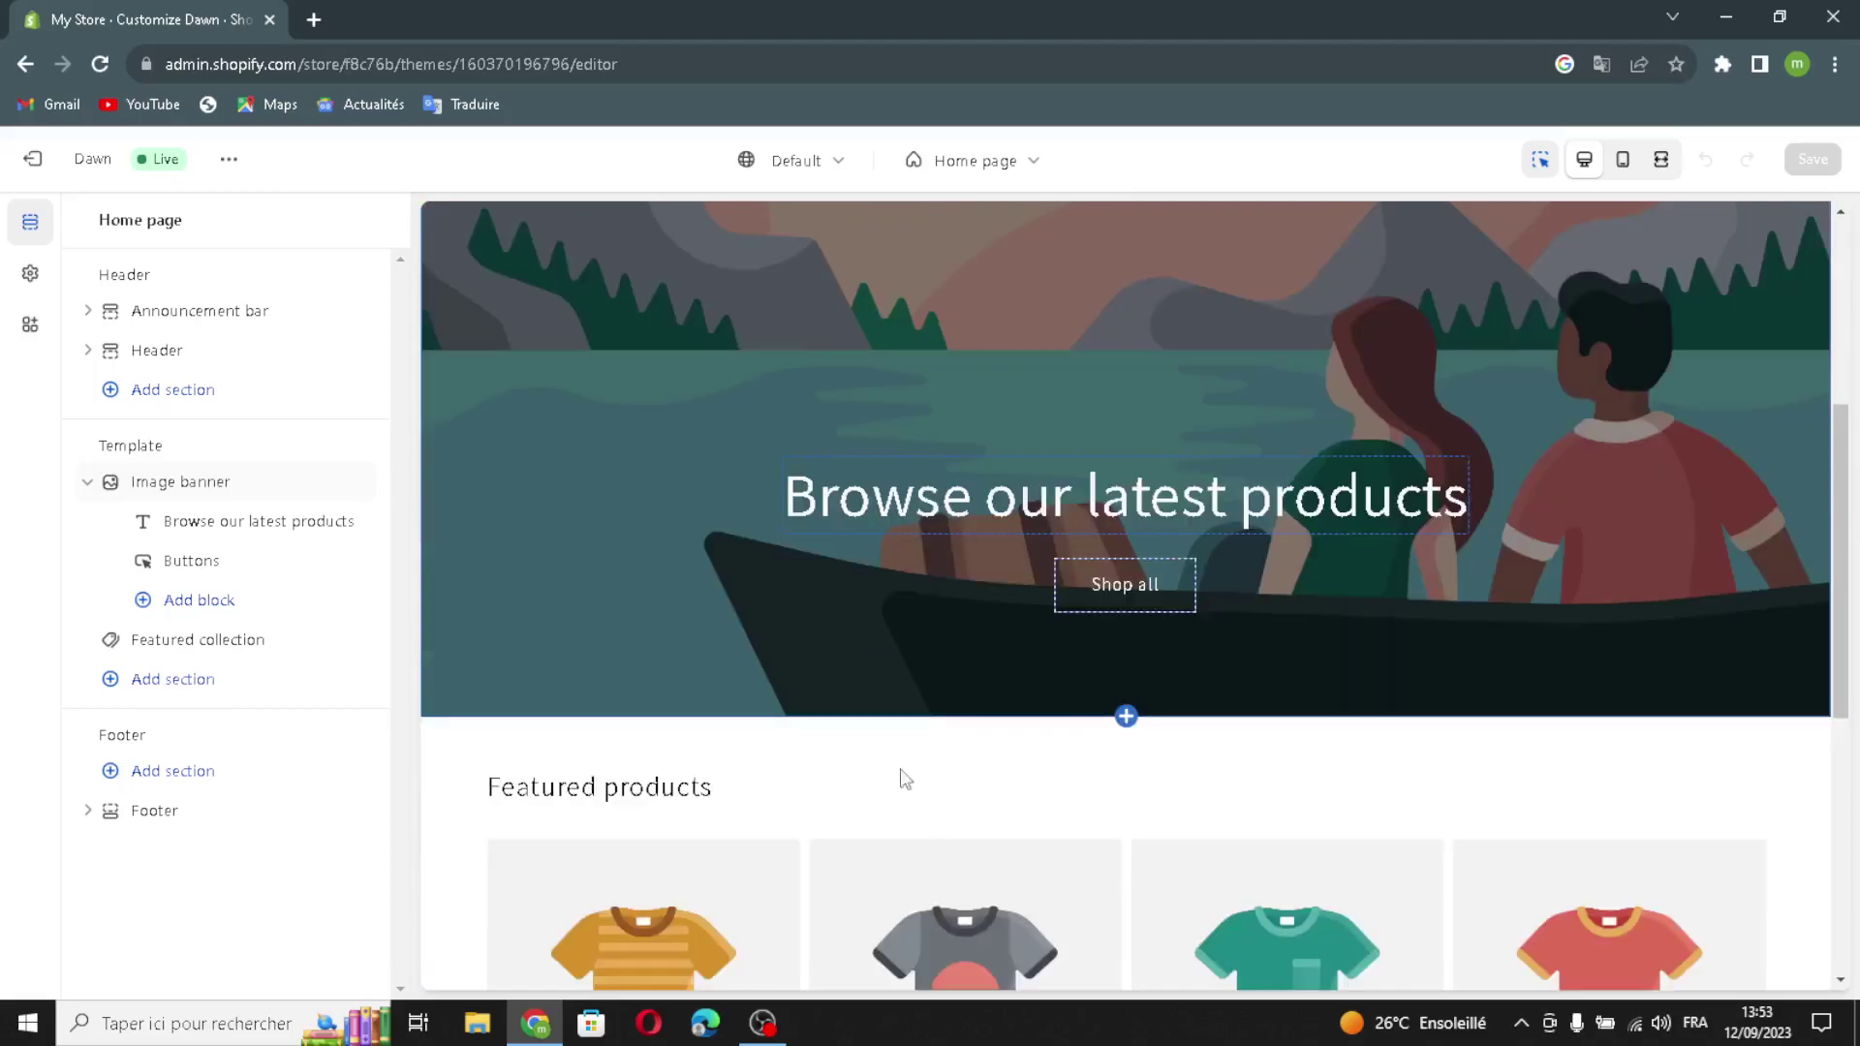
{"action": "scroll", "coordinate": [531, 472], "scroll_direction": "up", "scroll_amount": 5}
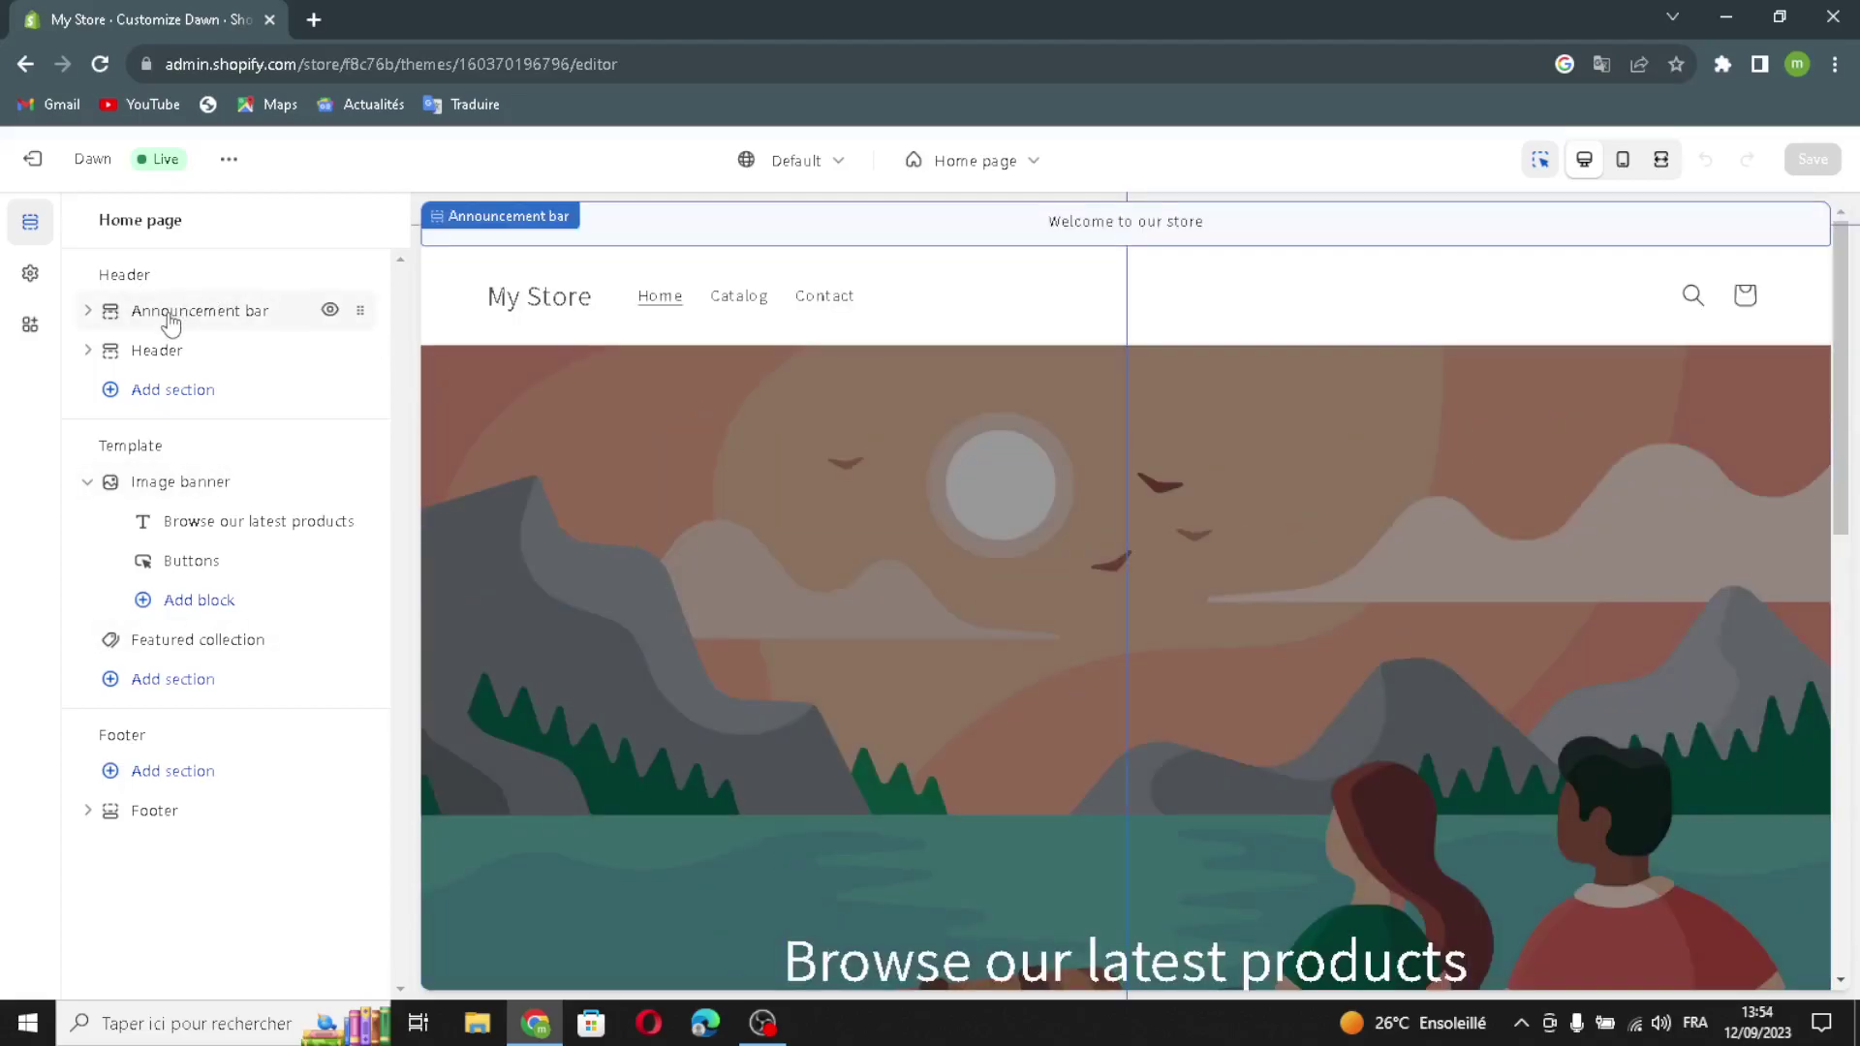
{"action": "left_click", "coordinate": [171, 320]}
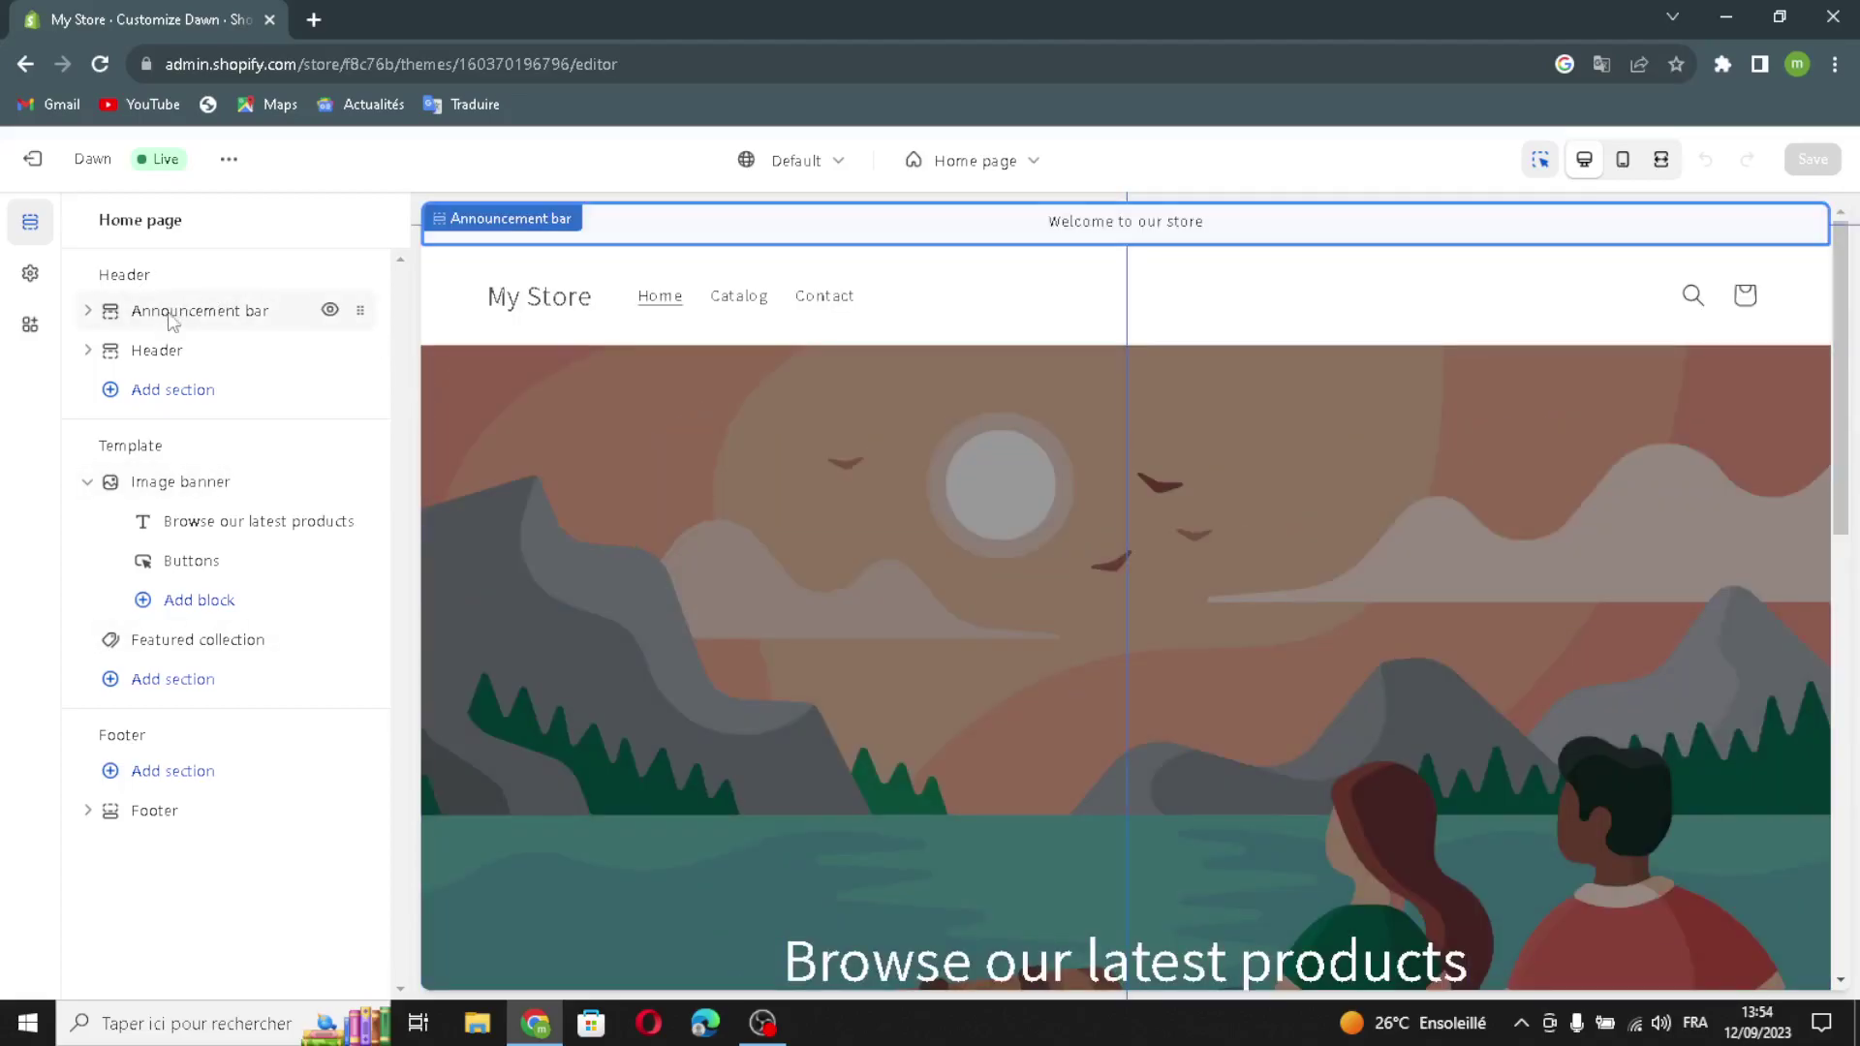
{"action": "left_click", "coordinate": [199, 410]}
{"action": "left_click", "coordinate": [204, 405]}
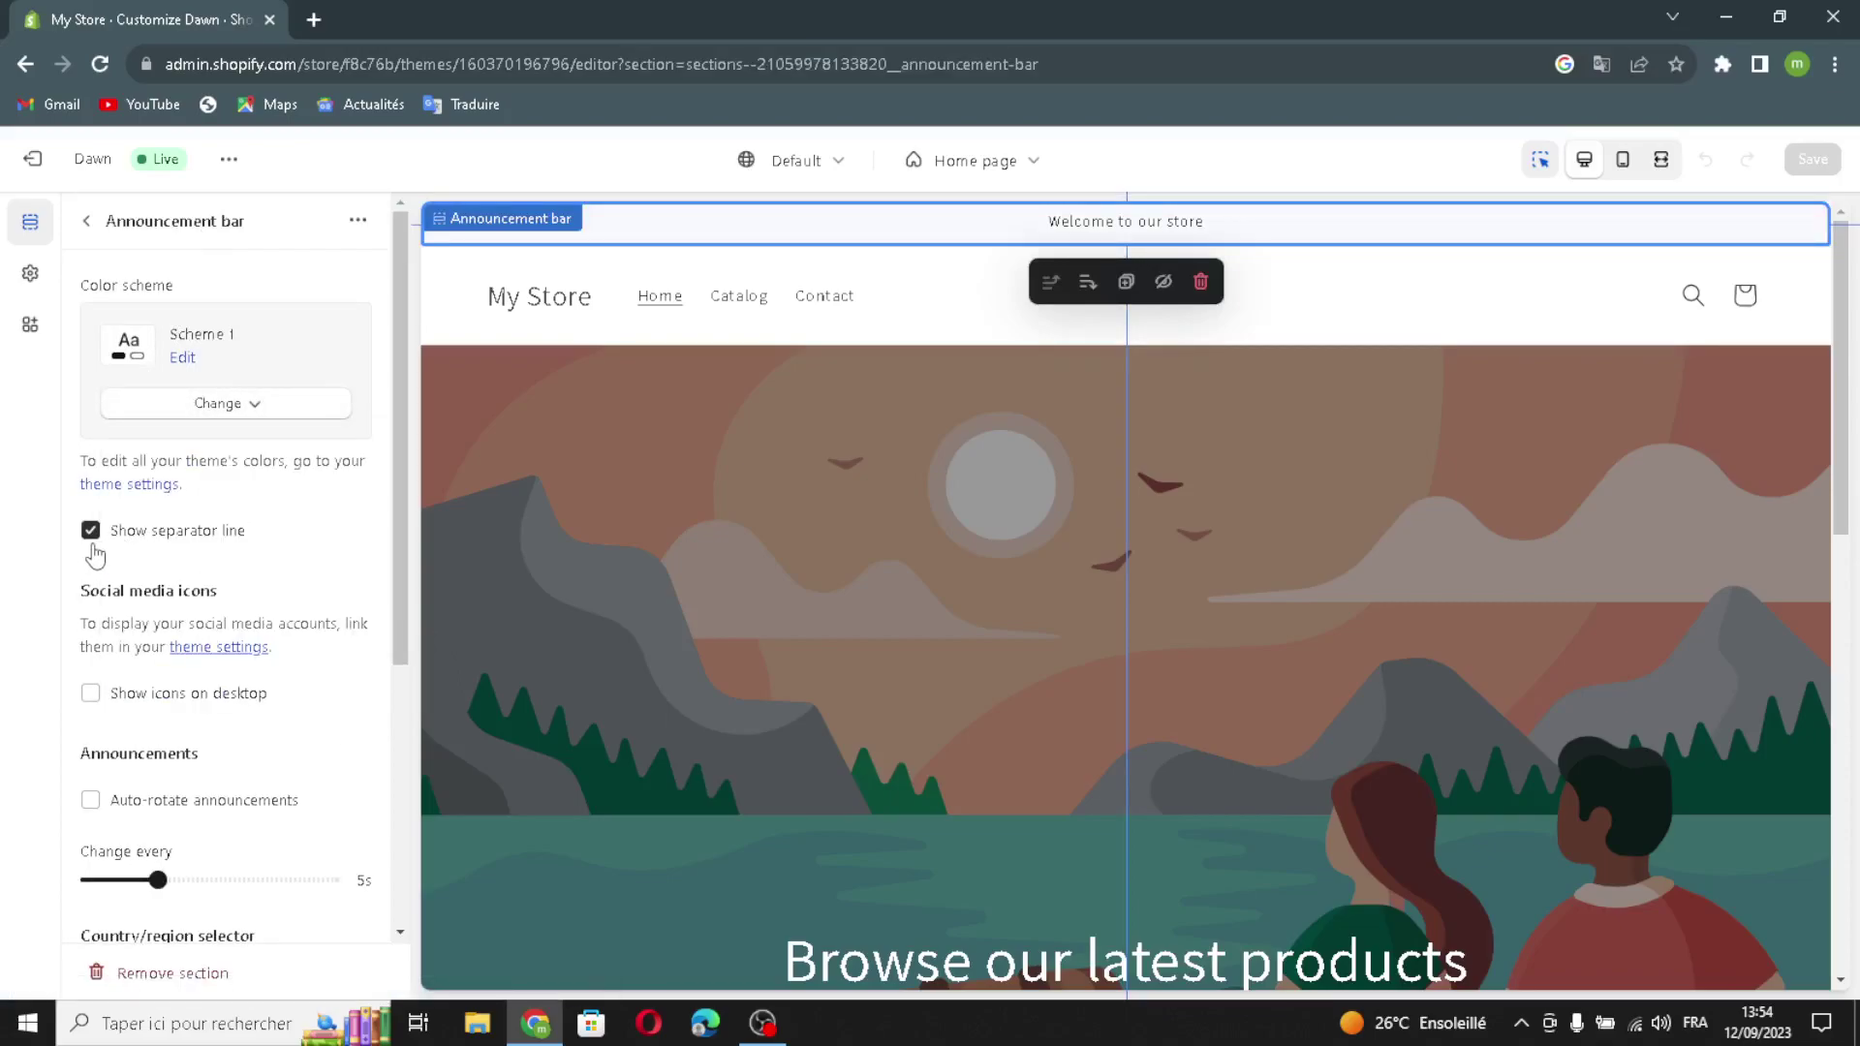
In the announcement bar, enable desktop social media icons, auto-rotating announcements, the country/region selector and the language selector
{"action": "left_click", "coordinate": [101, 702]}
{"action": "scroll", "coordinate": [145, 693], "scroll_direction": "down", "scroll_amount": 1}
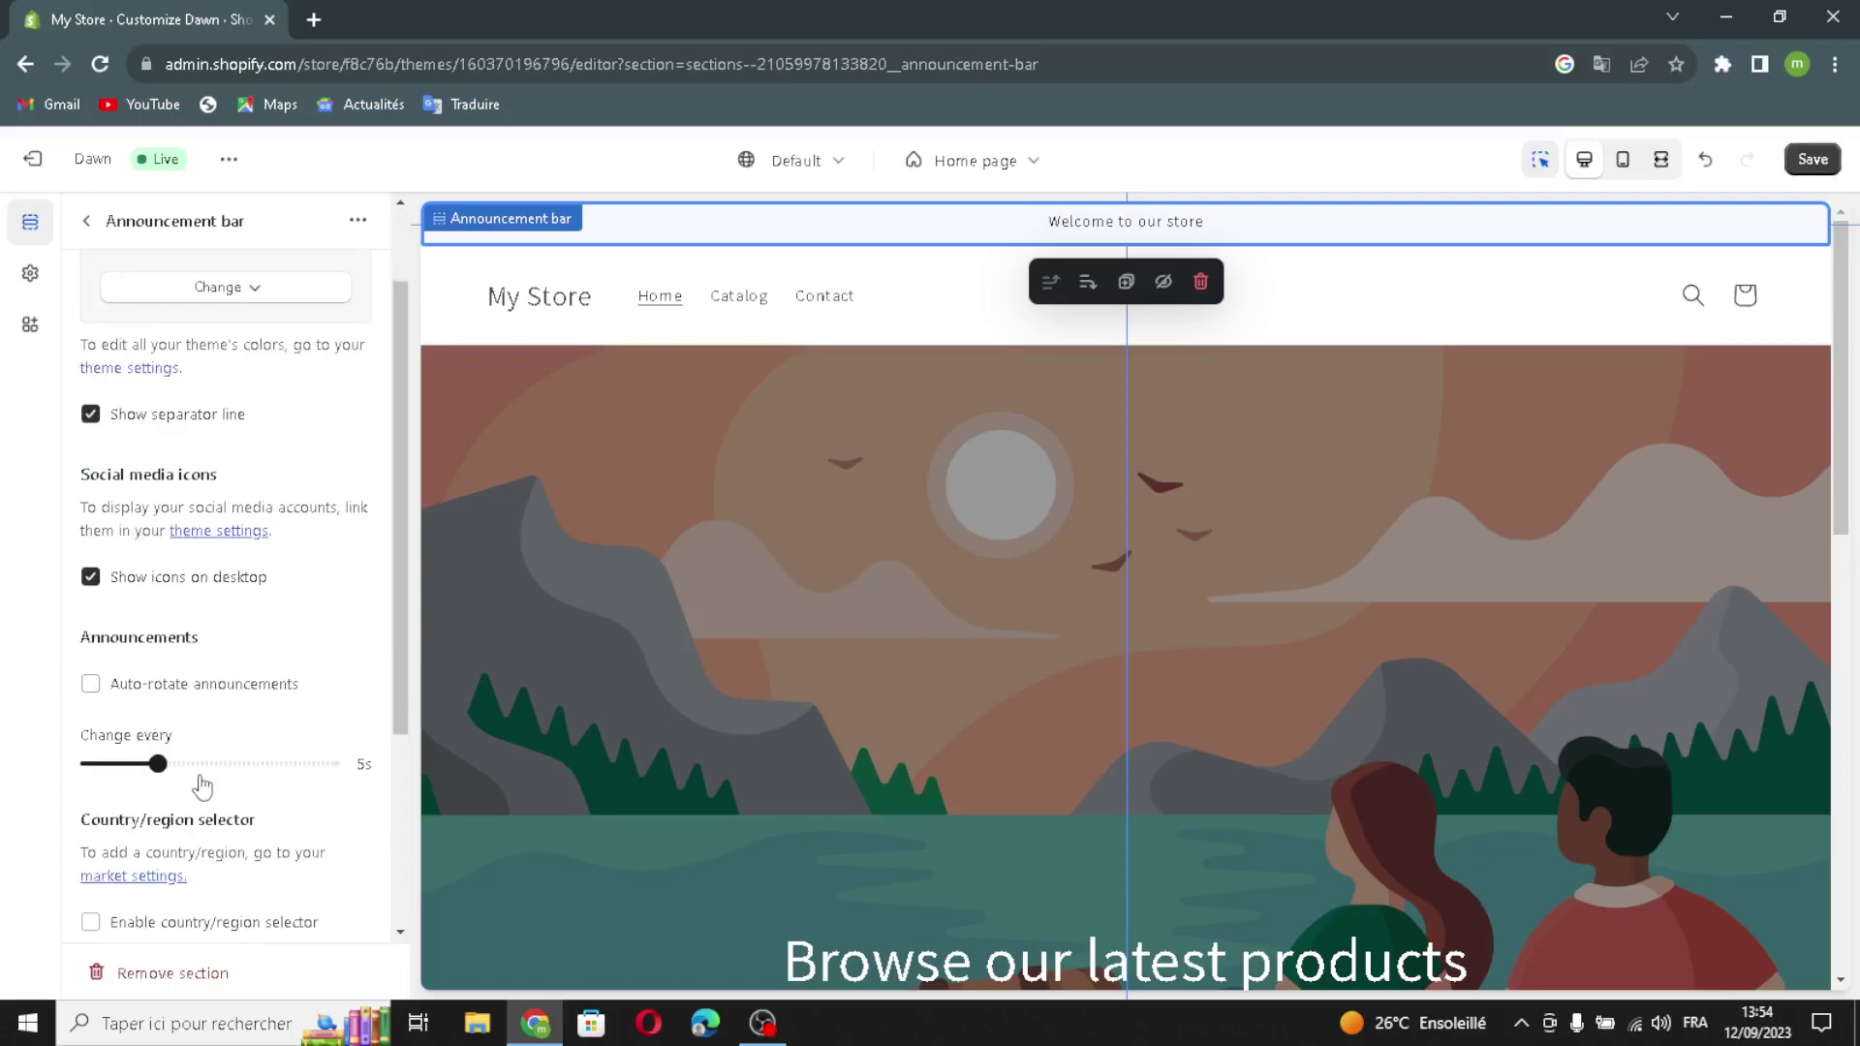
{"action": "left_click", "coordinate": [93, 690]}
{"action": "scroll", "coordinate": [145, 712], "scroll_direction": "down", "scroll_amount": 2}
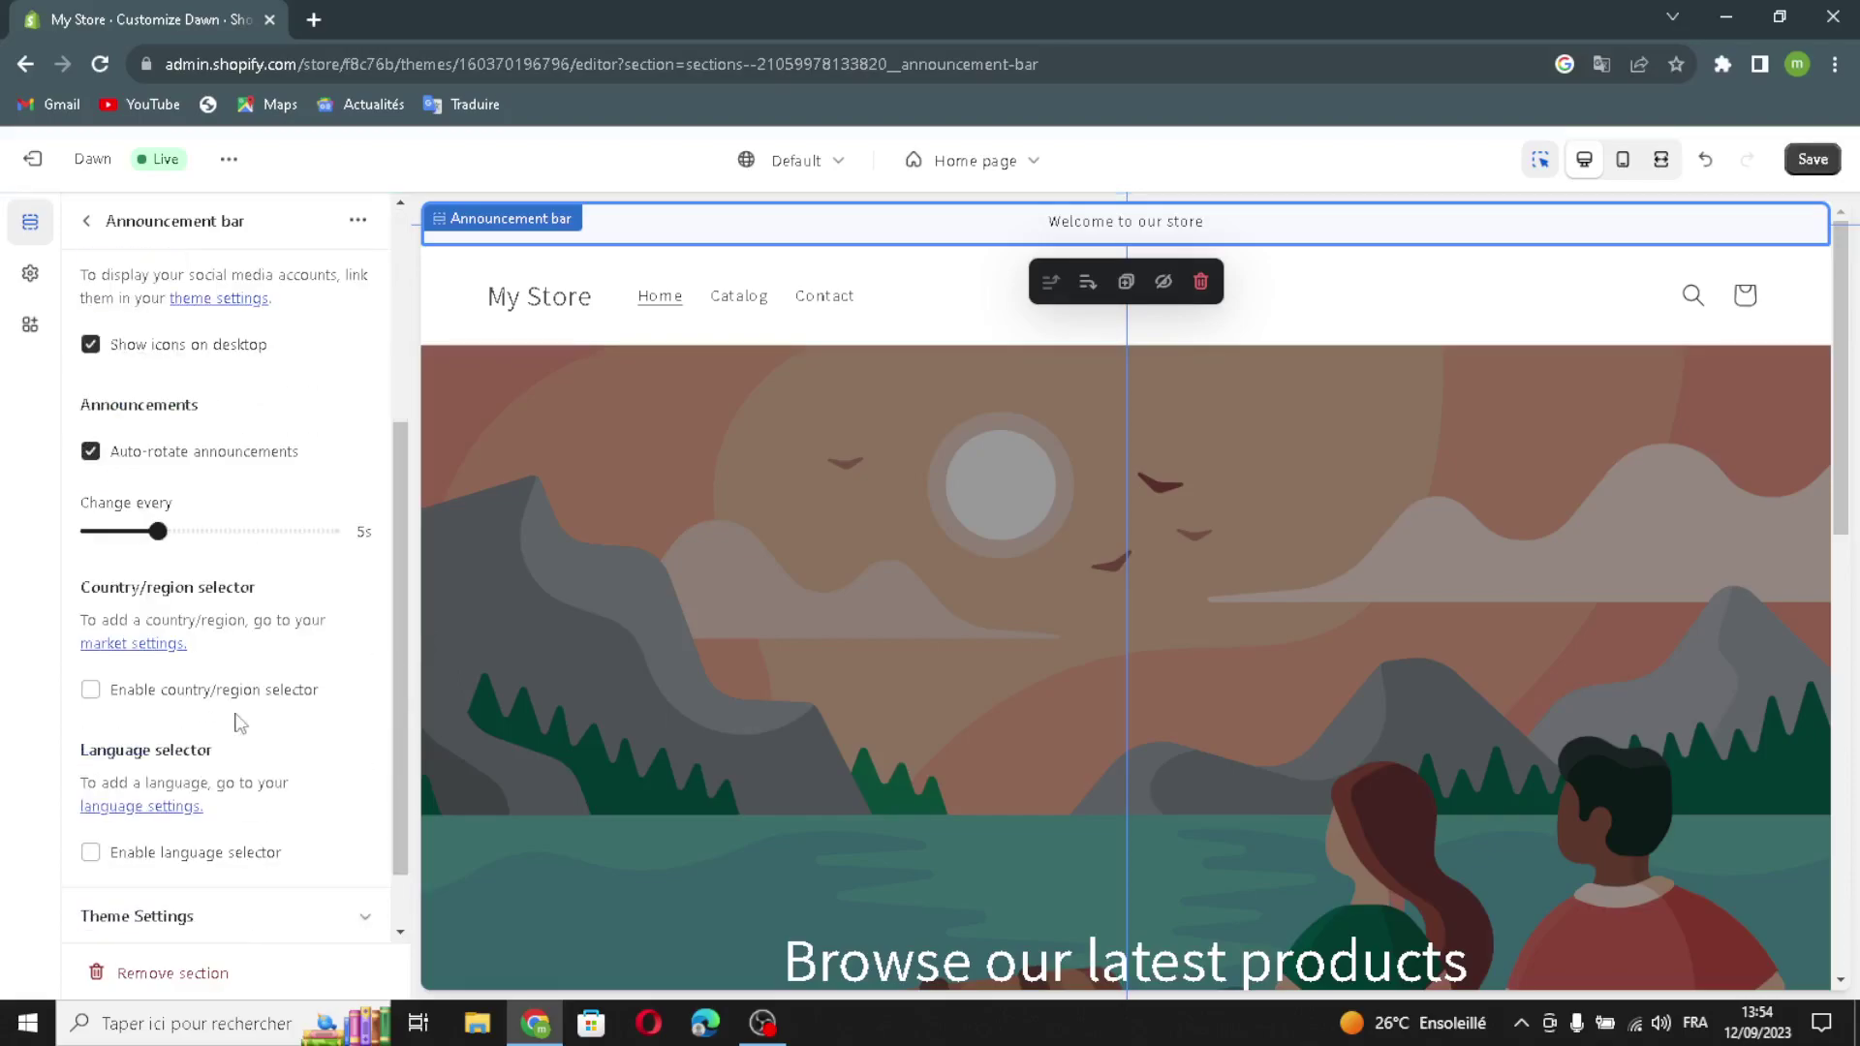
{"action": "left_click", "coordinate": [93, 691]}
{"action": "left_click", "coordinate": [91, 852]}
{"action": "scroll", "coordinate": [96, 851], "scroll_direction": "down", "scroll_amount": 1}
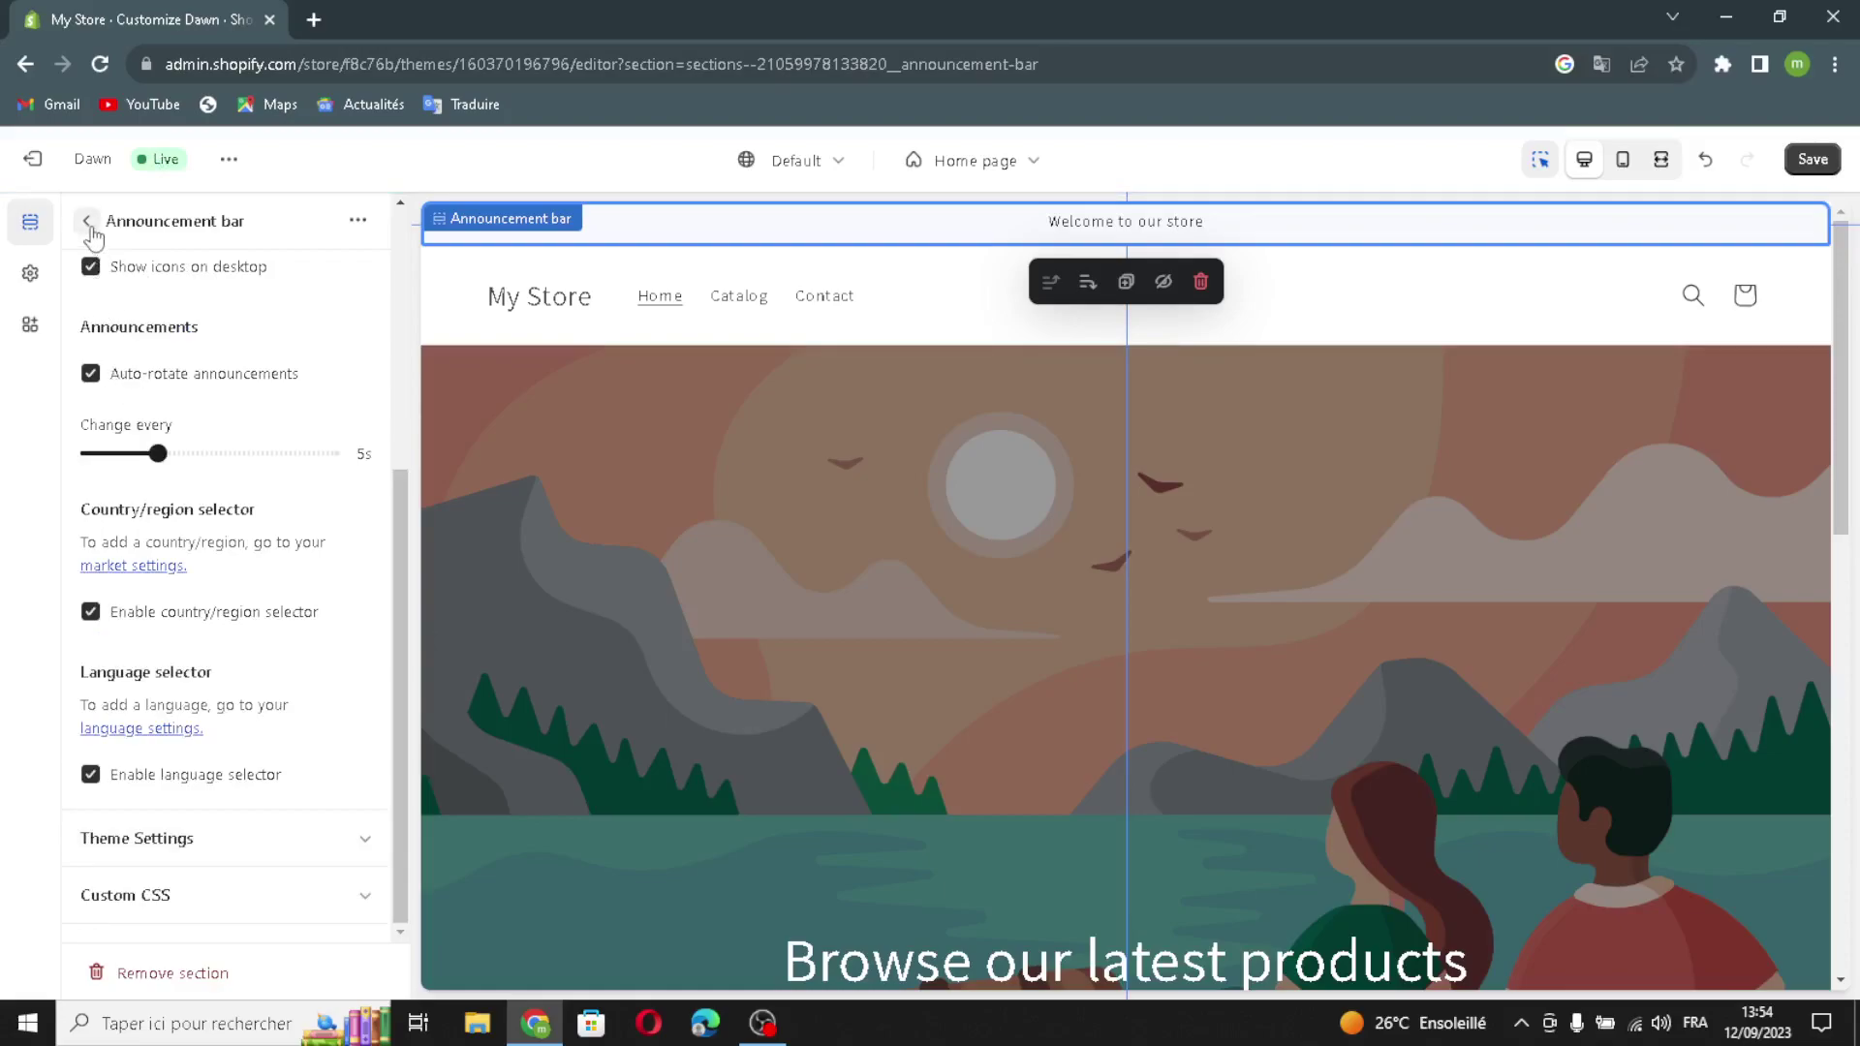
Link the "Welcome to our store" announcement to All collections and return to the section list
{"action": "left_click", "coordinate": [208, 351]}
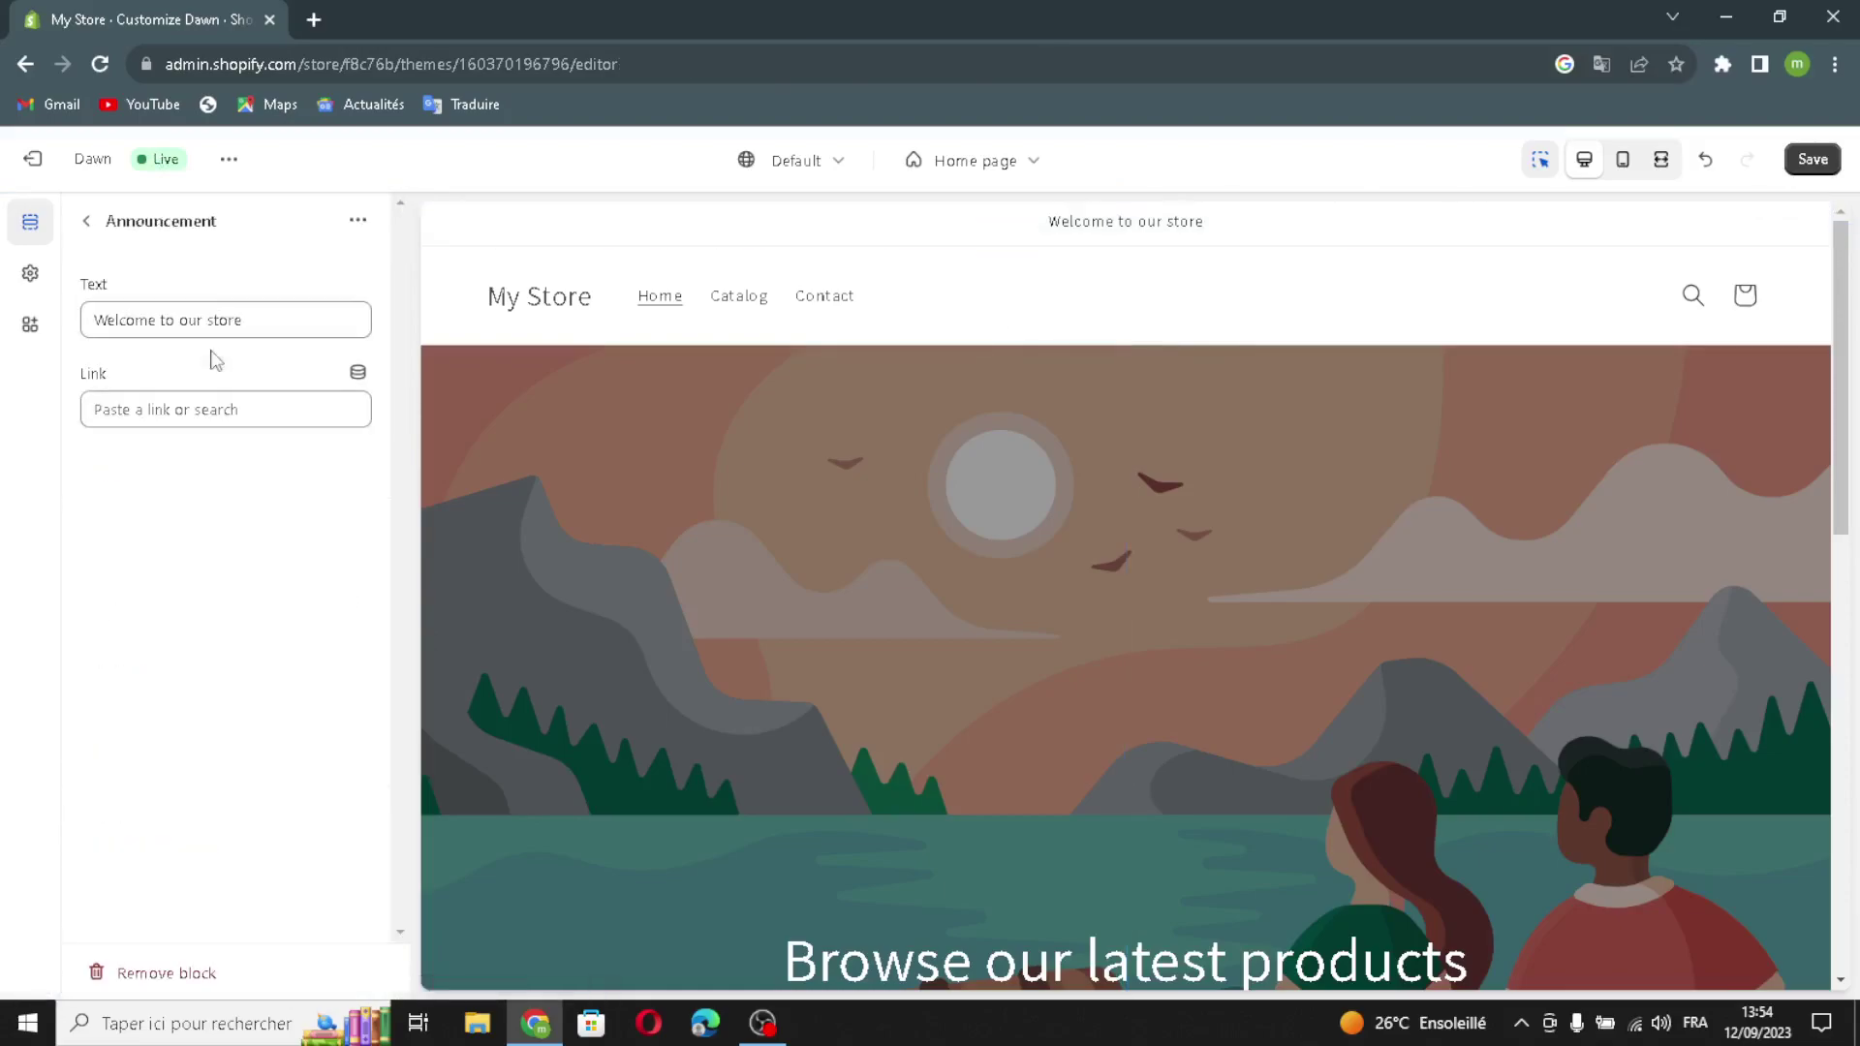
{"action": "left_click_drag", "start_coordinate": [243, 320], "coordinate": [311, 310]}
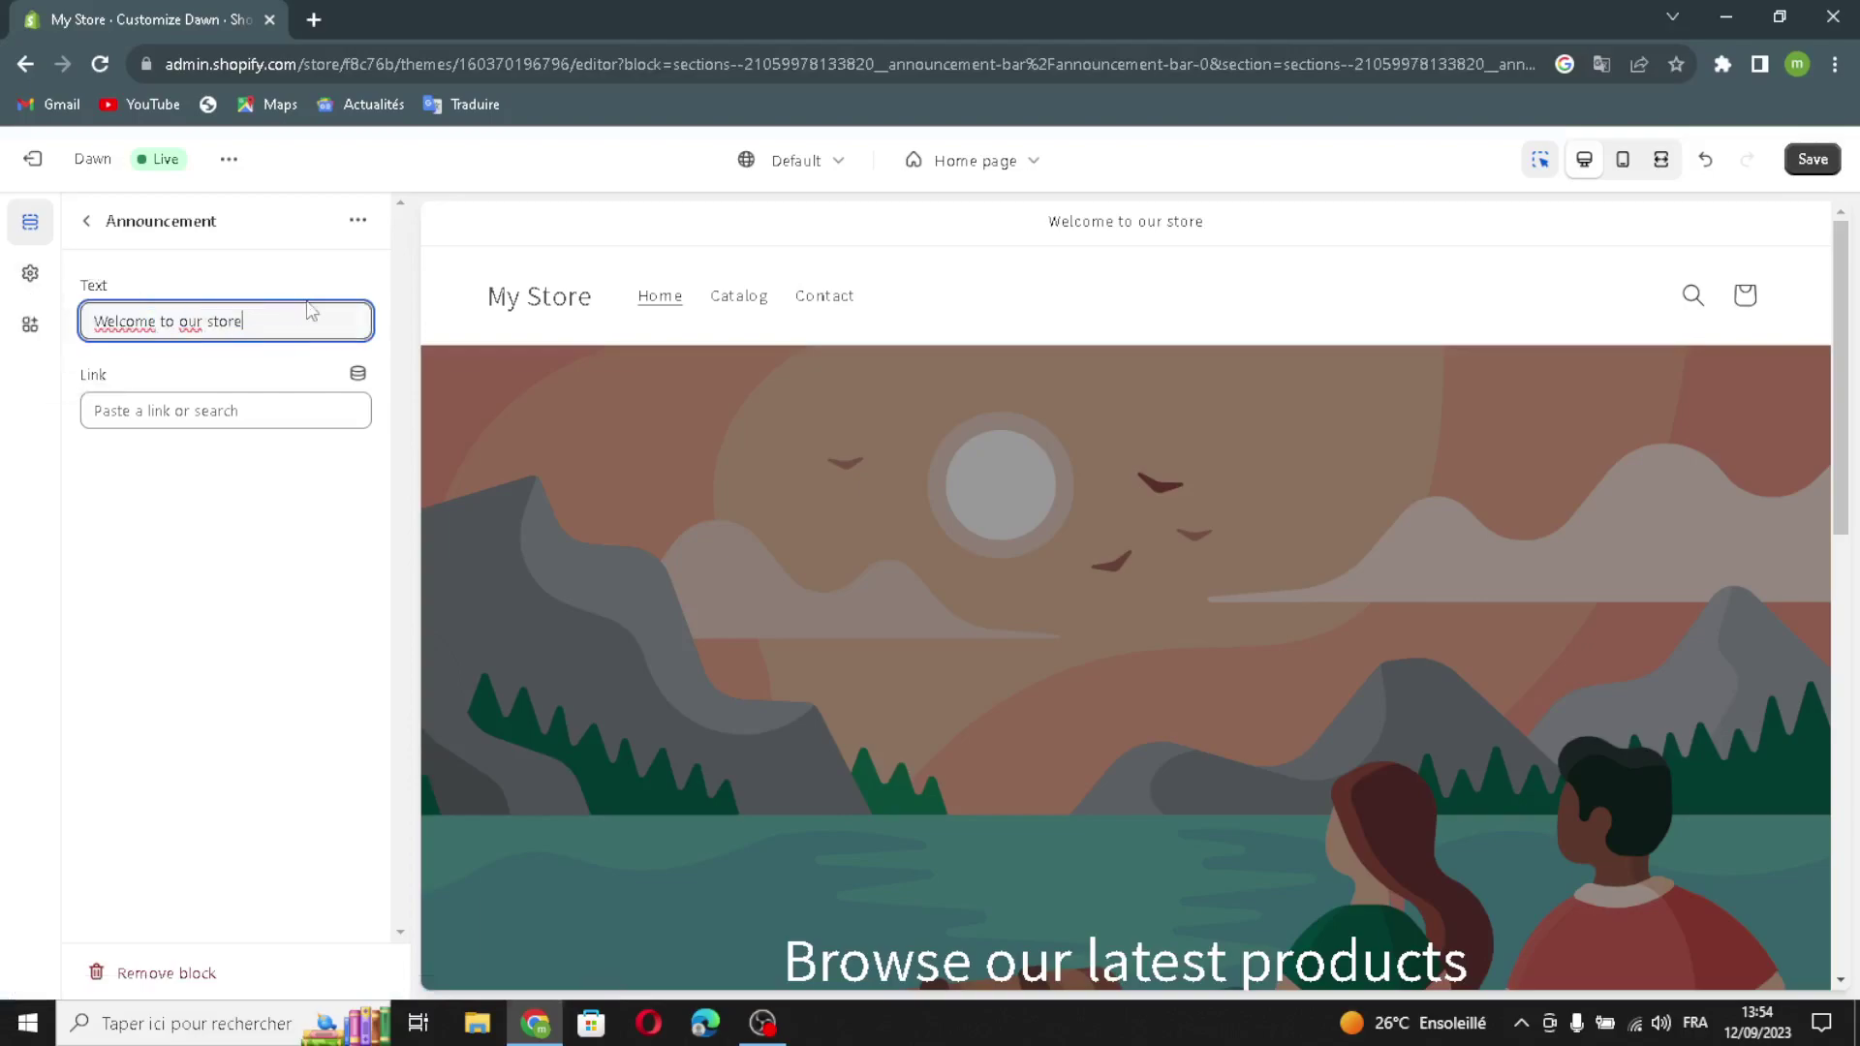
{"action": "left_click", "coordinate": [252, 413]}
{"action": "left_click", "coordinate": [163, 469]}
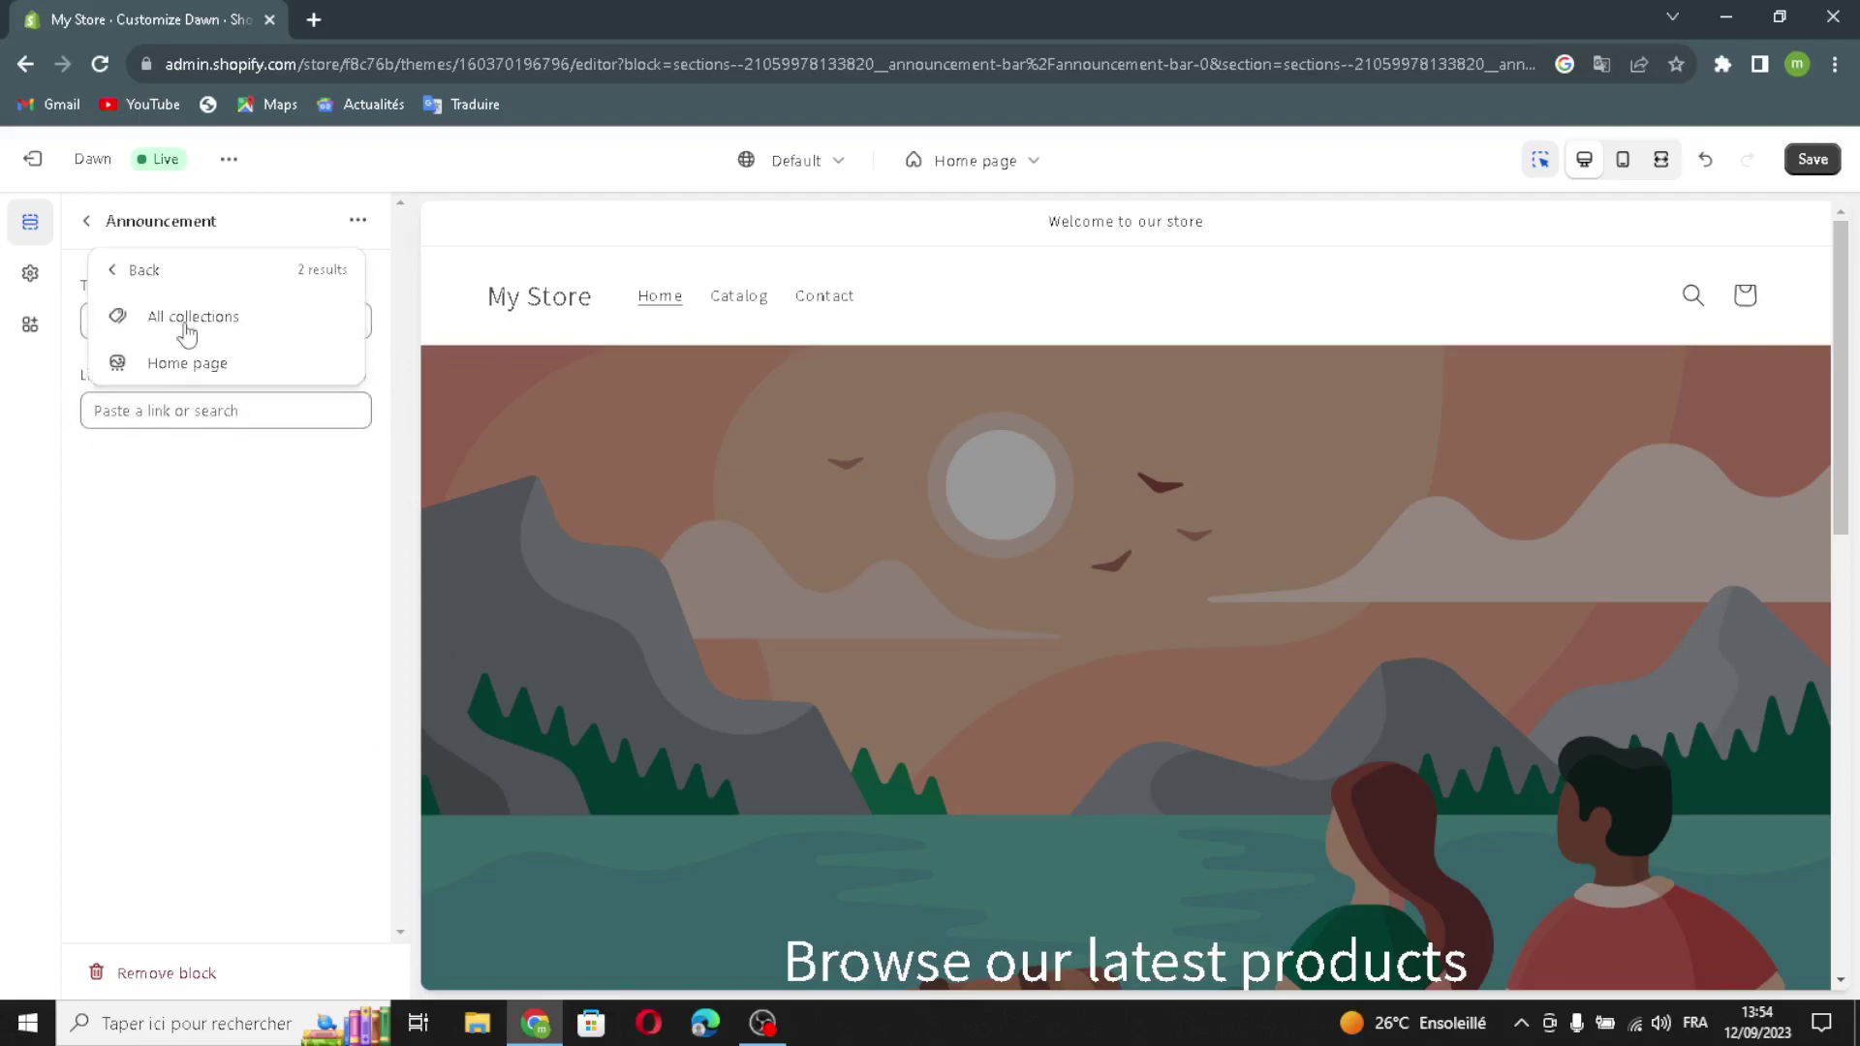
{"action": "left_click", "coordinate": [191, 329]}
{"action": "left_click", "coordinate": [86, 220]}
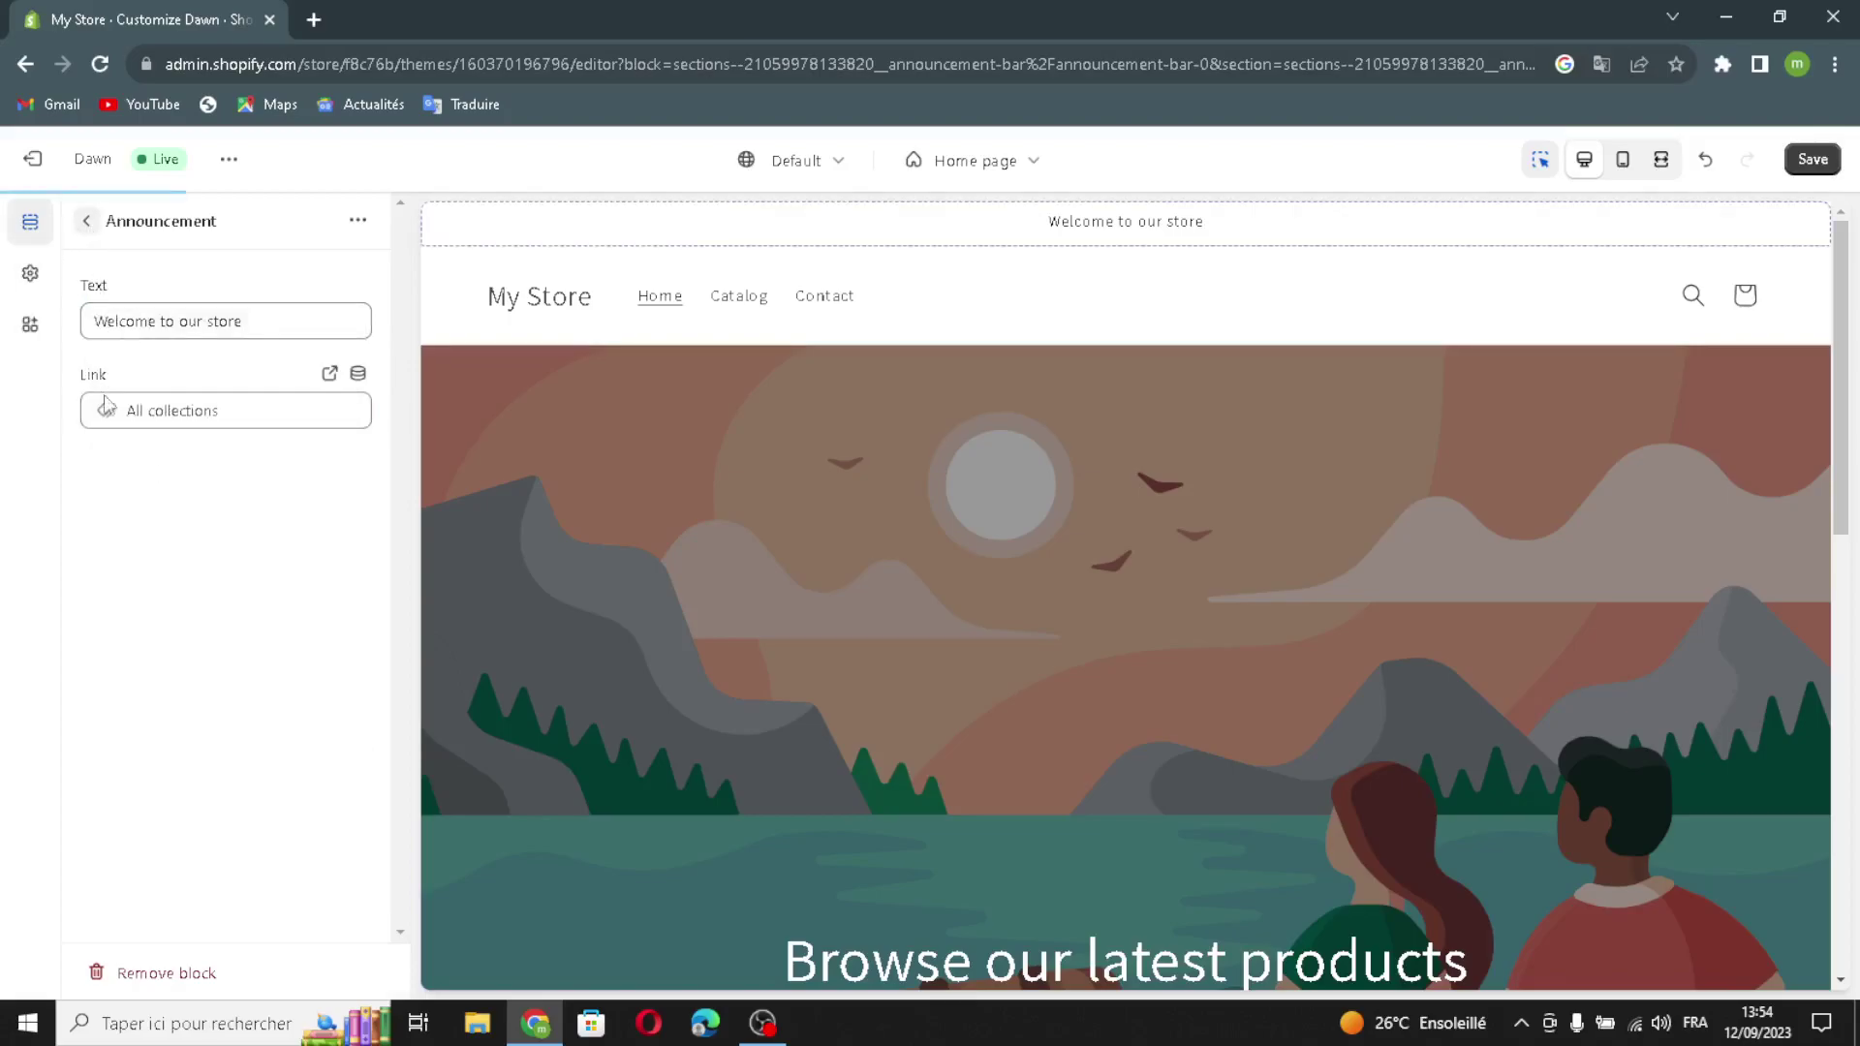
Open the Header section's settings, choose Middle left as the desktop logo position and check the menu choices
{"action": "left_click", "coordinate": [145, 431]}
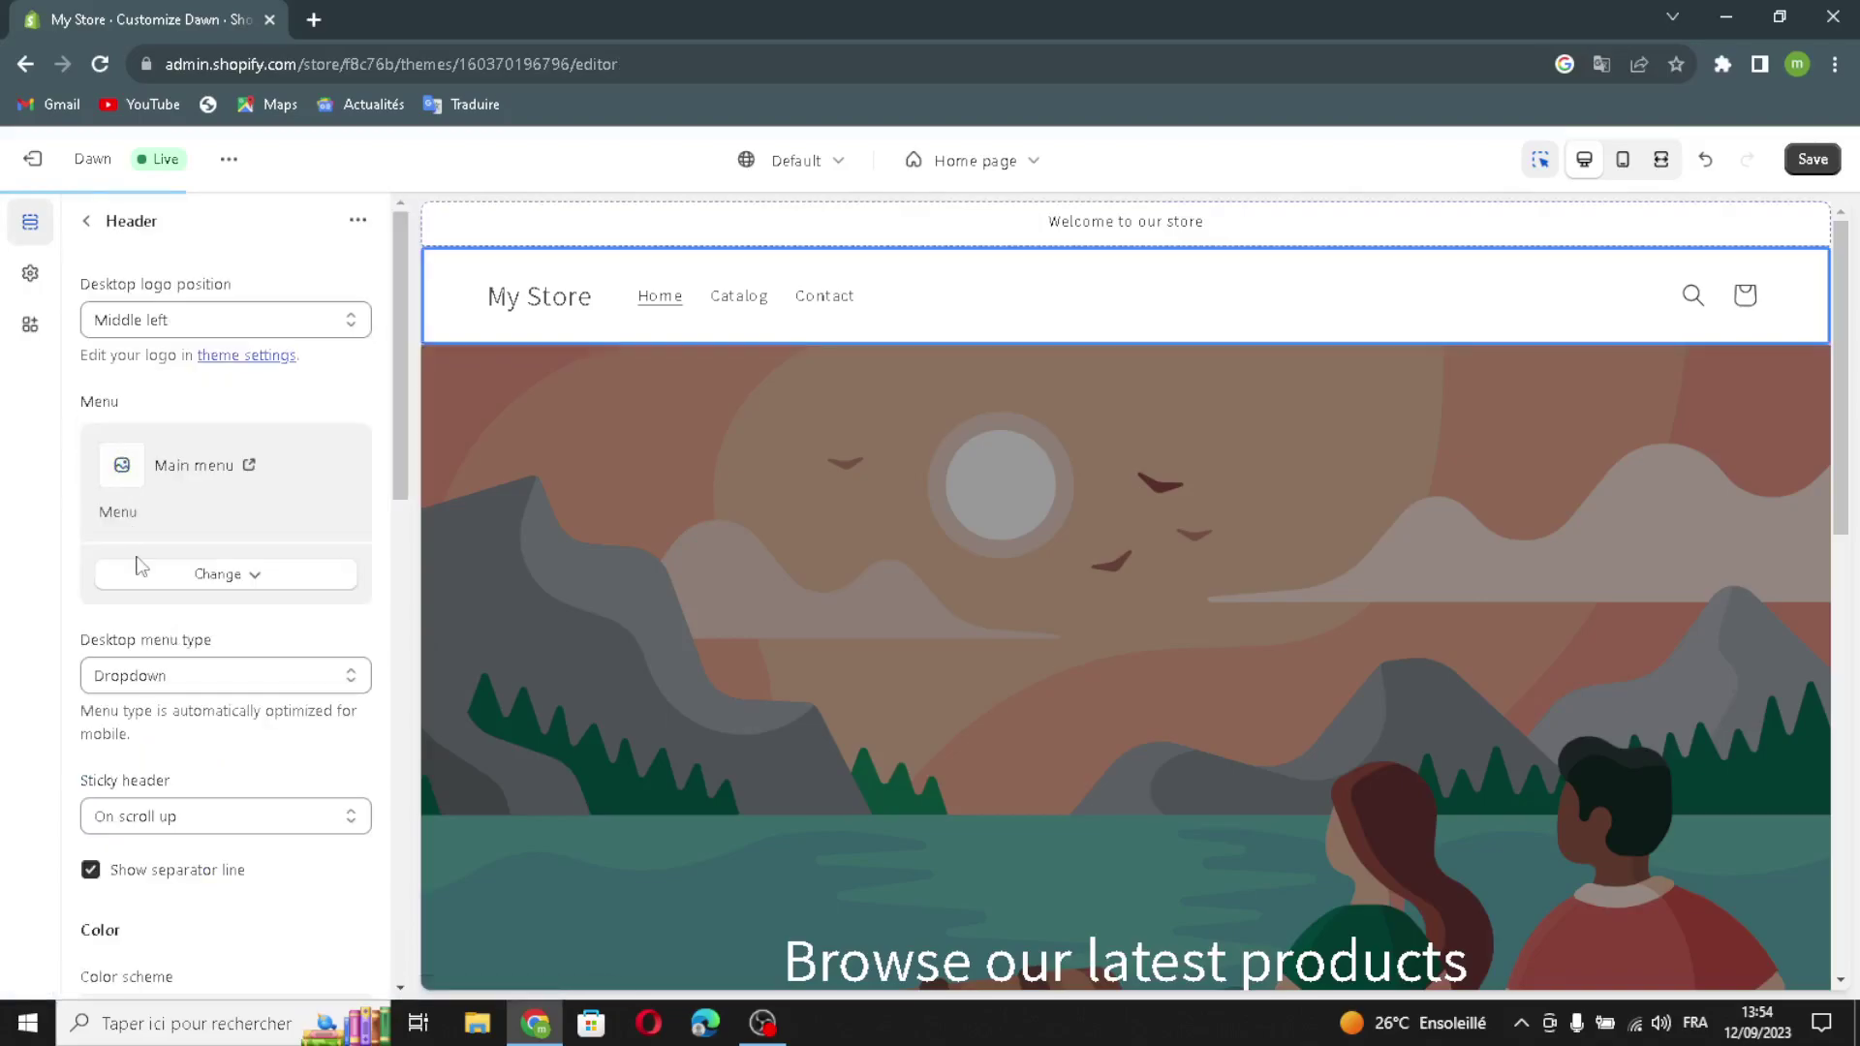
{"action": "left_click", "coordinate": [237, 324]}
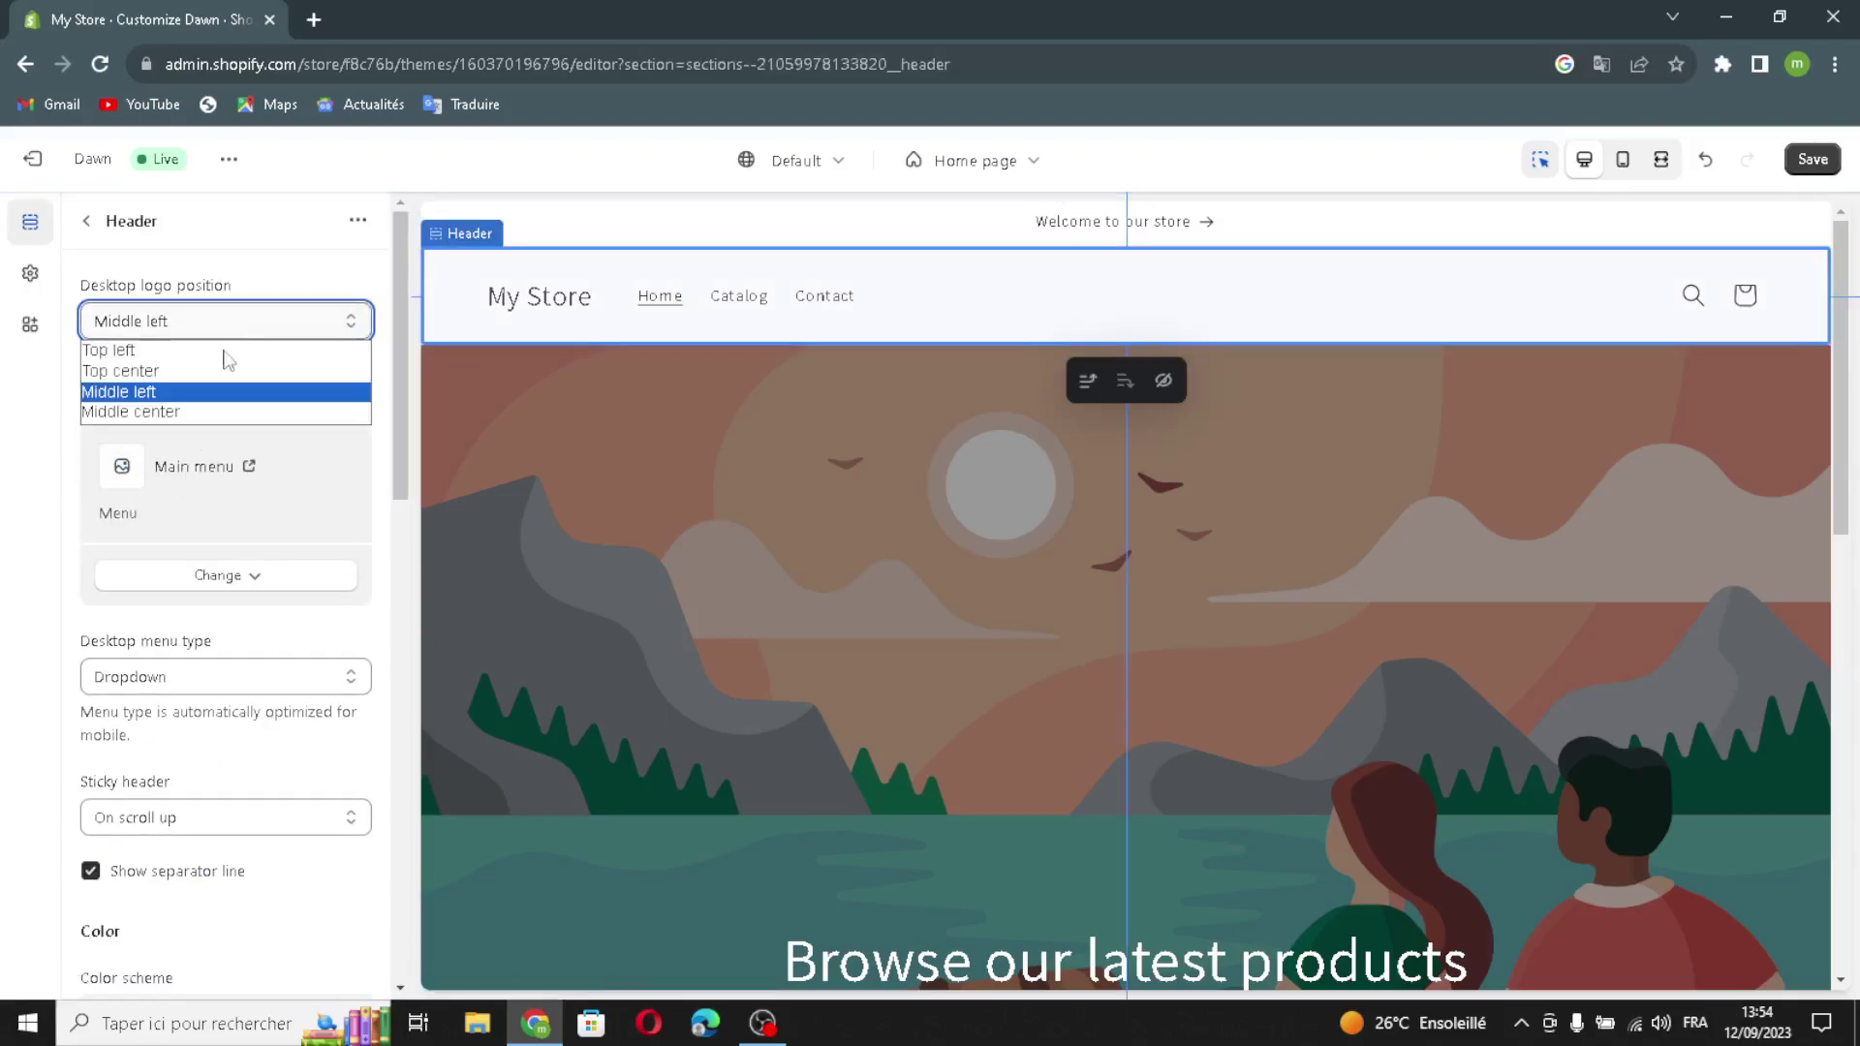
{"action": "left_click", "coordinate": [199, 392]}
{"action": "left_click", "coordinate": [198, 587]}
{"action": "left_click", "coordinate": [198, 587]}
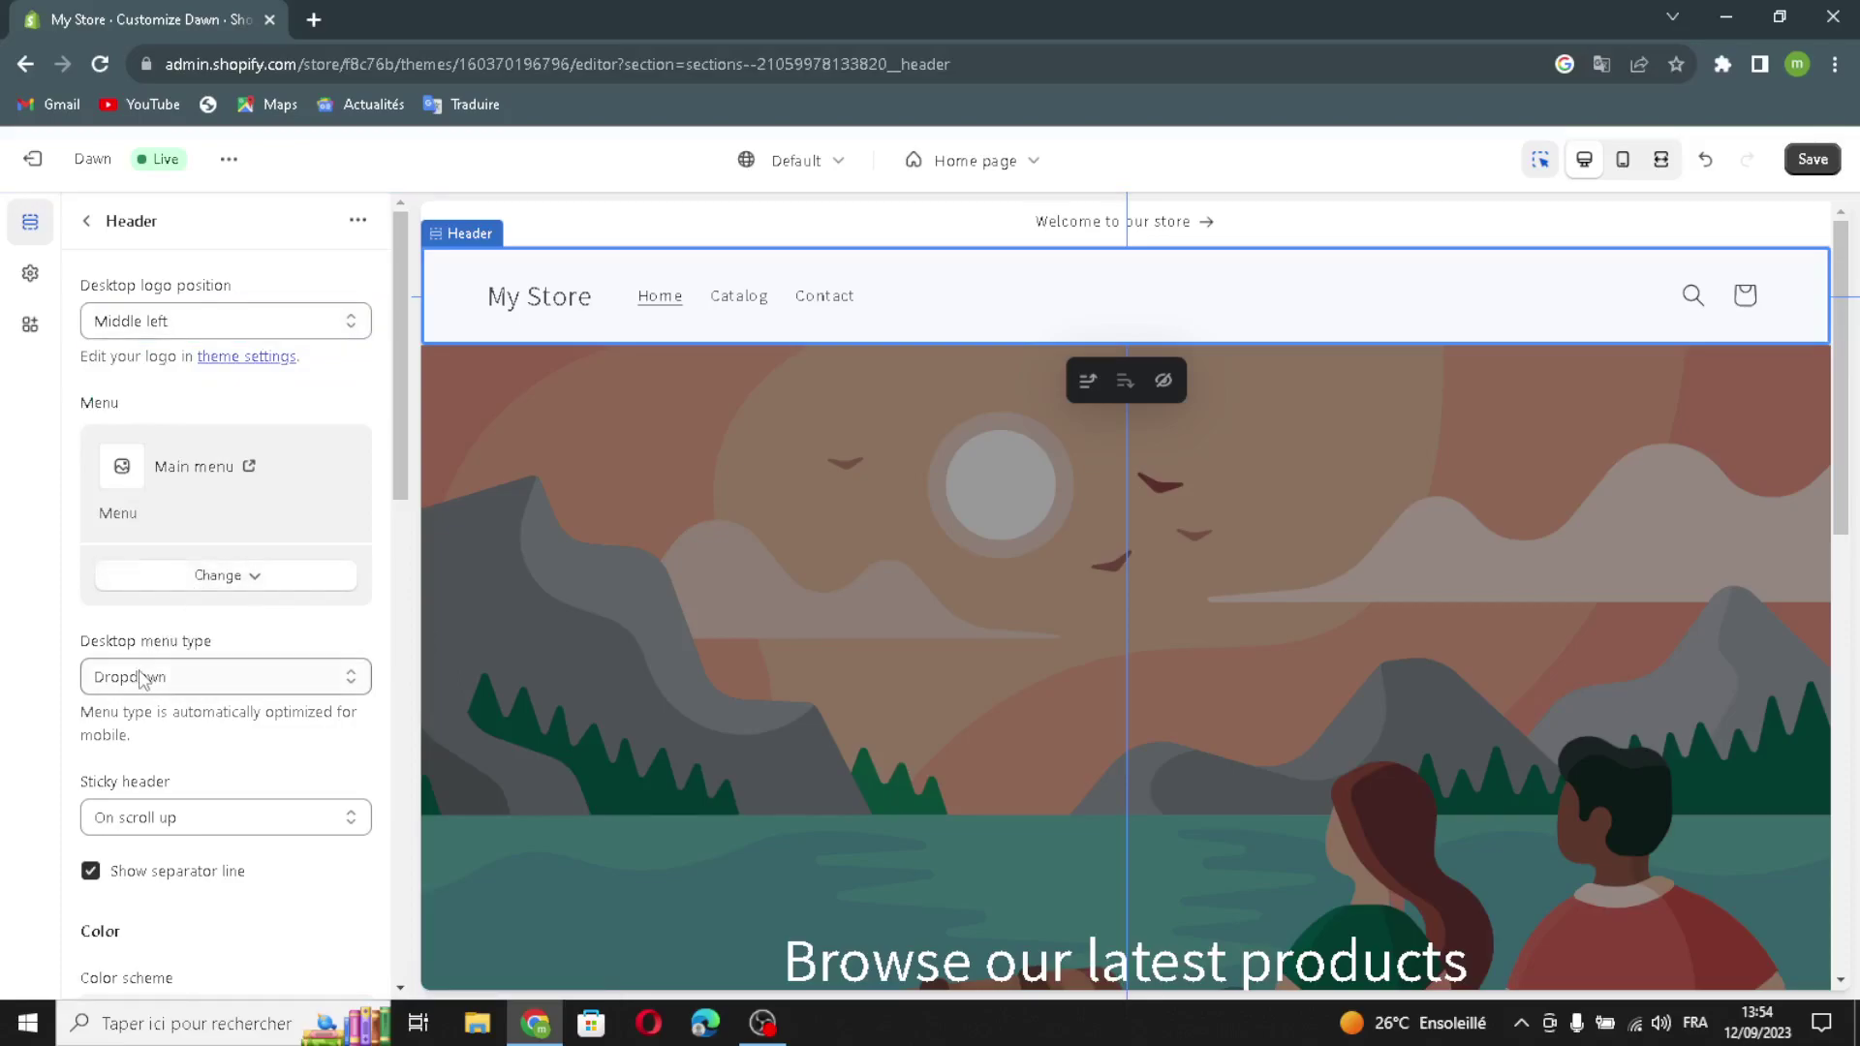
Choose Dropdown as the header's desktop menu type and check the sticky header options
{"action": "left_click", "coordinate": [142, 678]}
{"action": "left_click", "coordinate": [149, 702]}
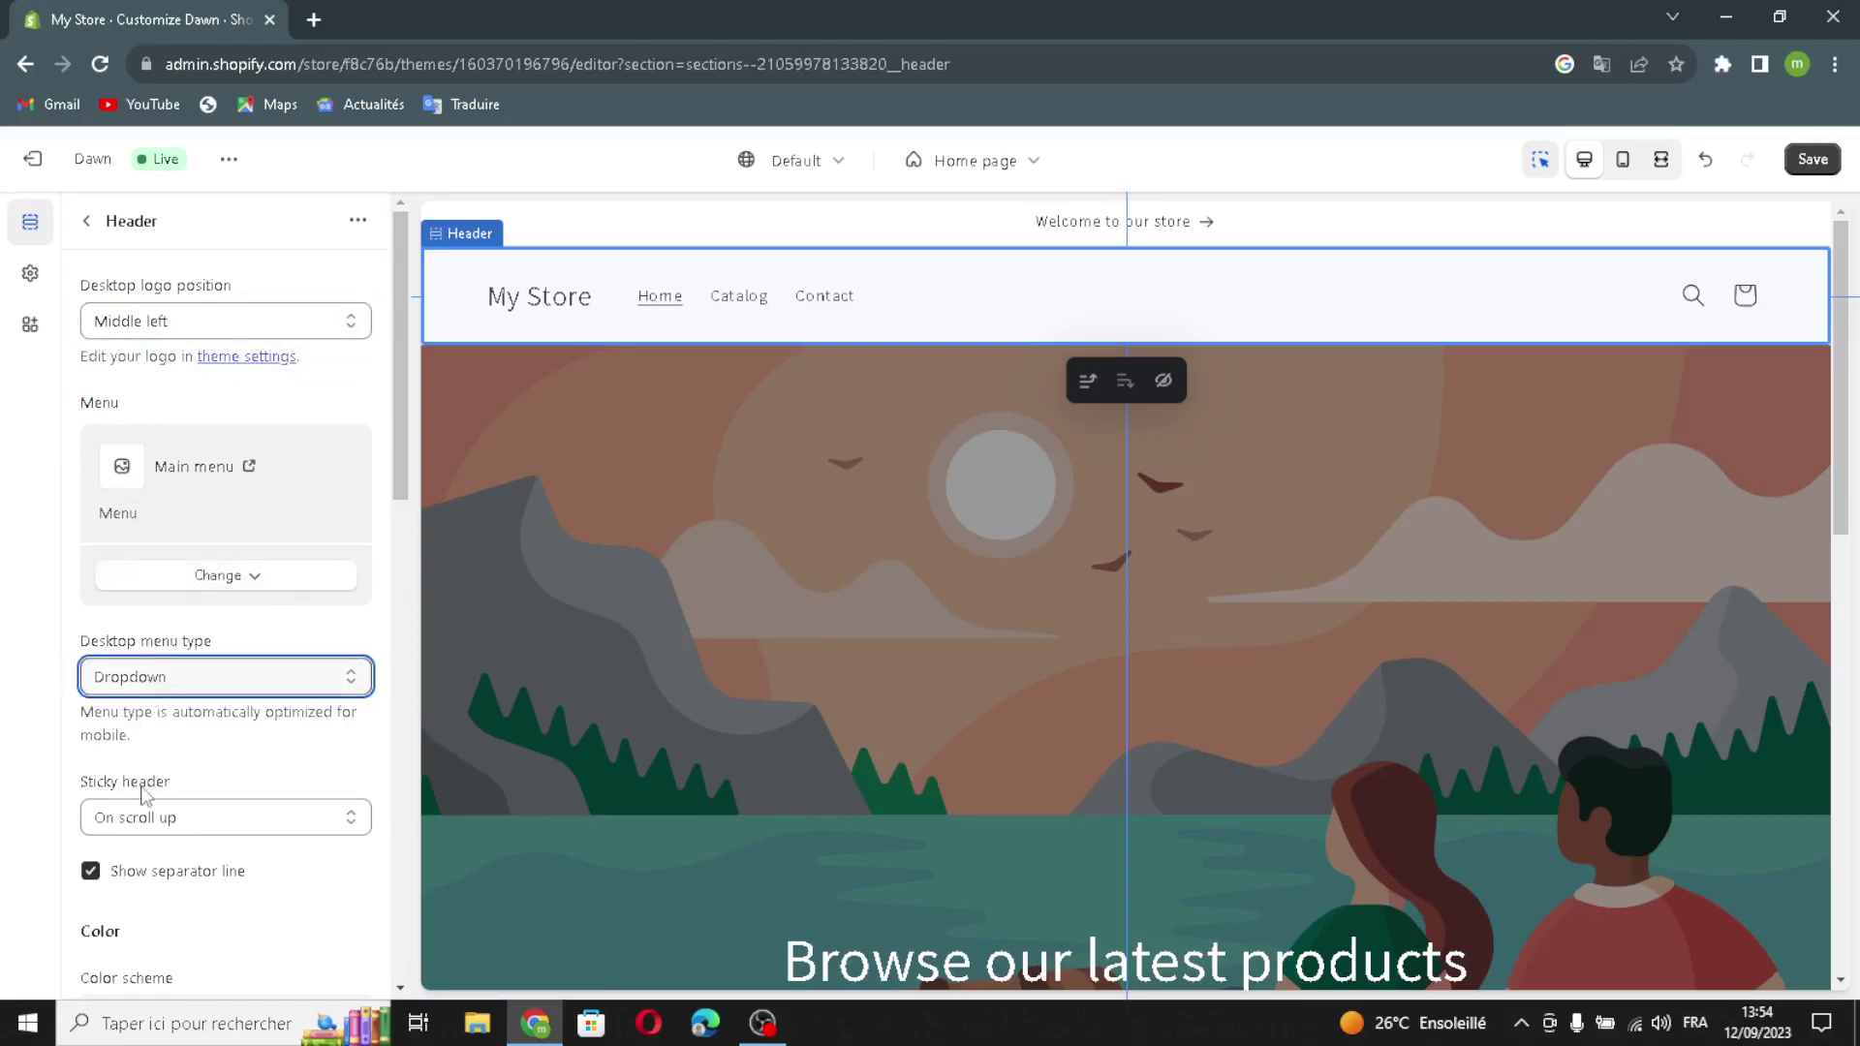
{"action": "scroll", "coordinate": [145, 794], "scroll_direction": "down", "scroll_amount": 1}
{"action": "left_click", "coordinate": [149, 702]}
{"action": "left_click", "coordinate": [149, 701]}
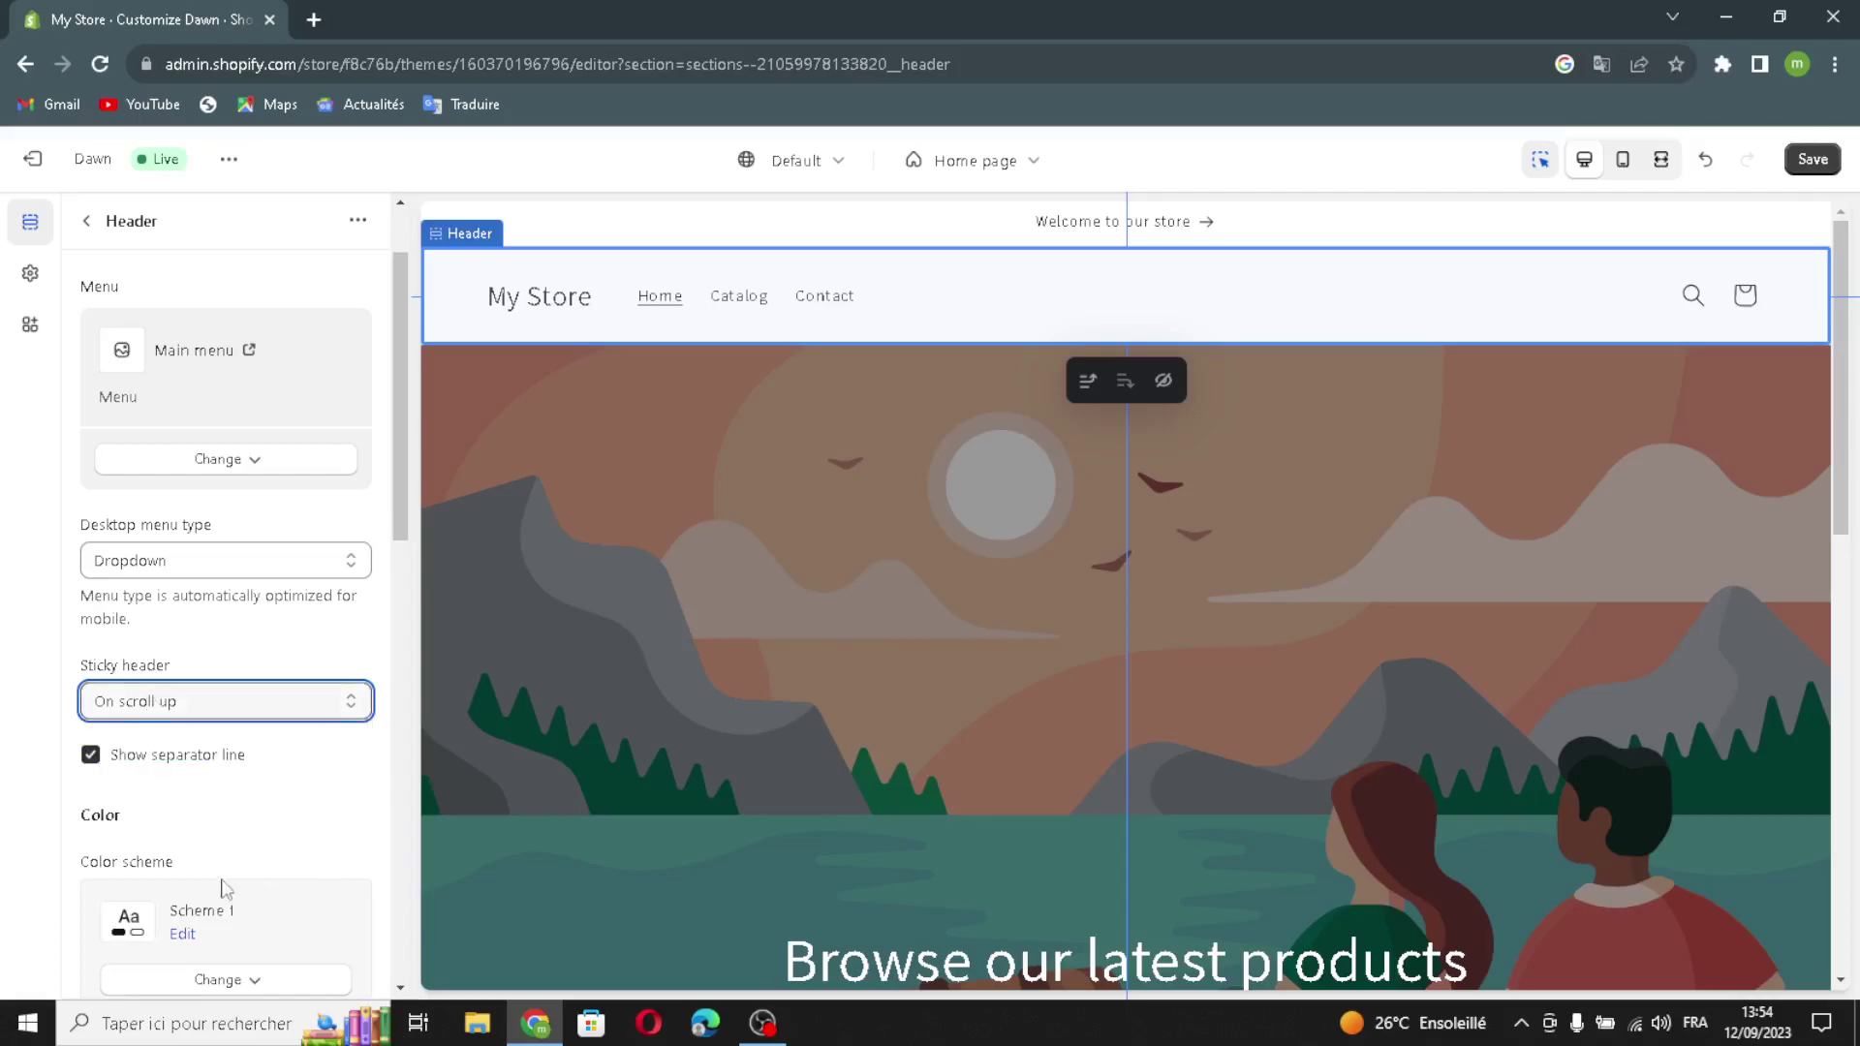
Examine the header's color scheme, country and language selector, mobile layout, spacing and section padding settings
{"action": "scroll", "coordinate": [224, 891], "scroll_direction": "down", "scroll_amount": 1}
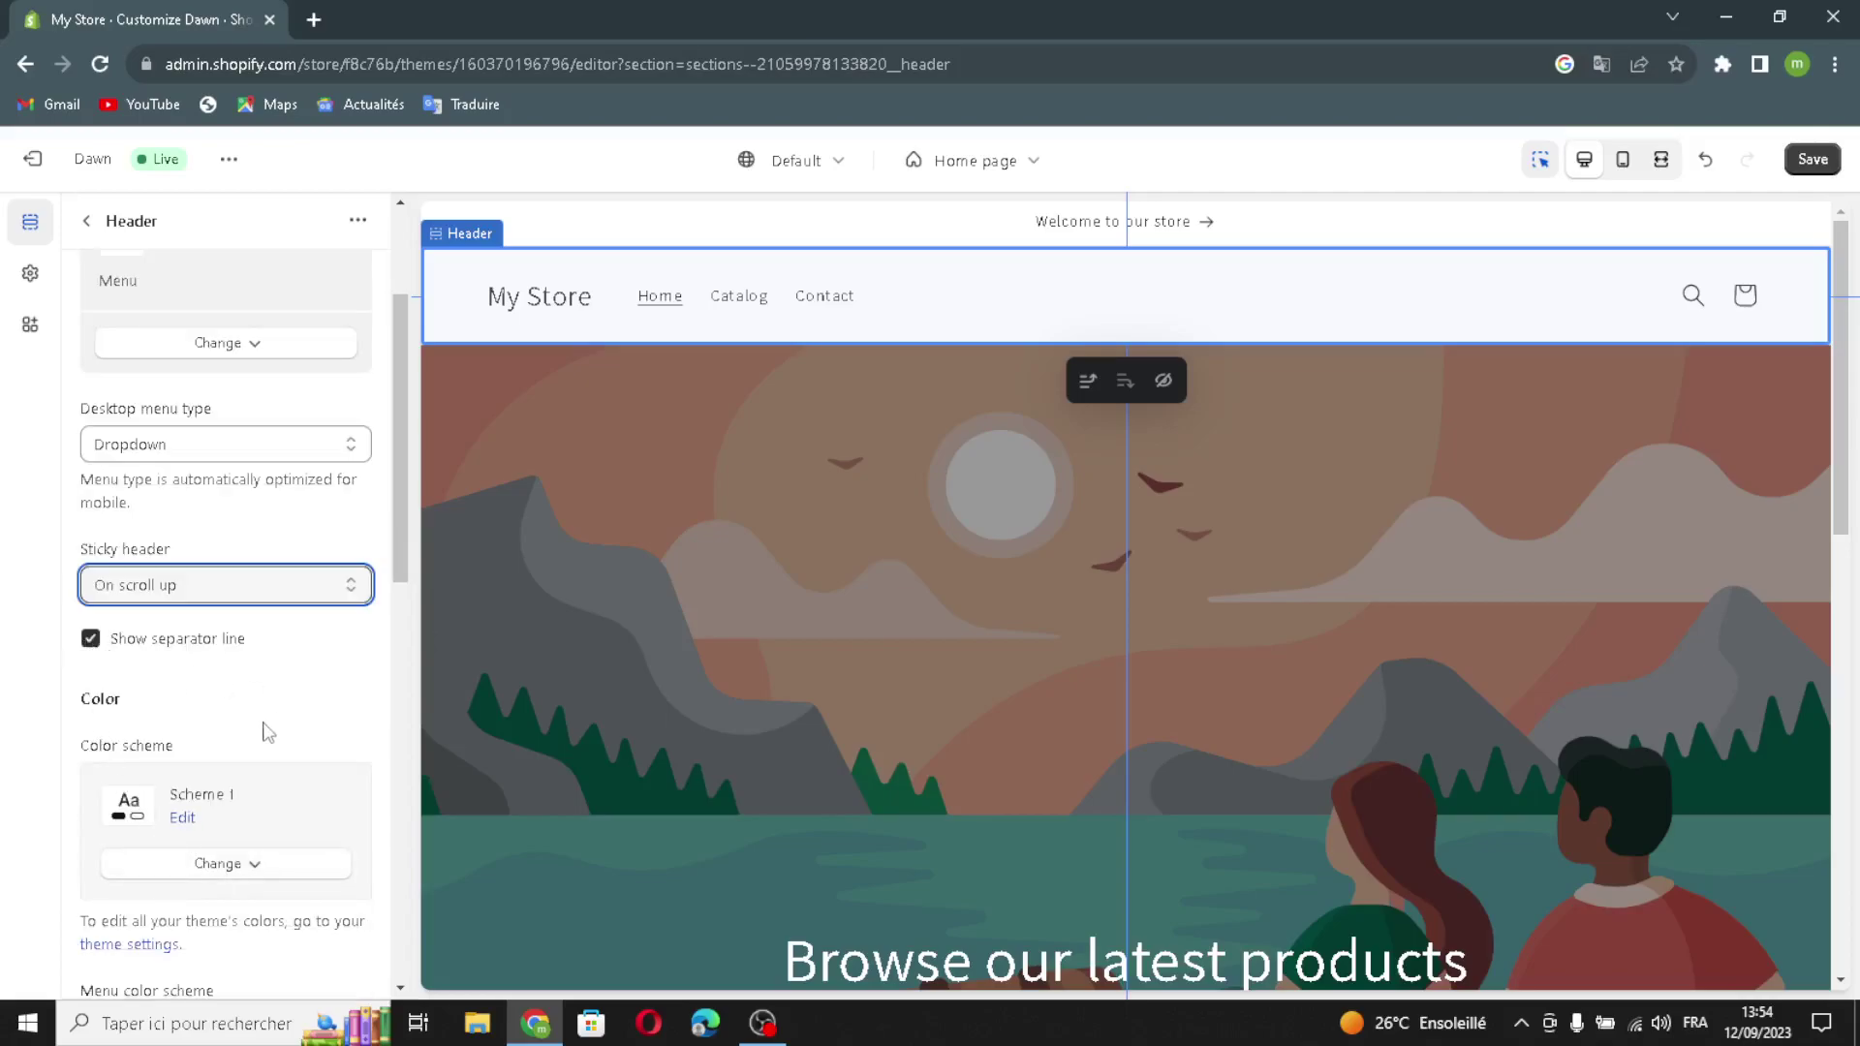
{"action": "scroll", "coordinate": [249, 756], "scroll_direction": "down", "scroll_amount": 1}
{"action": "scroll", "coordinate": [219, 835], "scroll_direction": "down", "scroll_amount": 3}
{"action": "scroll", "coordinate": [155, 639], "scroll_direction": "down", "scroll_amount": 4}
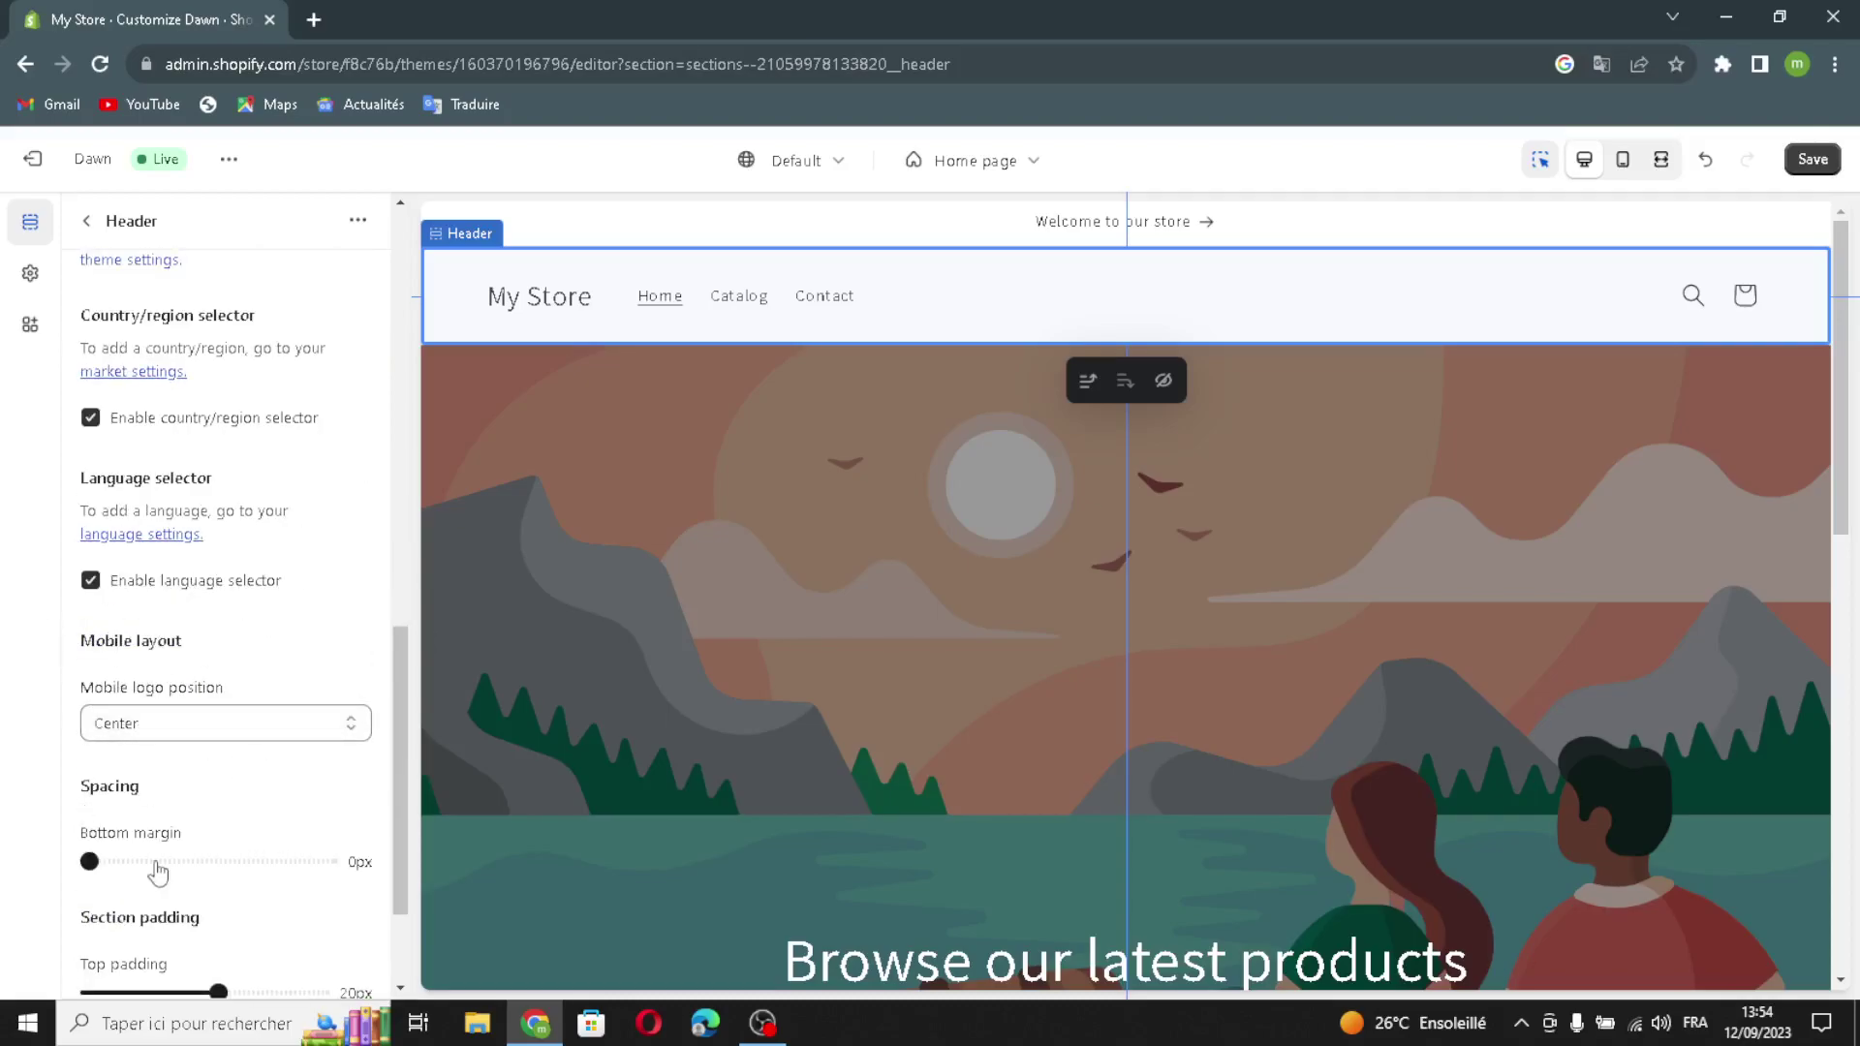
{"action": "scroll", "coordinate": [111, 790], "scroll_direction": "down", "scroll_amount": 1}
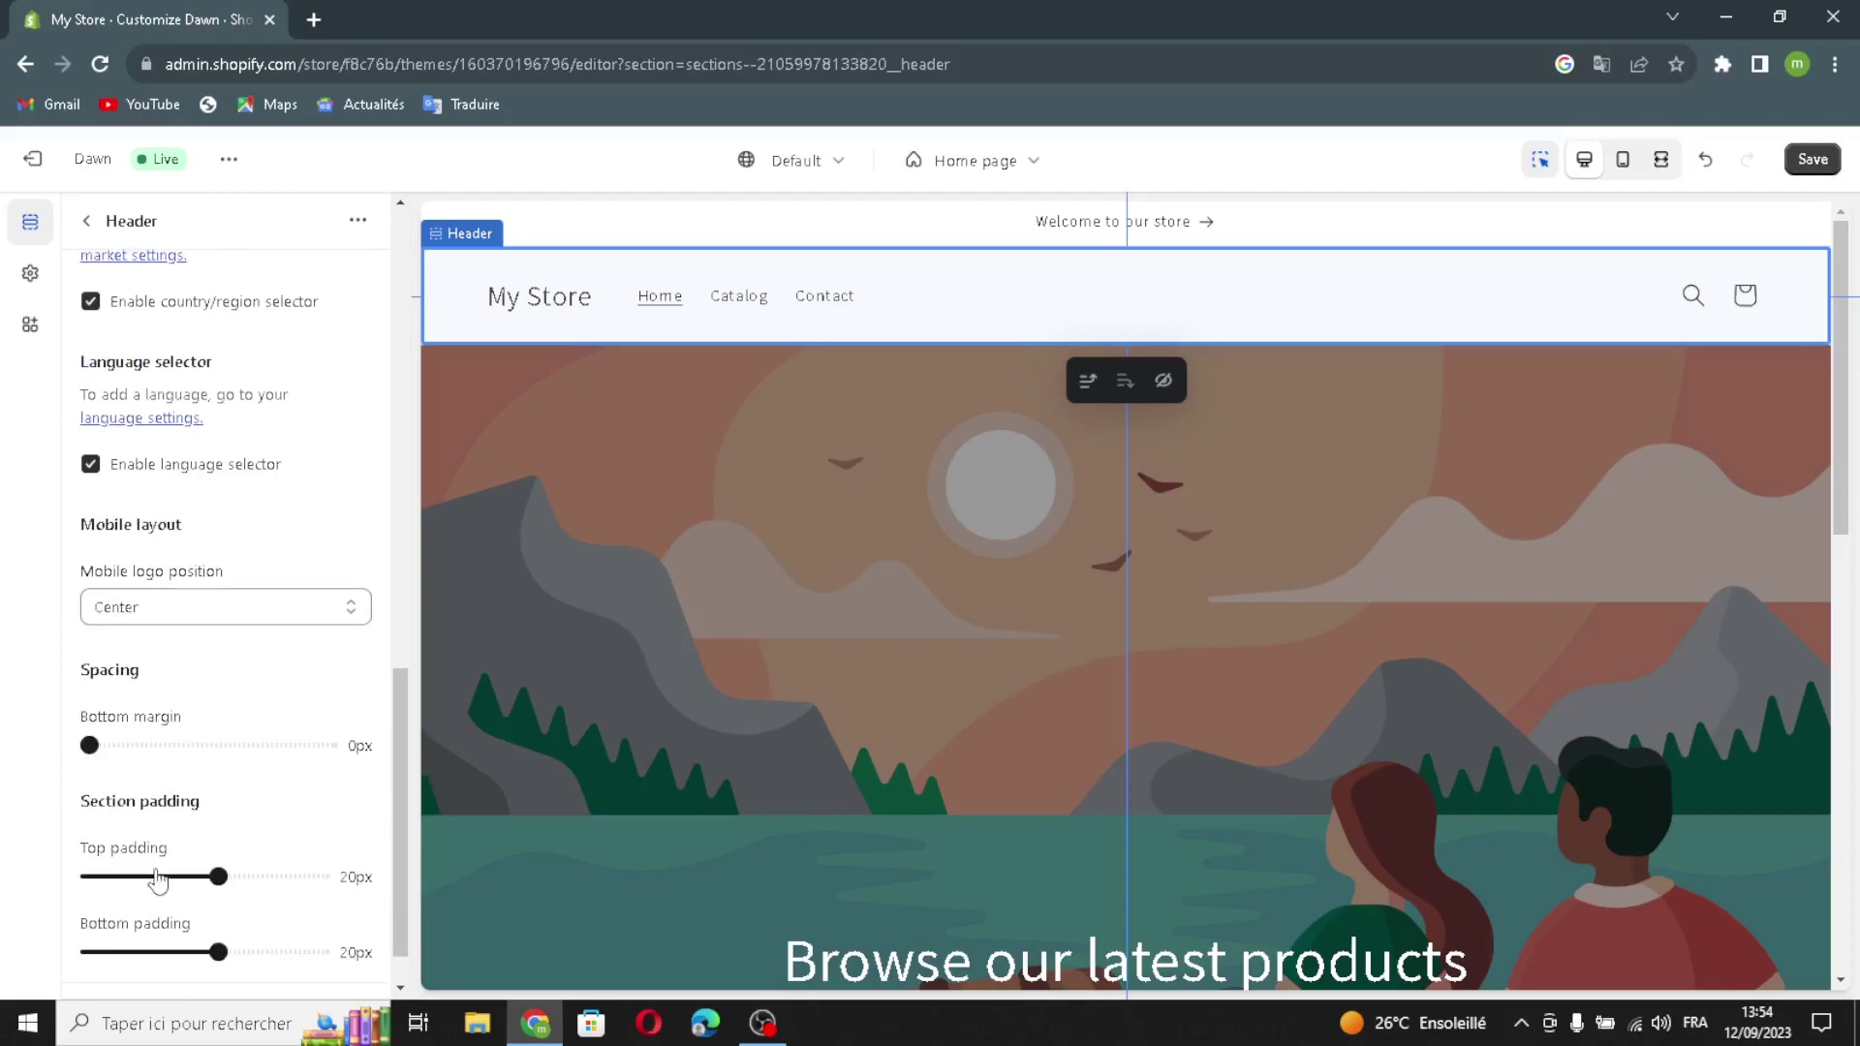
Examine the header's theme settings for search suggestions, cart type and social media links, and return to the section list
{"action": "scroll", "coordinate": [143, 918], "scroll_direction": "down", "scroll_amount": 1}
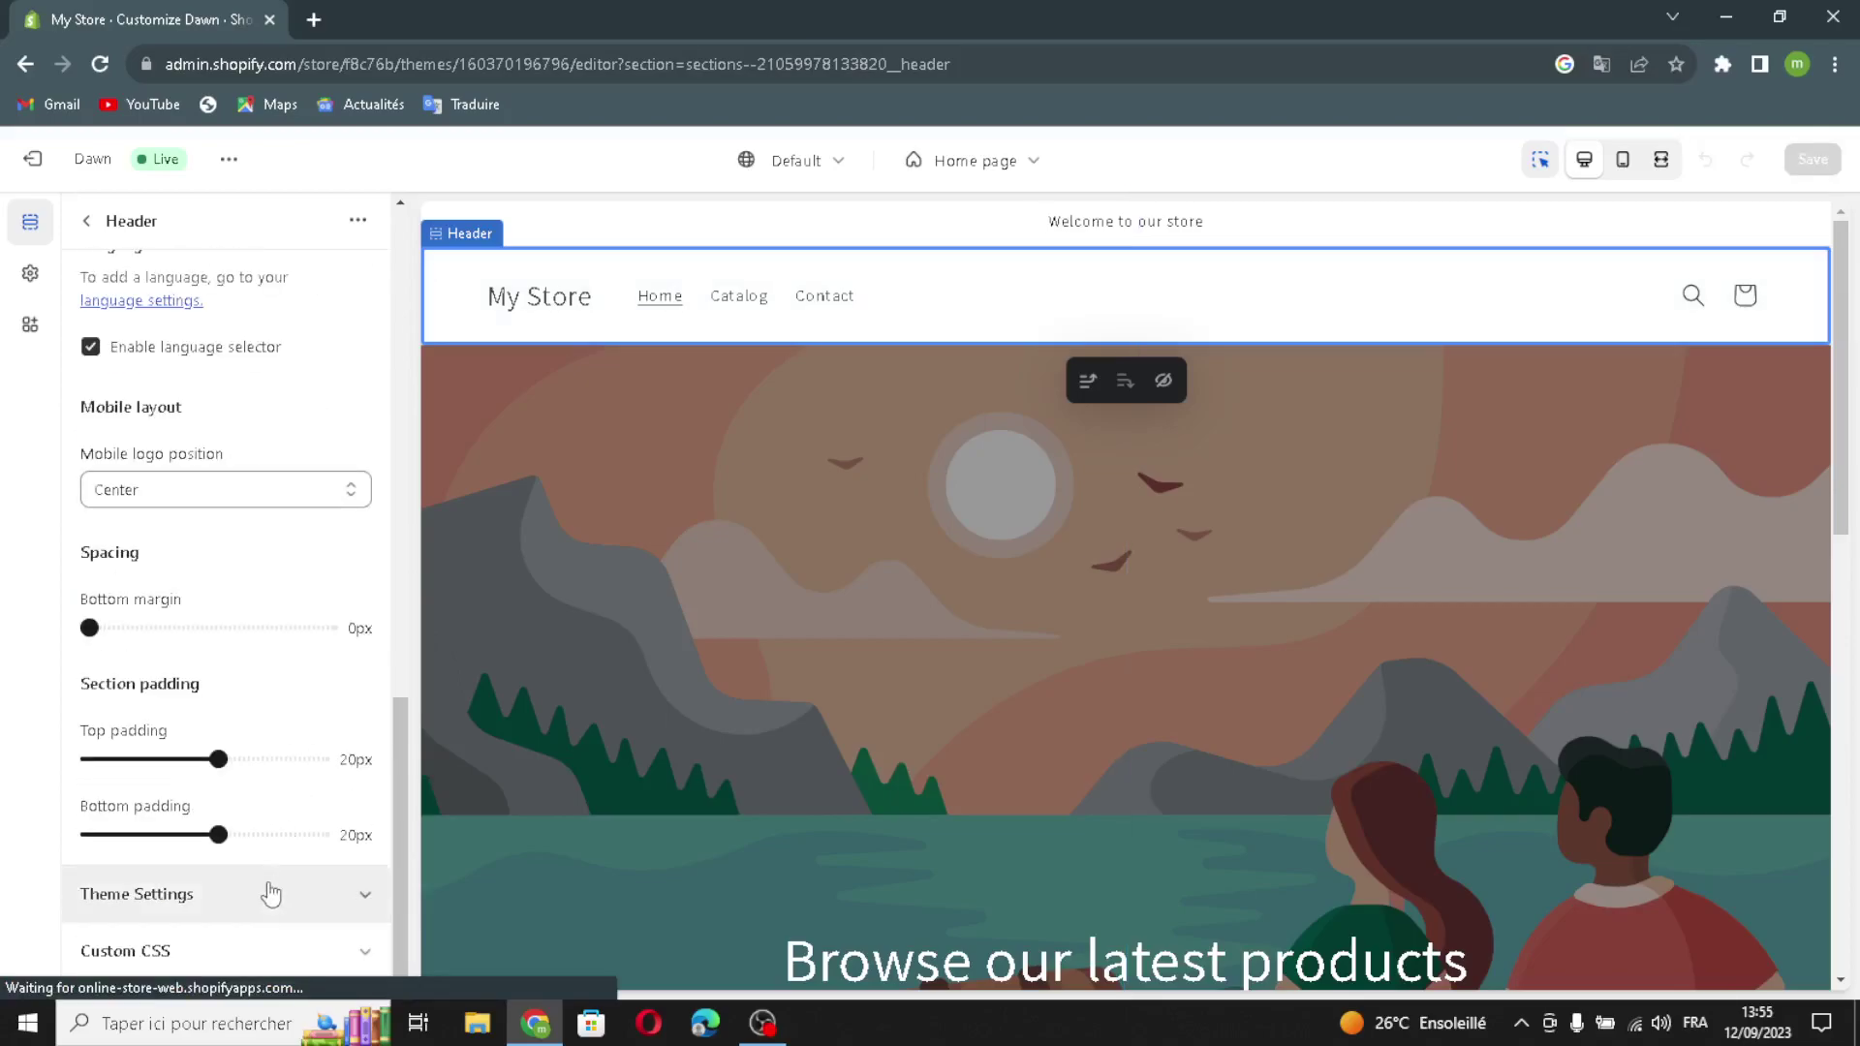
{"action": "left_click", "coordinate": [271, 893]}
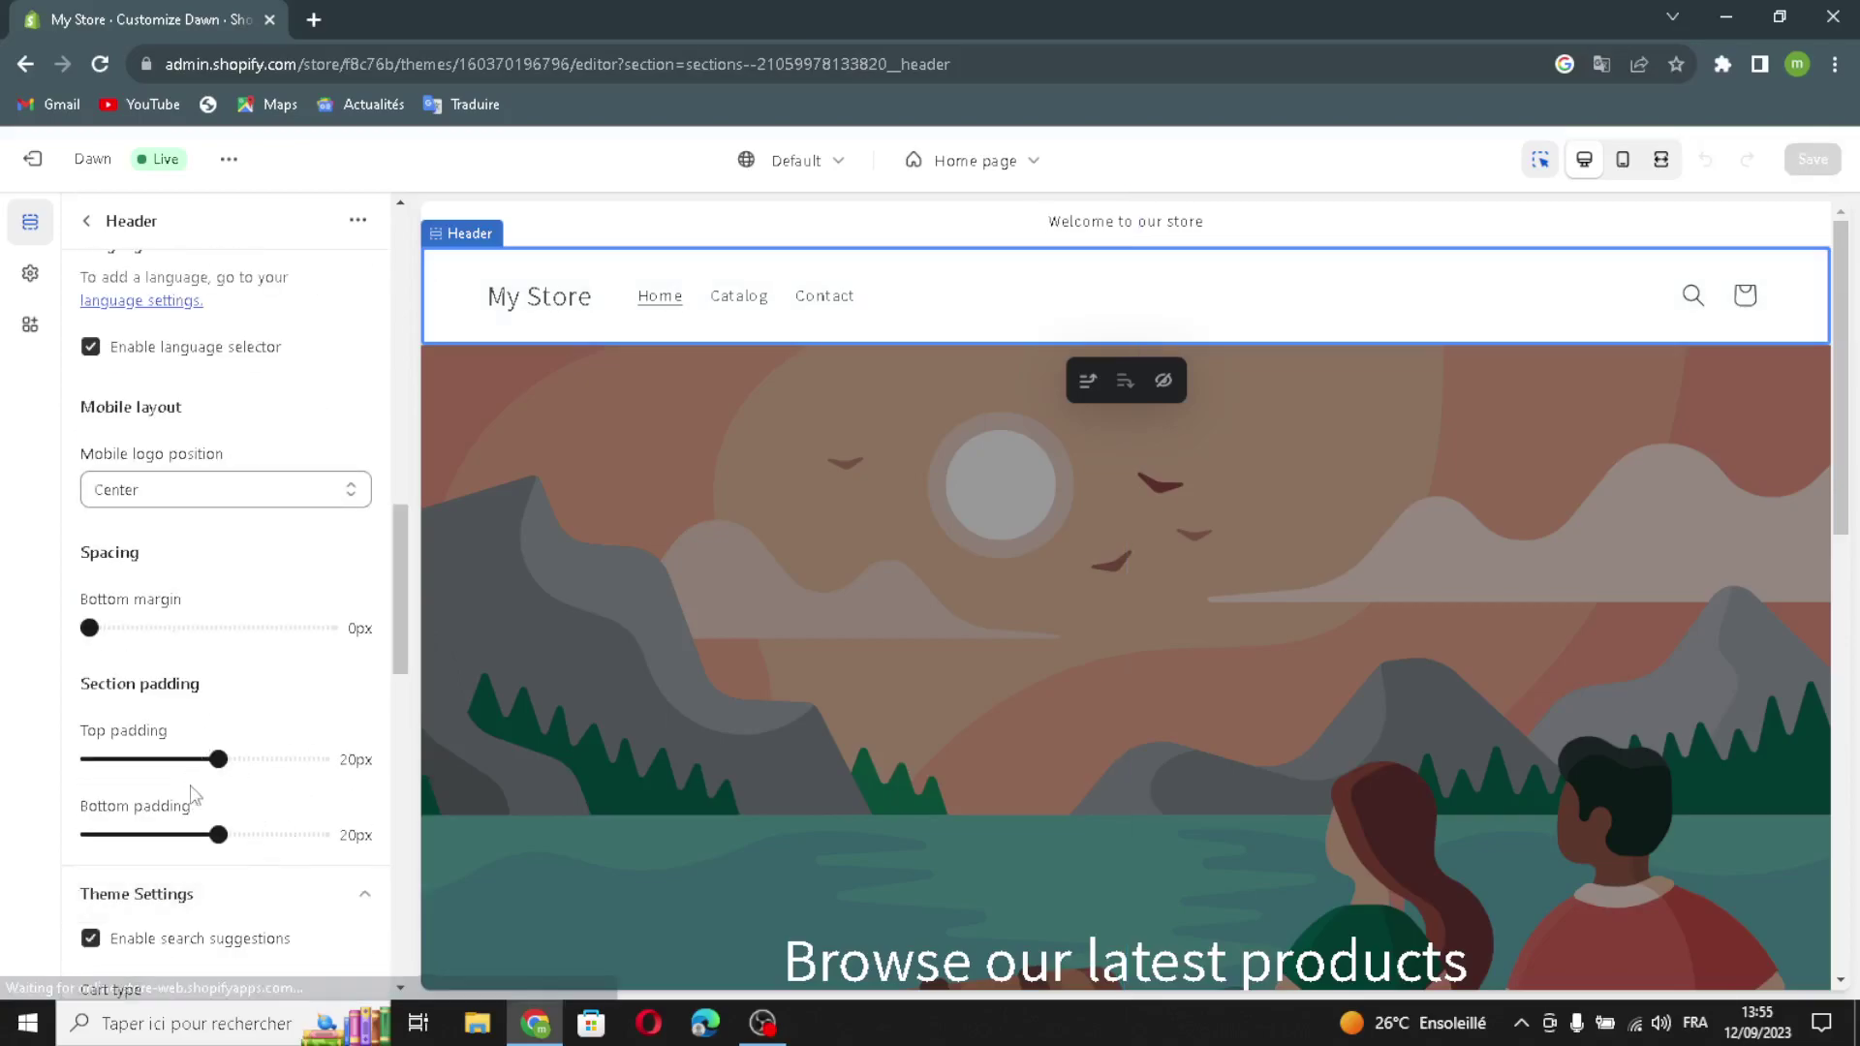
{"action": "scroll", "coordinate": [185, 804], "scroll_direction": "down", "scroll_amount": 3}
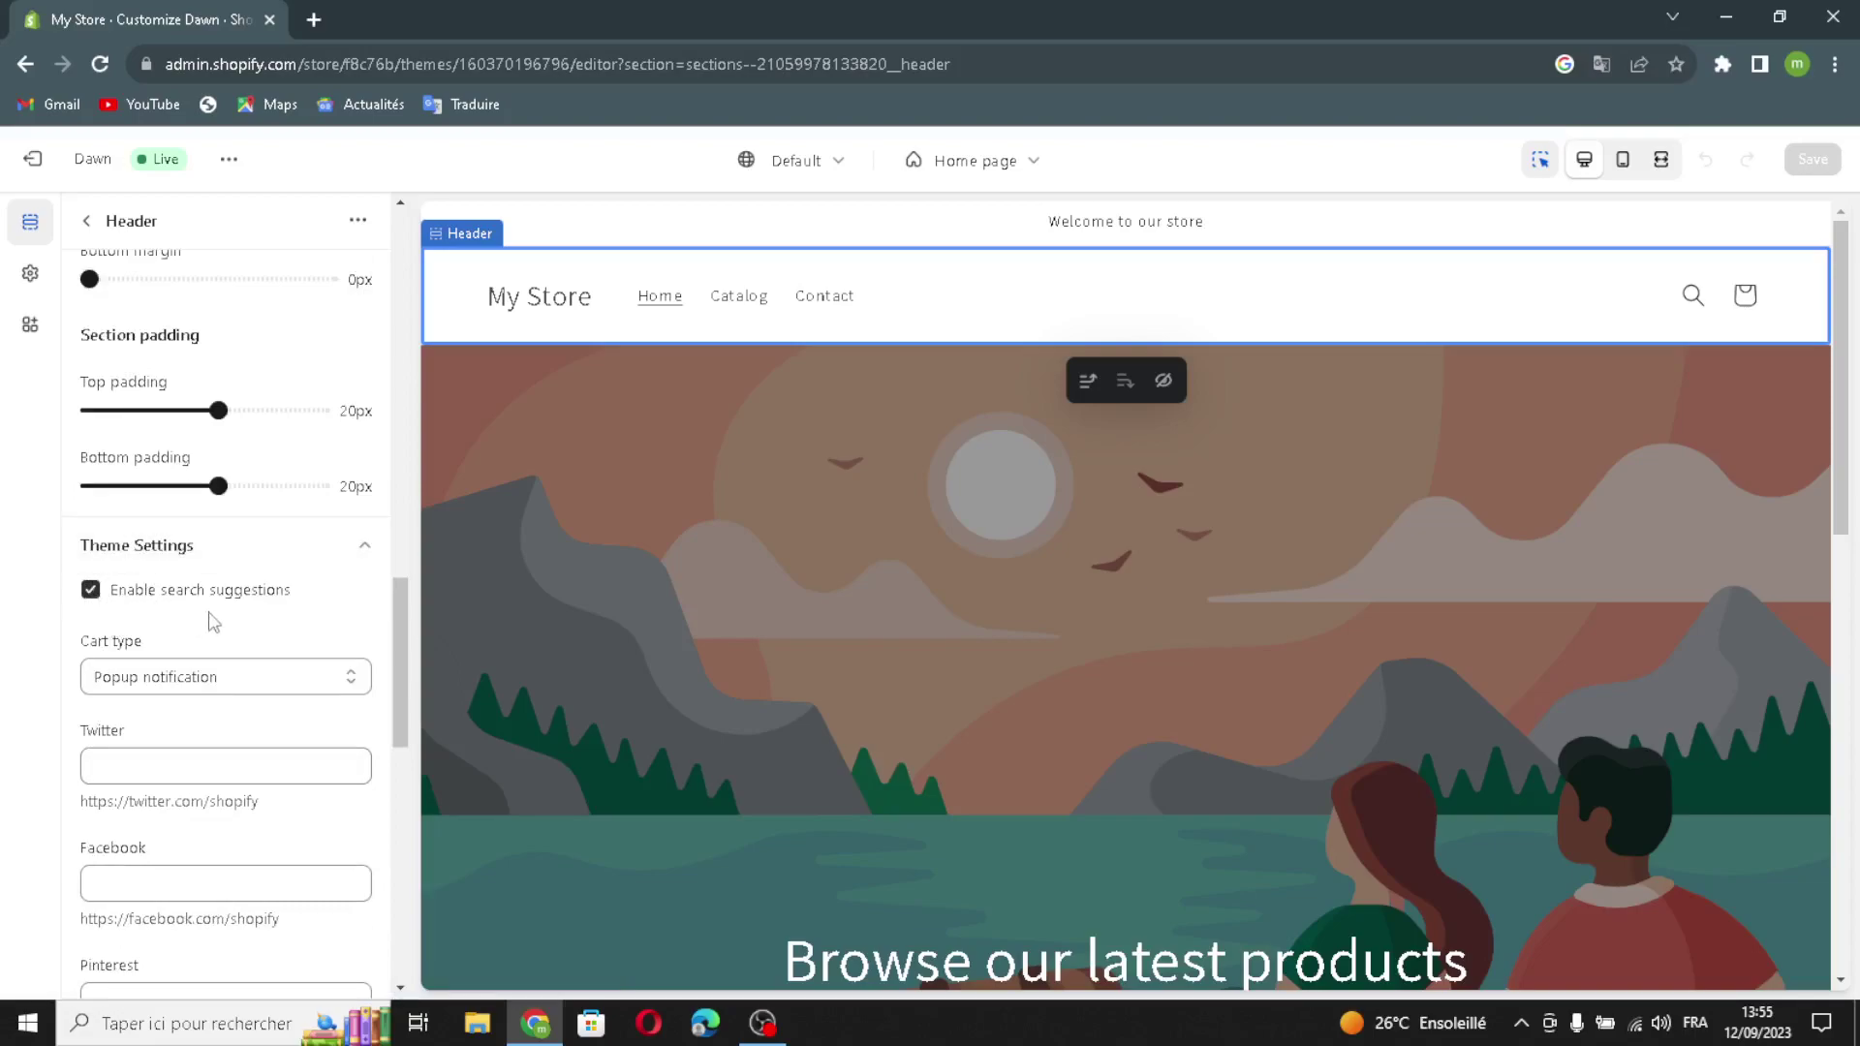
{"action": "scroll", "coordinate": [166, 737], "scroll_direction": "down", "scroll_amount": 2}
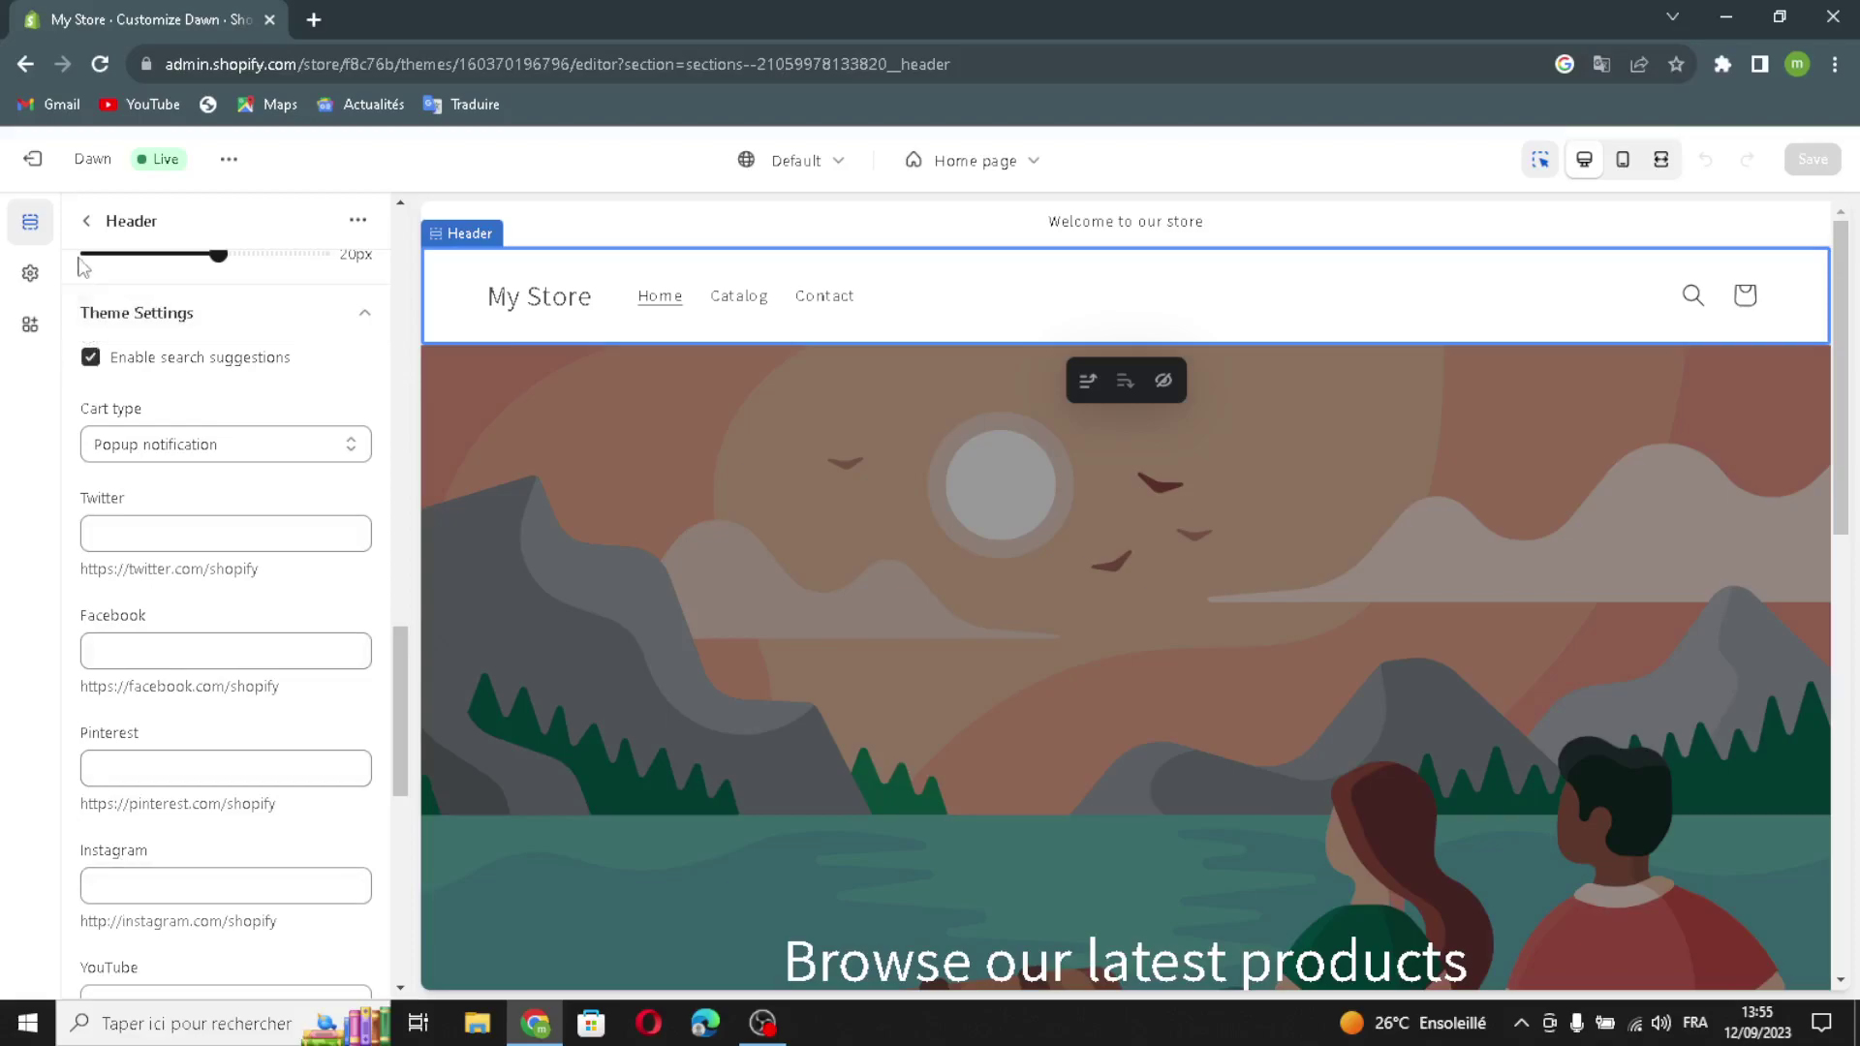
{"action": "left_click", "coordinate": [88, 222]}
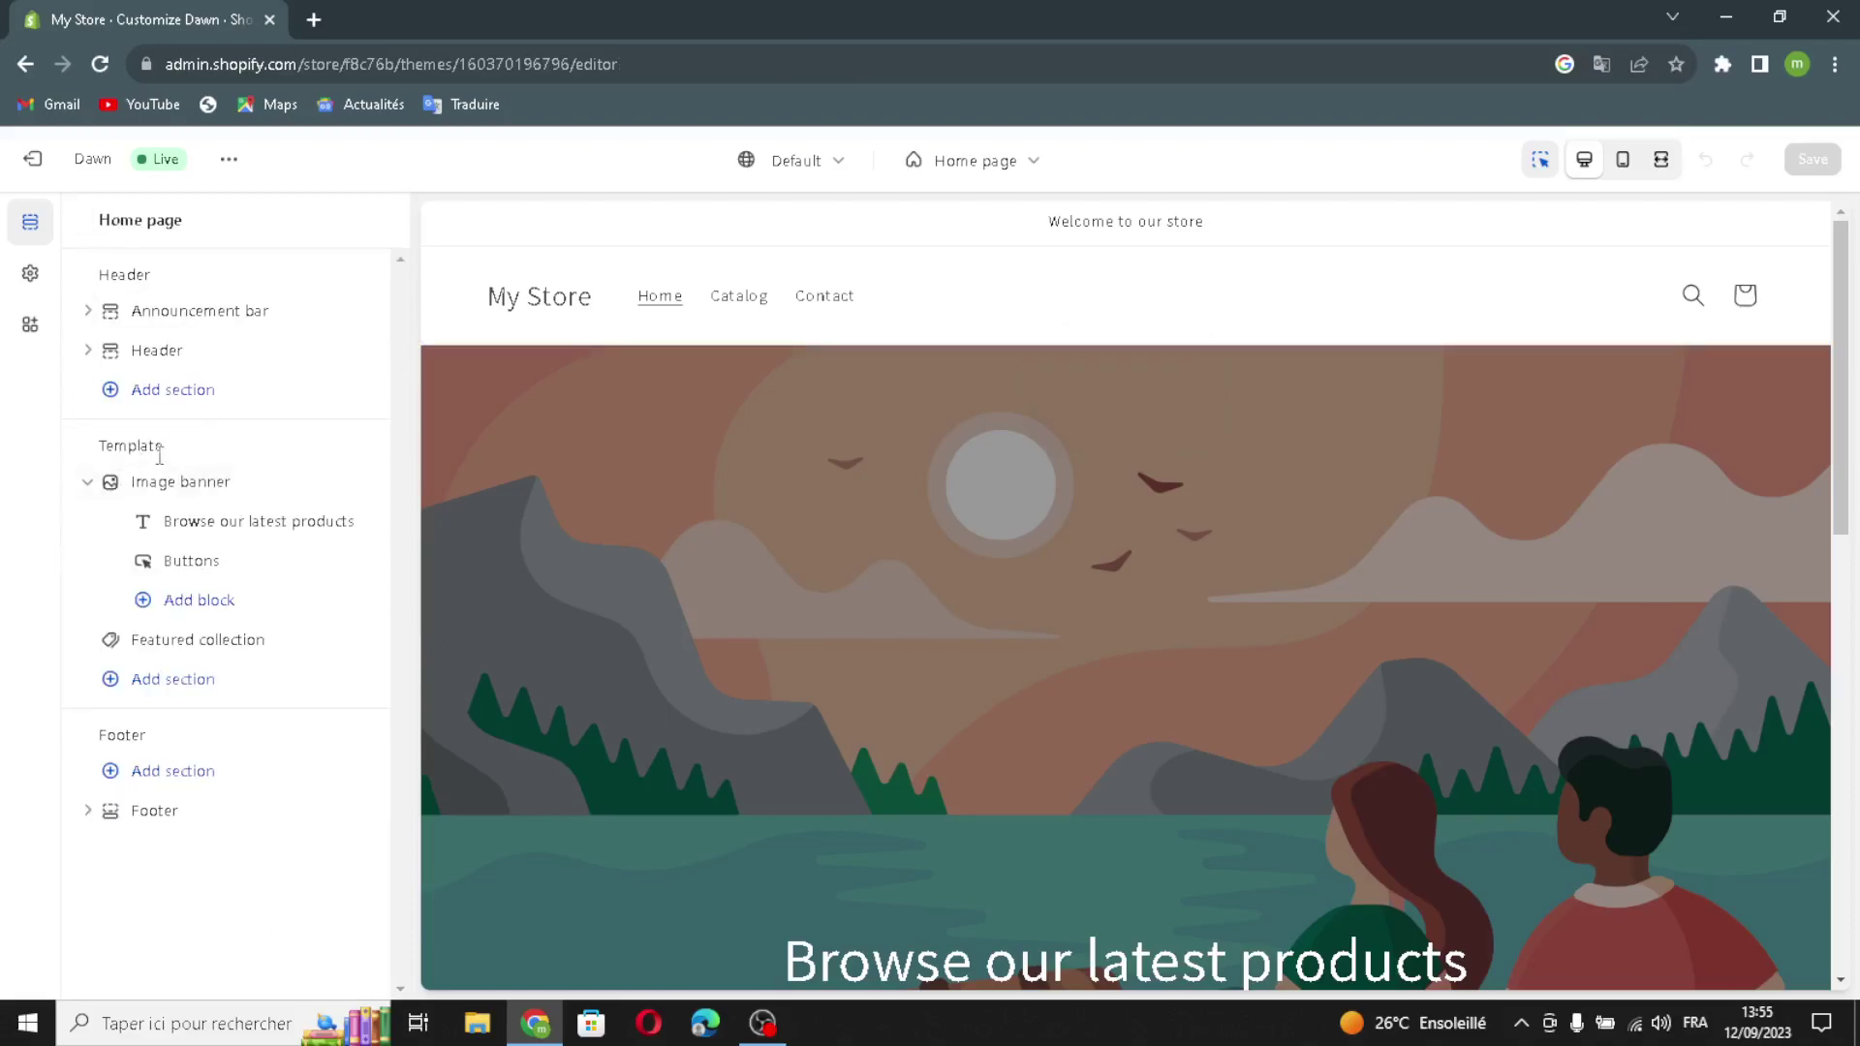
Reopen the Header section and open the image picker for the Logo in its theme settings
{"action": "left_click", "coordinate": [88, 352]}
{"action": "left_click", "coordinate": [148, 369]}
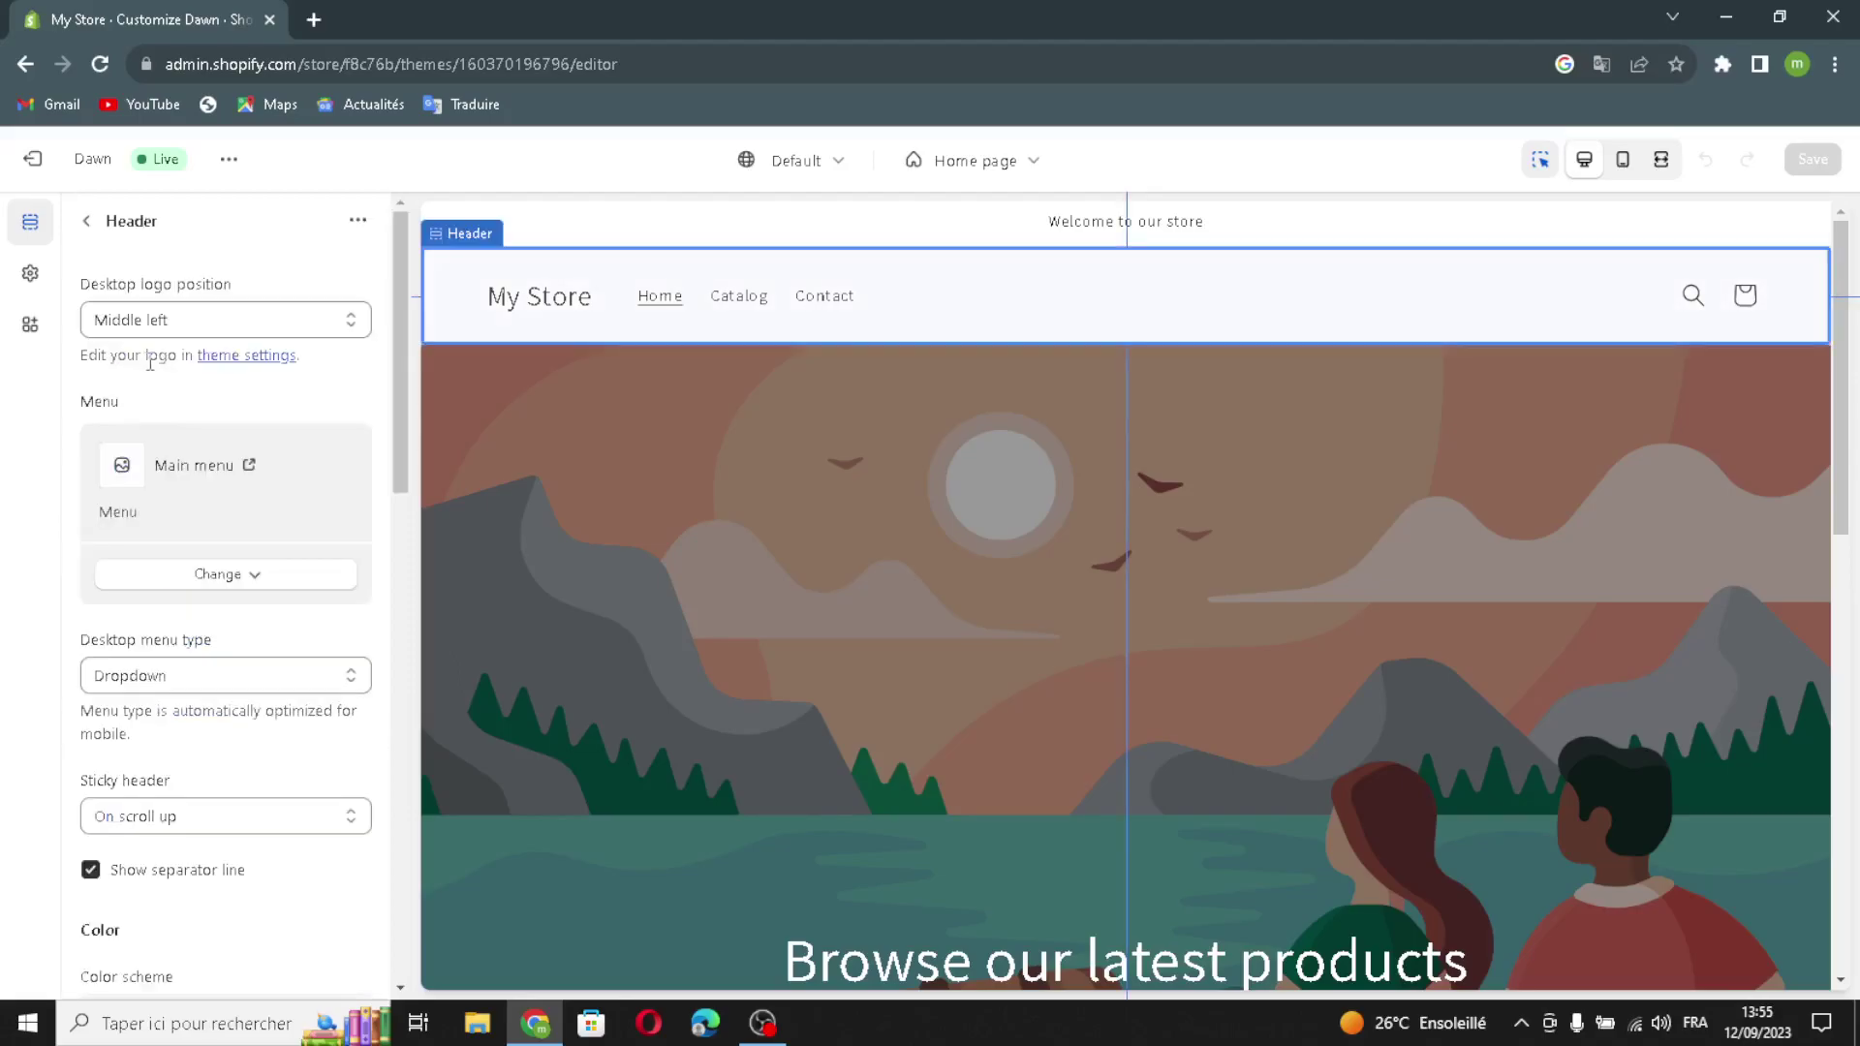
{"action": "scroll", "coordinate": [213, 679], "scroll_direction": "down", "scroll_amount": 10}
{"action": "scroll", "coordinate": [199, 821], "scroll_direction": "down", "scroll_amount": 1}
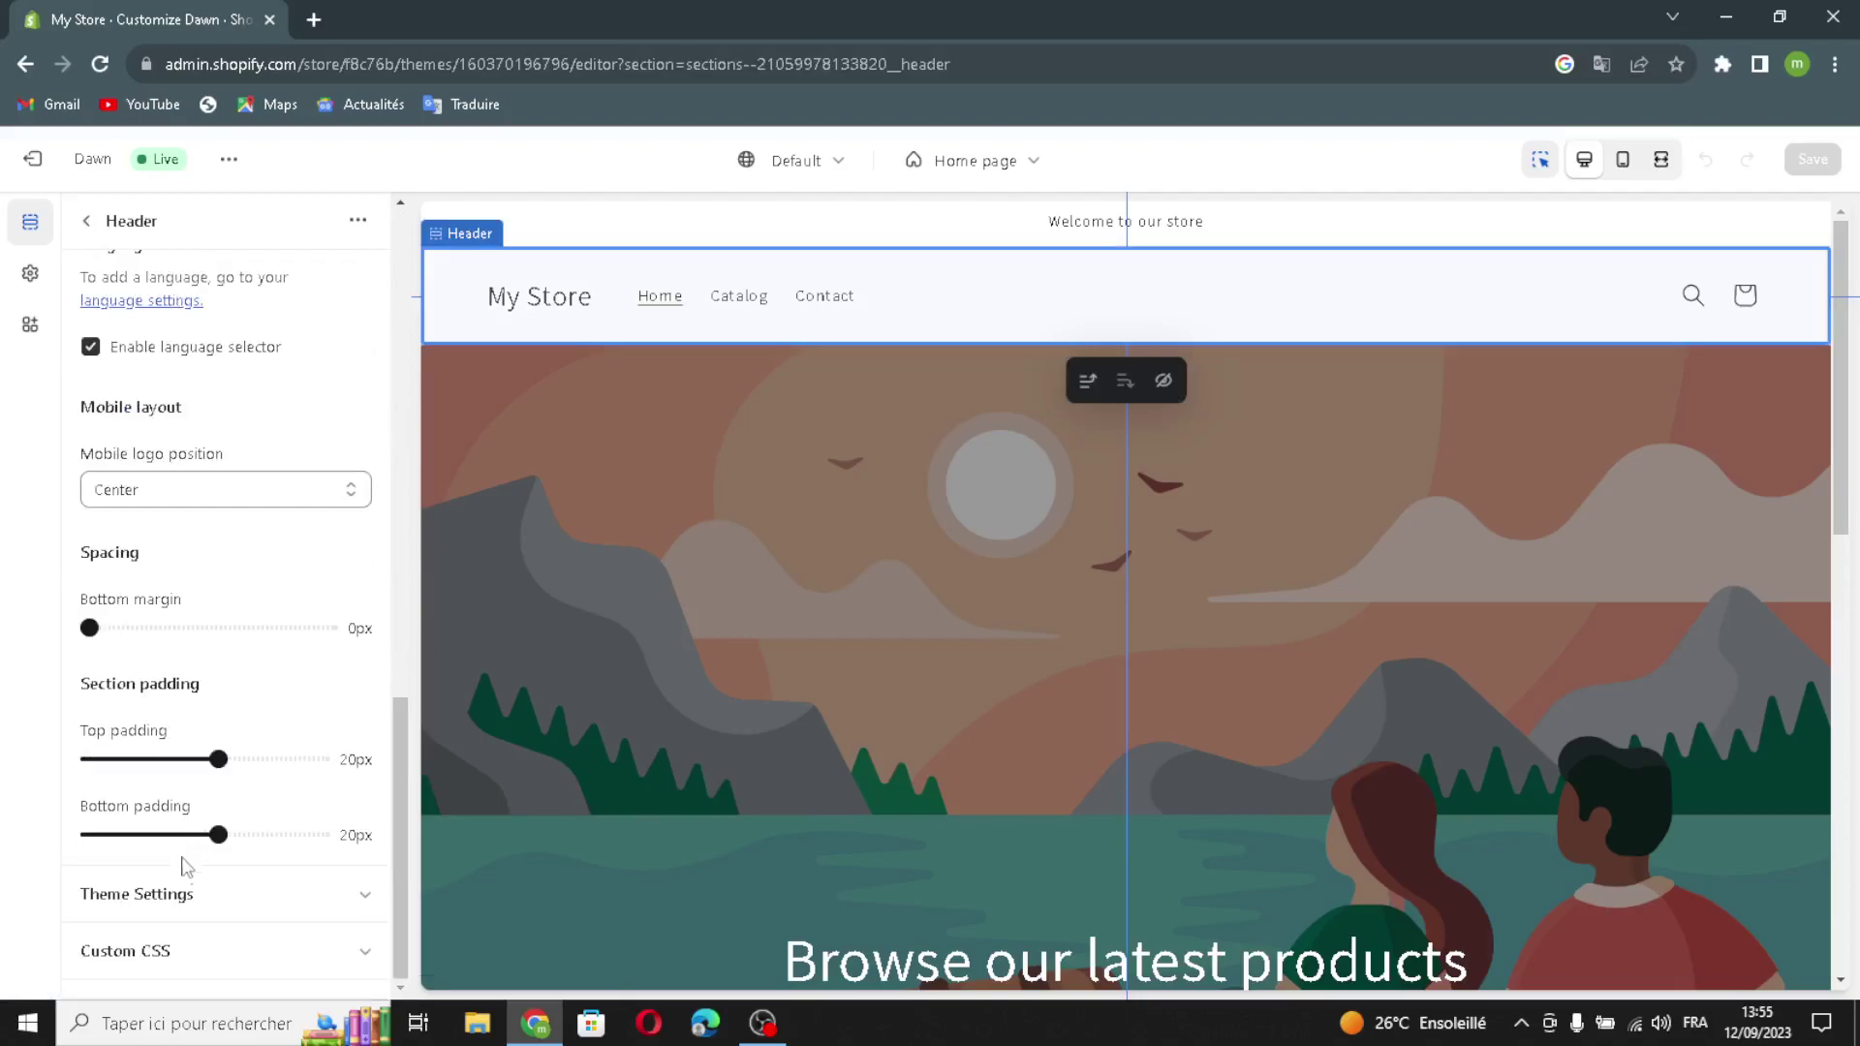
{"action": "left_click", "coordinate": [178, 891]}
{"action": "scroll", "coordinate": [194, 887], "scroll_direction": "down", "scroll_amount": 1}
{"action": "scroll", "coordinate": [194, 886], "scroll_direction": "down", "scroll_amount": 10}
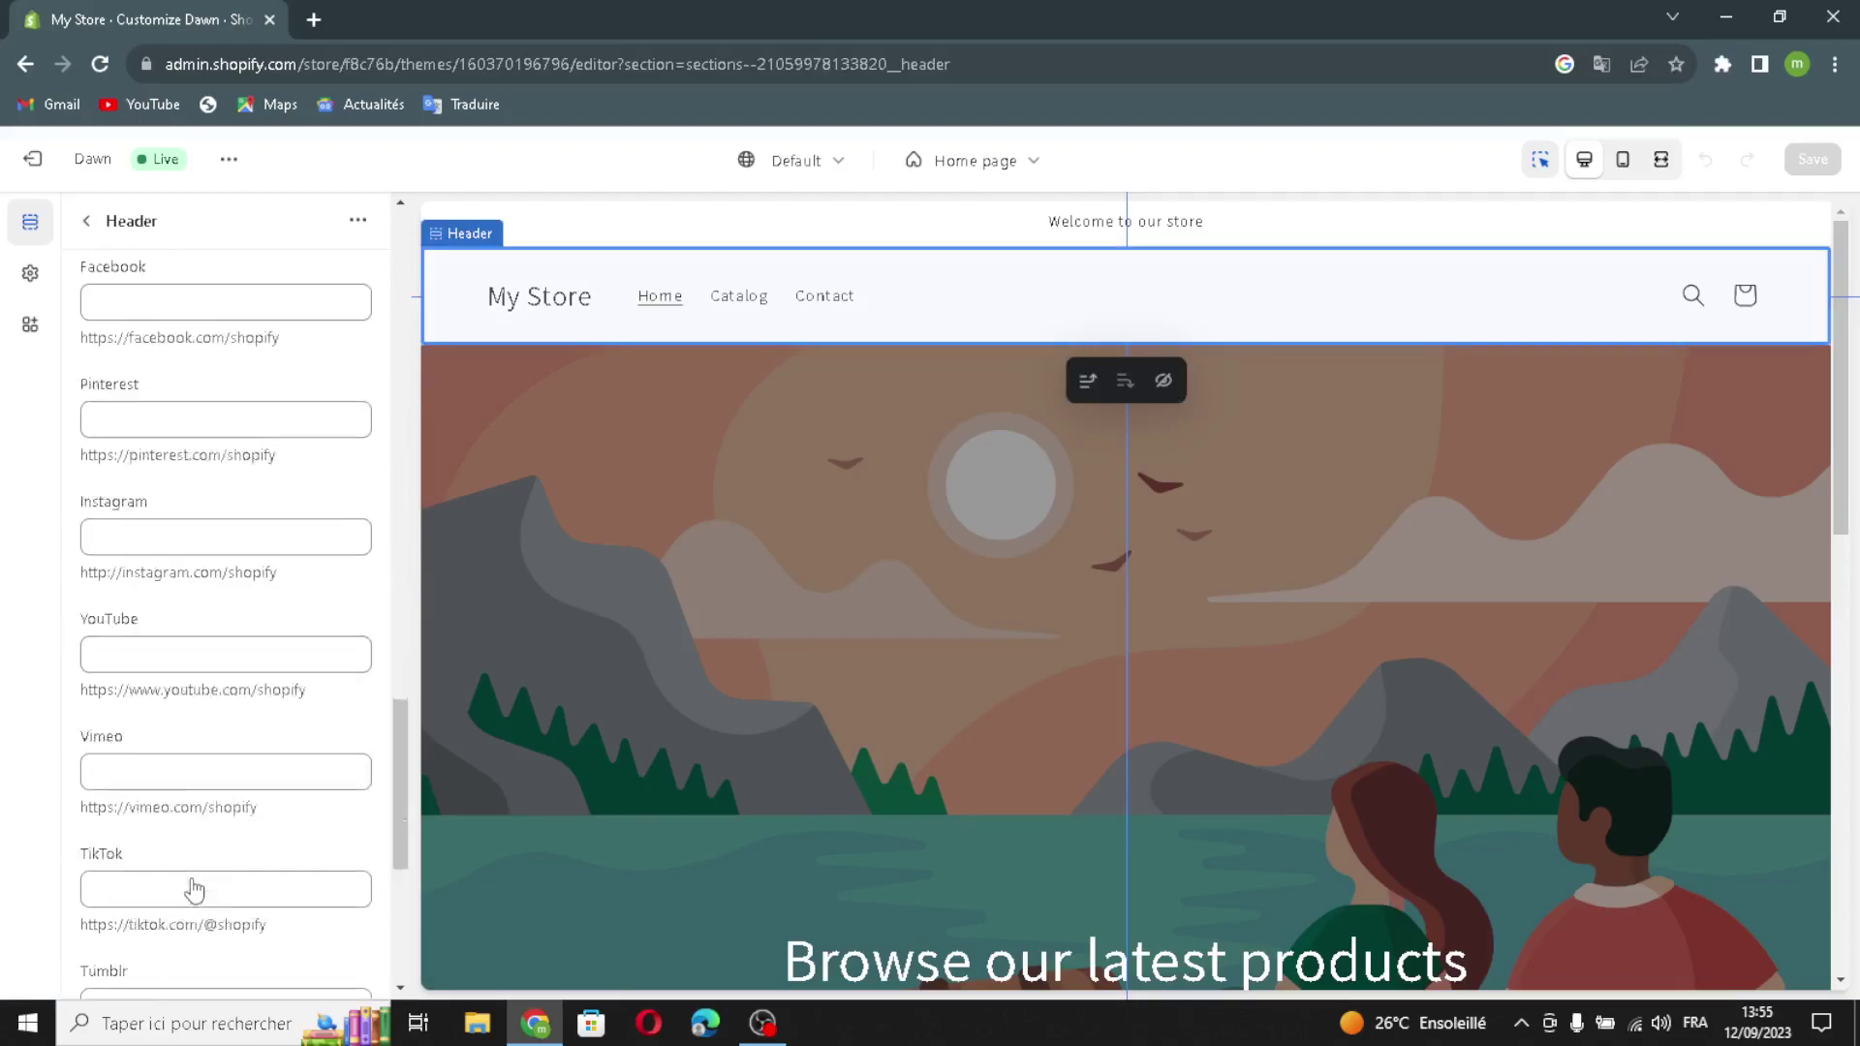
{"action": "left_click", "coordinate": [237, 802]}
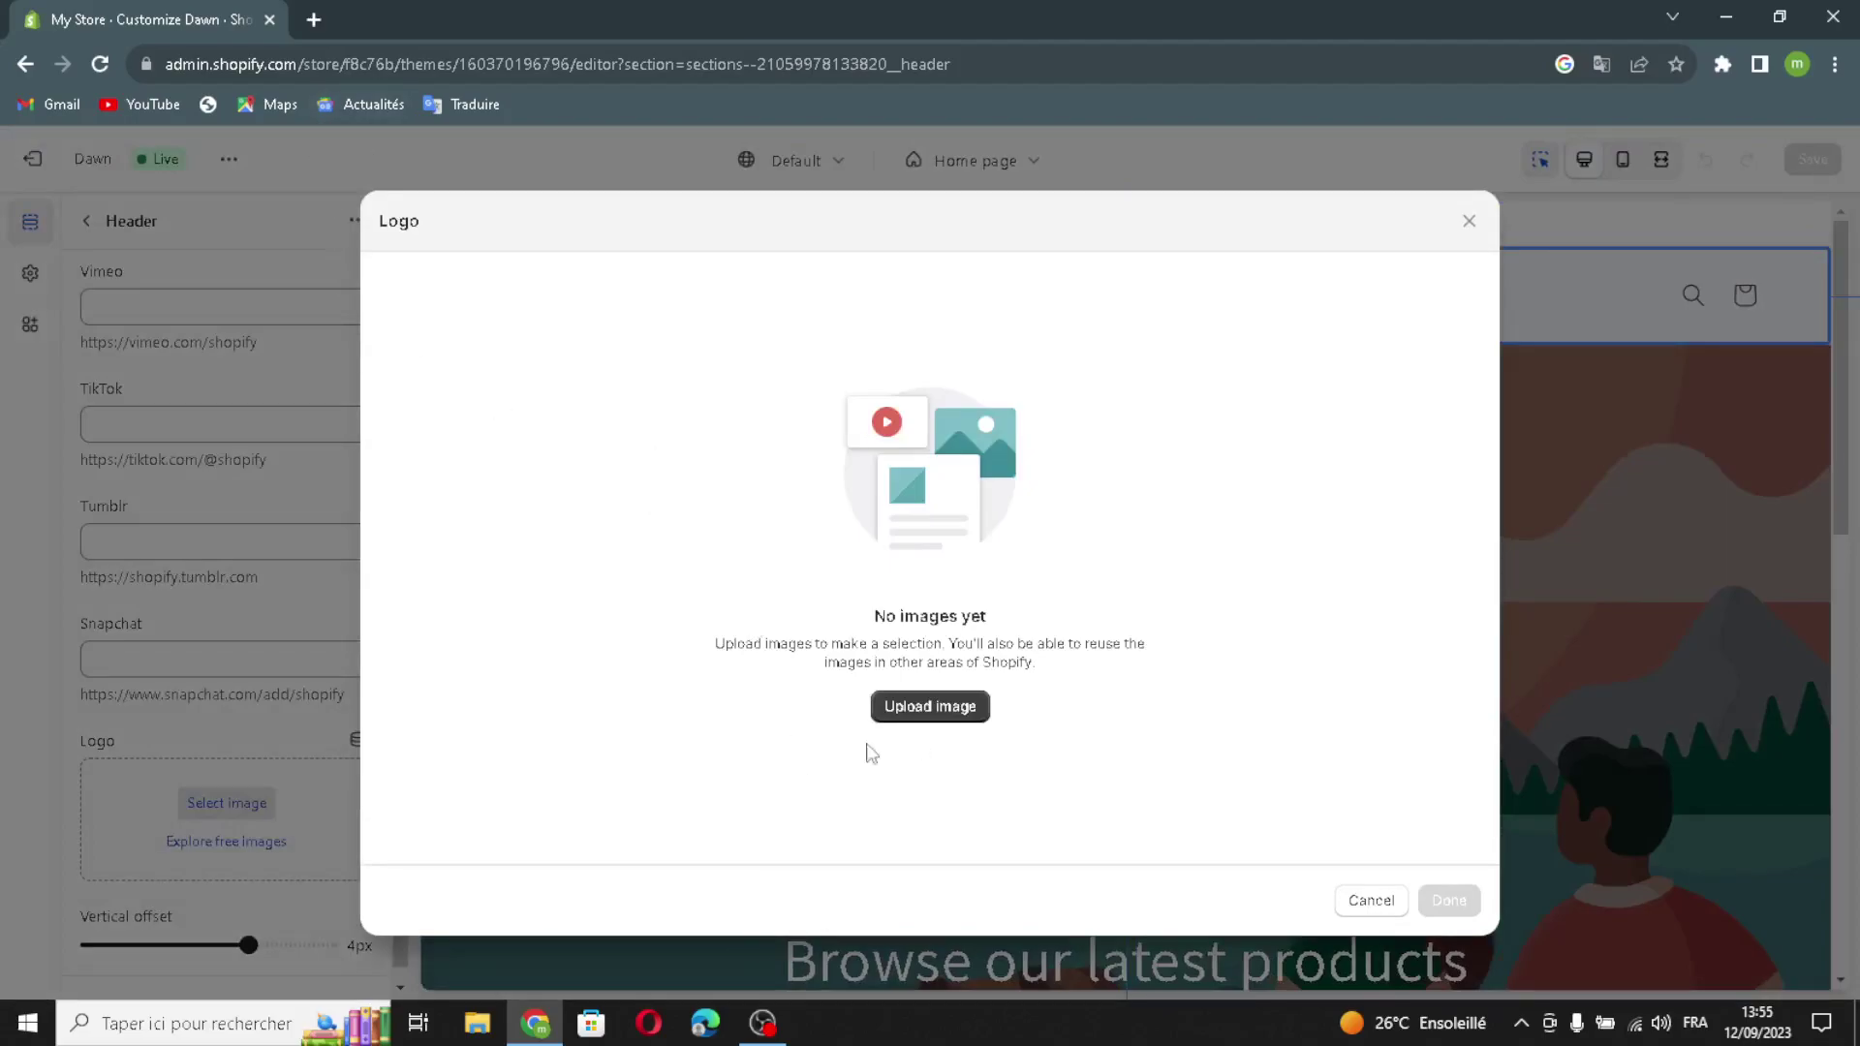
Search Google Images for "mockup templates logo" in a new browser tab
{"action": "left_click", "coordinate": [313, 20]}
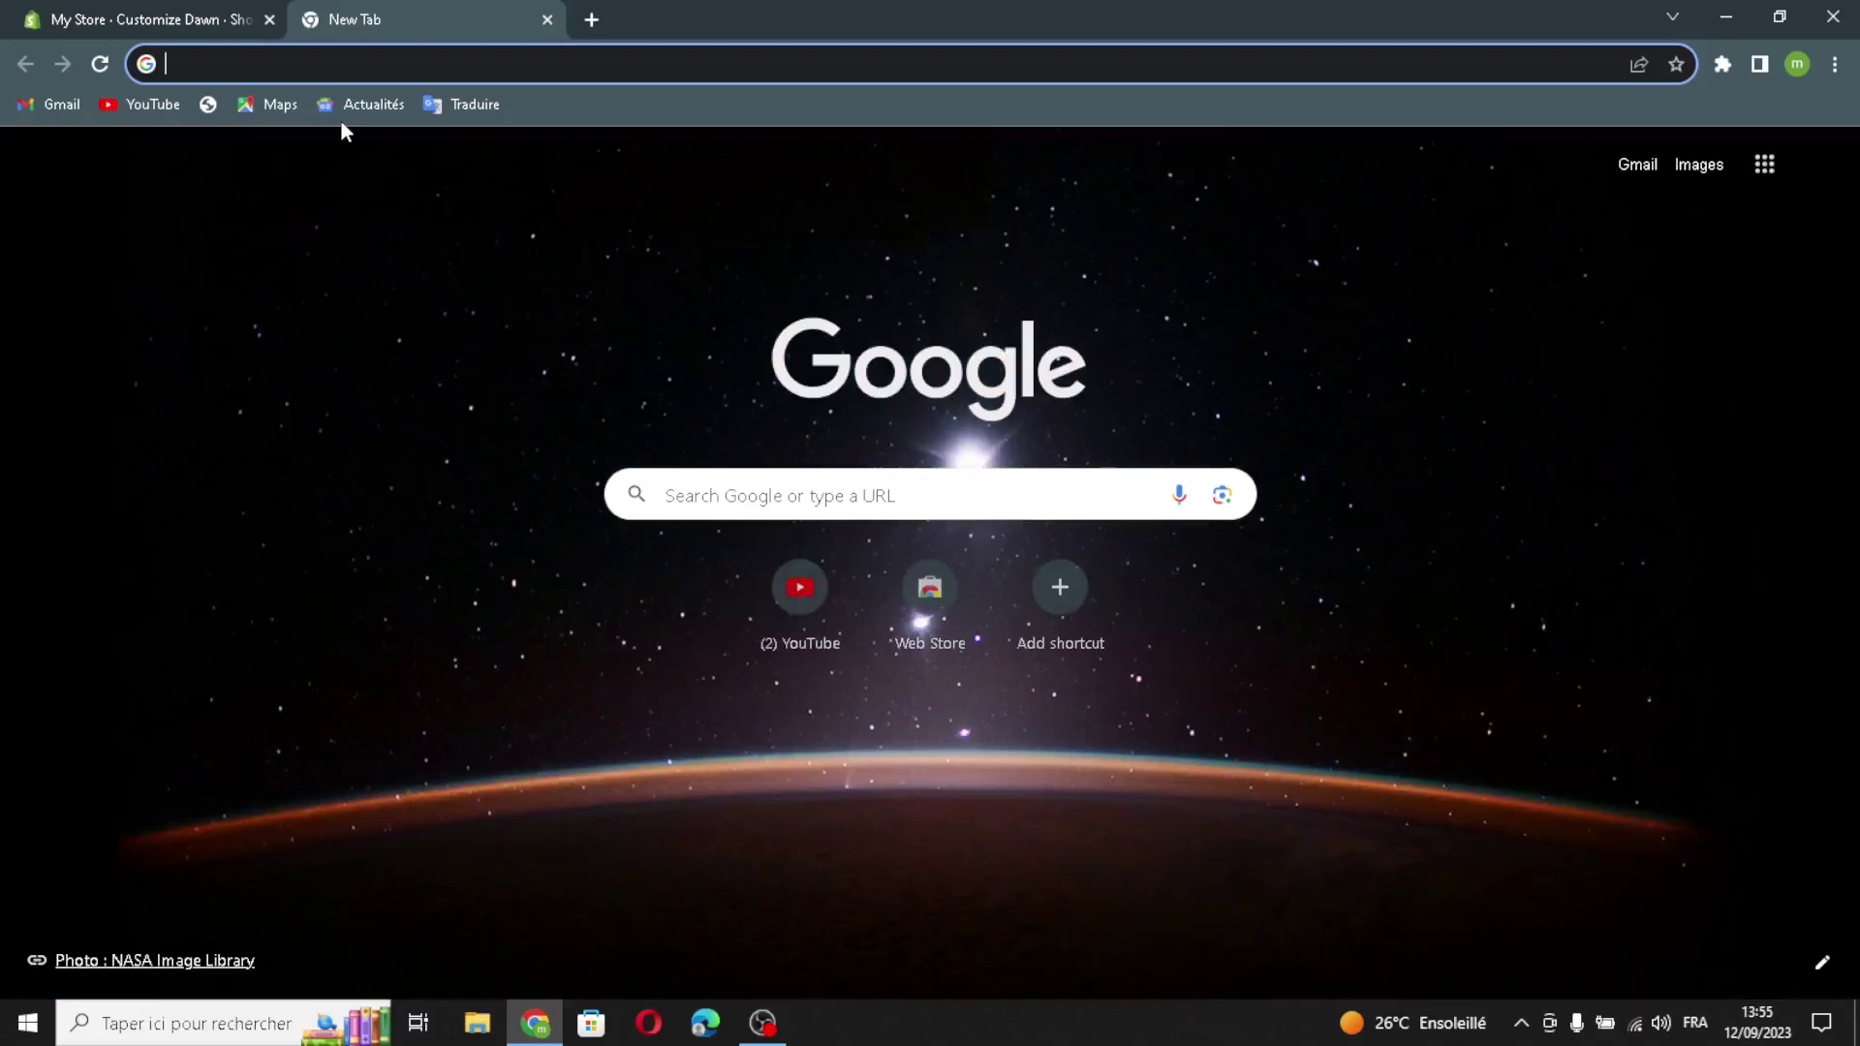
{"action": "type", "text": "moc"}
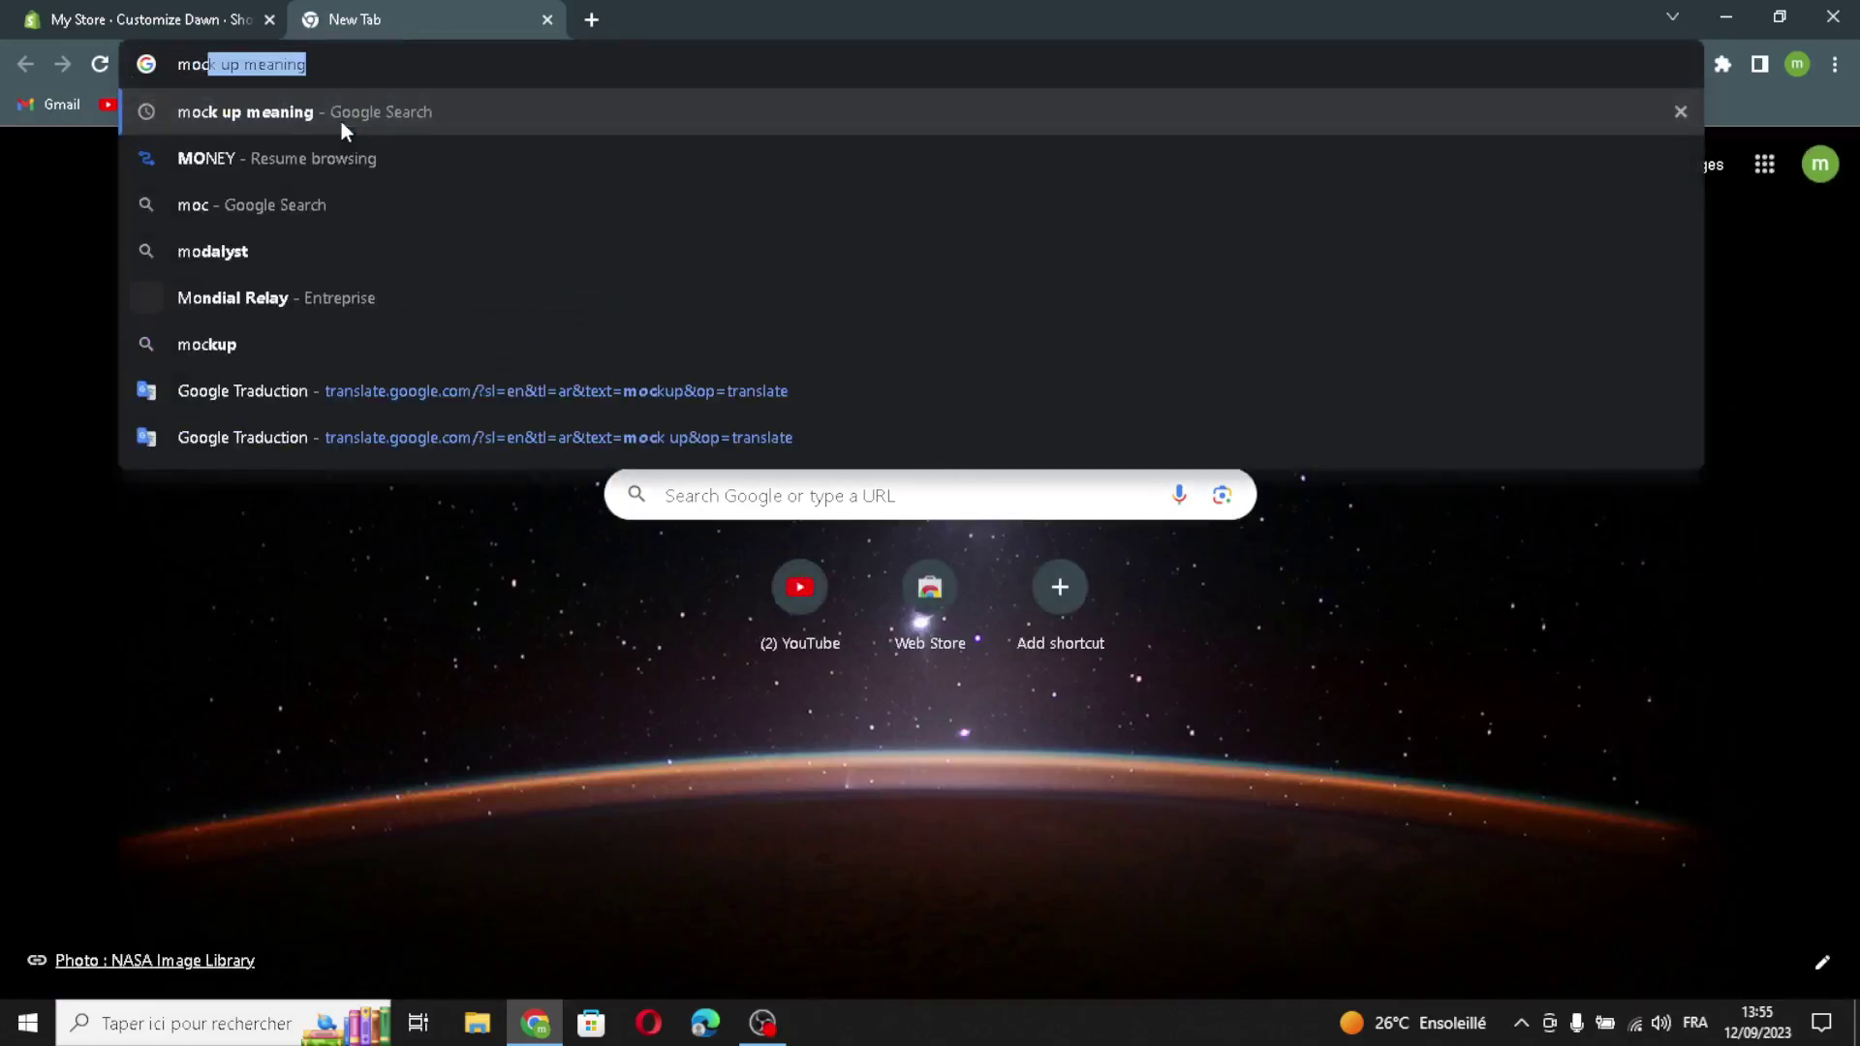
{"action": "type", "text": "kup "}
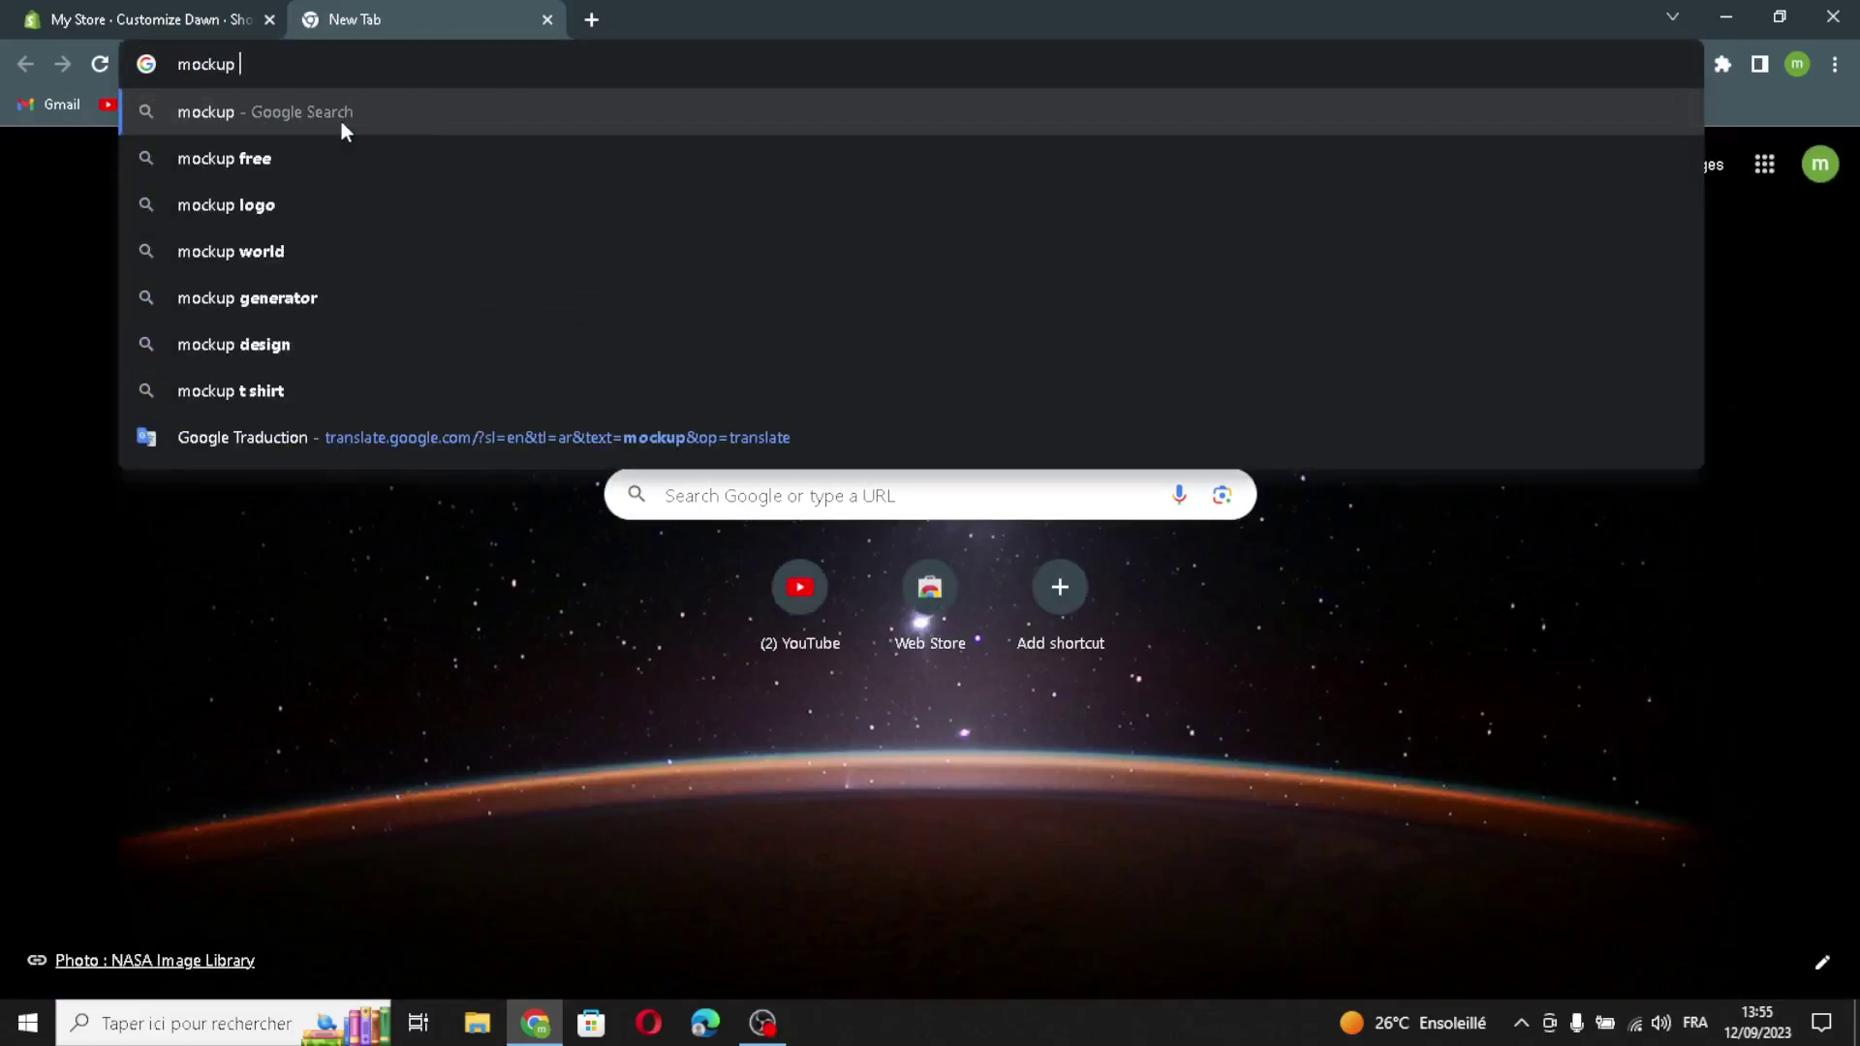
{"action": "type", "text": "tem"}
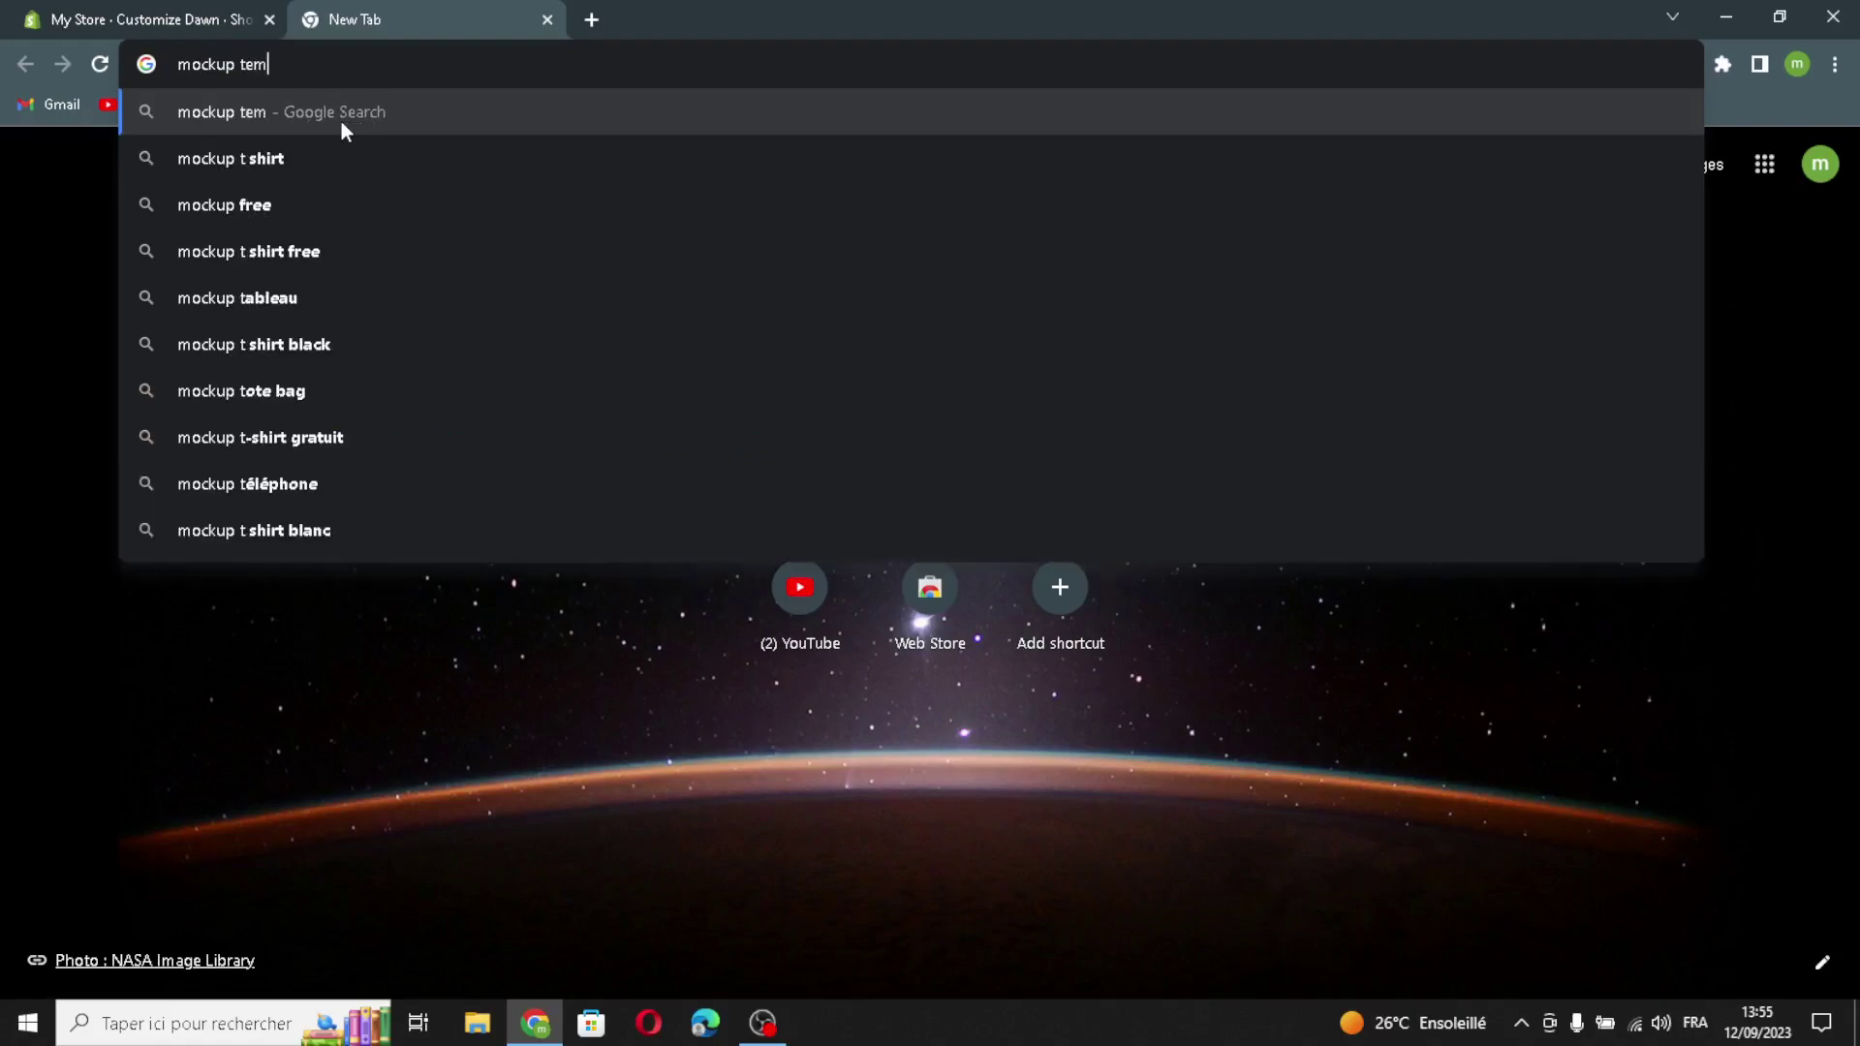
{"action": "type", "text": "plates "}
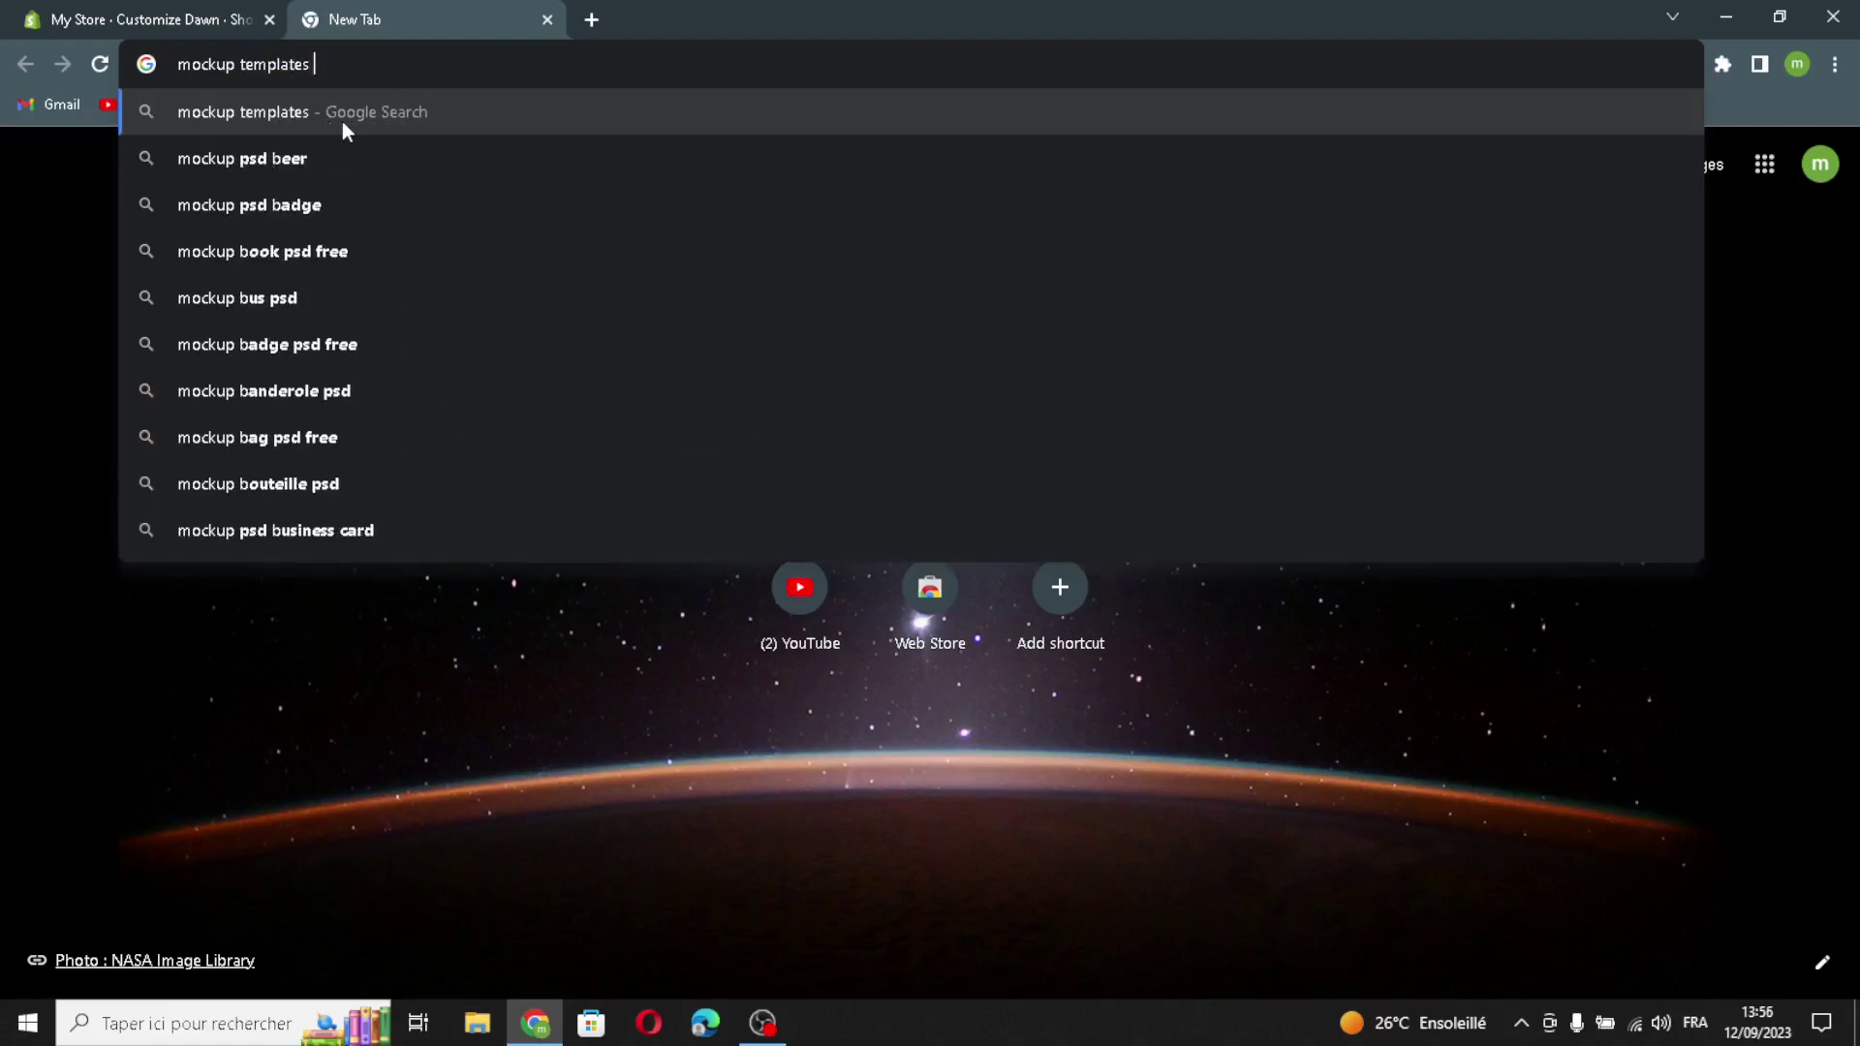
{"action": "type", "text": "logo"}
{"action": "key", "text": "Return"}
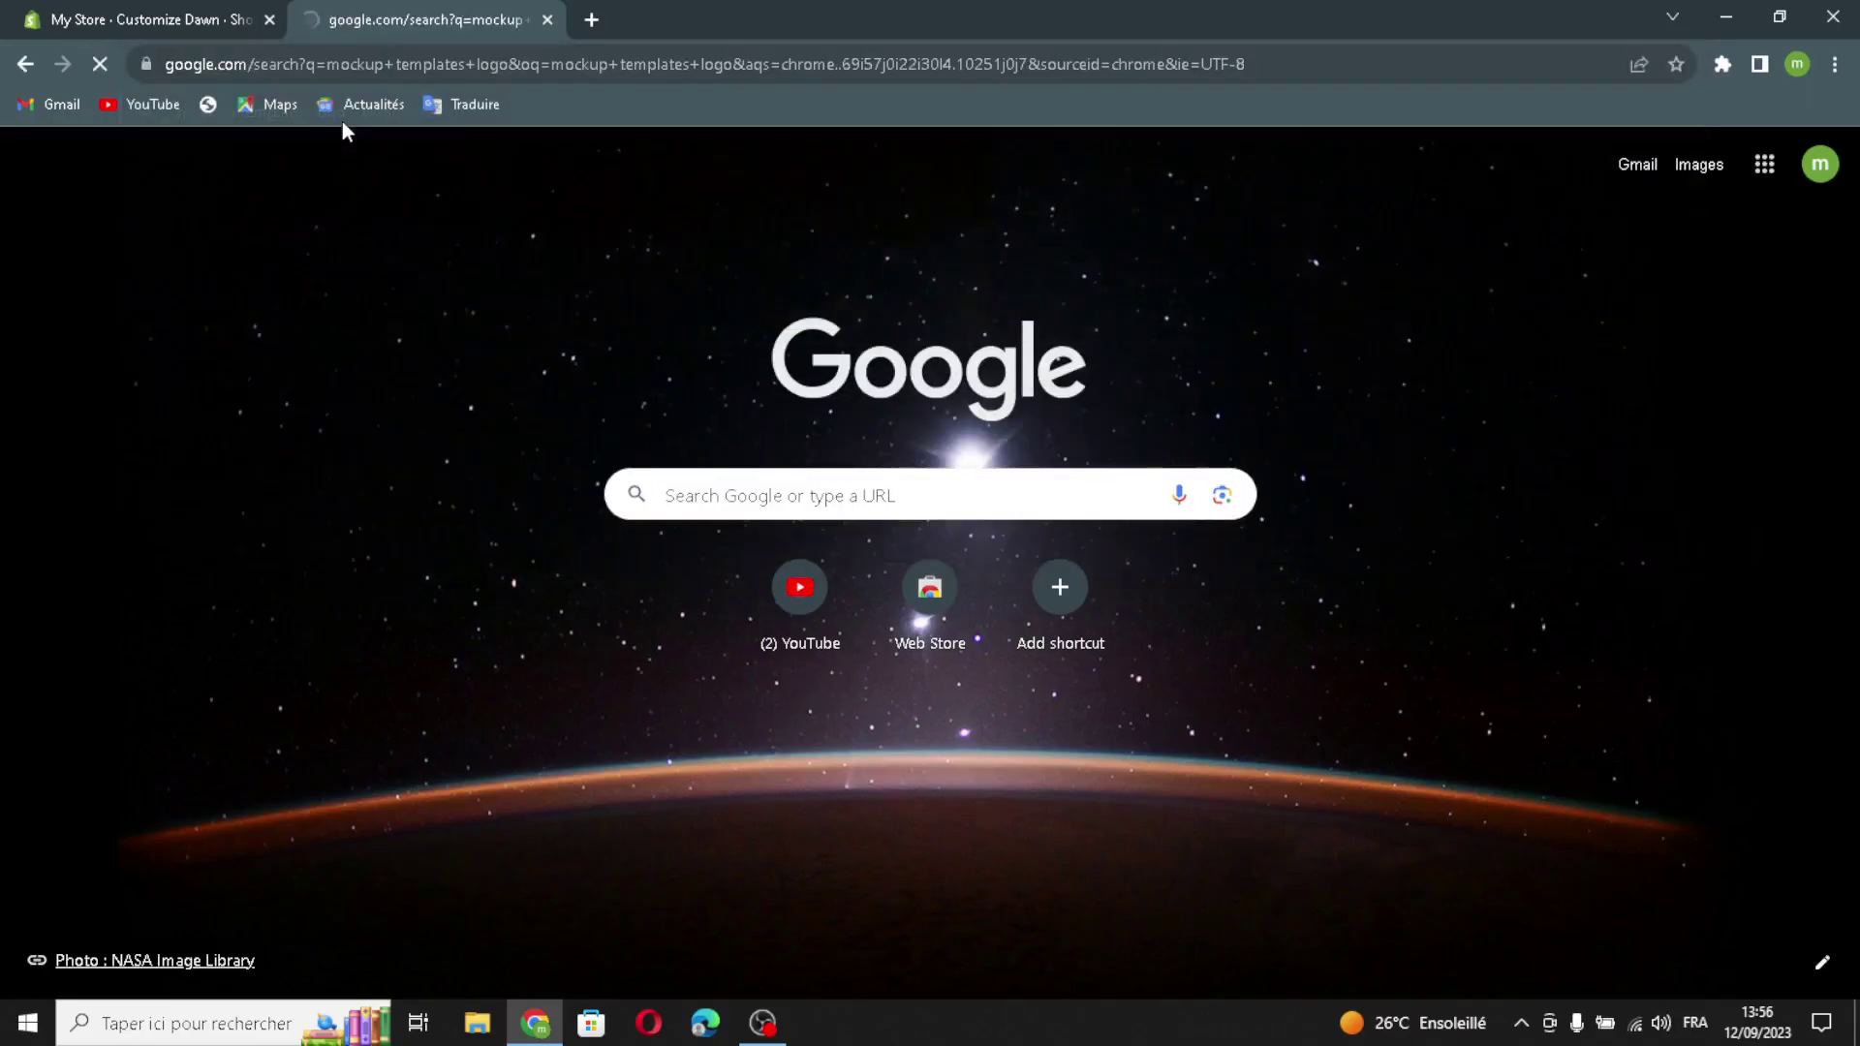
{"action": "left_click", "coordinate": [265, 254]}
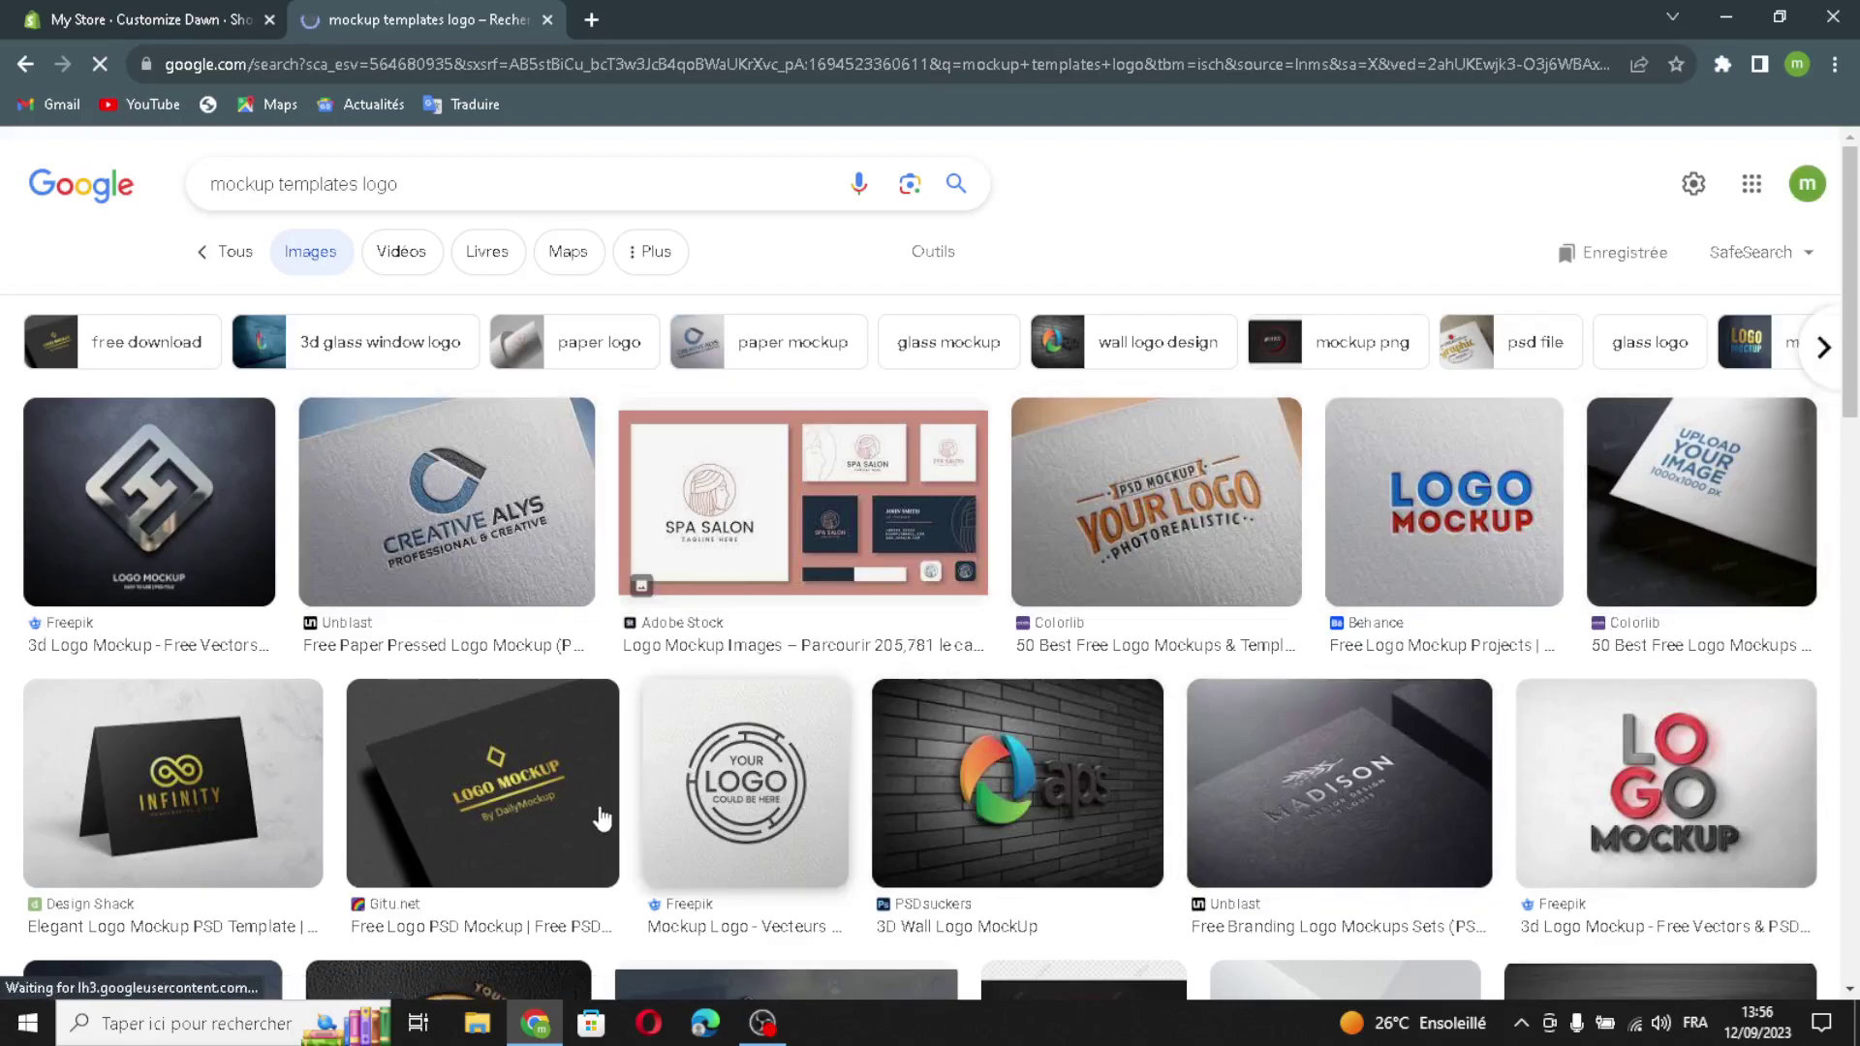
Upload the round "Your Logo could be here" Freepik image from the search results to the Logo picker and apply it as the logo
{"action": "scroll", "coordinate": [1473, 831], "scroll_direction": "down", "scroll_amount": 1}
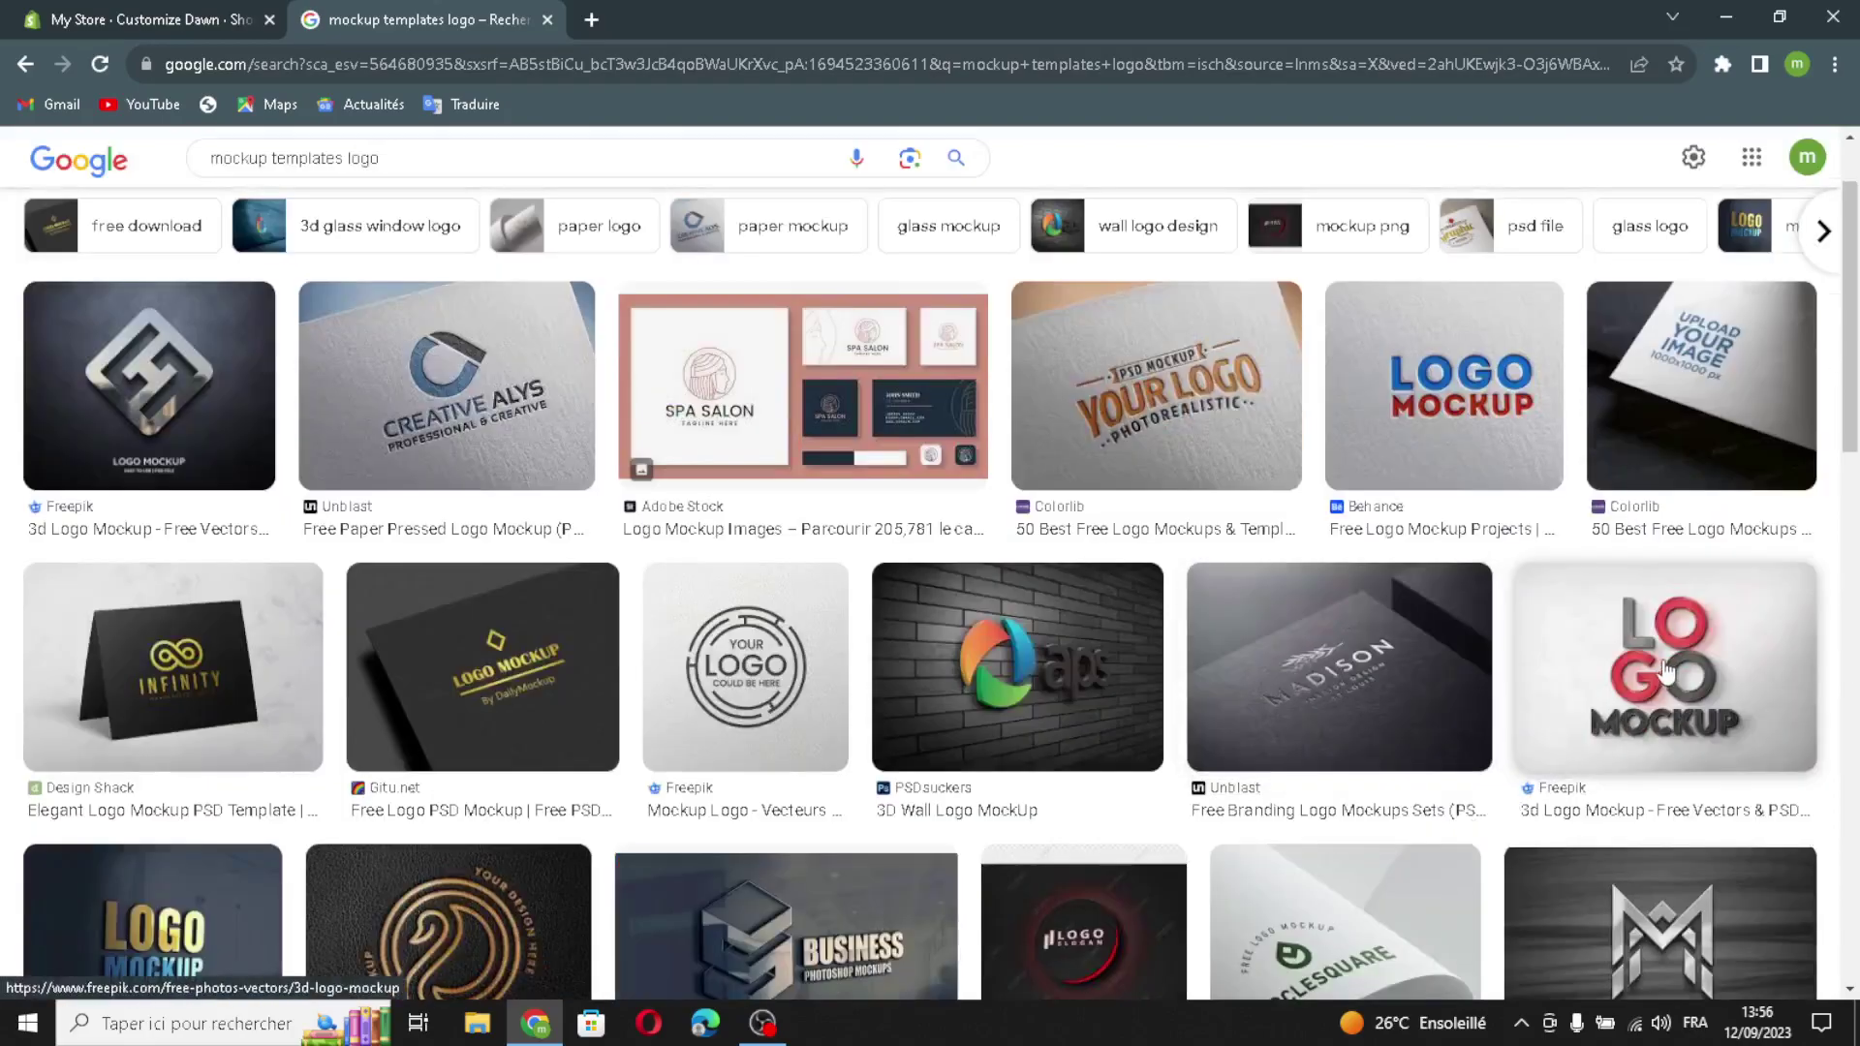
{"action": "scroll", "coordinate": [1381, 833], "scroll_direction": "down", "scroll_amount": 1}
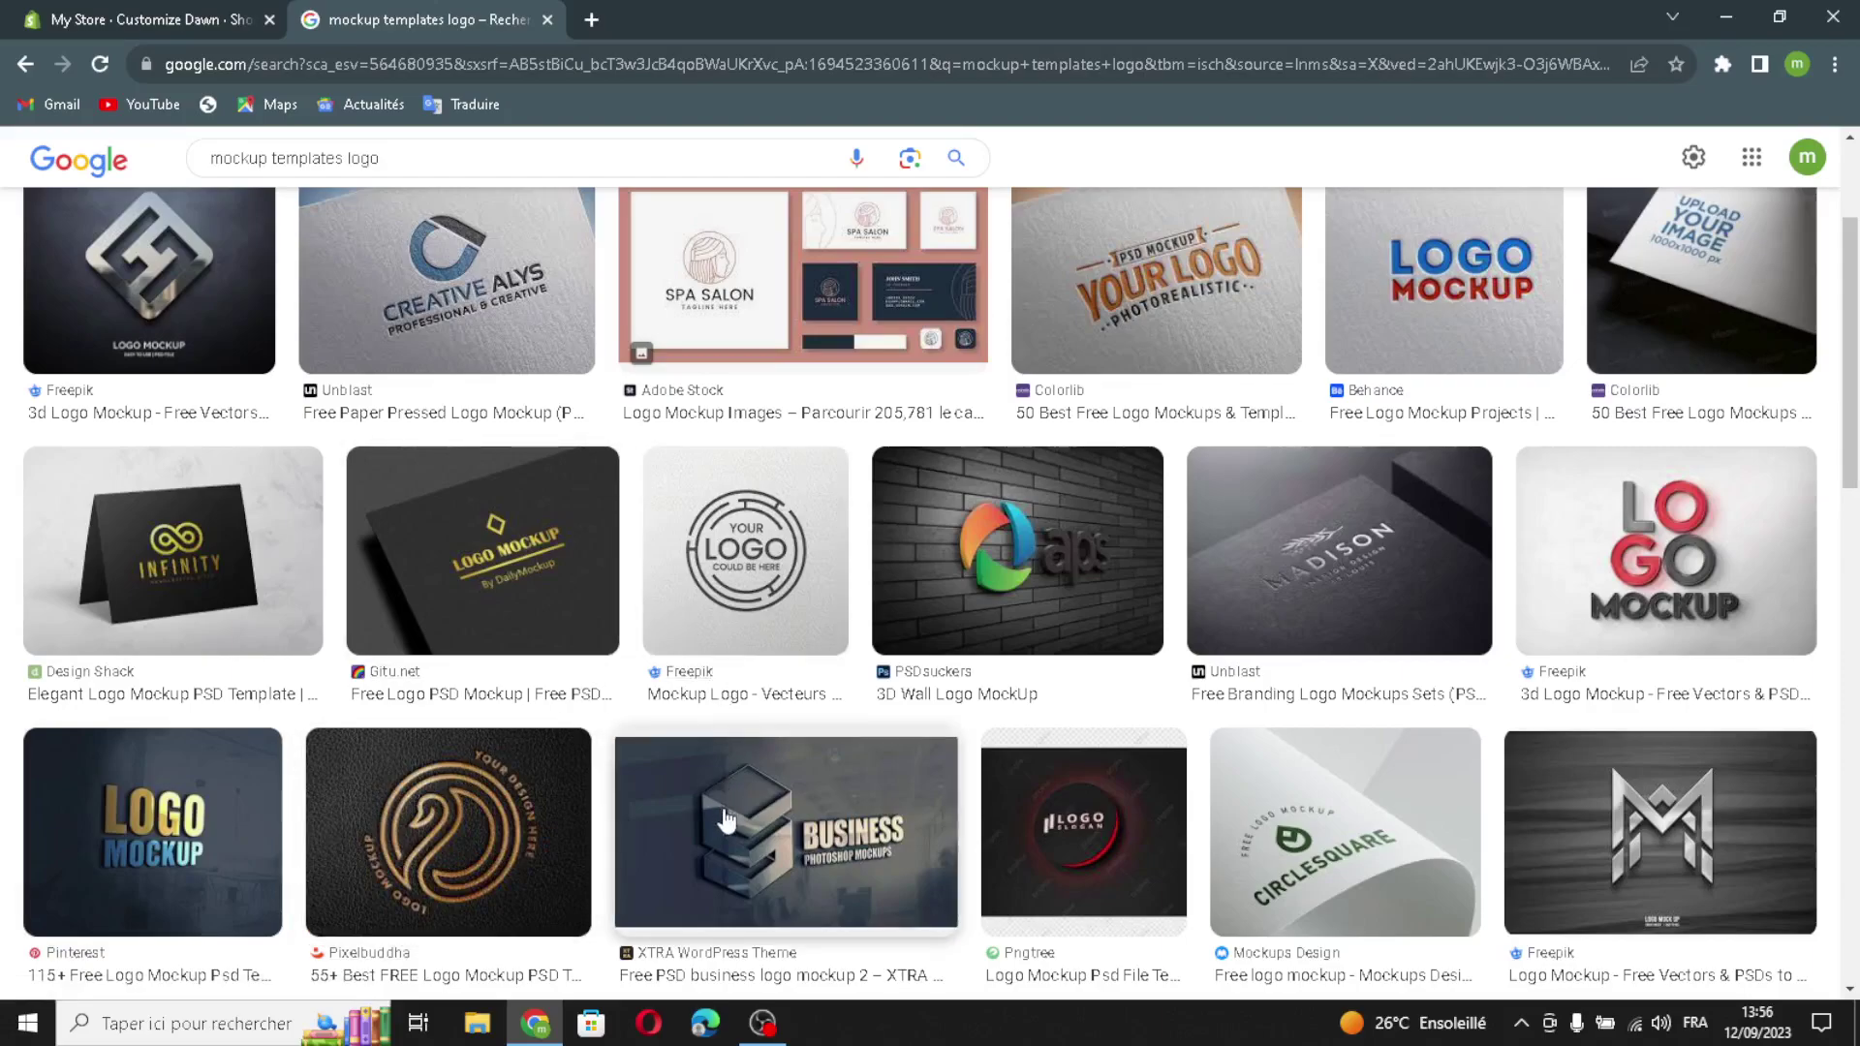
{"action": "mouse_move", "coordinate": [736, 560]}
{"action": "left_mouse_down"}
{"action": "mouse_move", "coordinate": [211, 233]}
{"action": "mouse_move", "coordinate": [145, 24]}
{"action": "mouse_move", "coordinate": [554, 617]}
{"action": "mouse_move", "coordinate": [743, 585]}
{"action": "left_mouse_up"}
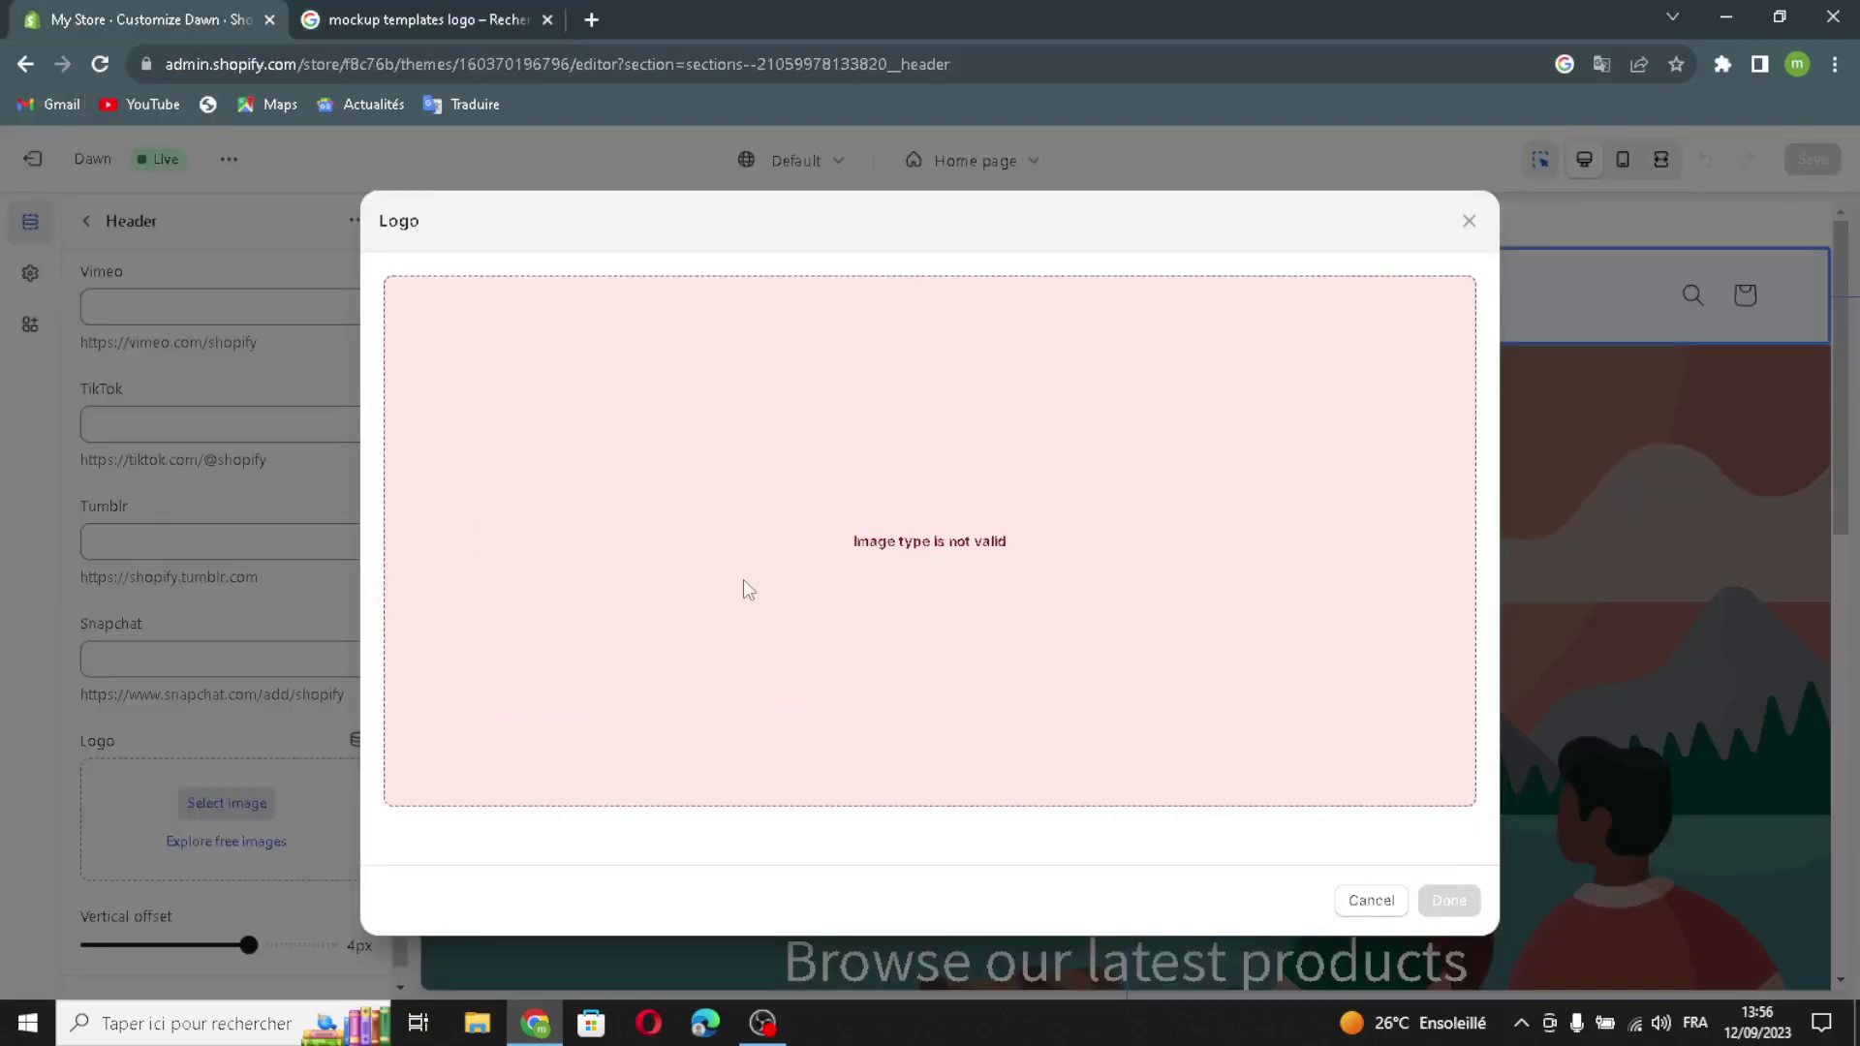
{"action": "mouse_move", "coordinate": [745, 574]}
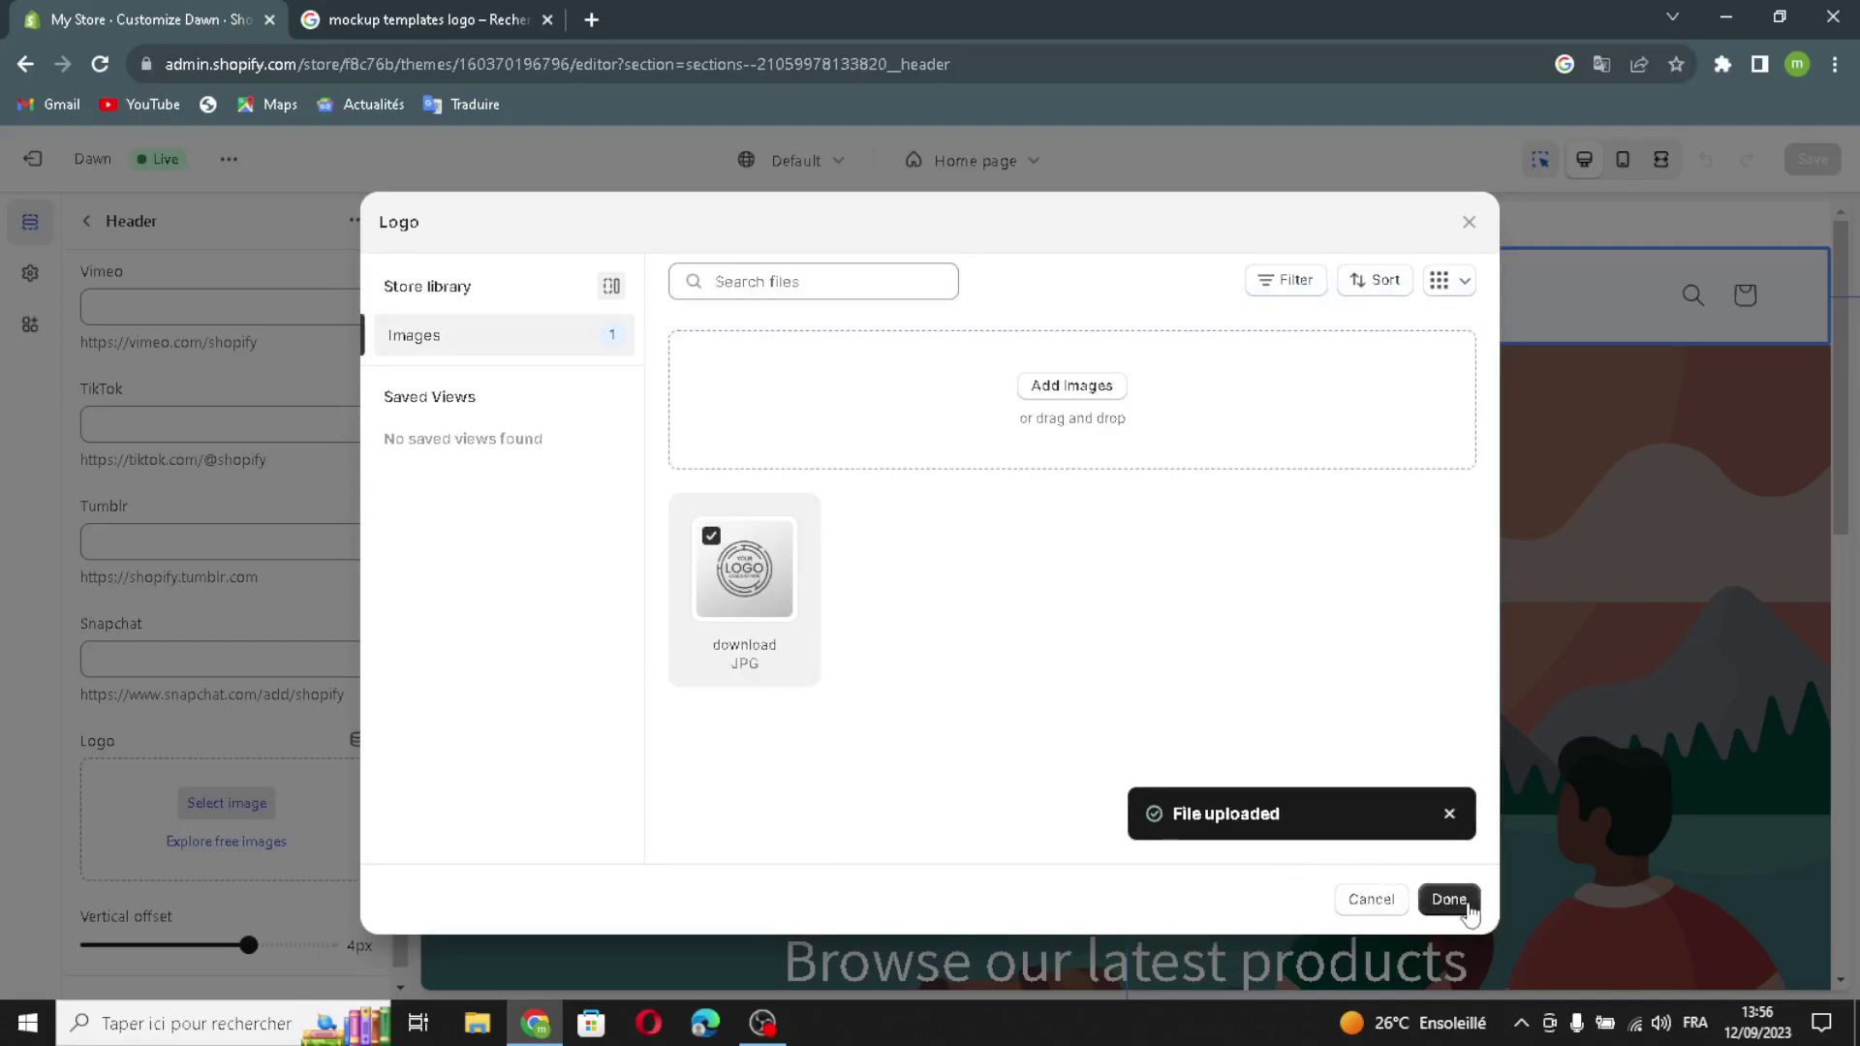
{"action": "left_click", "coordinate": [1453, 900]}
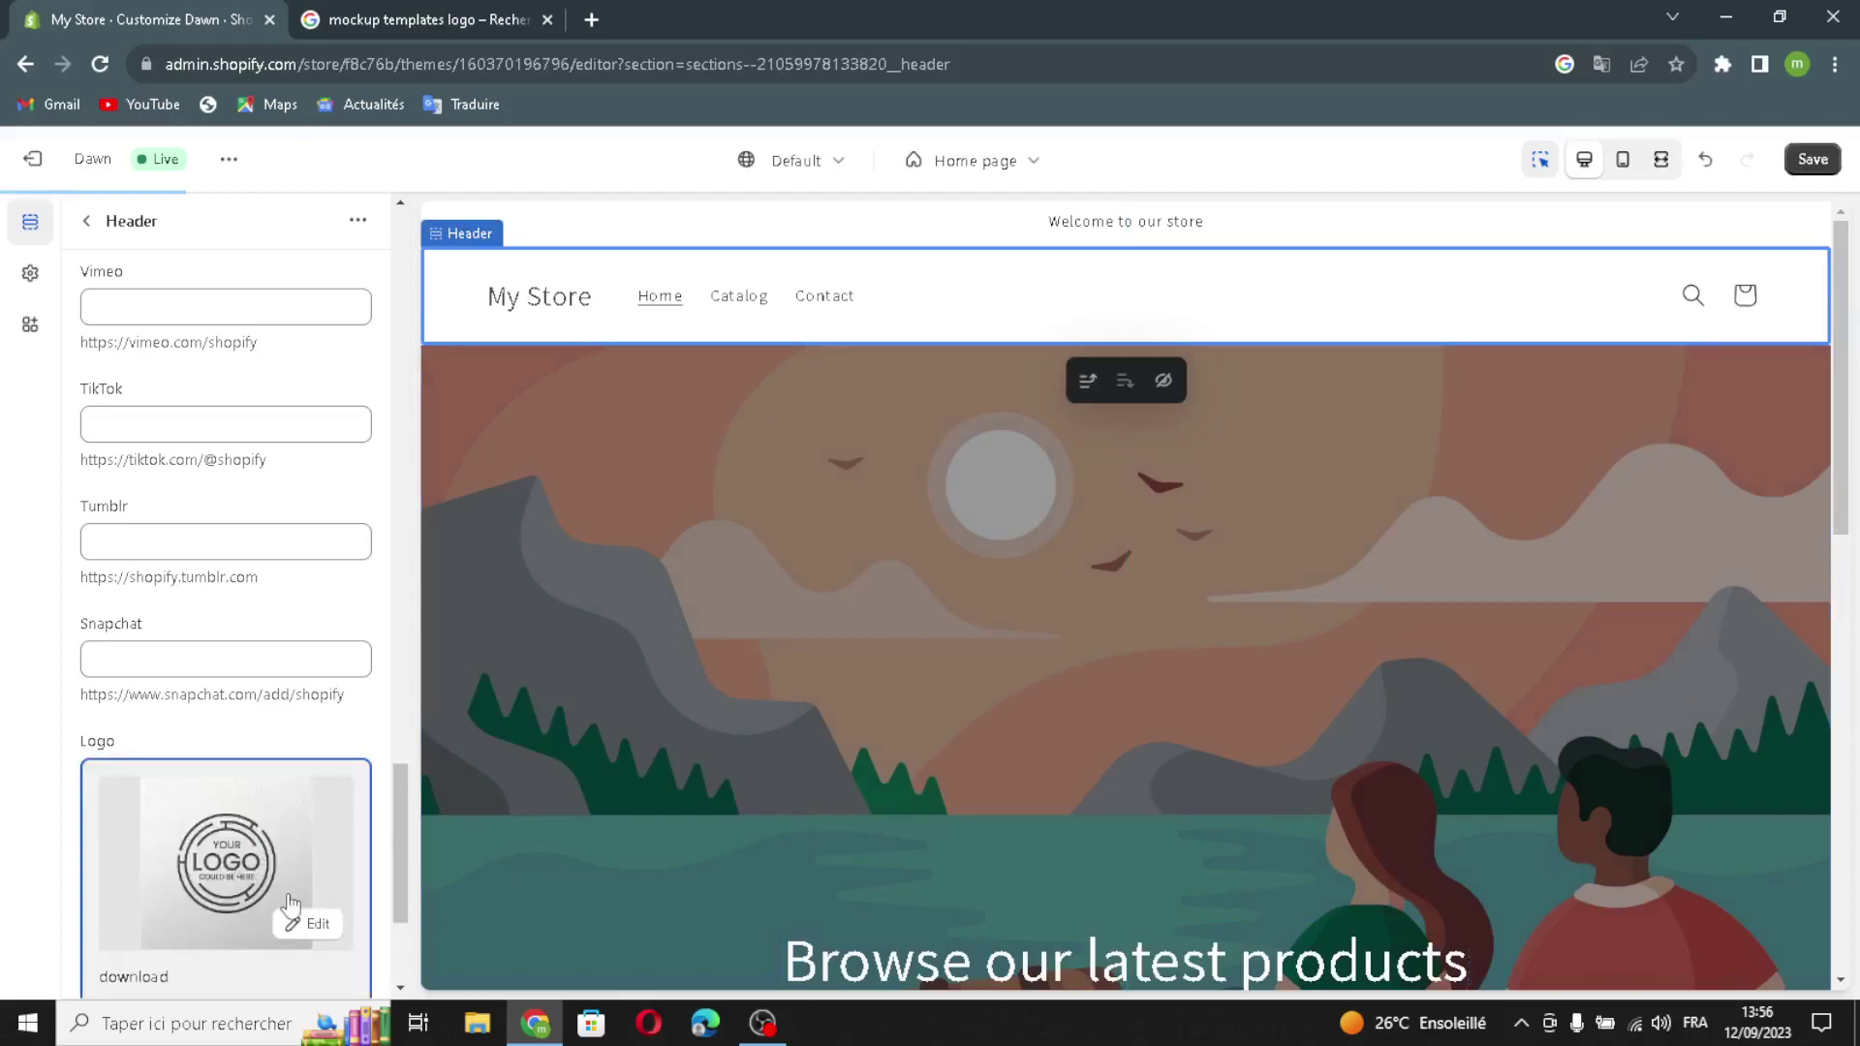
Check the logo's change options, desktop width and vertical offset, and return to the section list
{"action": "scroll", "coordinate": [184, 804], "scroll_direction": "down", "scroll_amount": 3}
{"action": "left_click", "coordinate": [188, 801]}
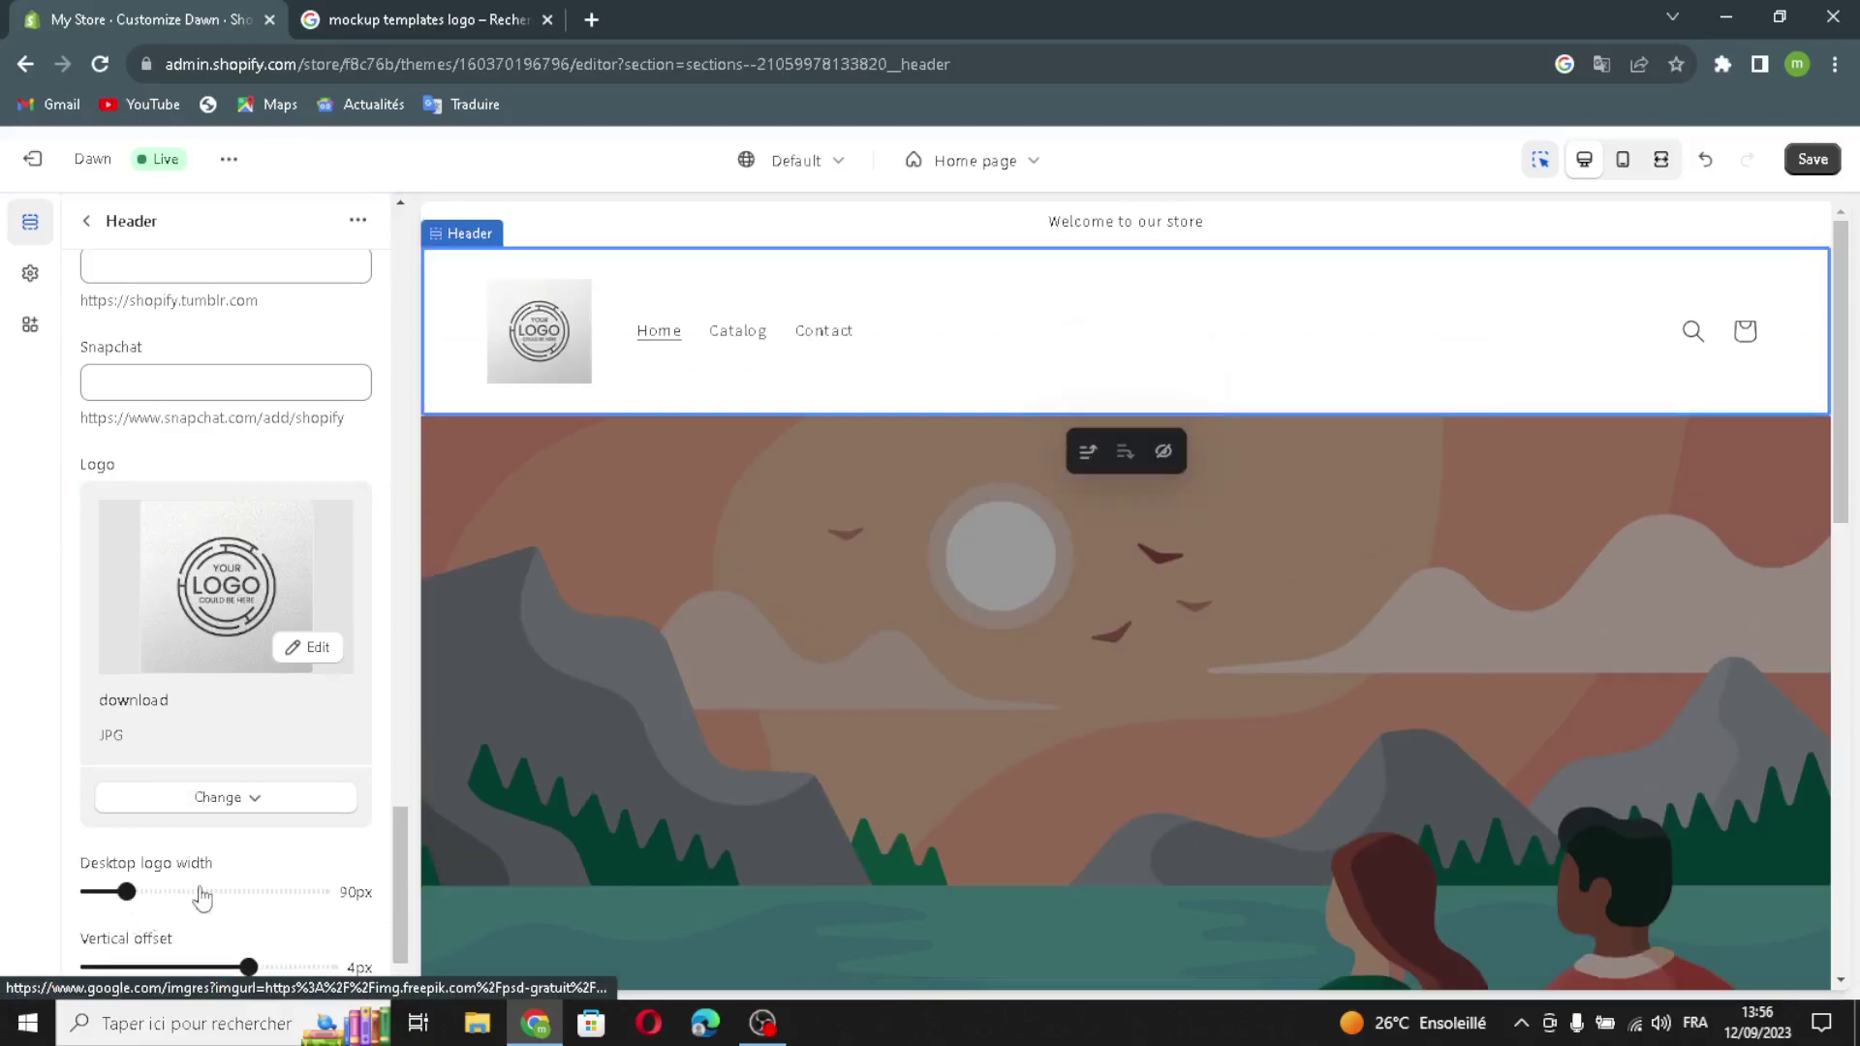
{"action": "scroll", "coordinate": [165, 915], "scroll_direction": "down", "scroll_amount": 1}
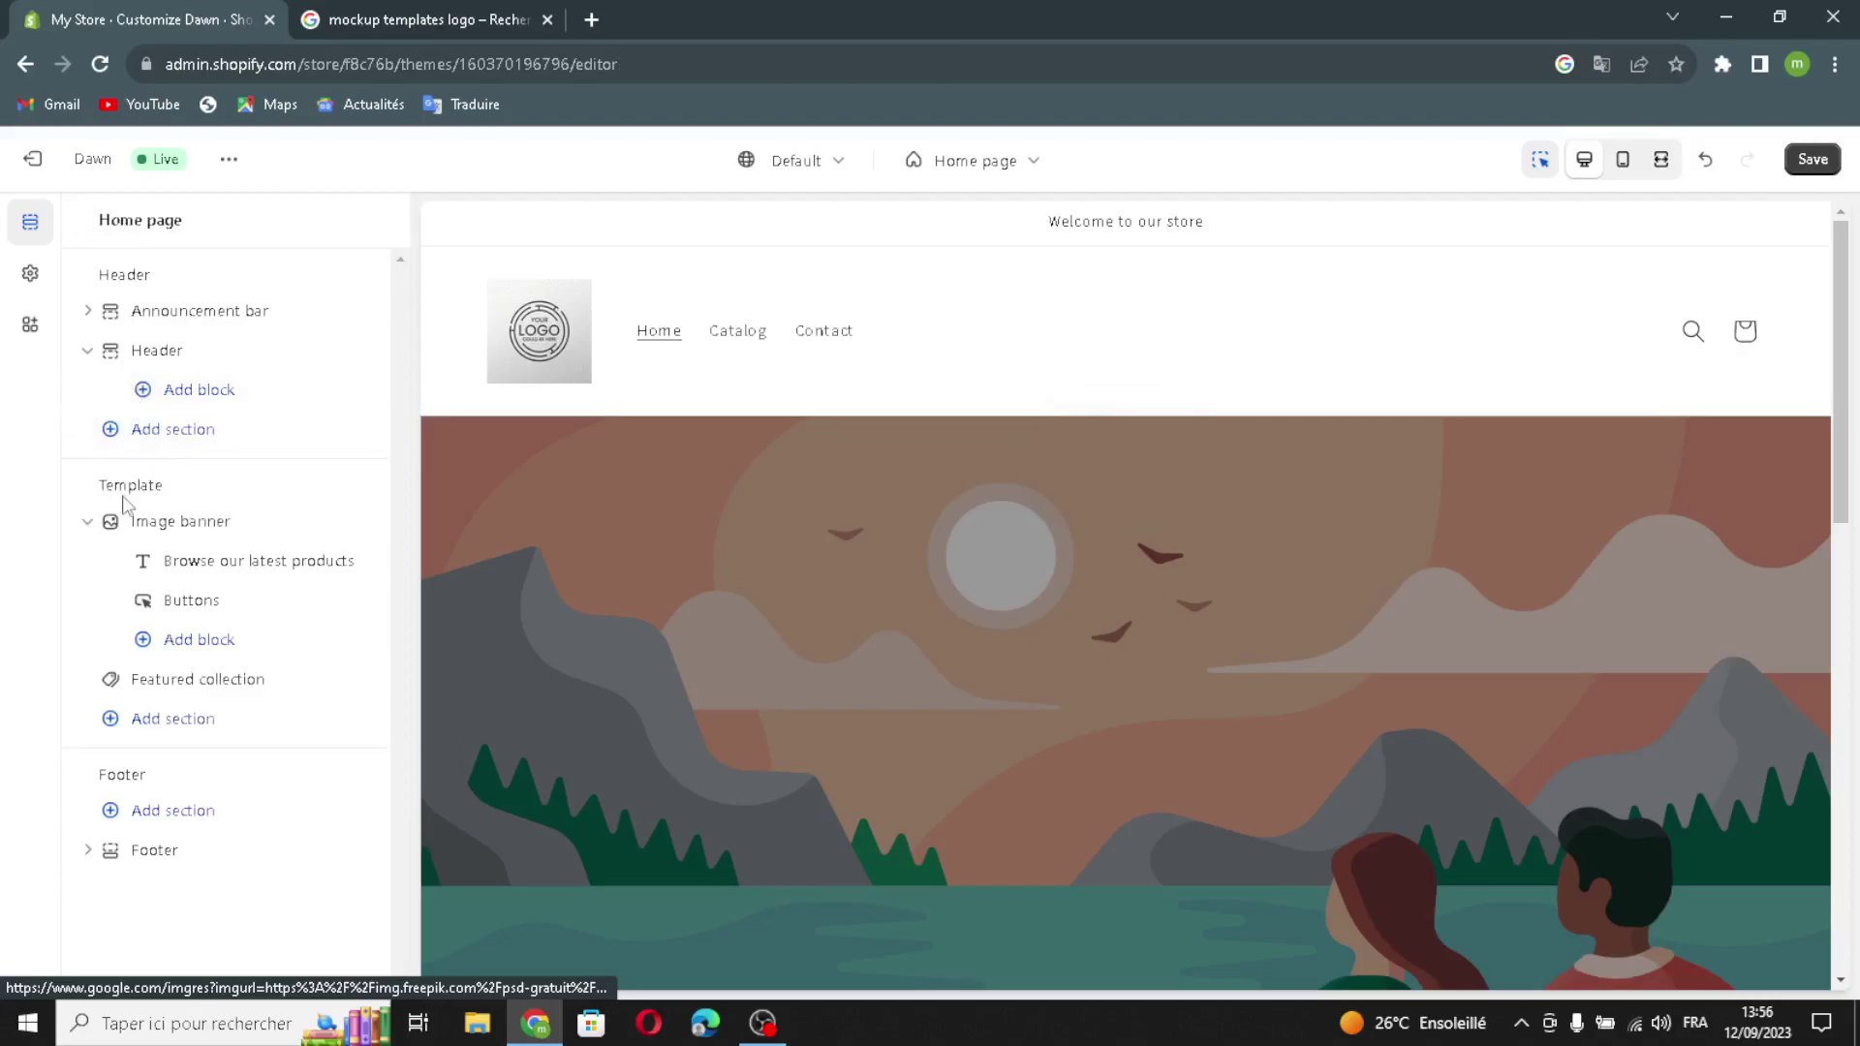
Open the Image banner section and check its banner height and desktop content position choices
{"action": "left_click", "coordinate": [136, 521]}
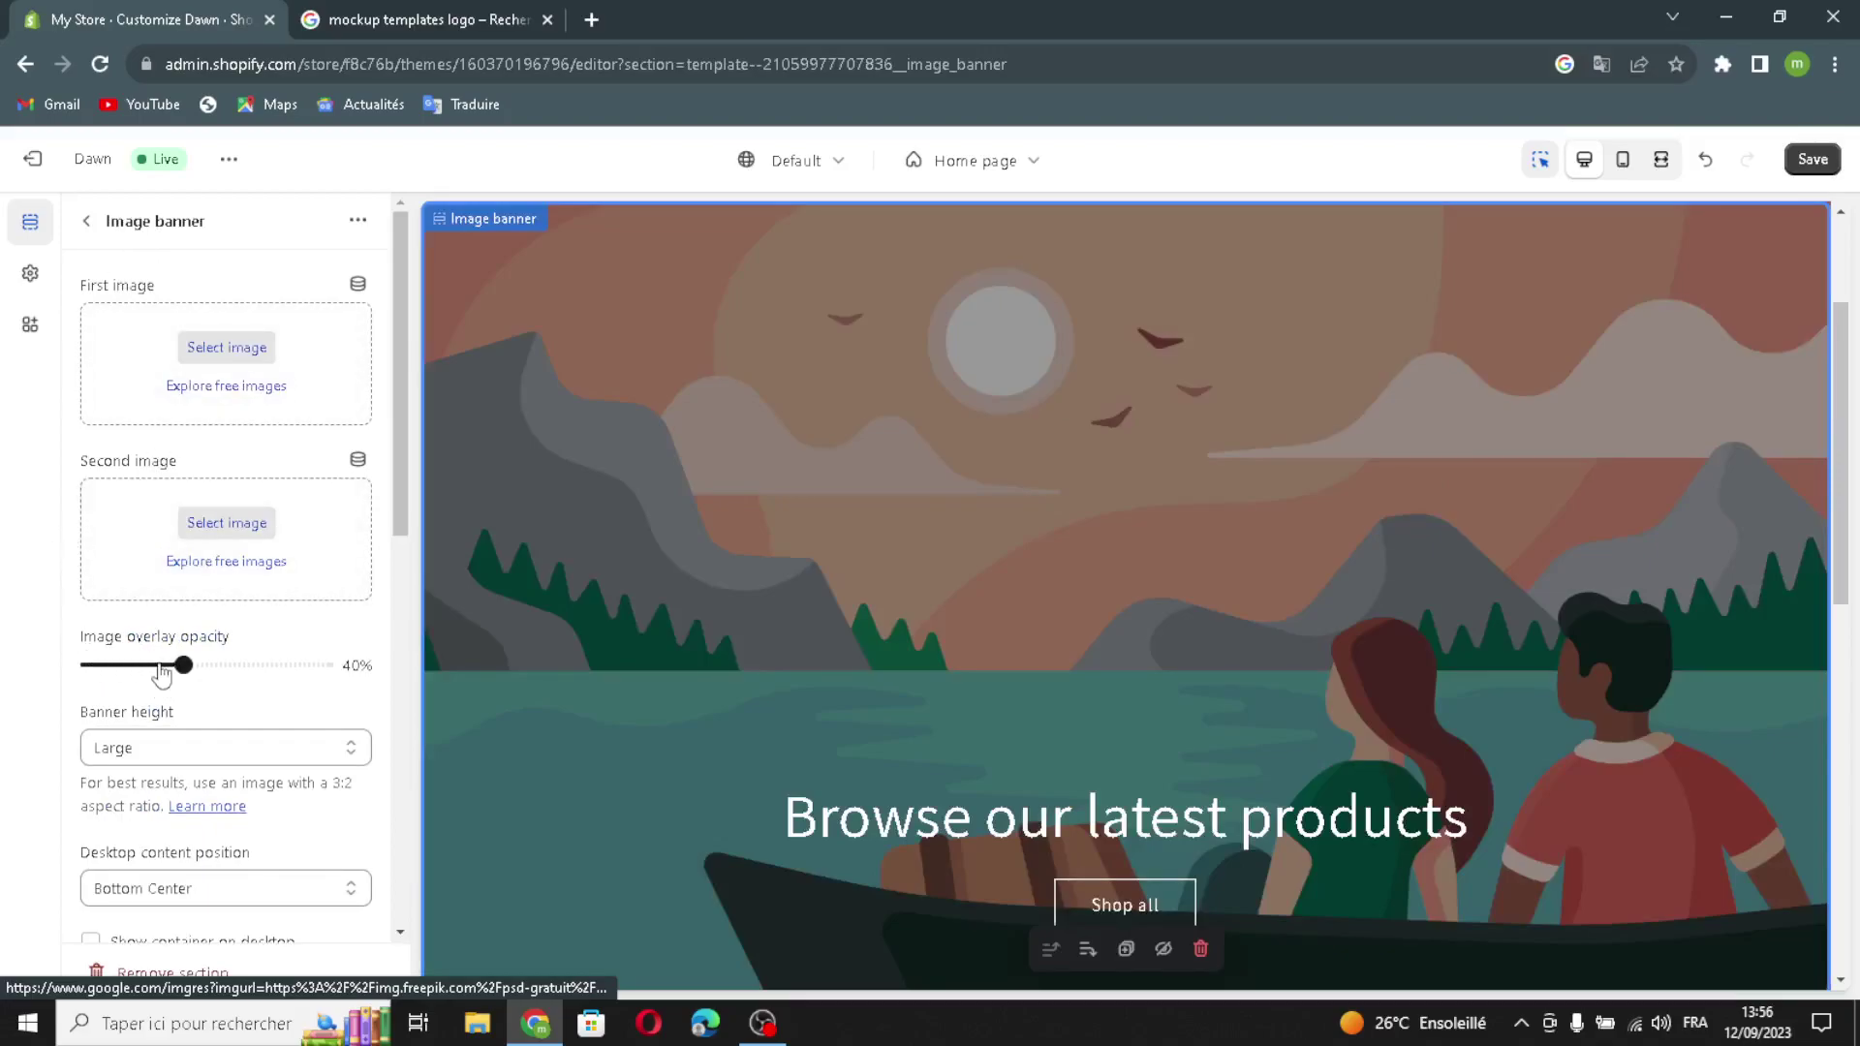
{"action": "left_click", "coordinate": [113, 764]}
{"action": "left_click", "coordinate": [122, 763]}
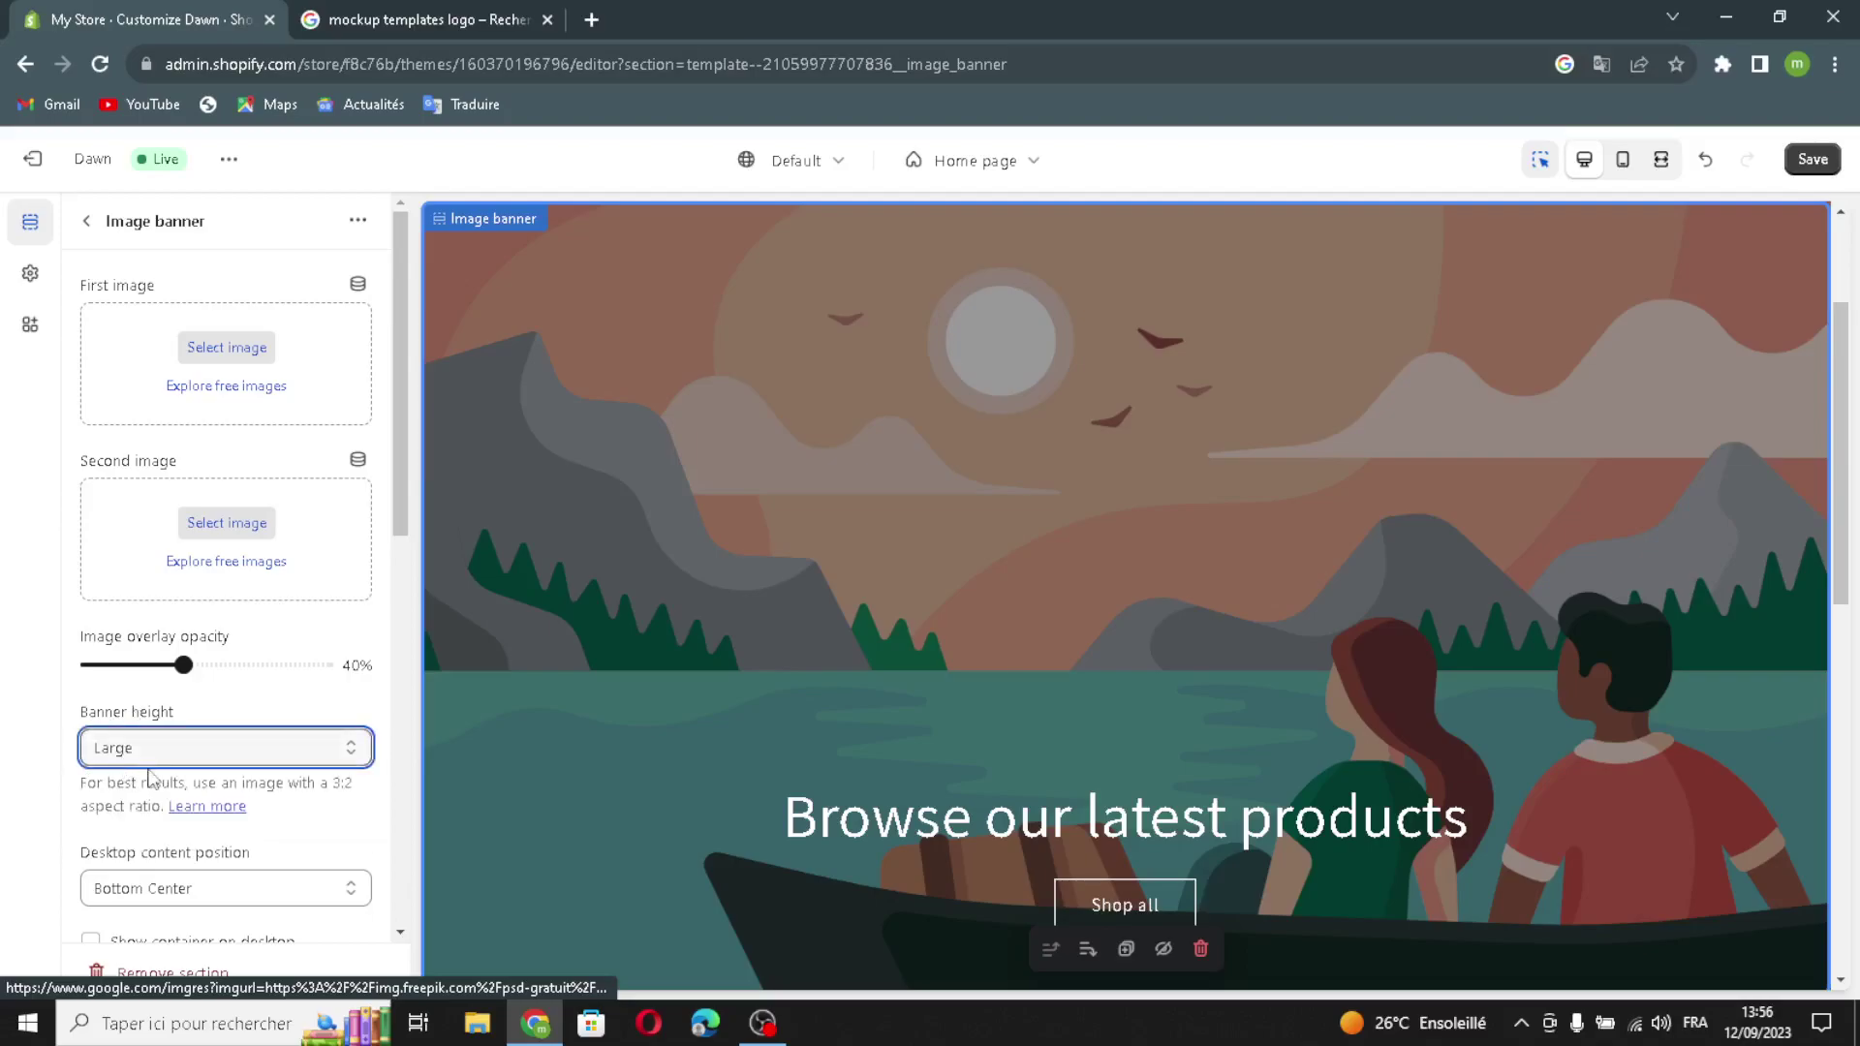
{"action": "scroll", "coordinate": [124, 766], "scroll_direction": "down", "scroll_amount": 3}
{"action": "left_click", "coordinate": [200, 668]}
{"action": "left_click", "coordinate": [199, 672]}
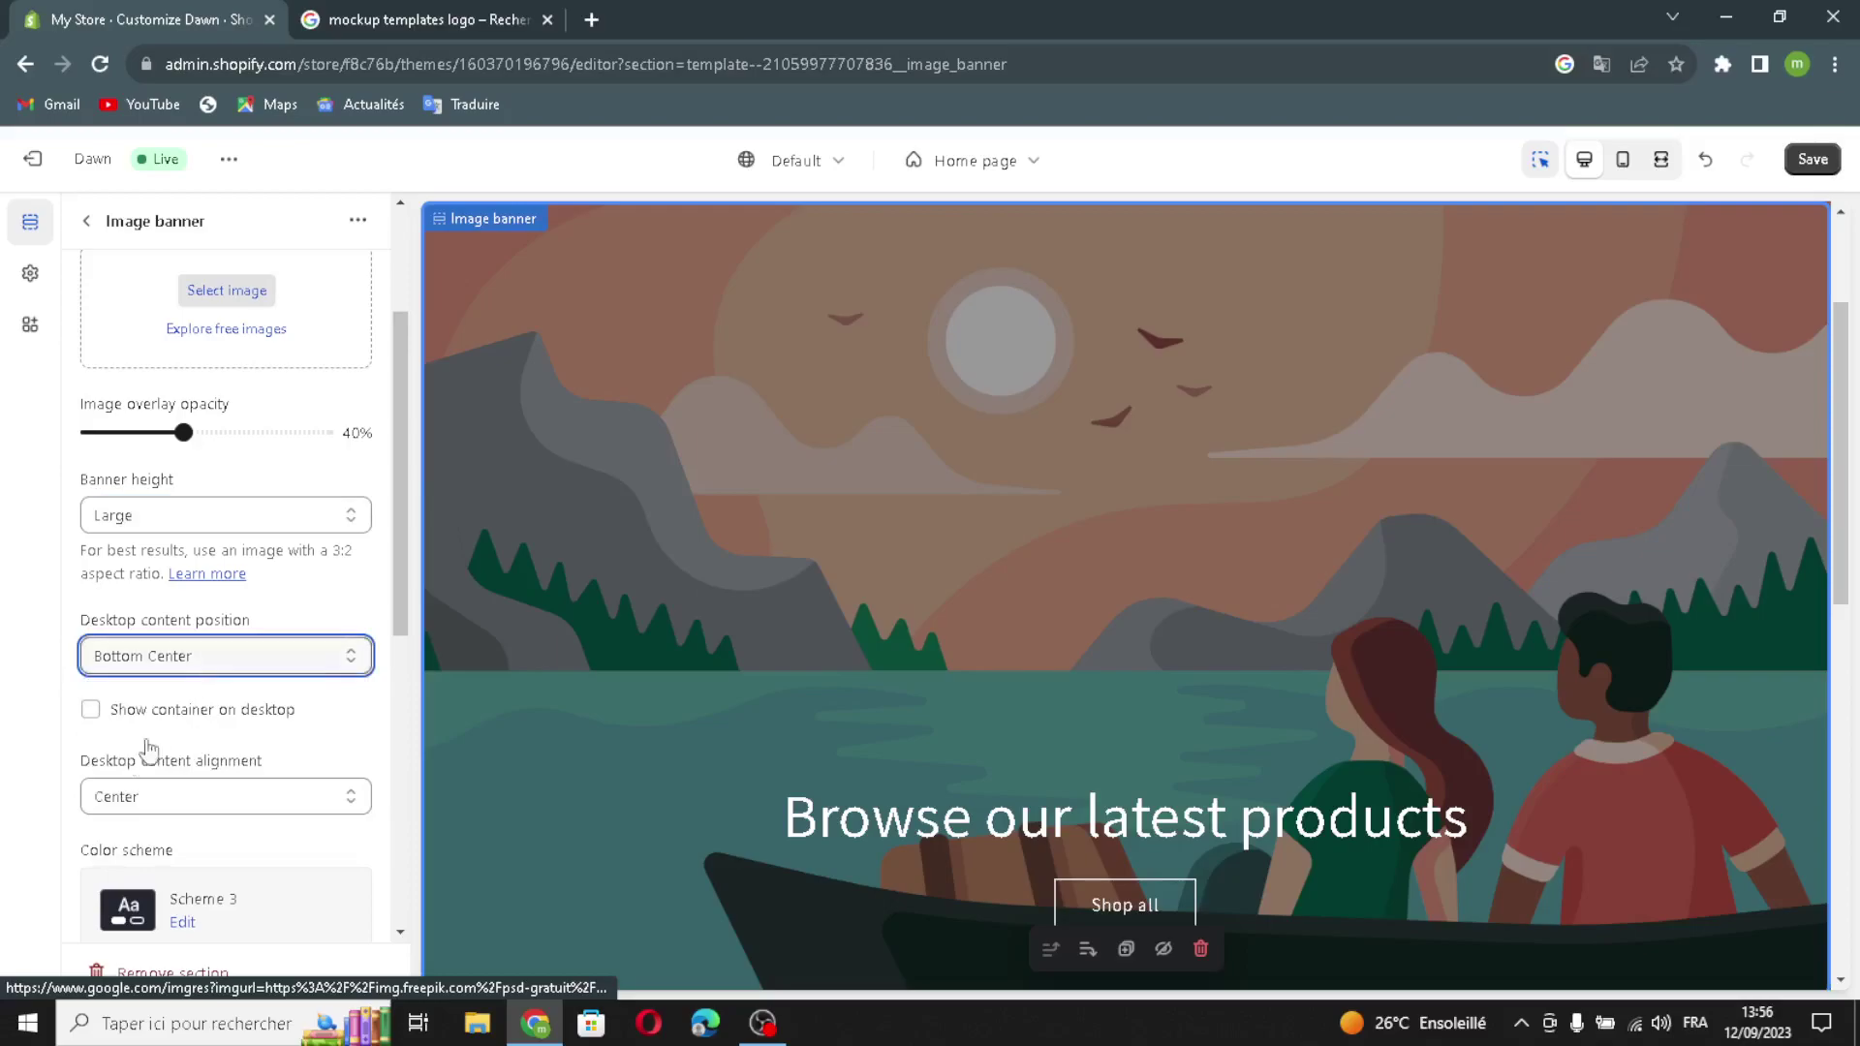
Enable the banner's container on desktop and check the desktop content alignment choices
{"action": "left_click", "coordinate": [109, 797]}
{"action": "left_click", "coordinate": [90, 709]}
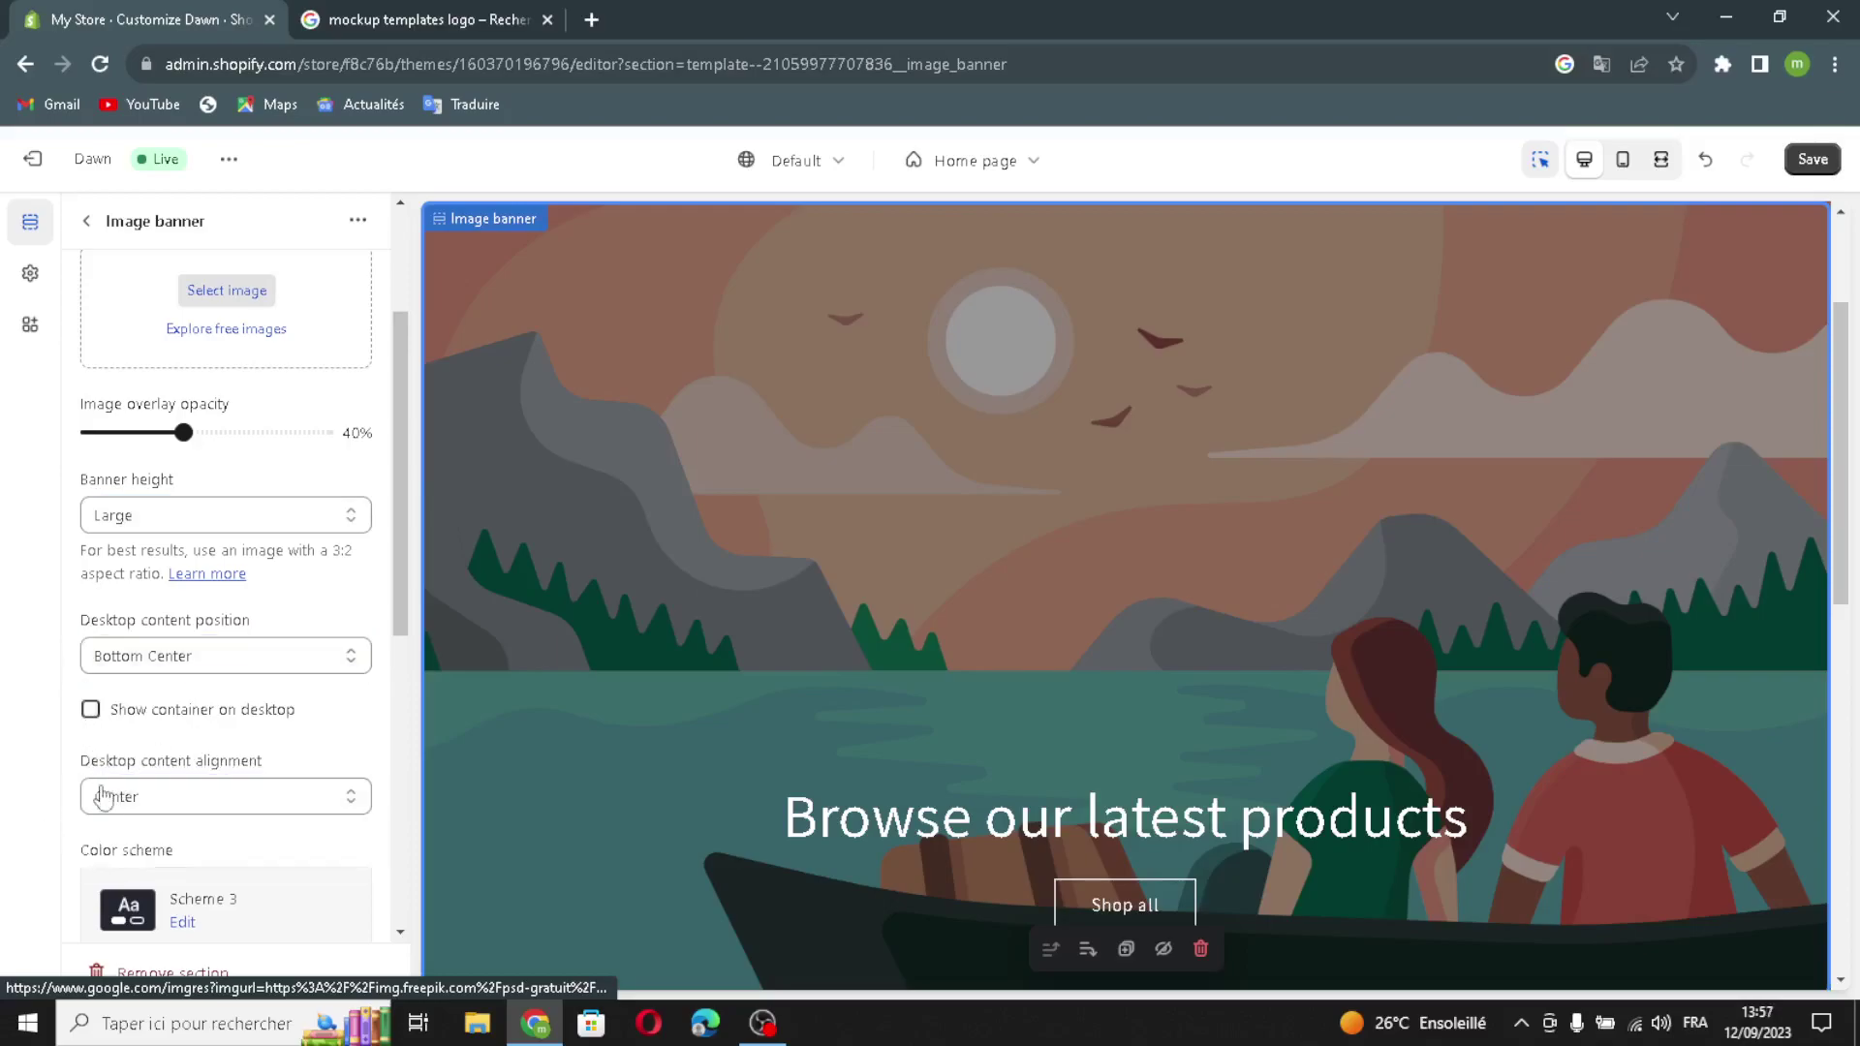
{"action": "left_click", "coordinate": [253, 807]}
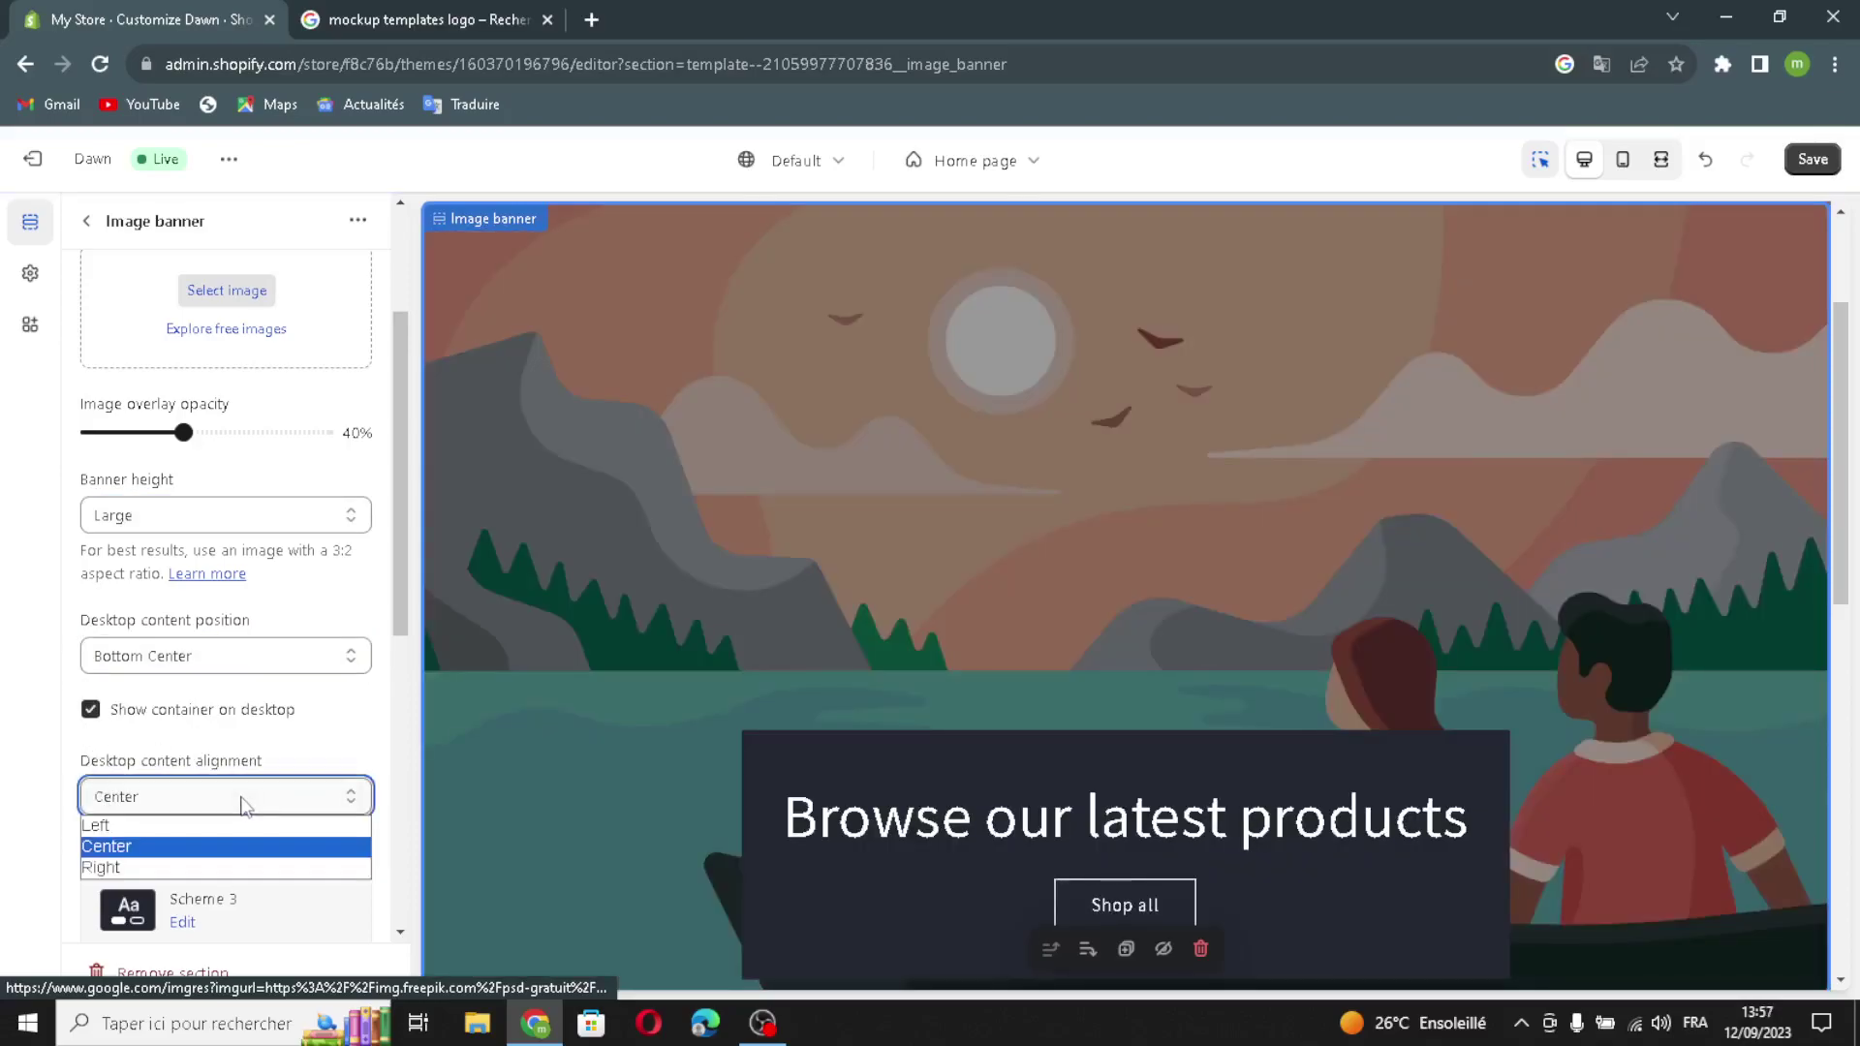
{"action": "left_click", "coordinate": [247, 767]}
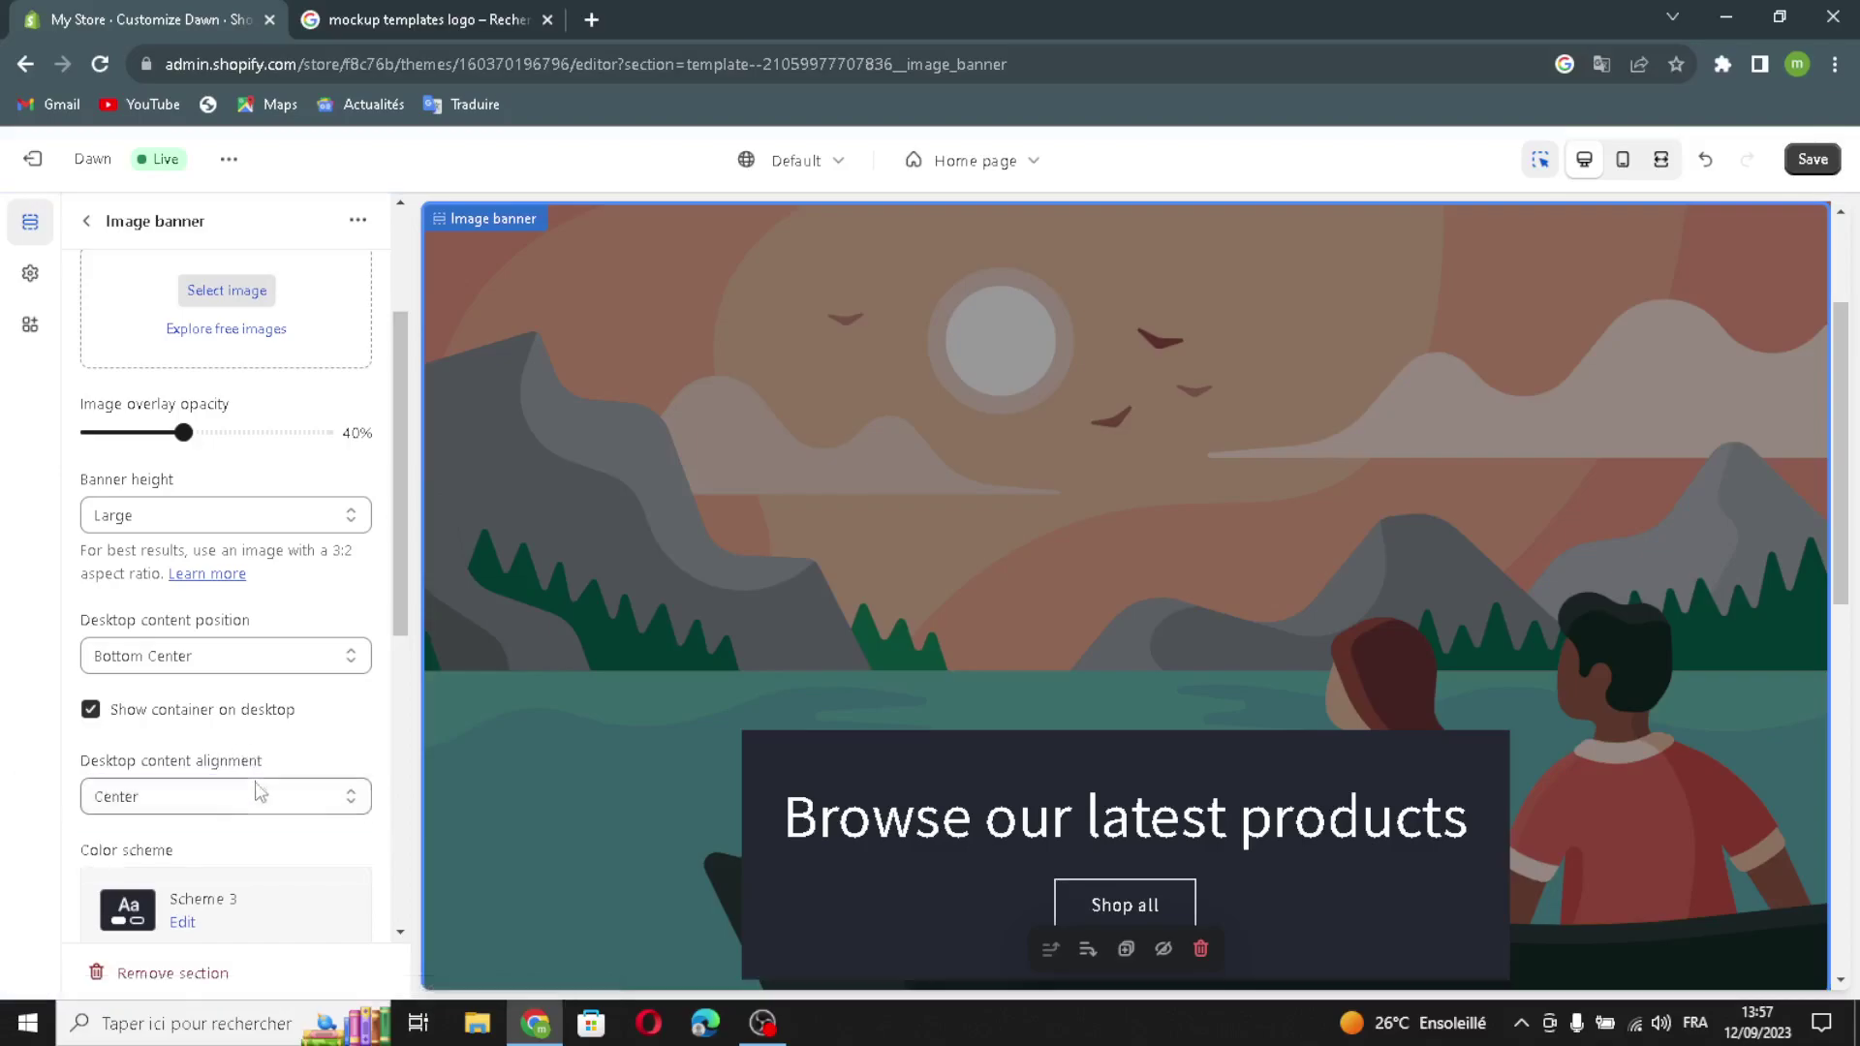
Enable stacked images and the container for the banner's mobile layout, and return to the section list
{"action": "scroll", "coordinate": [242, 814], "scroll_direction": "down", "scroll_amount": 5}
{"action": "scroll", "coordinate": [201, 839], "scroll_direction": "down", "scroll_amount": 2}
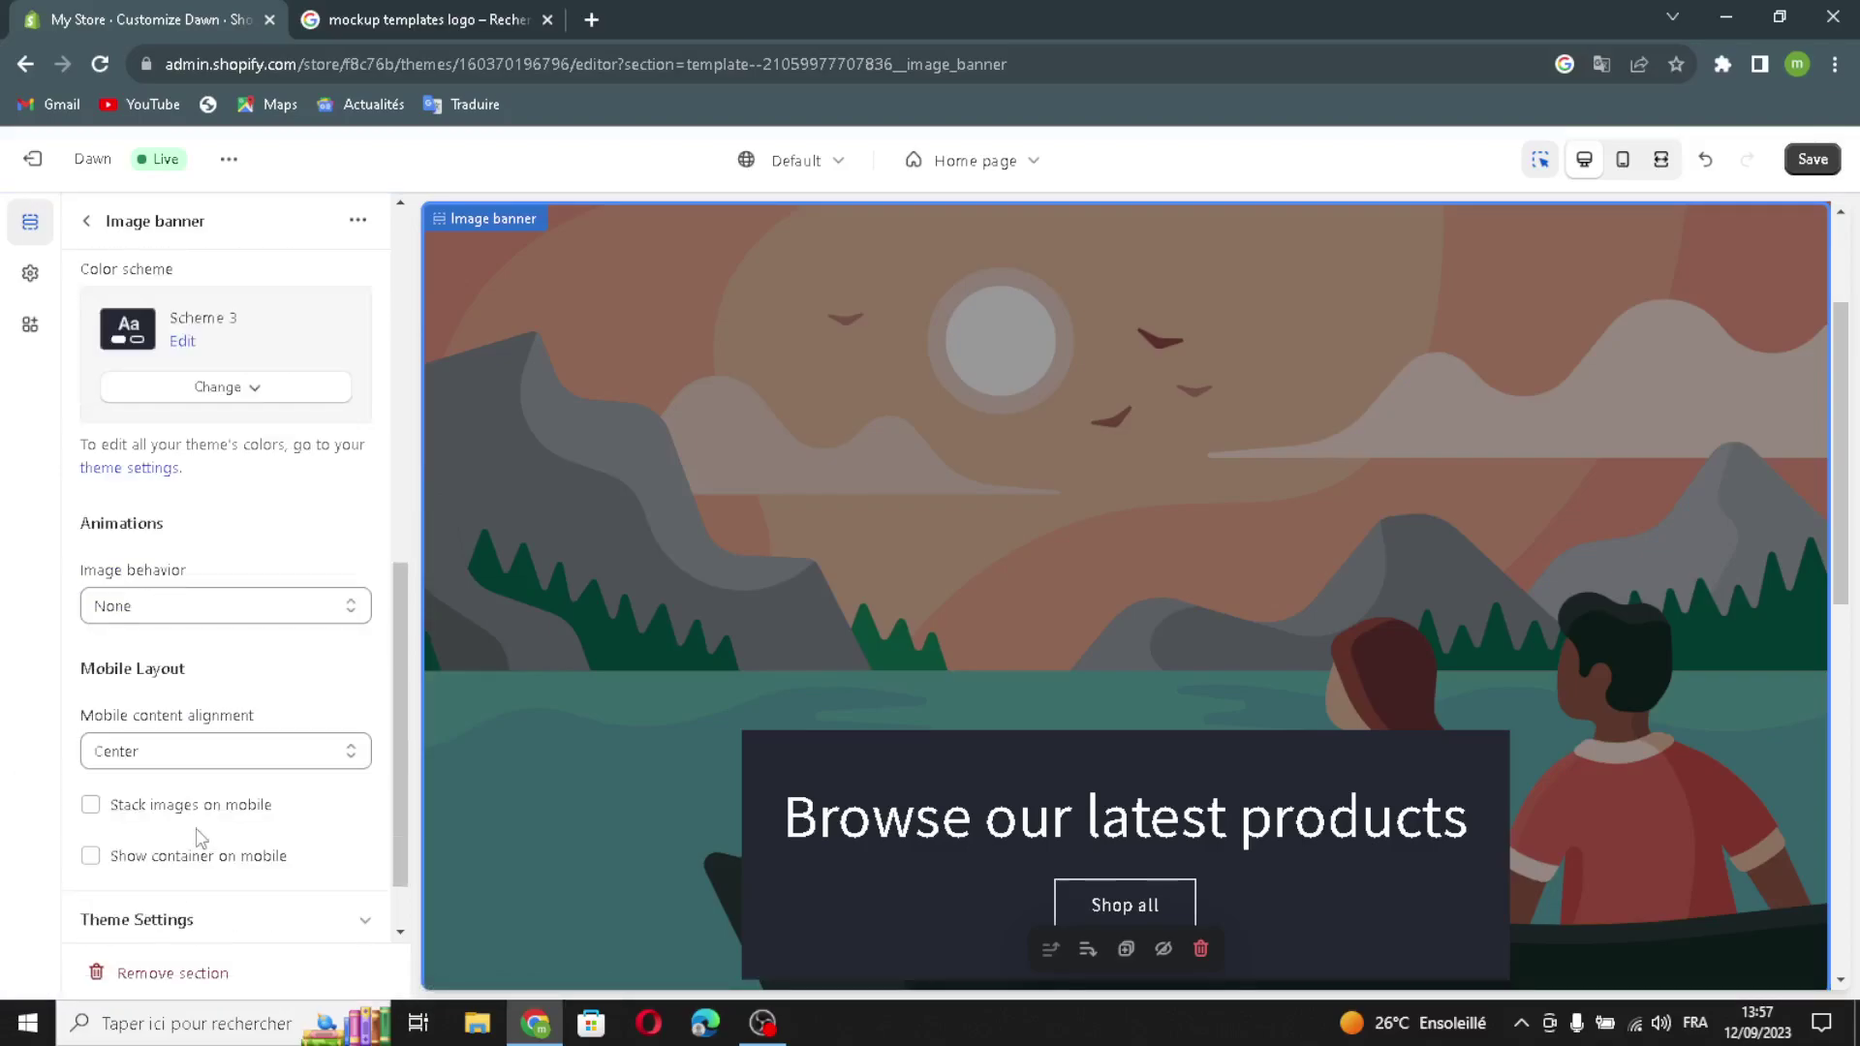
{"action": "left_click", "coordinate": [90, 723]}
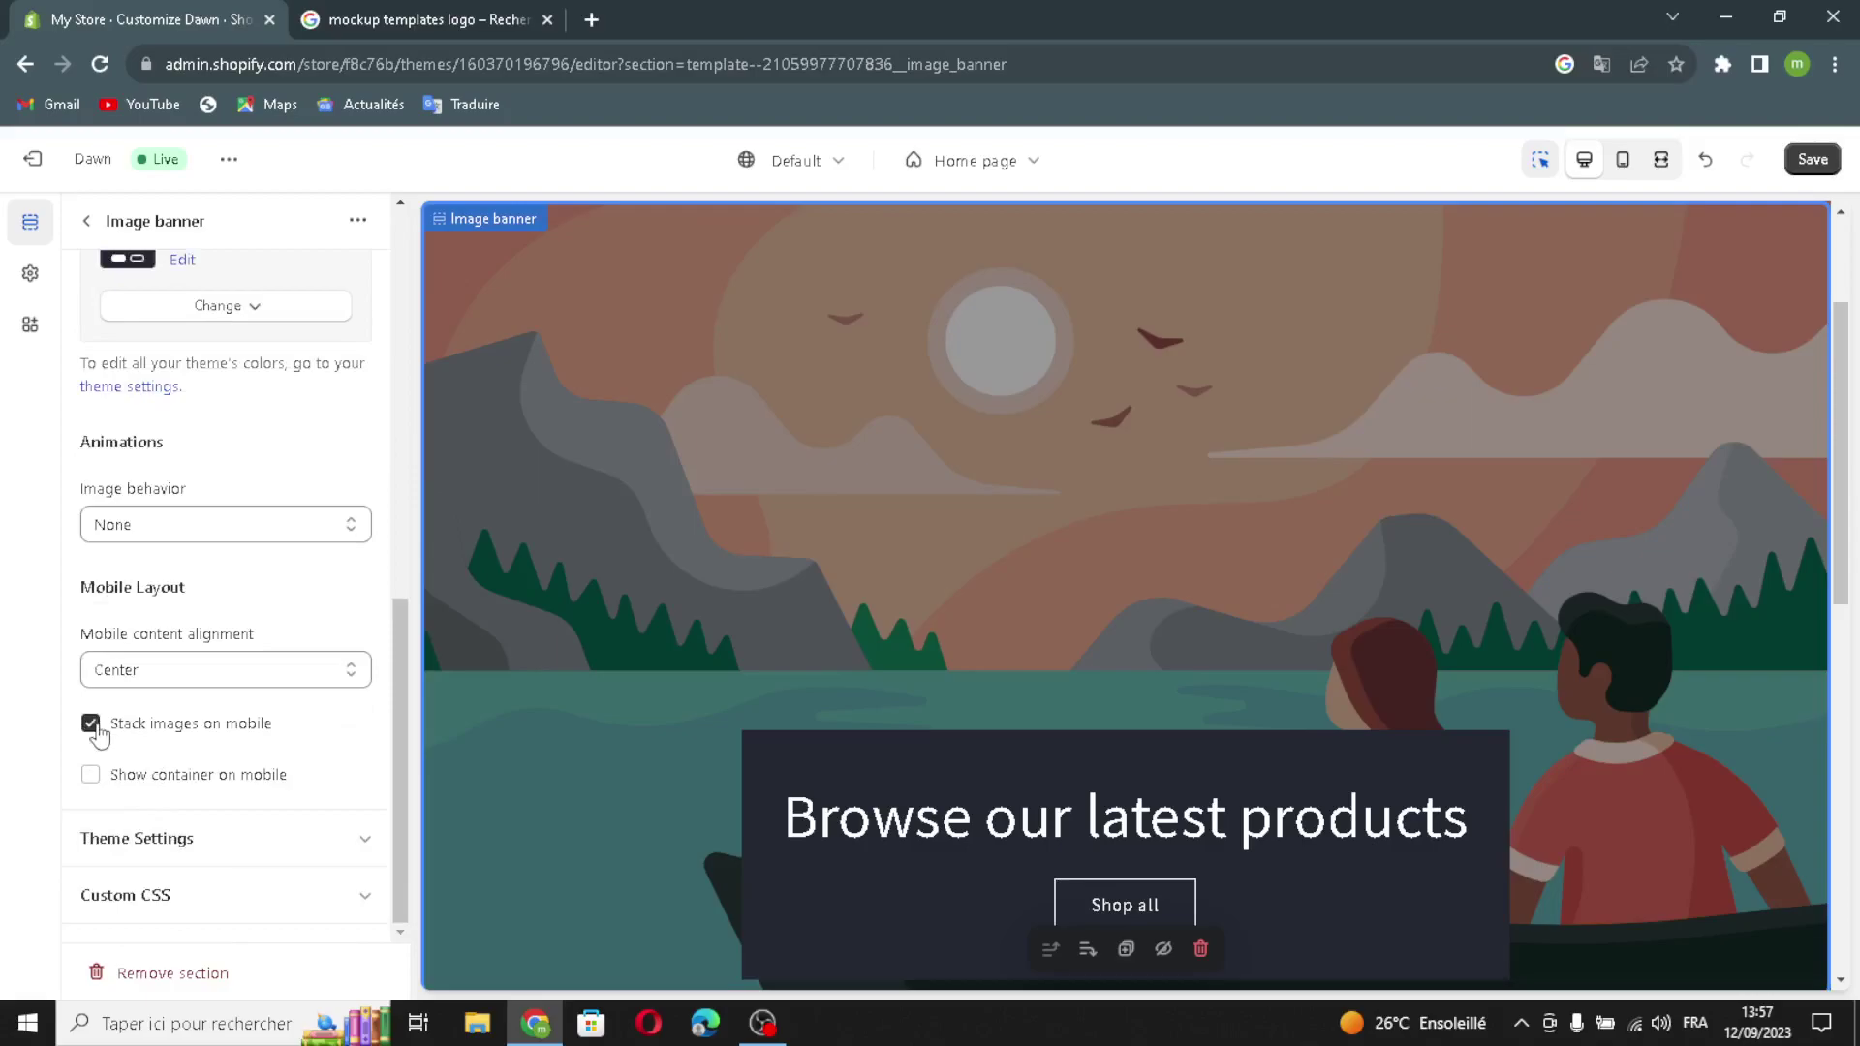
{"action": "left_click", "coordinate": [90, 775]}
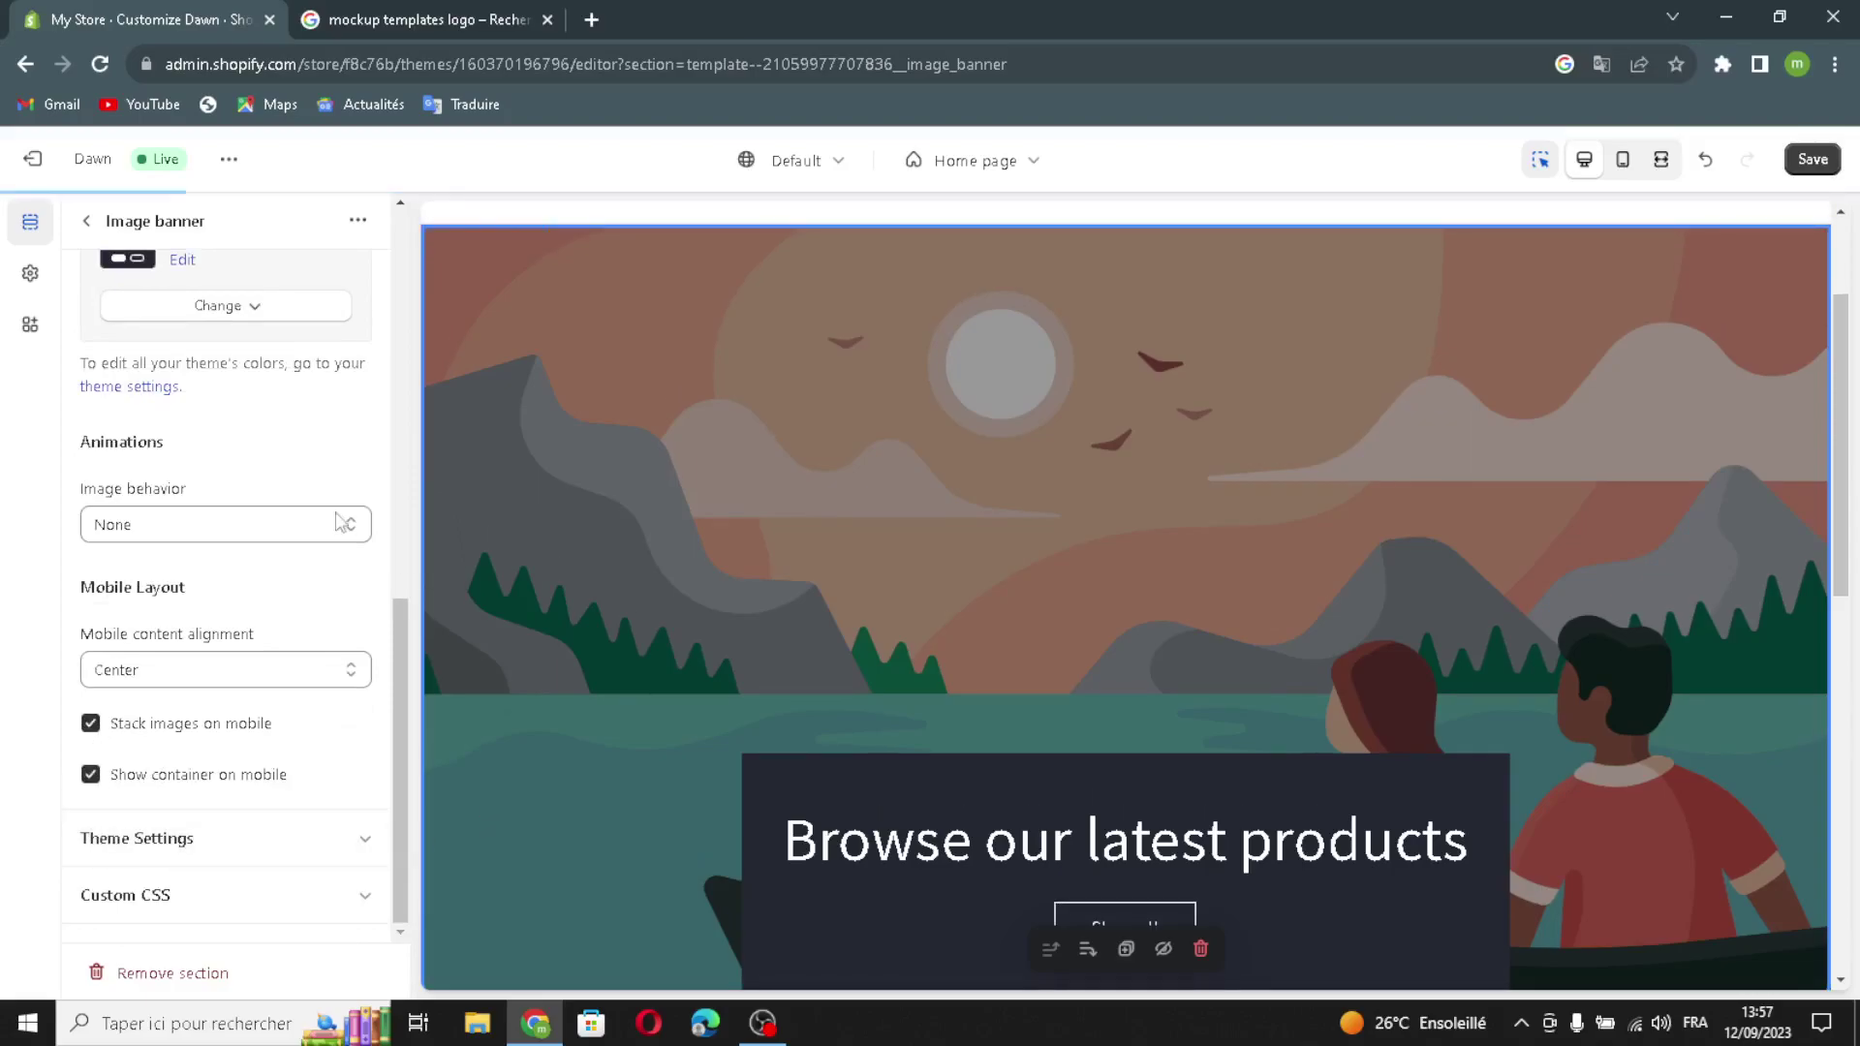
{"action": "left_click", "coordinate": [84, 221]}
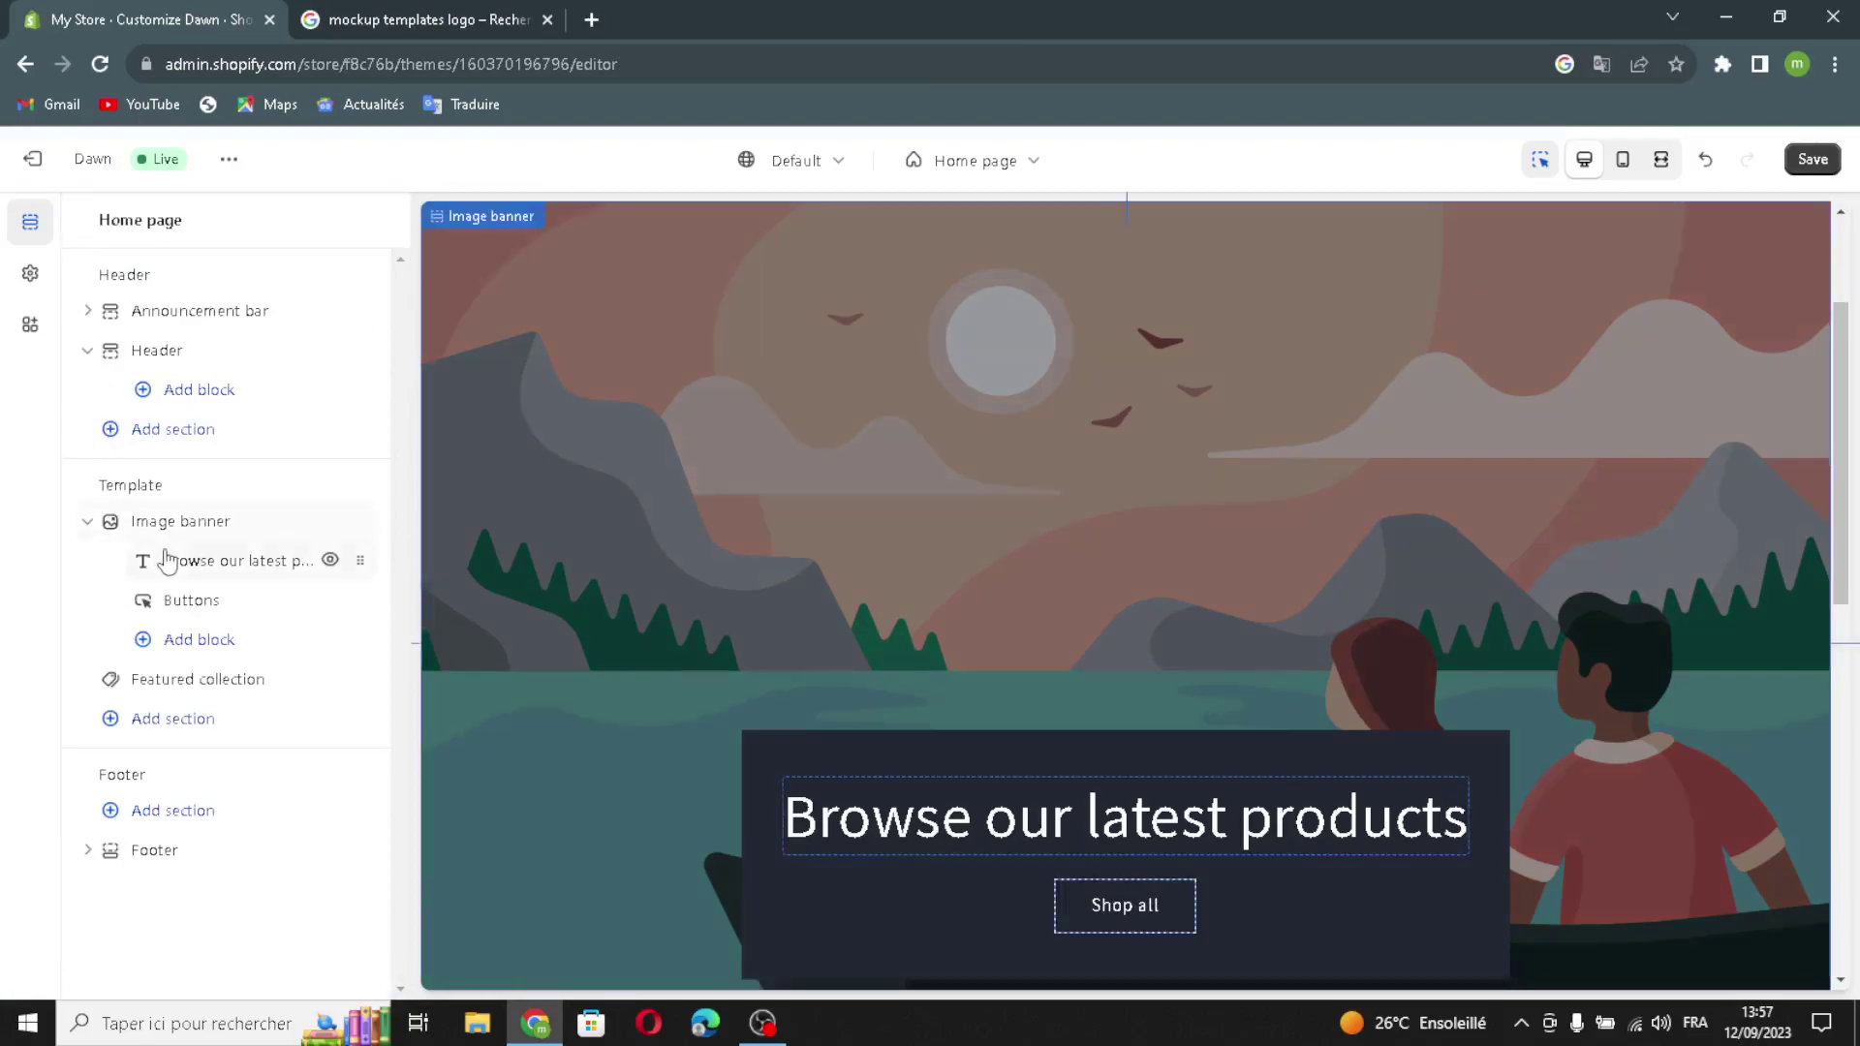
Generate an image banner heading about "mockup templates" and apply the suggestion "Unleash Your Creativity with Our Versatile Mockup Templates."
{"action": "left_click", "coordinate": [160, 561]}
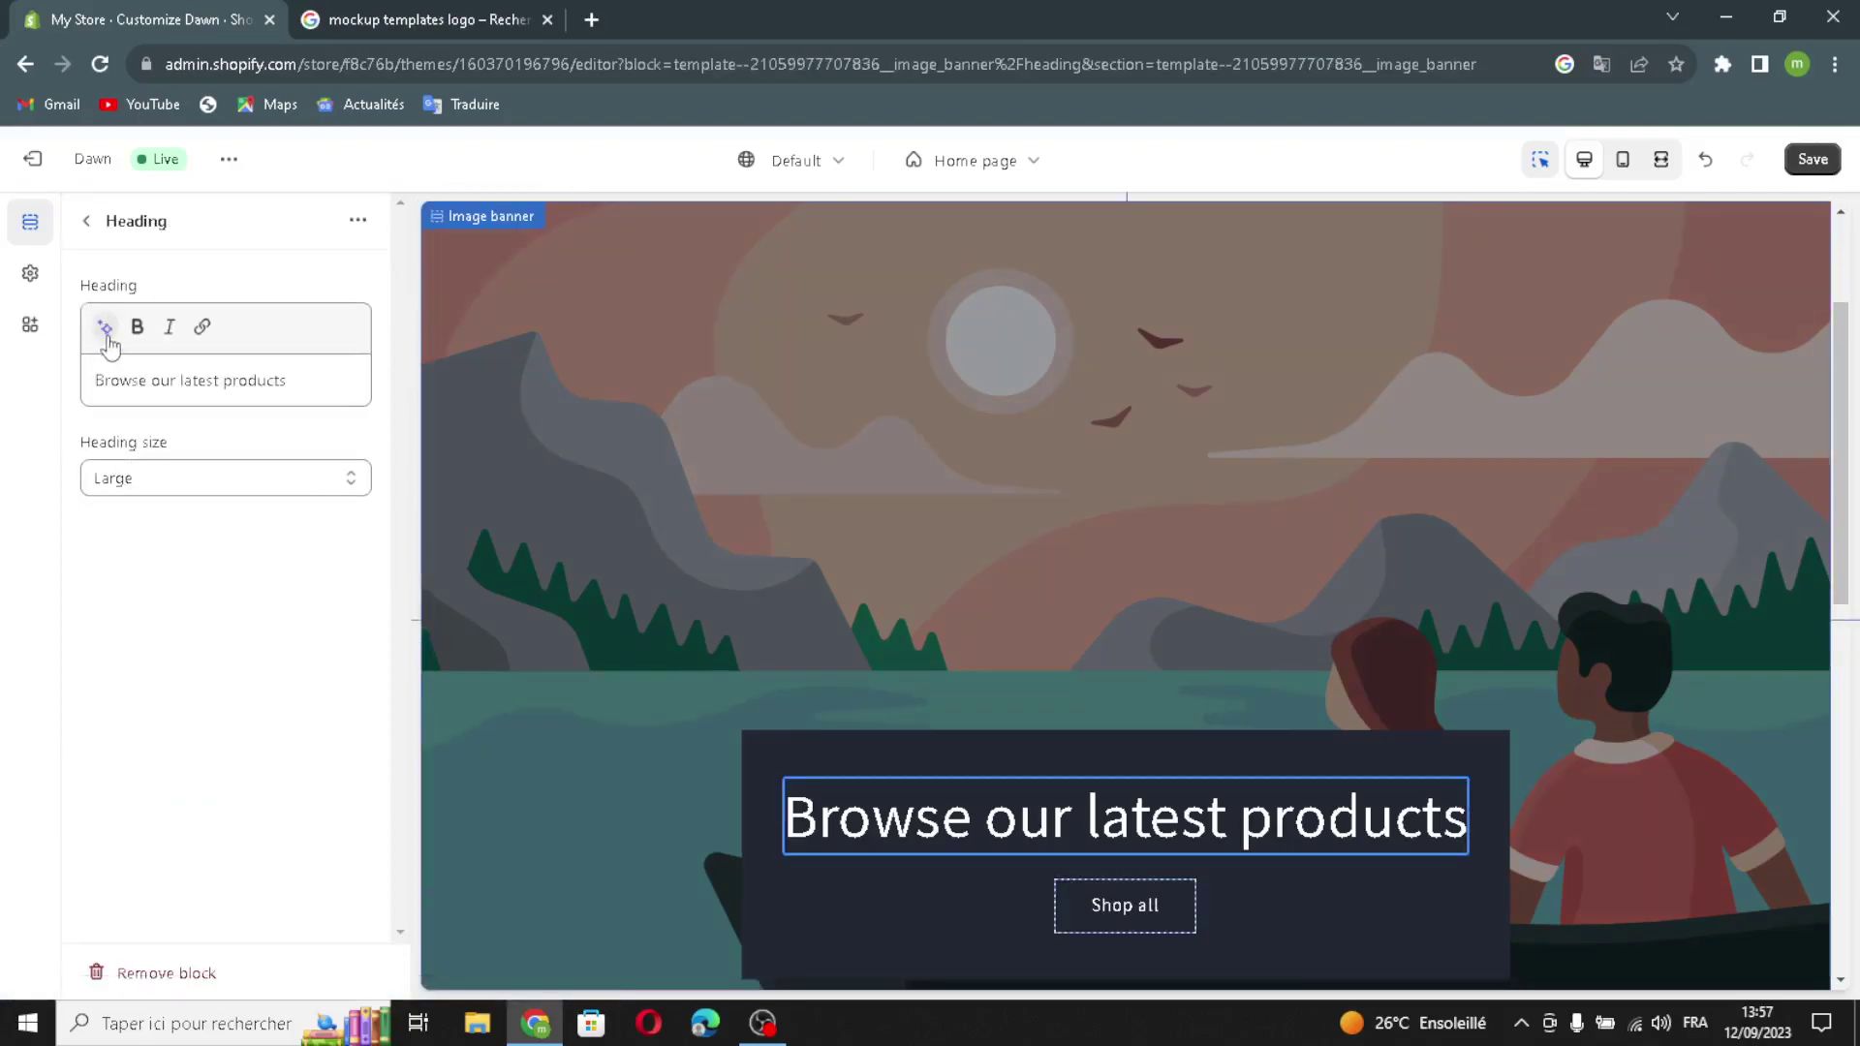
{"action": "left_click", "coordinate": [104, 327]}
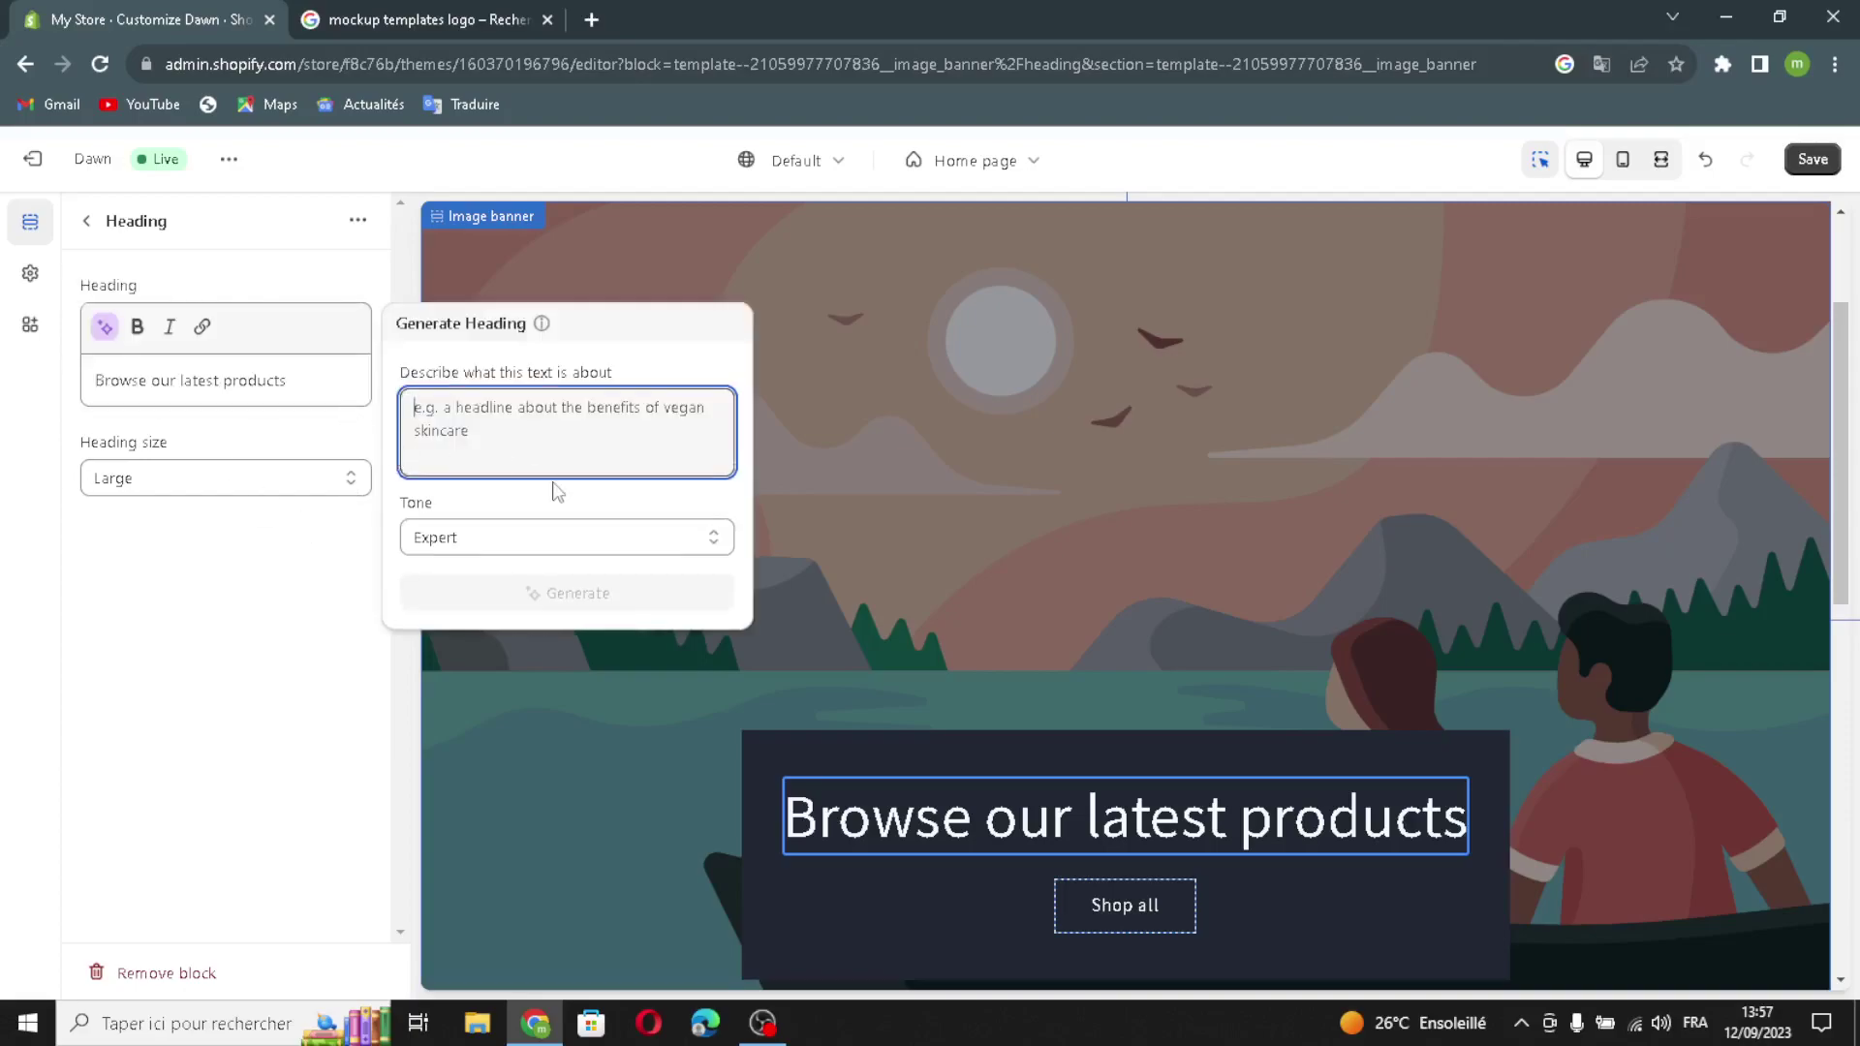
{"action": "type", "text": "mockup"}
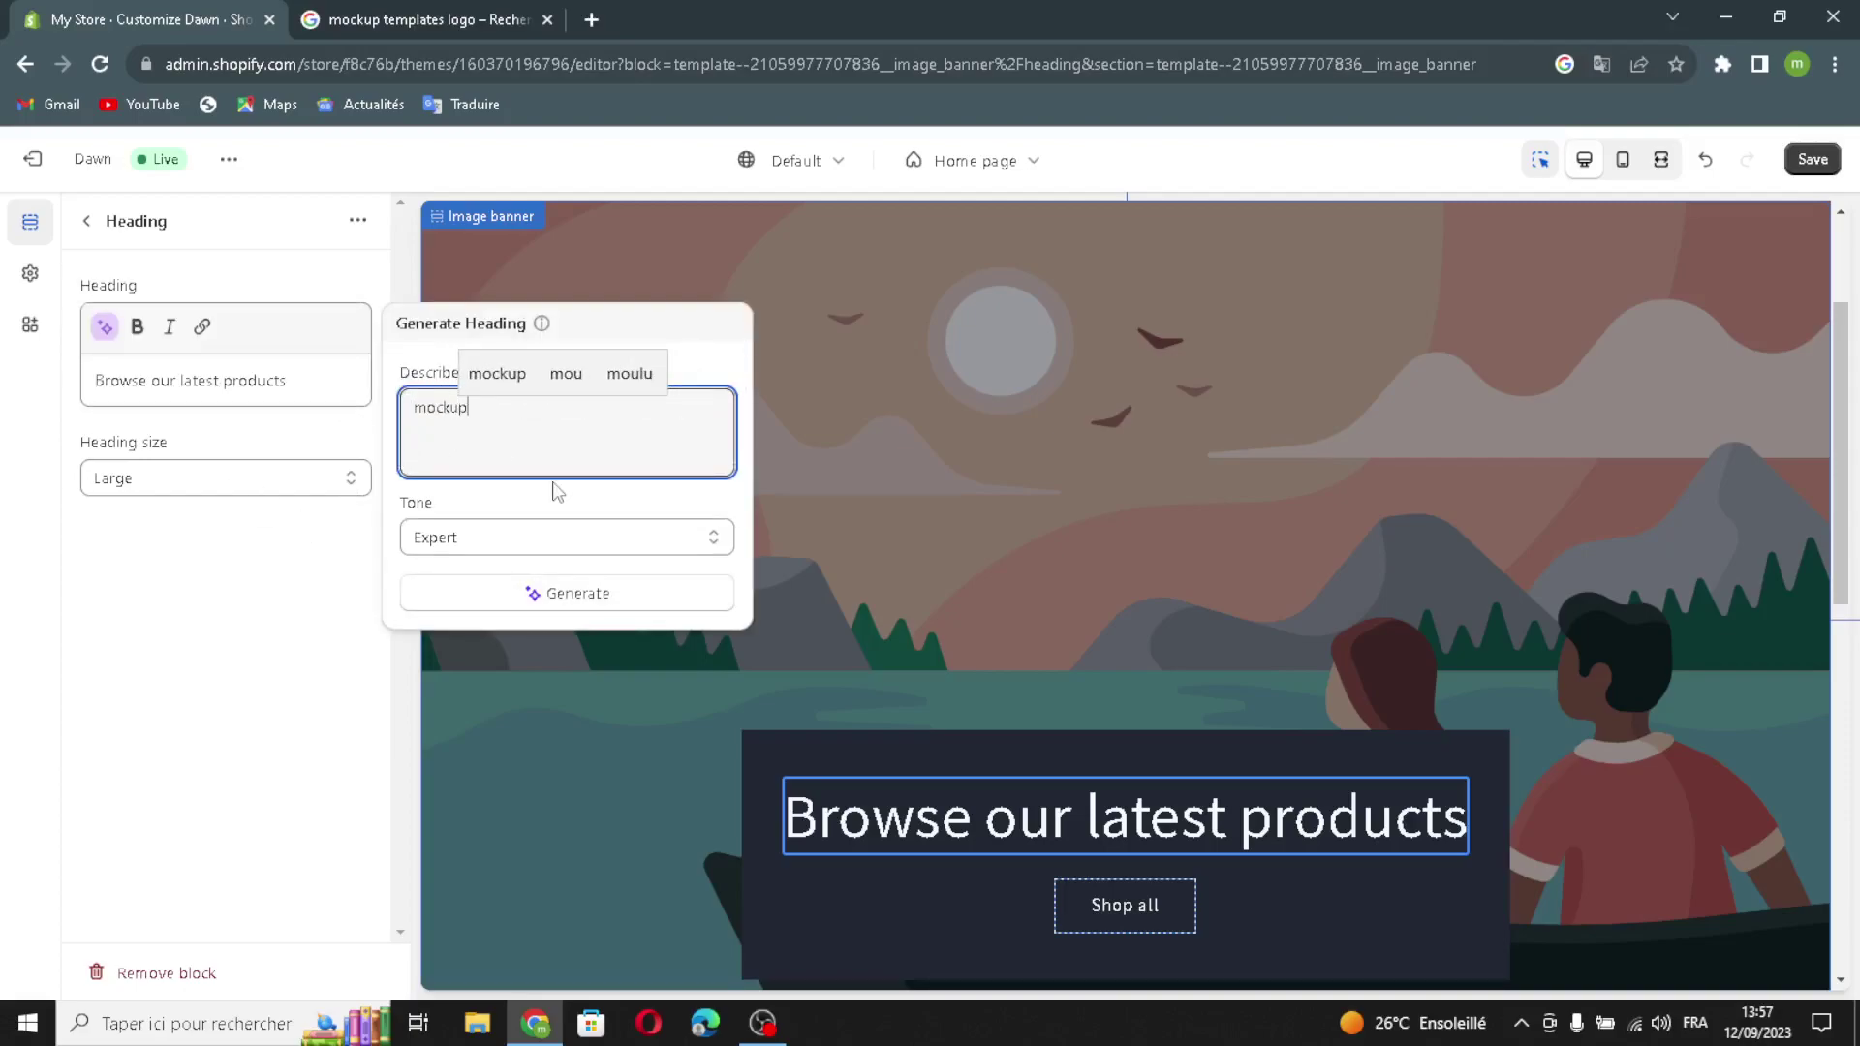
{"action": "type", "text": " templates"}
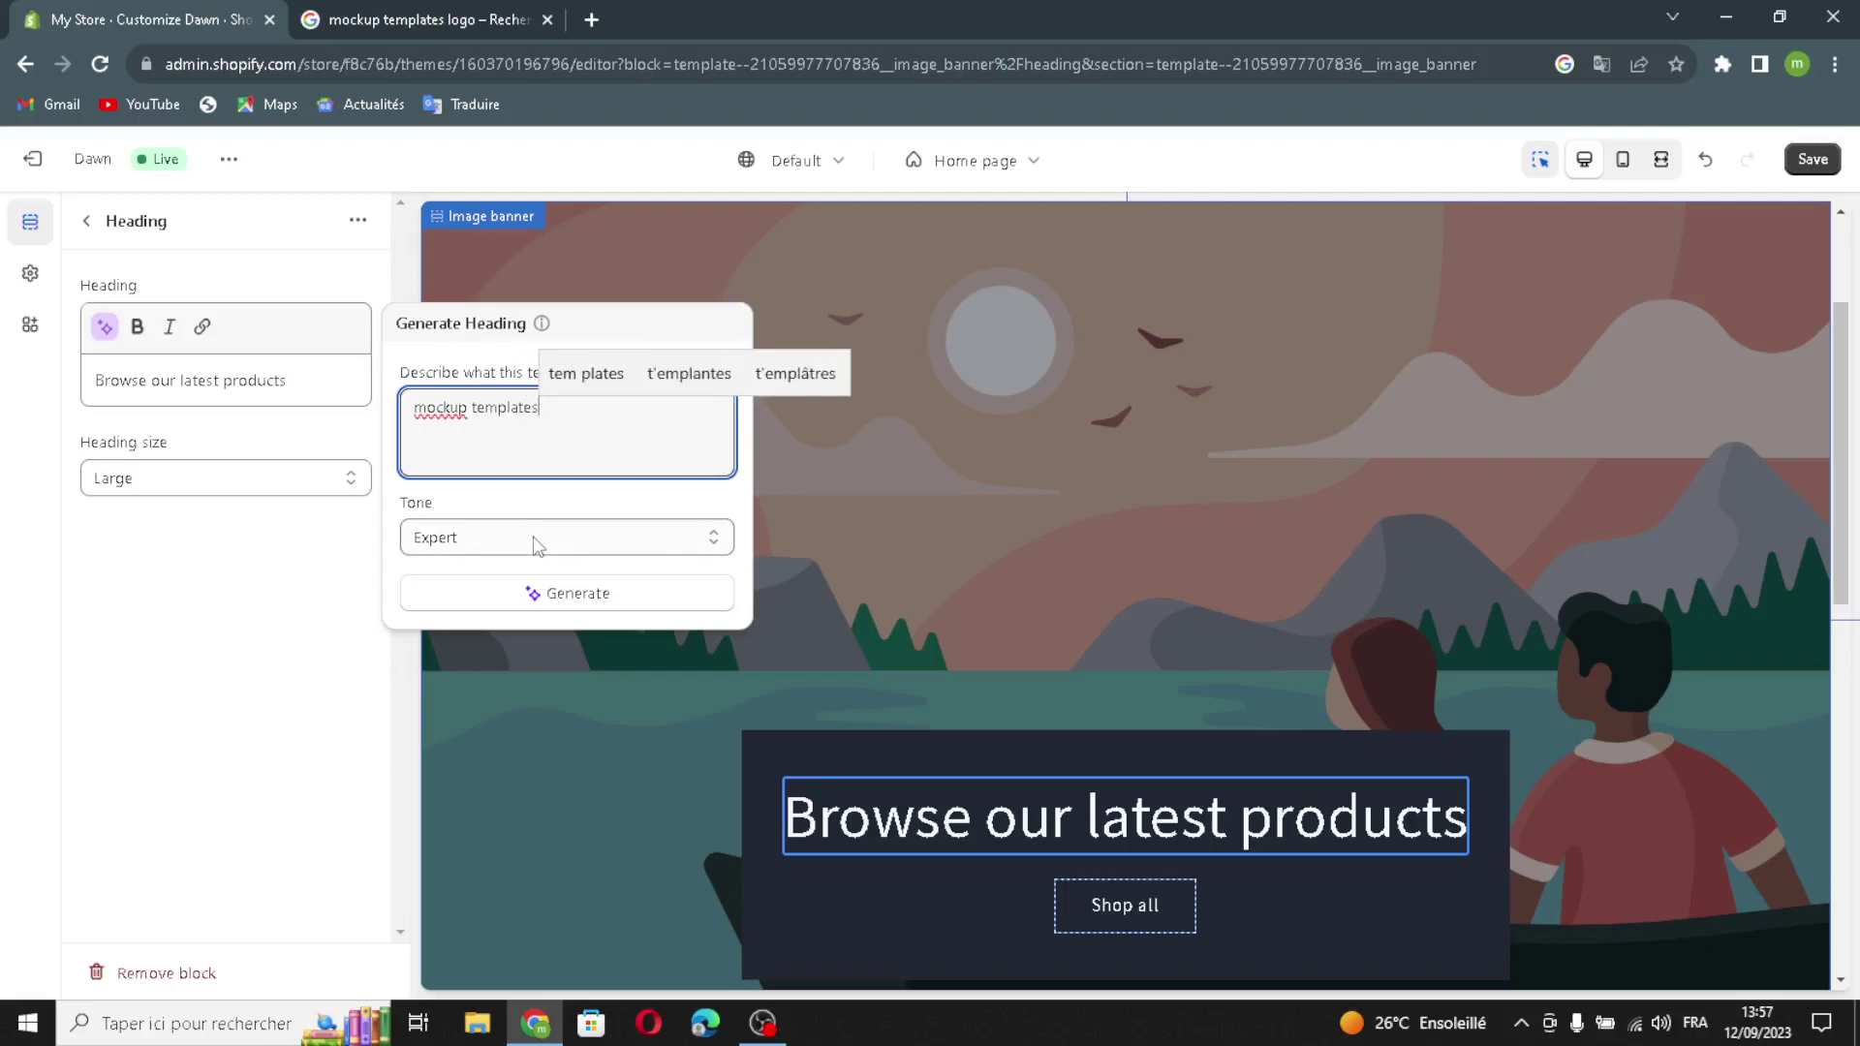
{"action": "left_click", "coordinate": [494, 595]}
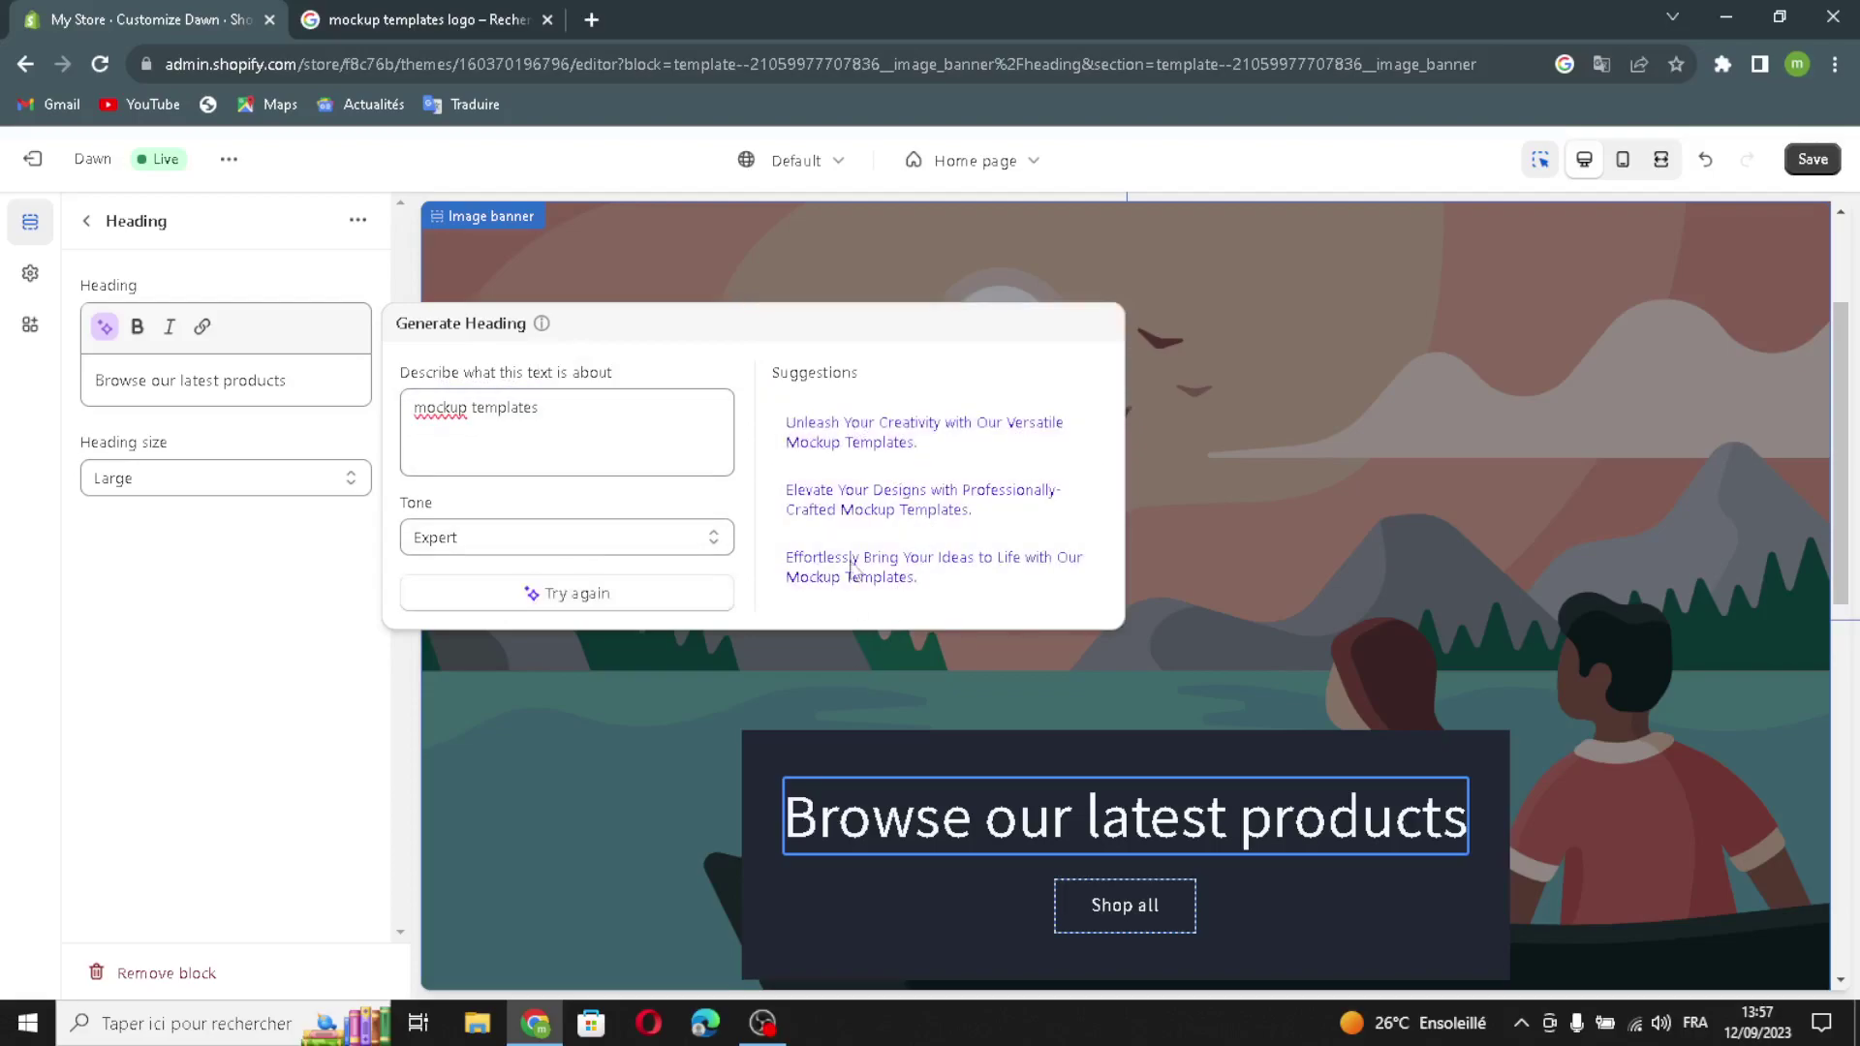
{"action": "left_click", "coordinate": [855, 429]}
Set the banner heading's size to Medium and return to the section list
{"action": "left_click", "coordinate": [142, 508]}
{"action": "left_click", "coordinate": [147, 558]}
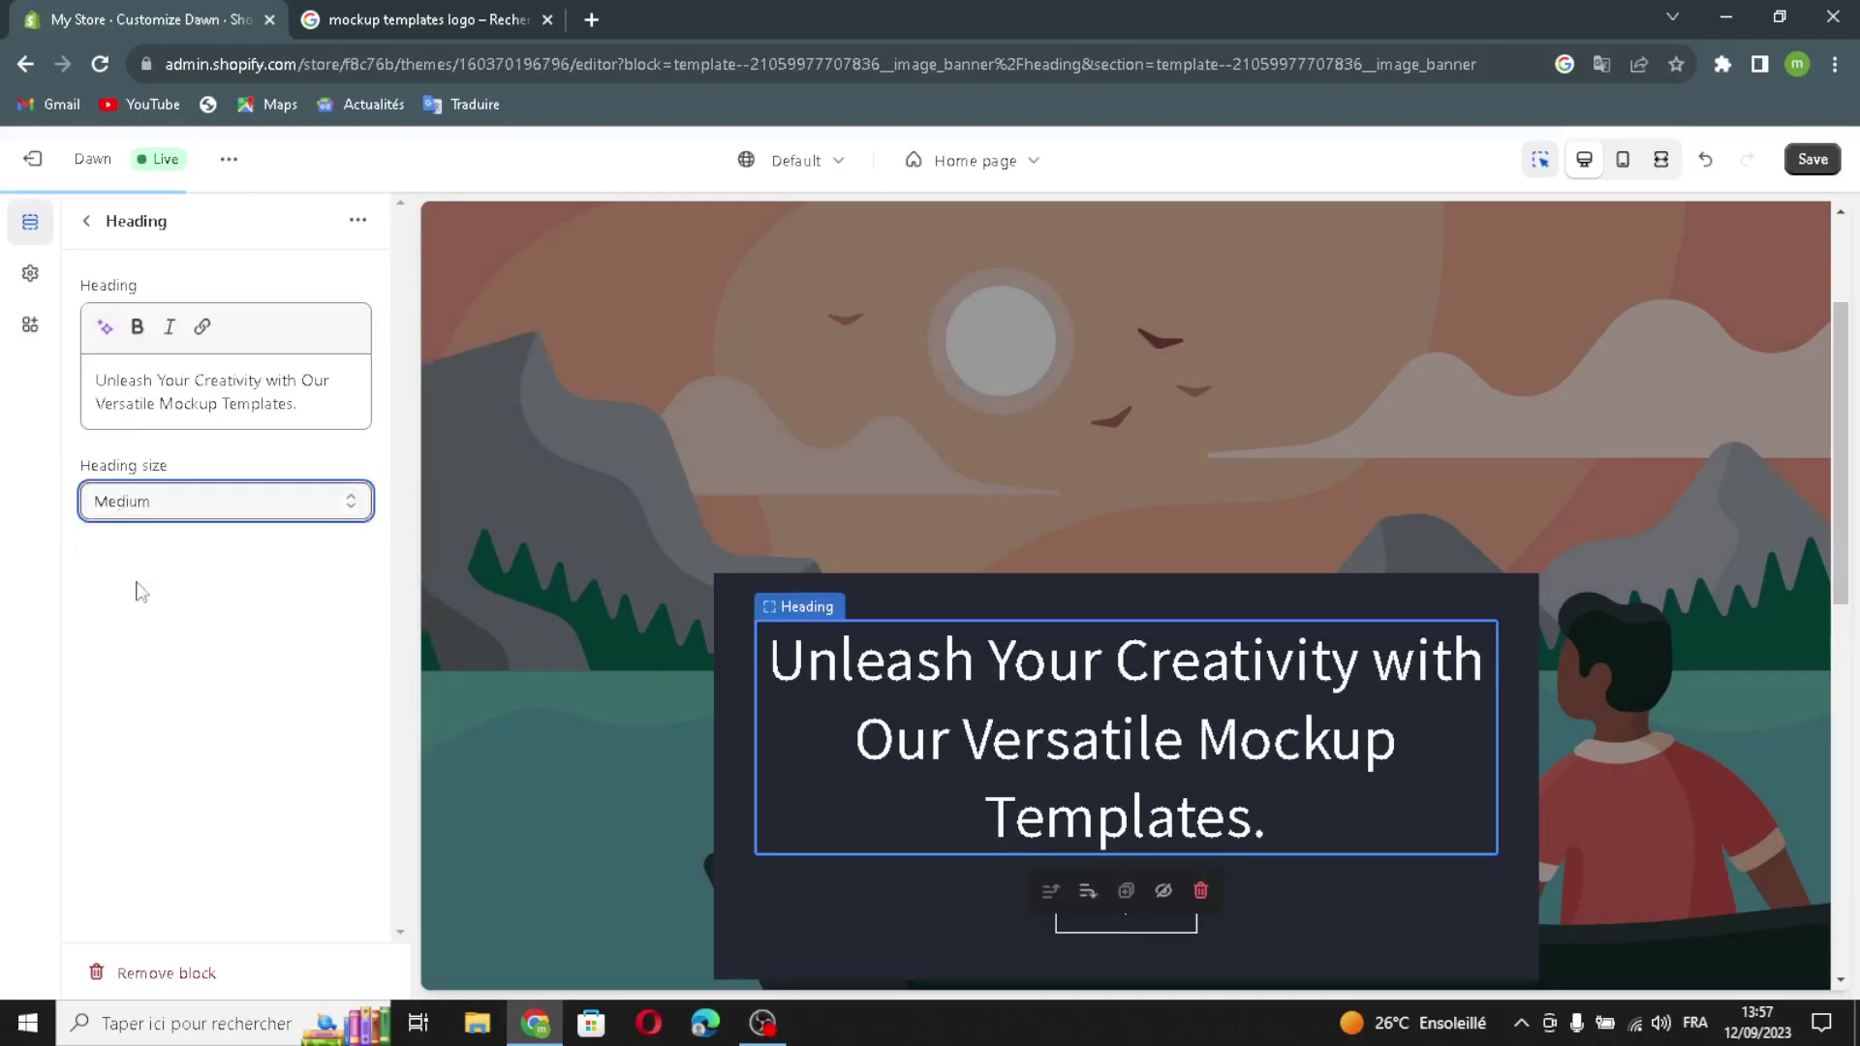
{"action": "left_click", "coordinate": [85, 221]}
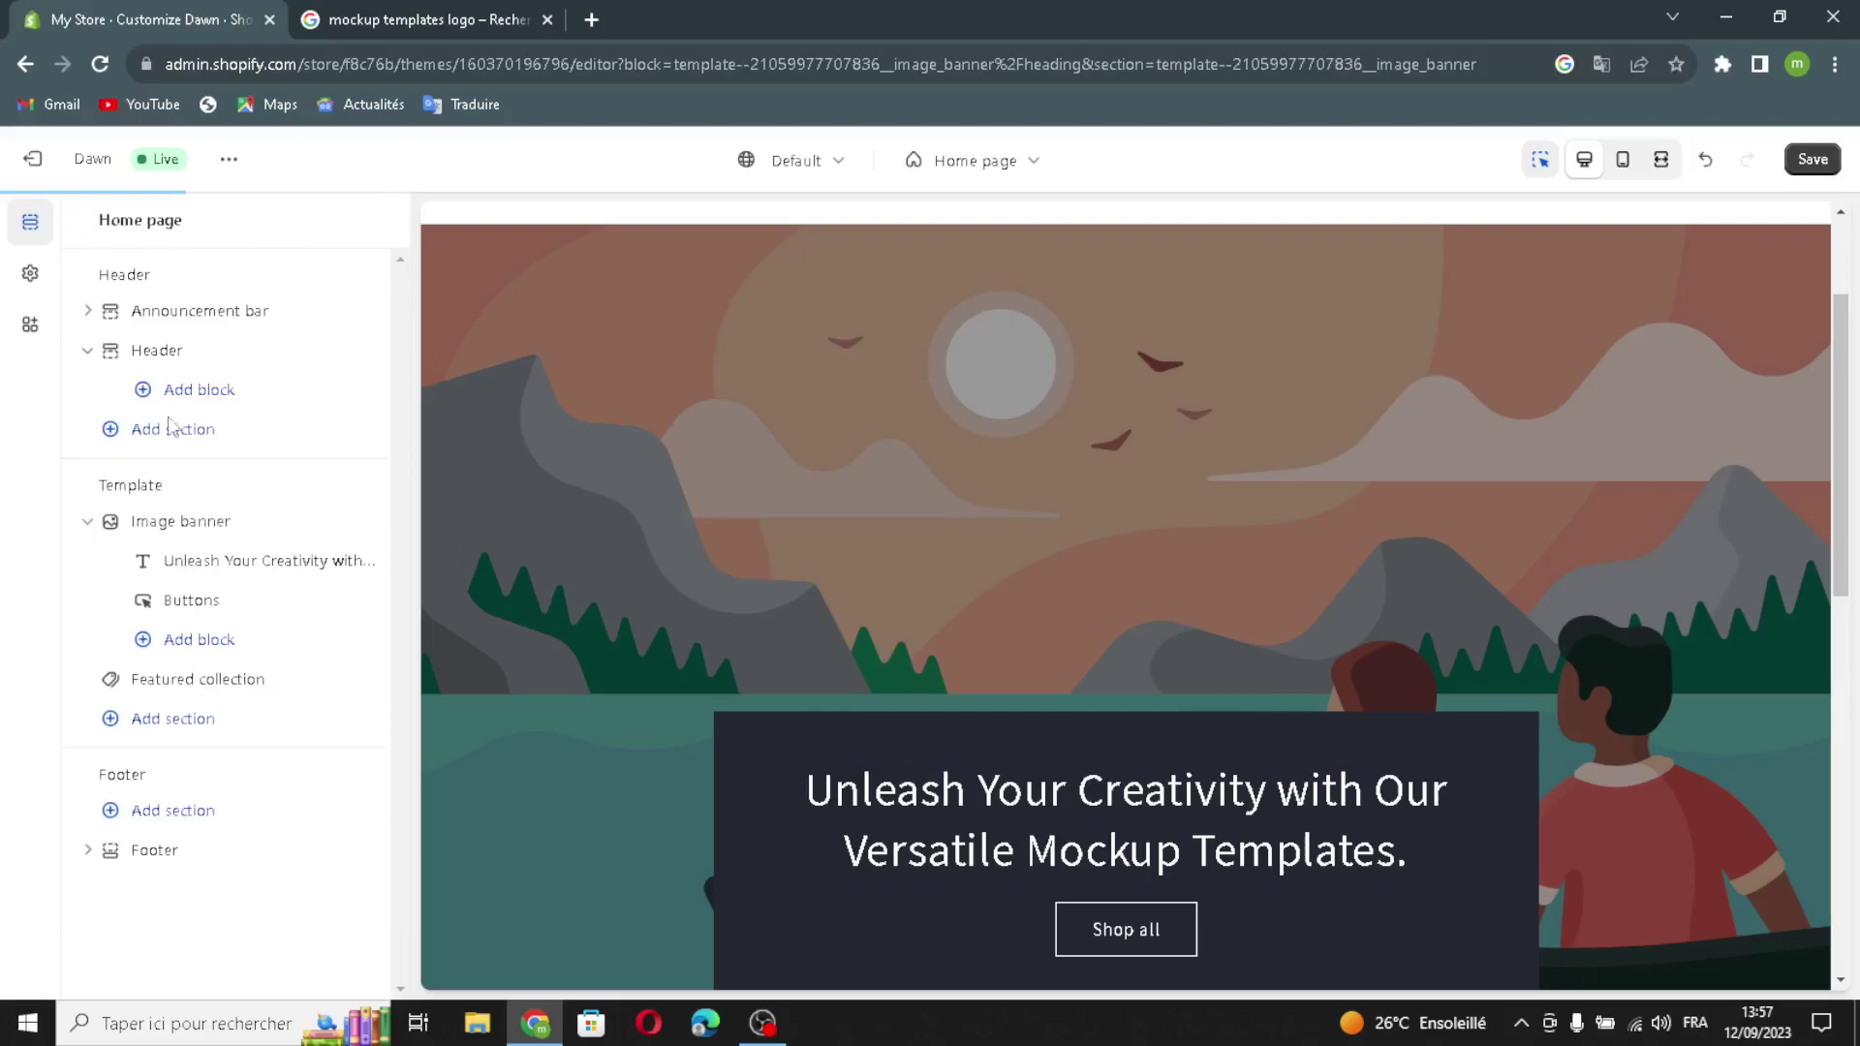
Review the banner's Buttons block, enable the outline button style for the second button, and return to the section list
{"action": "left_click", "coordinate": [247, 601]}
{"action": "left_click_drag", "start_coordinate": [202, 328], "coordinate": [33, 325]}
{"action": "left_click", "coordinate": [279, 327]}
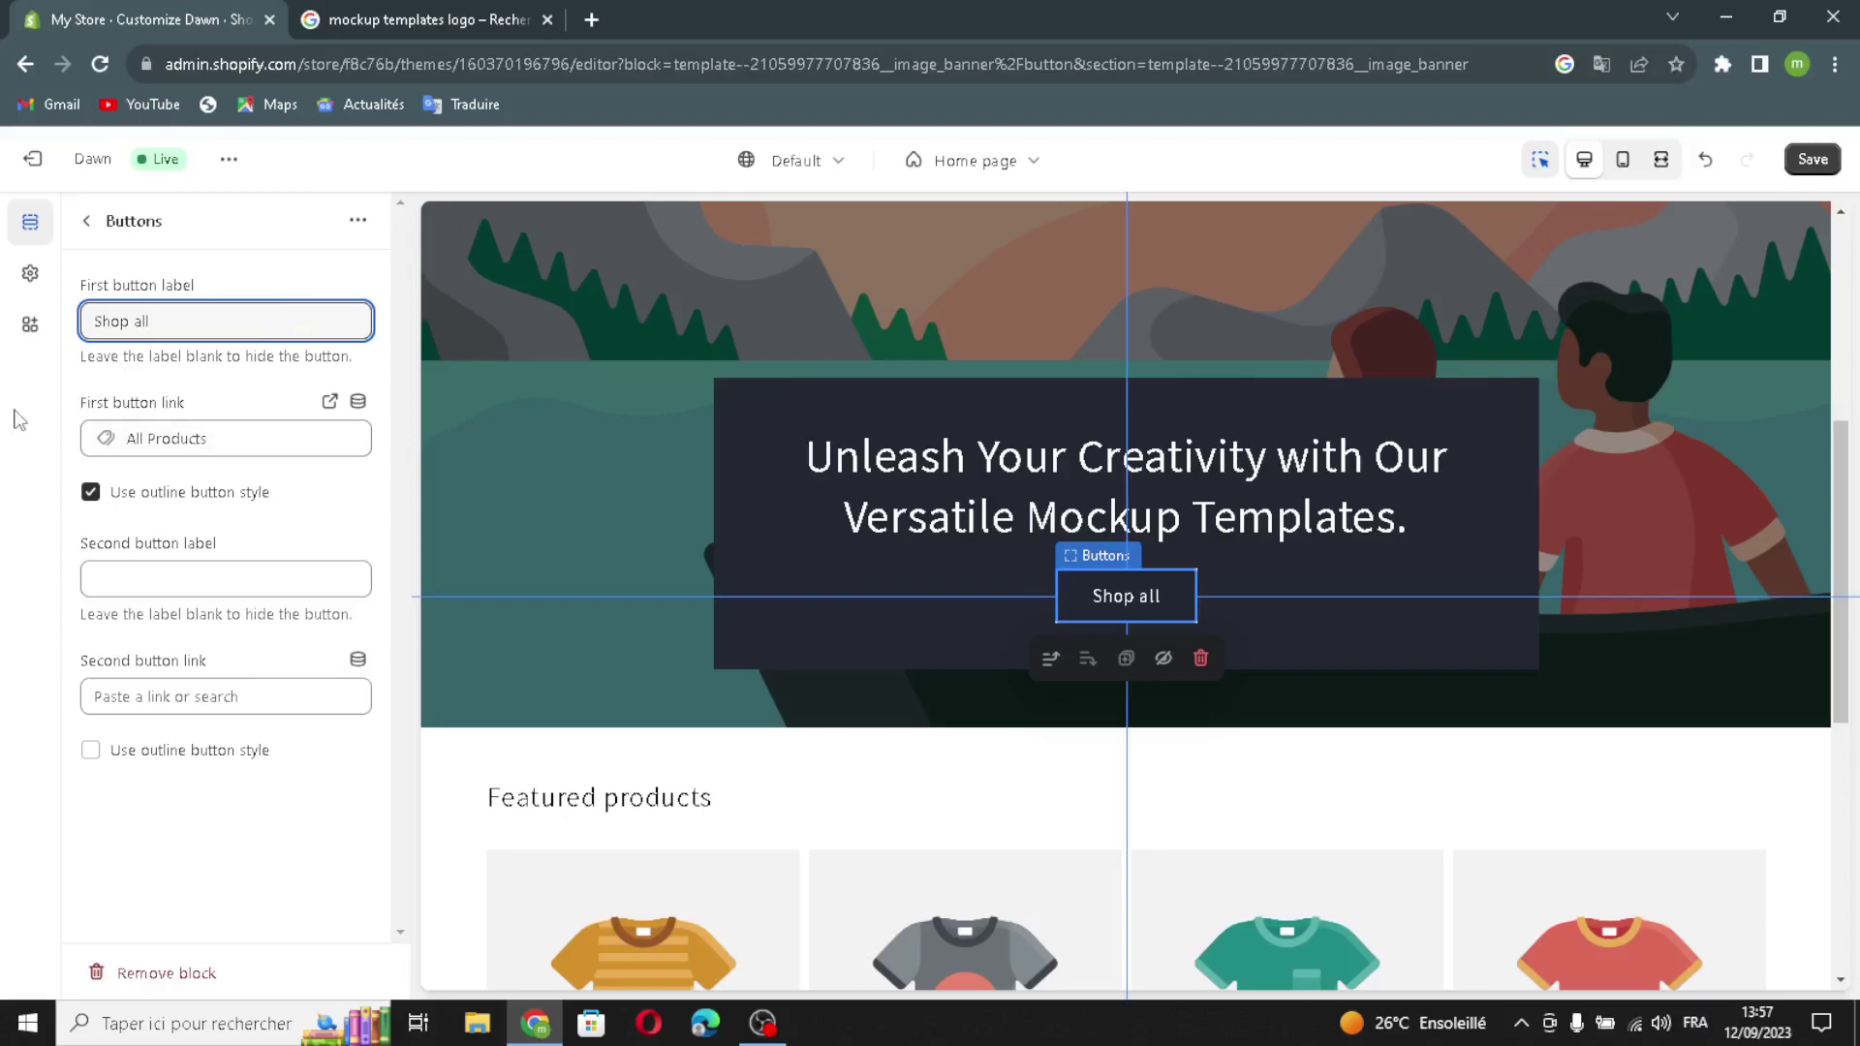
{"action": "left_click", "coordinate": [87, 493]}
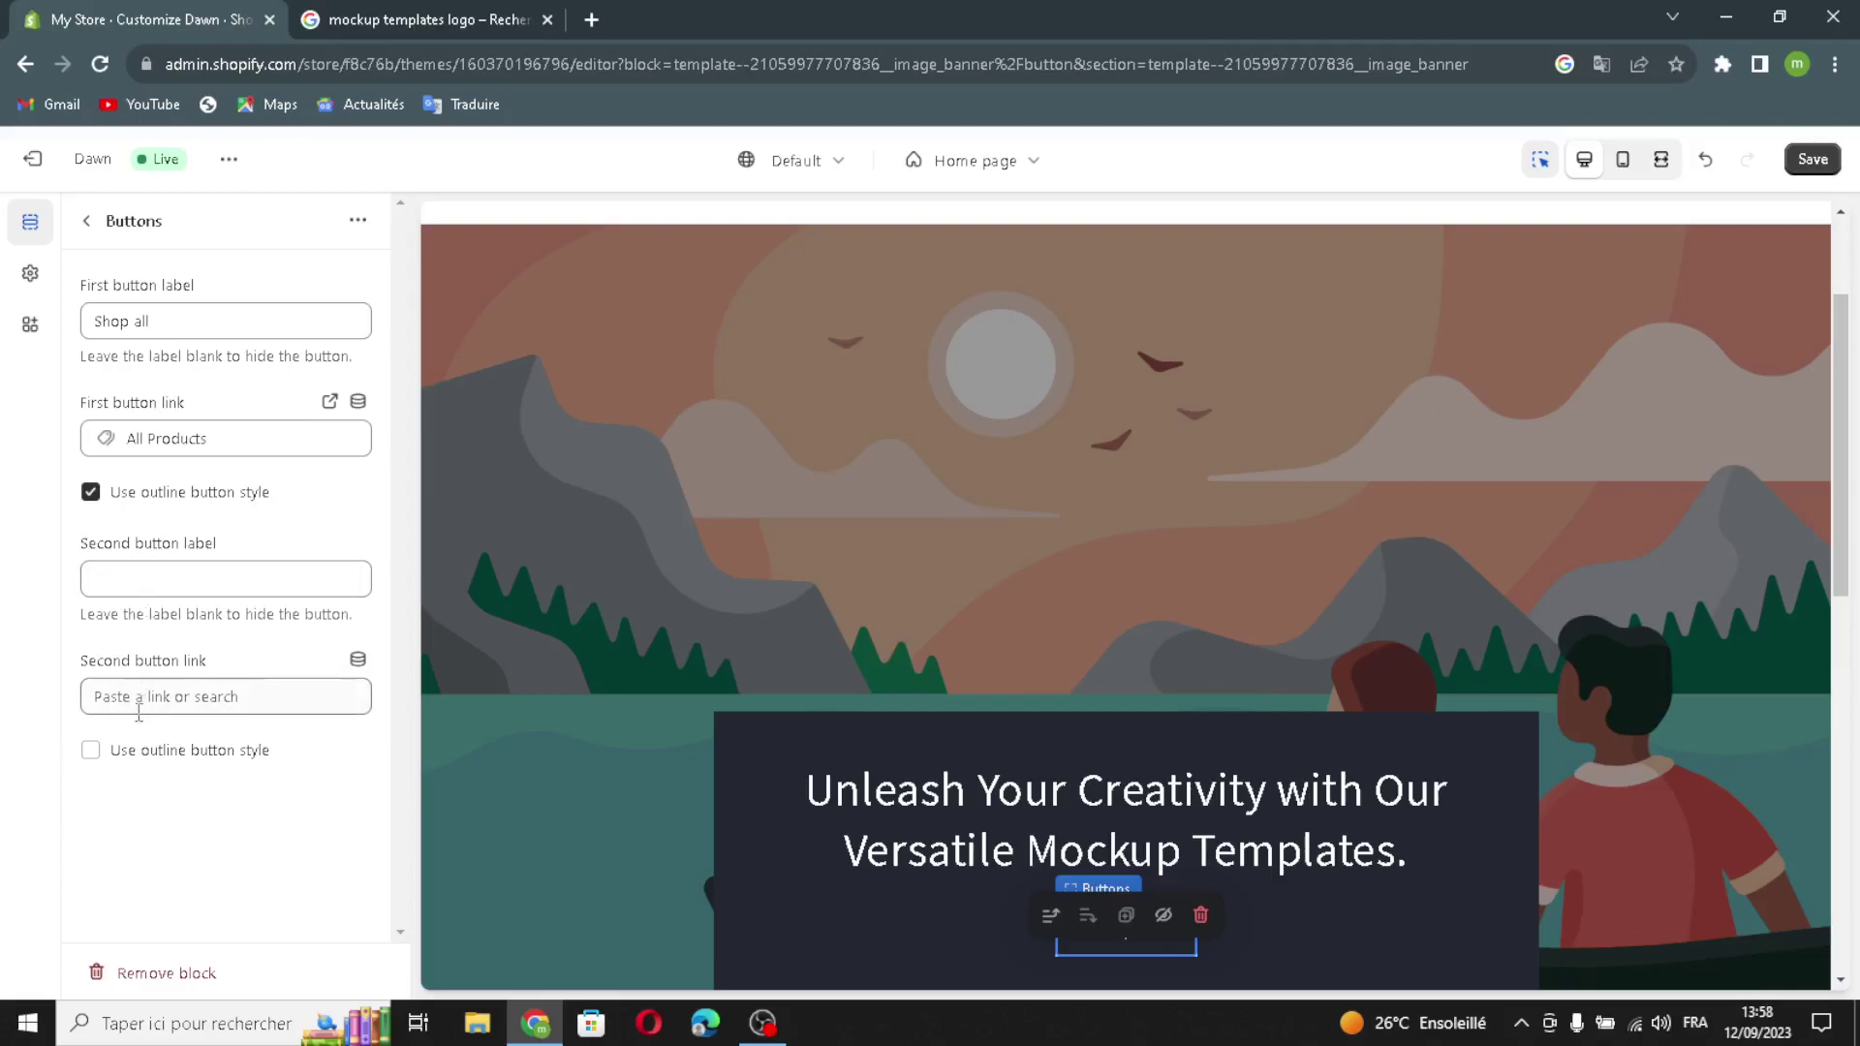
{"action": "left_click", "coordinate": [90, 750]}
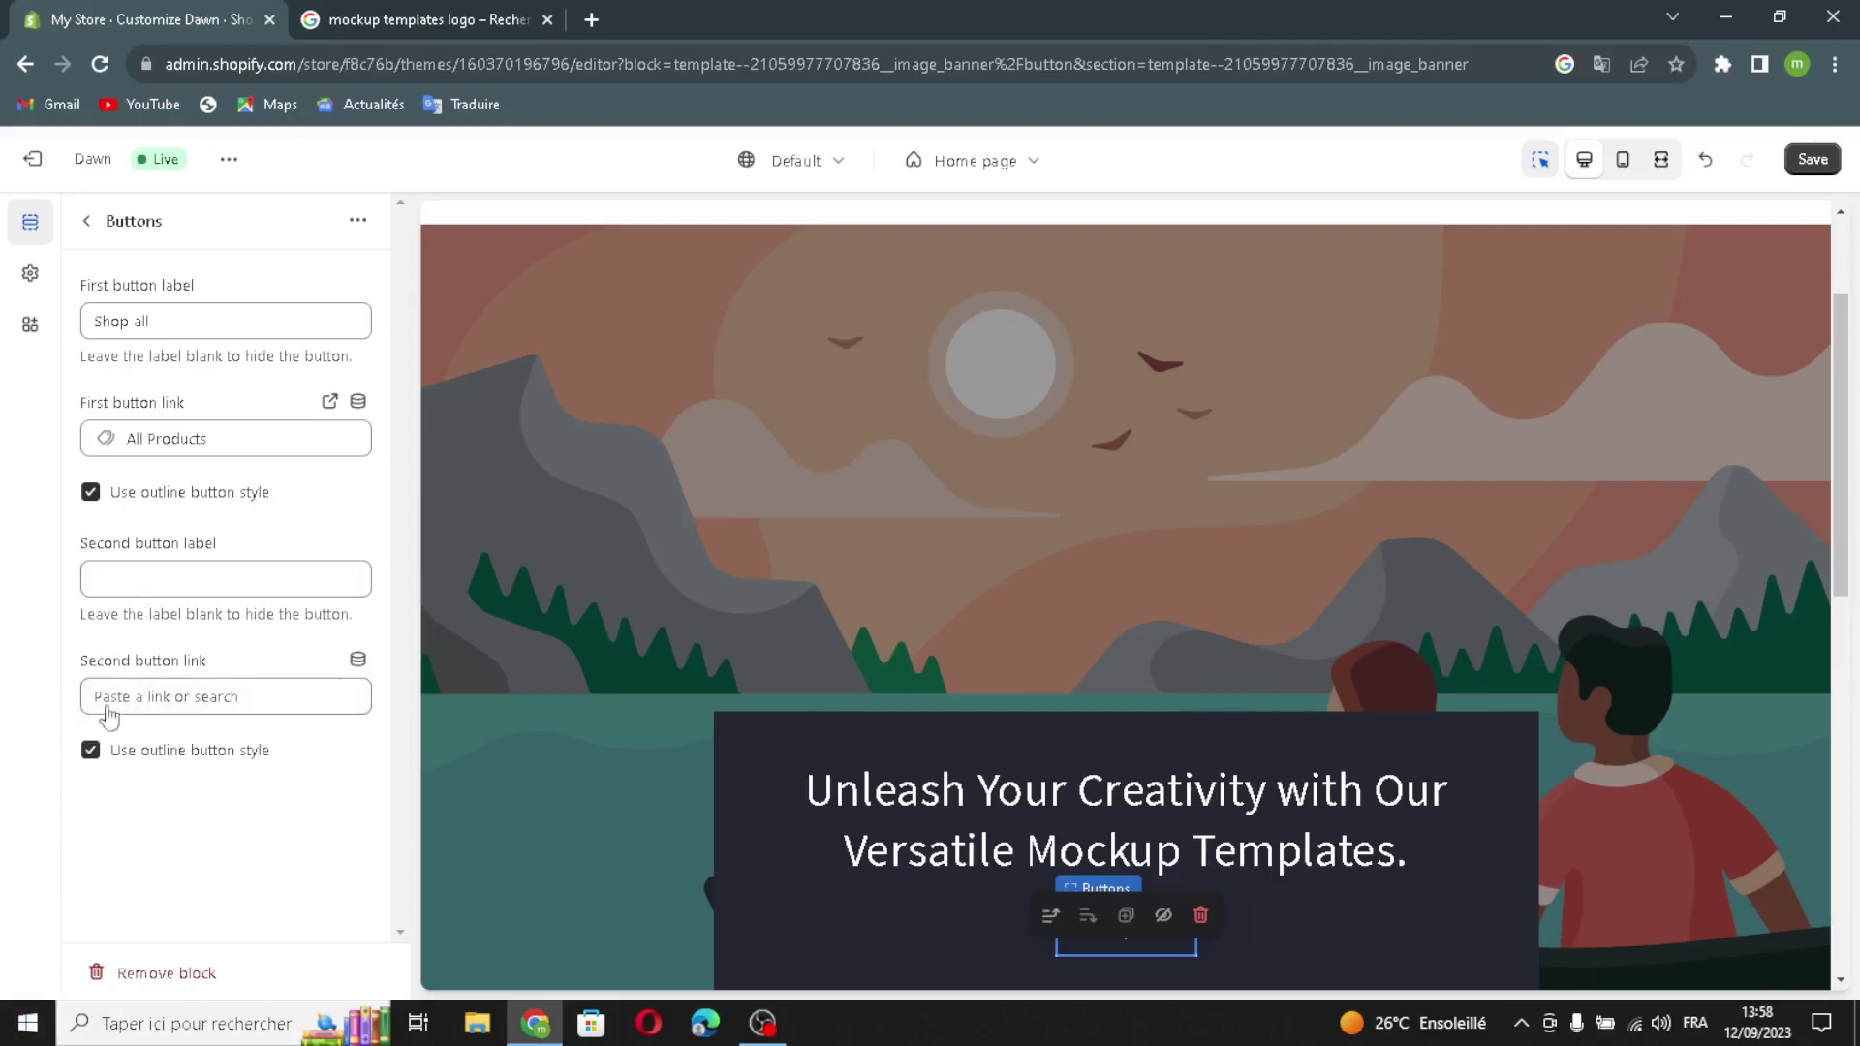
{"action": "left_click", "coordinate": [89, 222]}
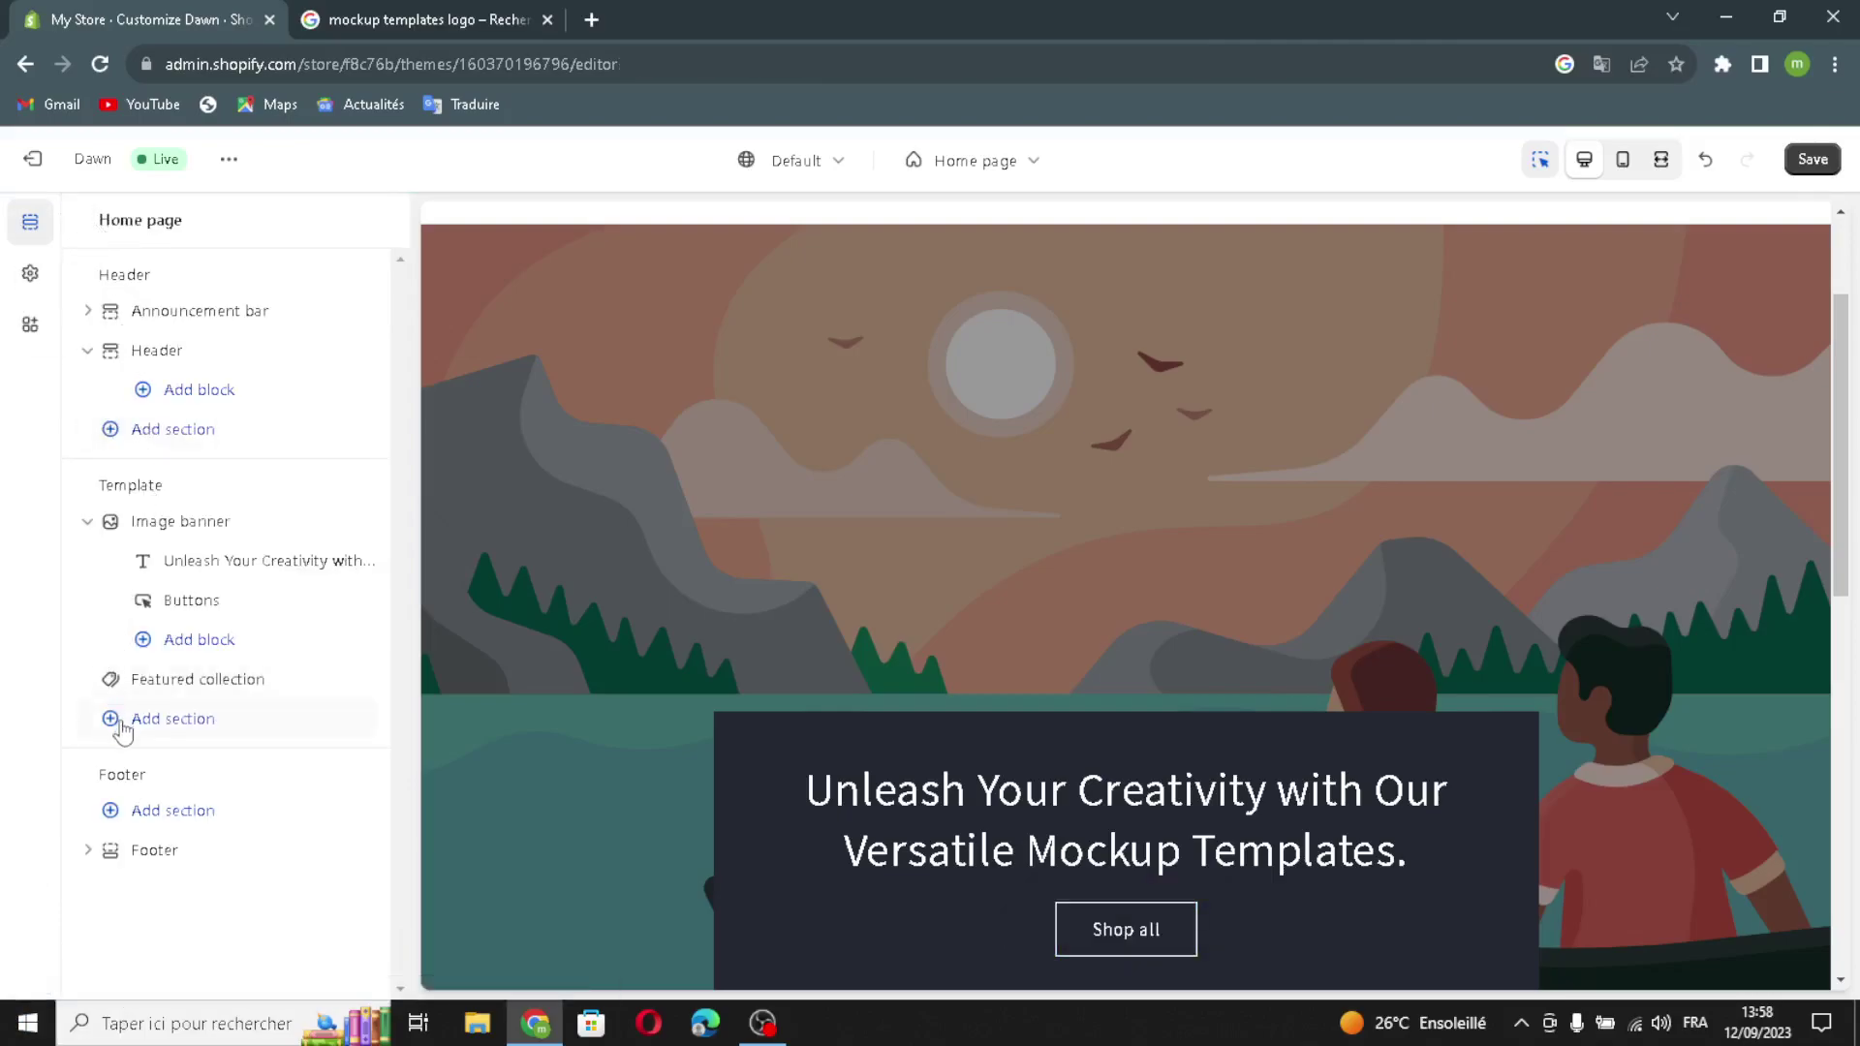
Generate a Featured collection heading about "mockup templates" and apply the suggestion "Elevate your design game with professional mockup templates."
{"action": "left_click", "coordinate": [145, 686]}
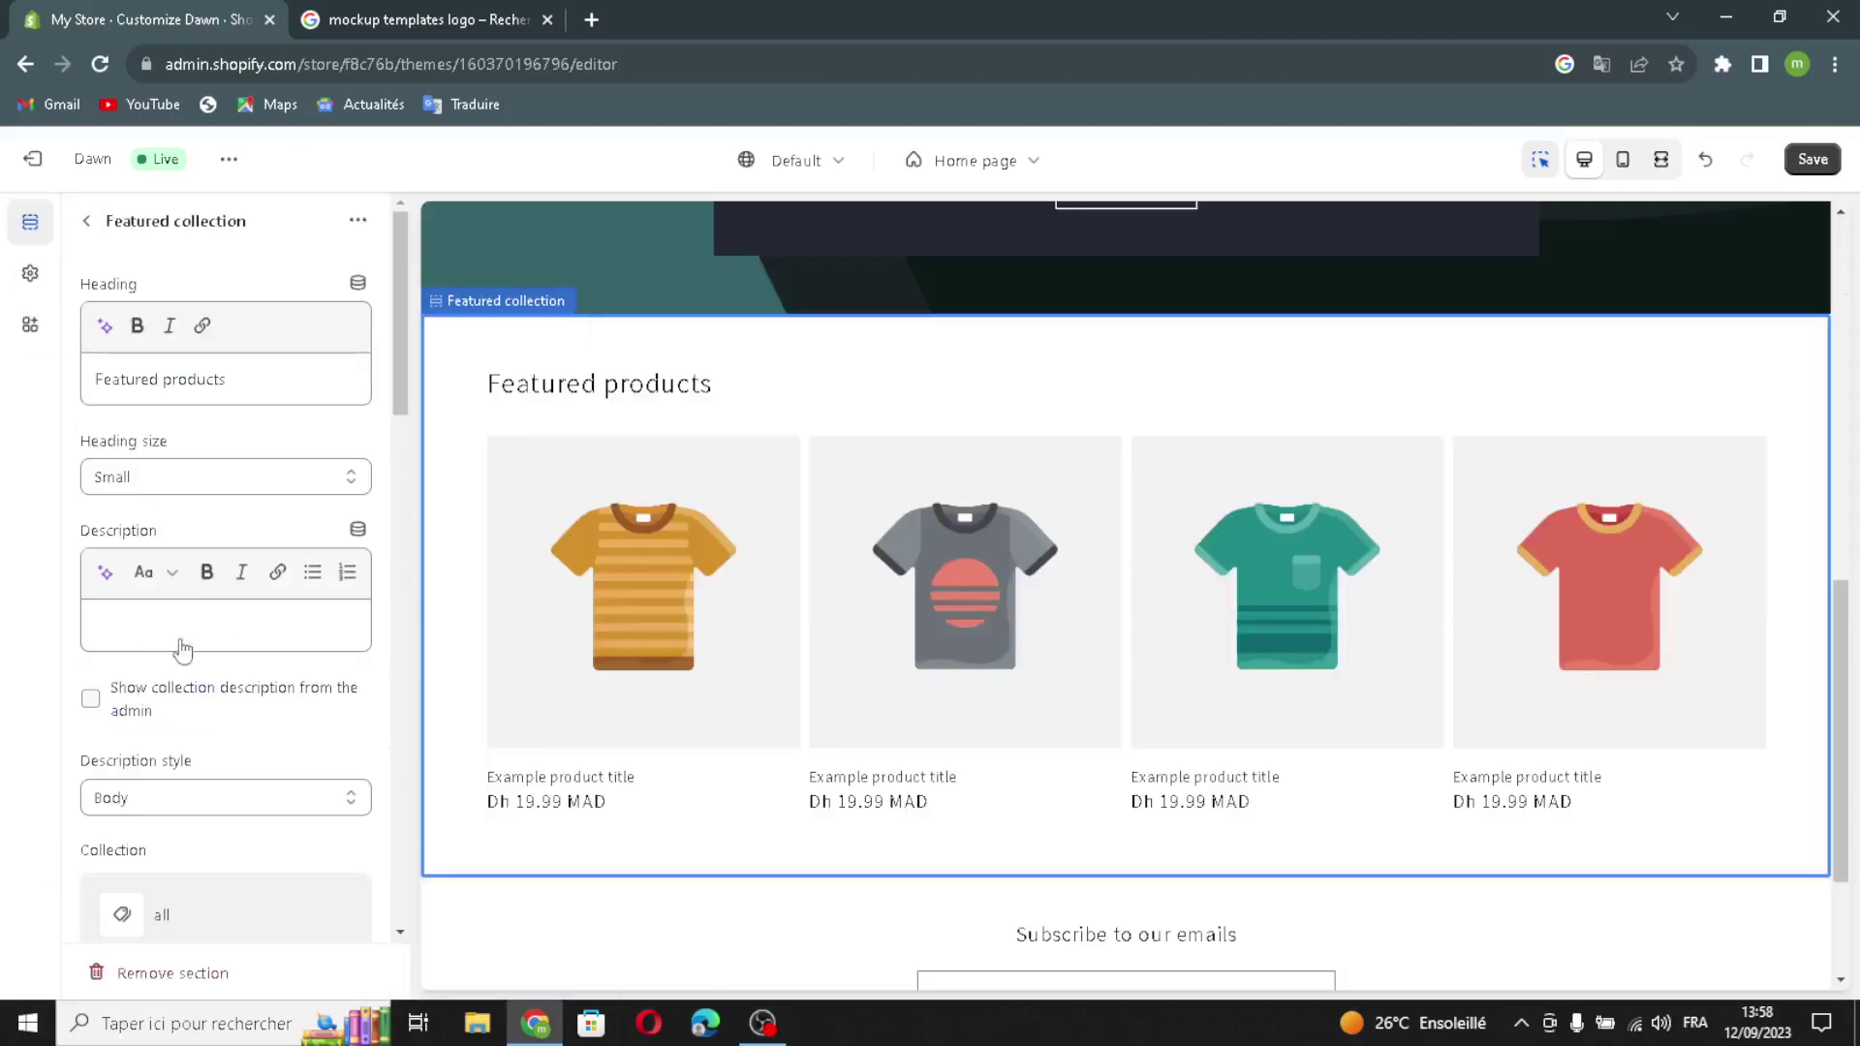
{"action": "left_click", "coordinate": [250, 373]}
{"action": "left_click", "coordinate": [105, 326]}
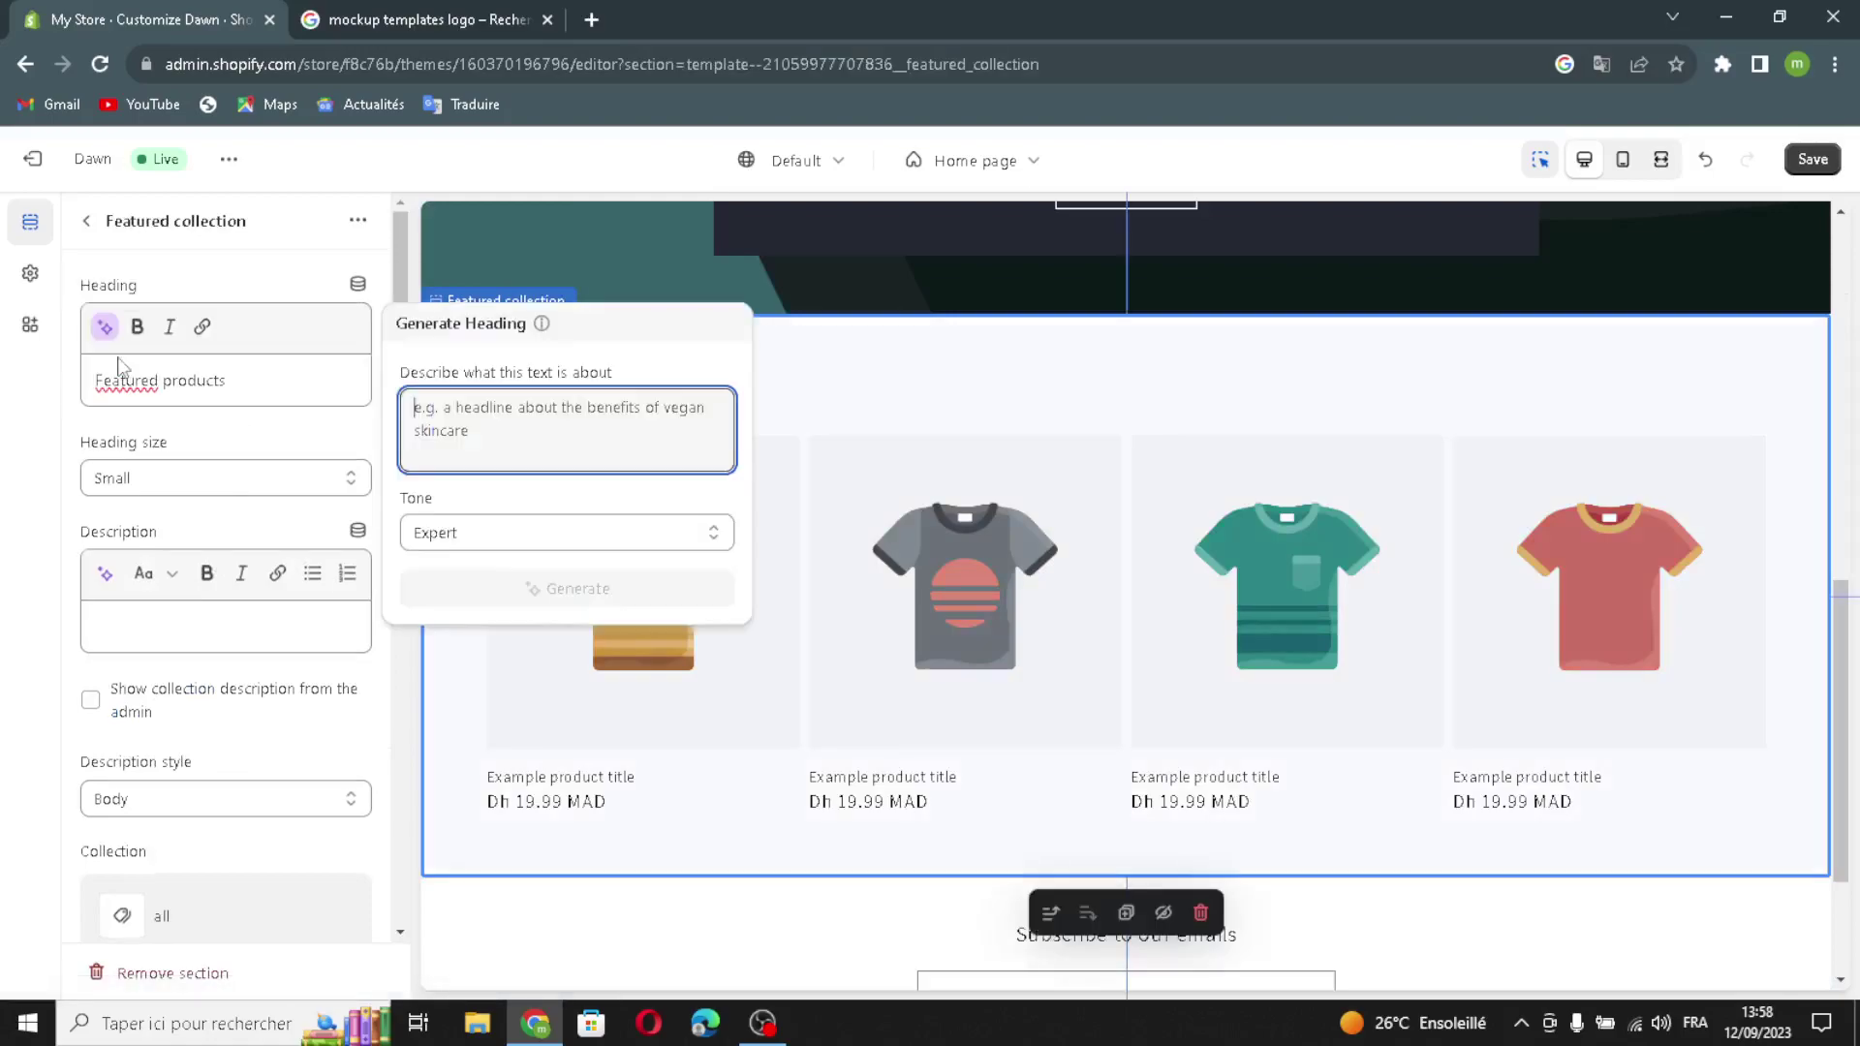
{"action": "type", "text": "moc"}
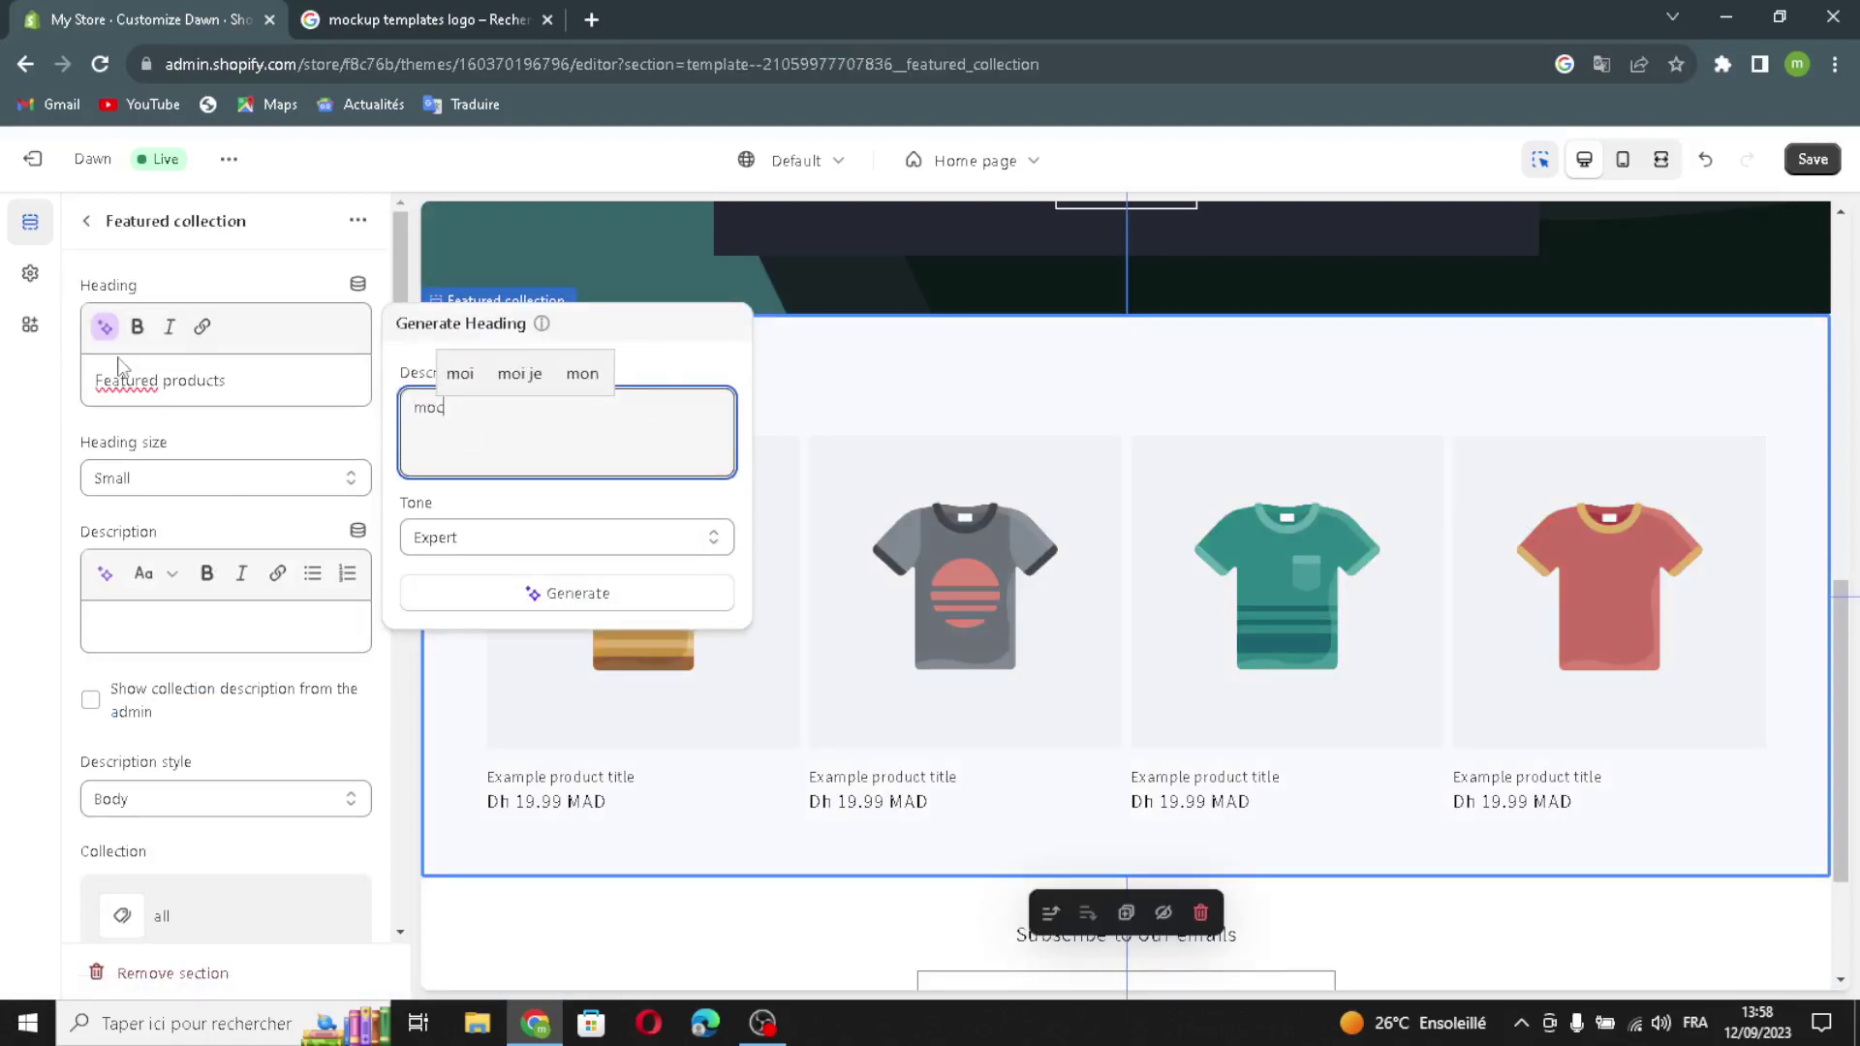
{"action": "type", "text": "kup "}
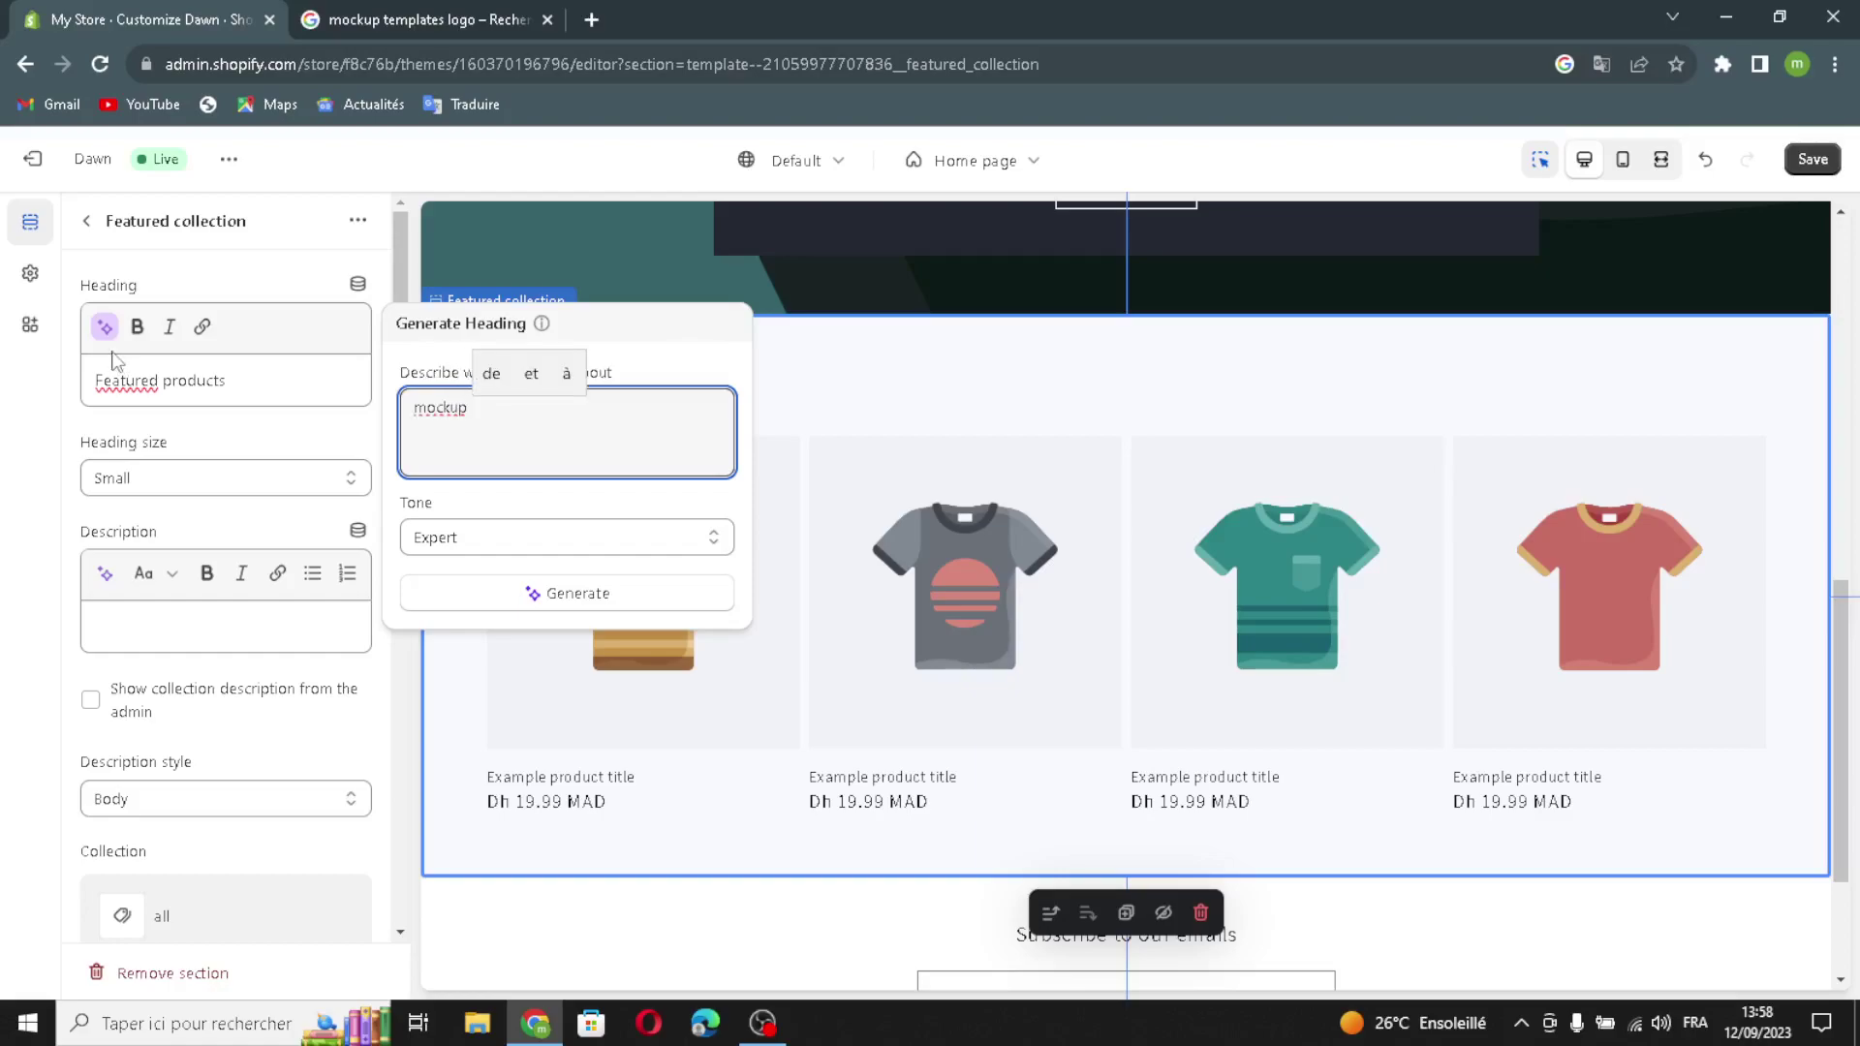
{"action": "type", "text": "tem"}
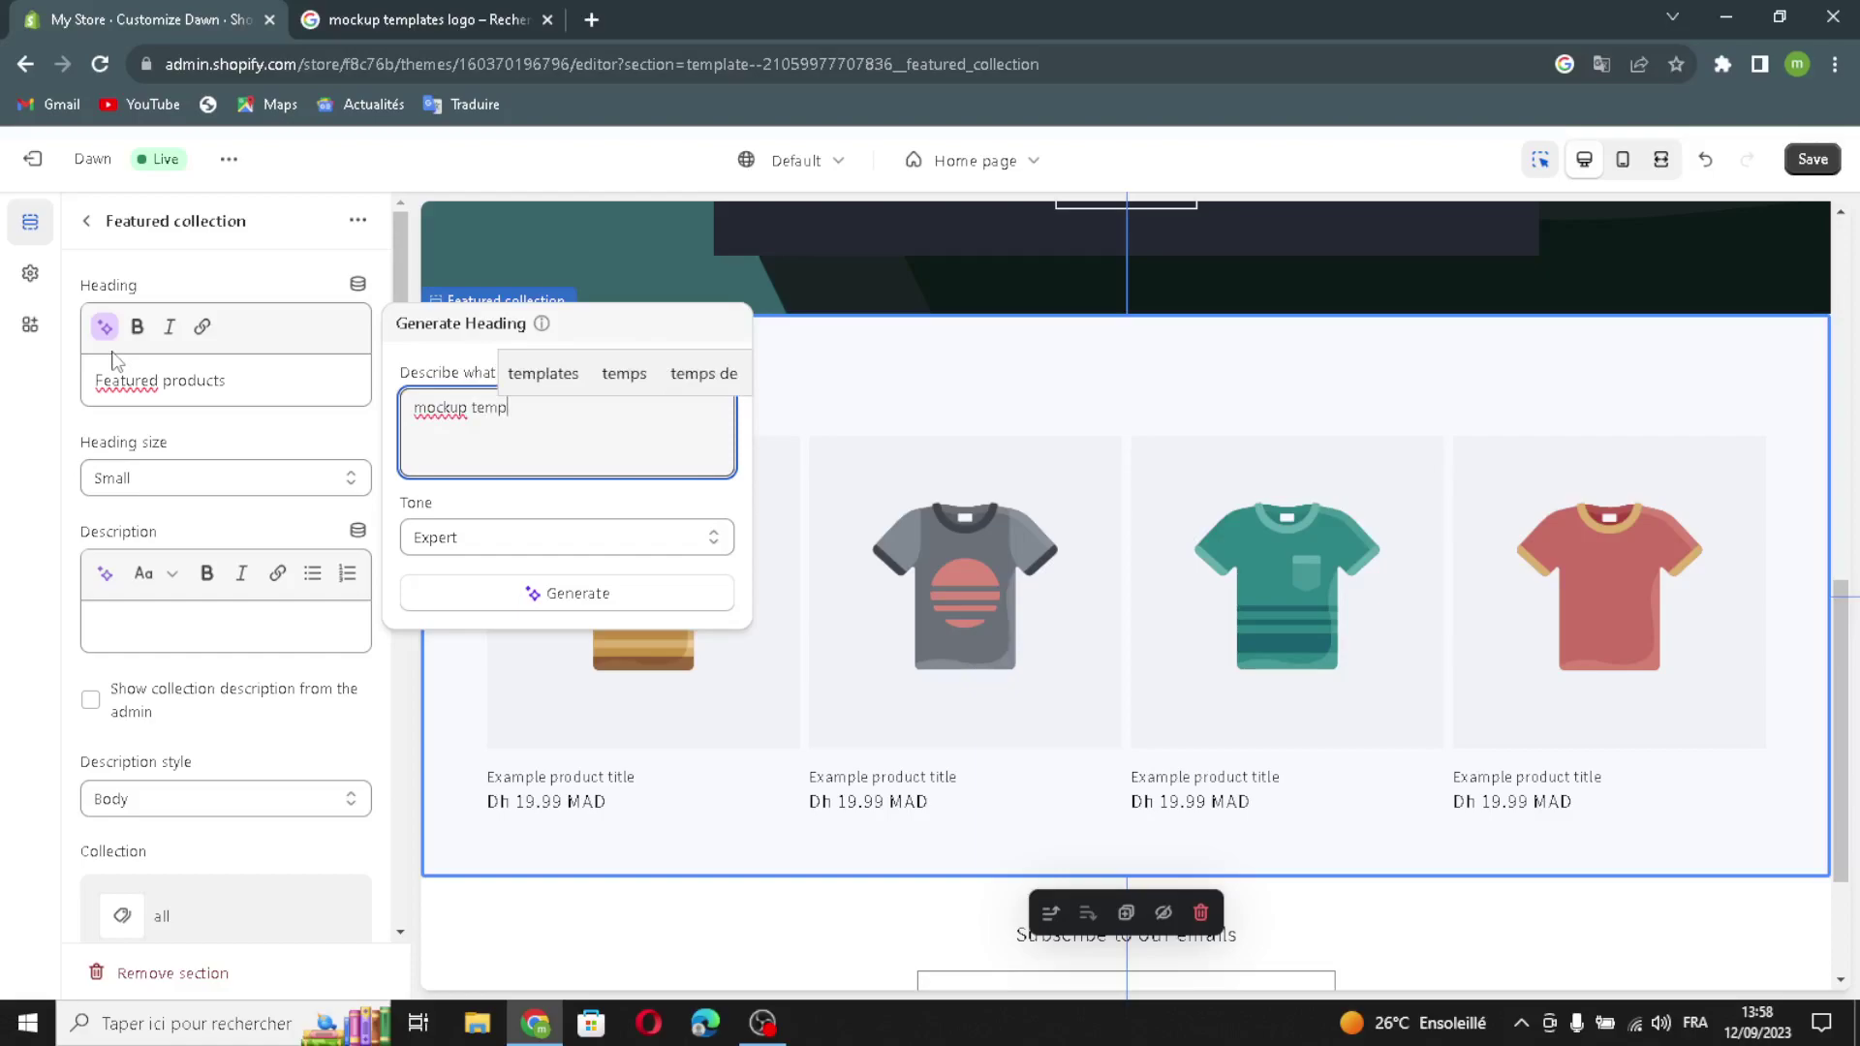
{"action": "type", "text": "p"}
{"action": "left_click", "coordinate": [513, 374]}
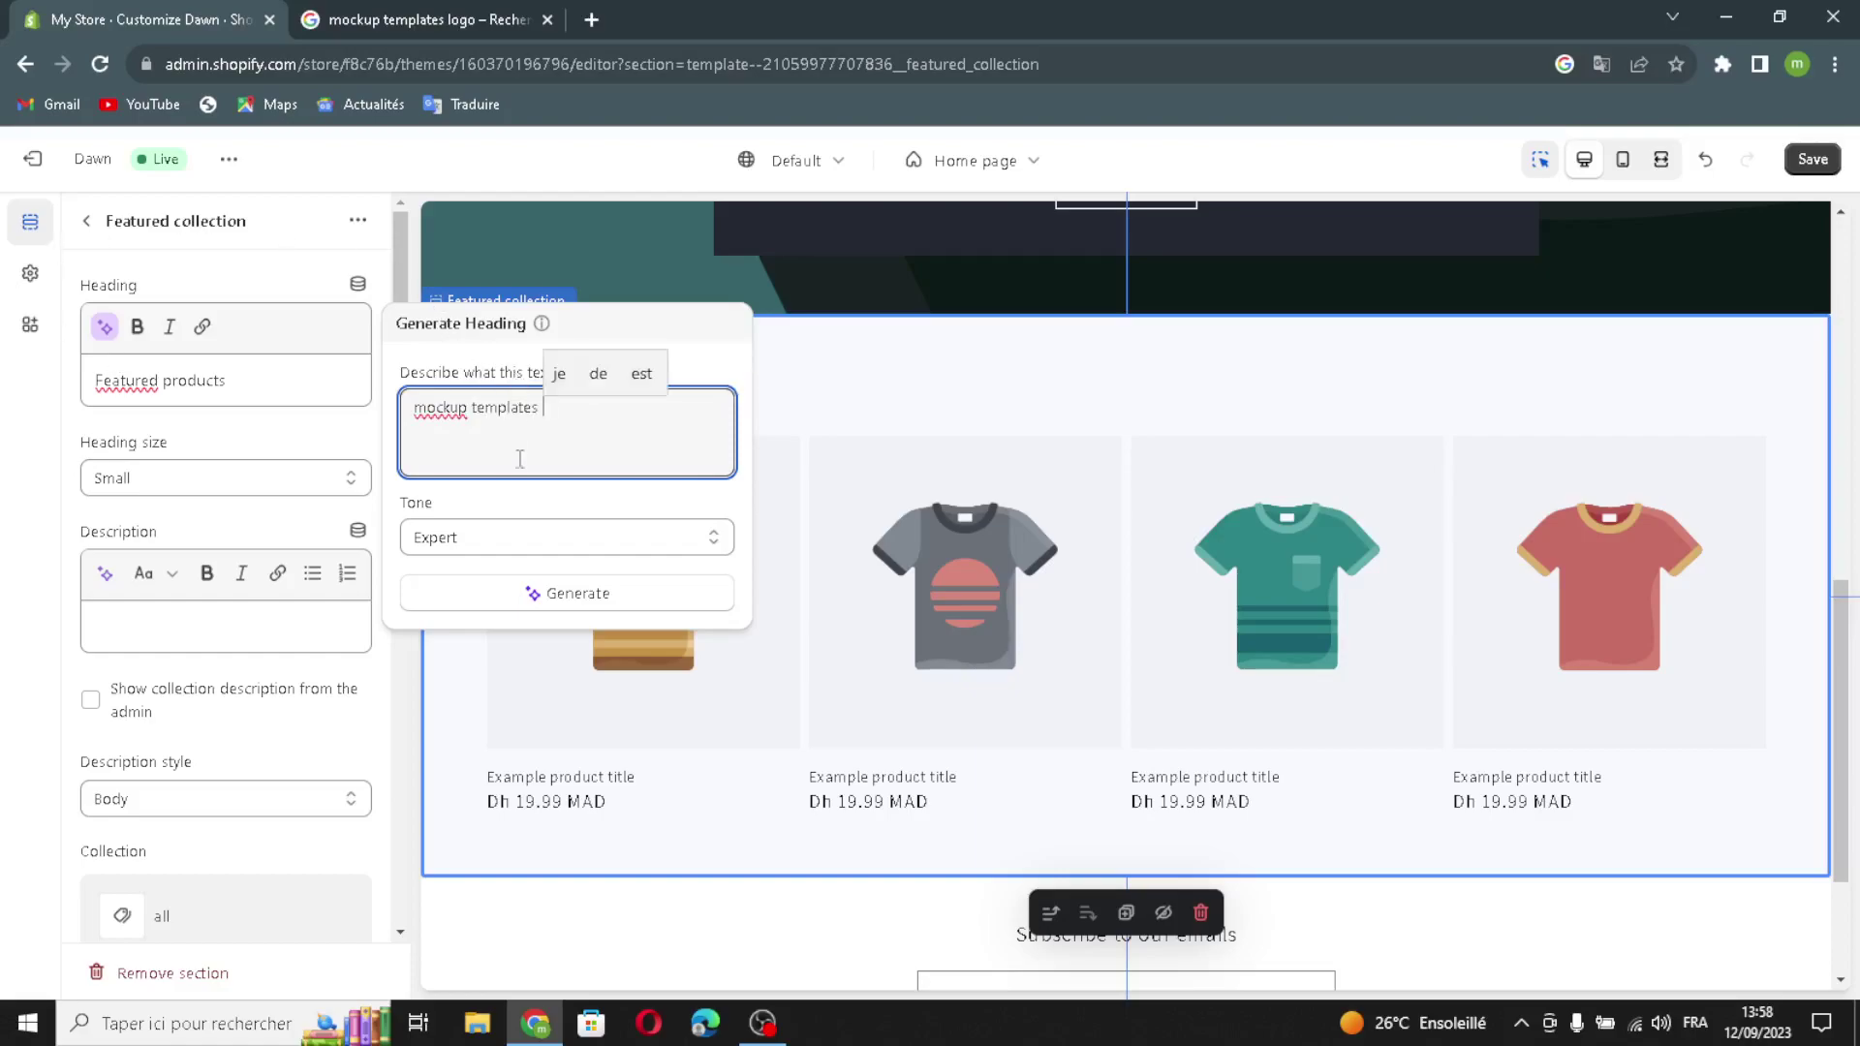
{"action": "left_click", "coordinate": [550, 588]}
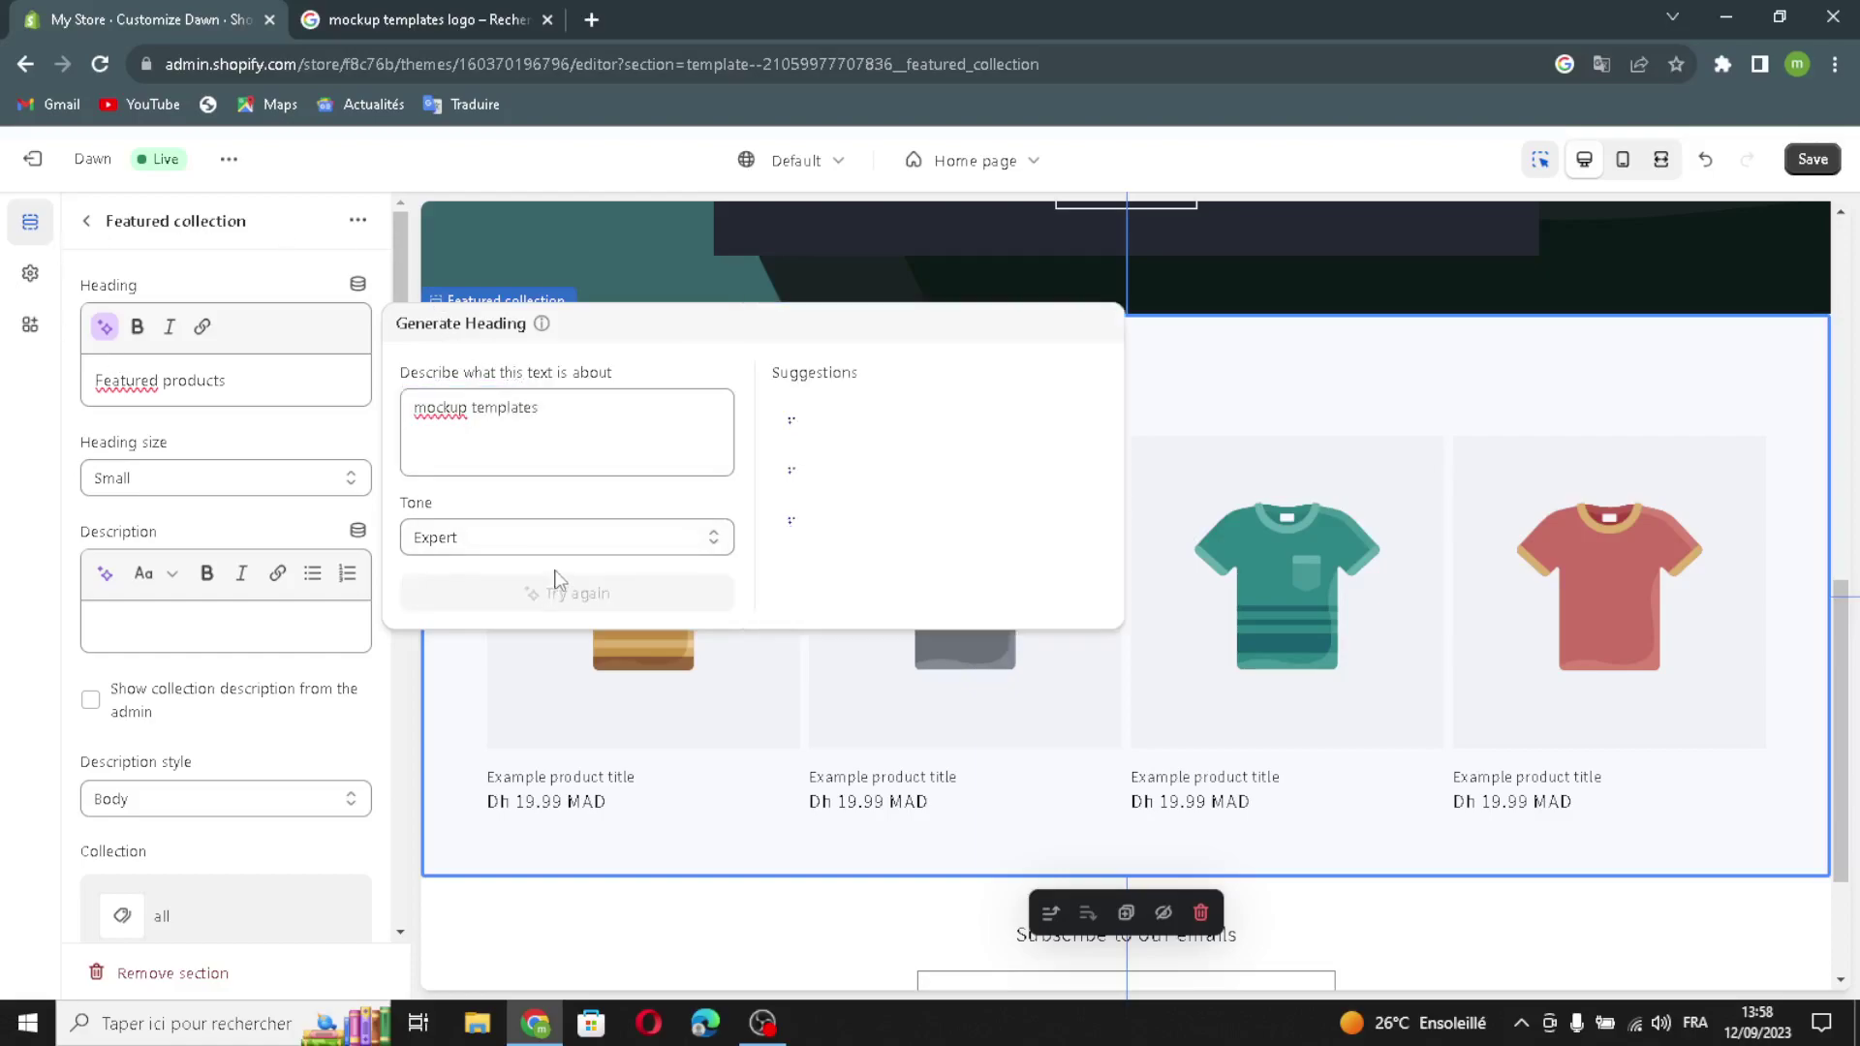
{"action": "left_click", "coordinate": [949, 427]}
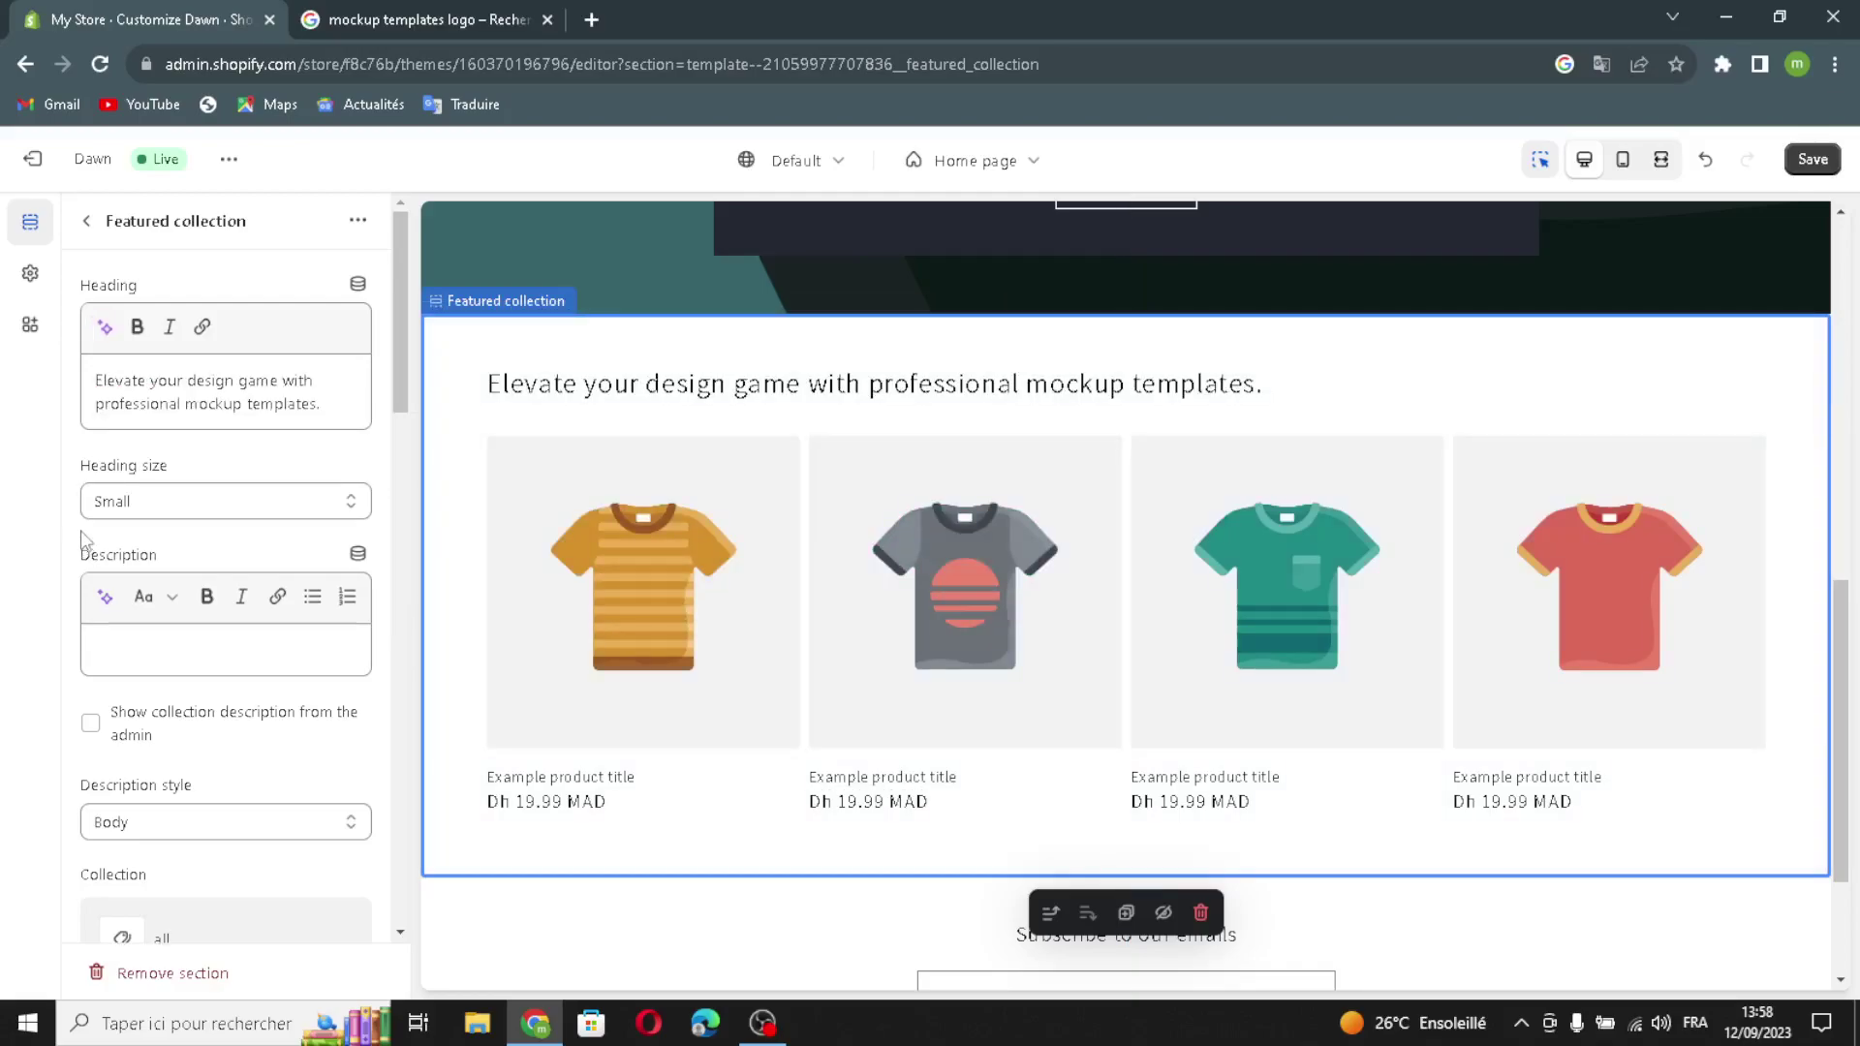
Set the Featured collection's heading size to Medium and show the collection description from the admin
{"action": "left_click", "coordinate": [117, 499]}
{"action": "left_click", "coordinate": [108, 550]}
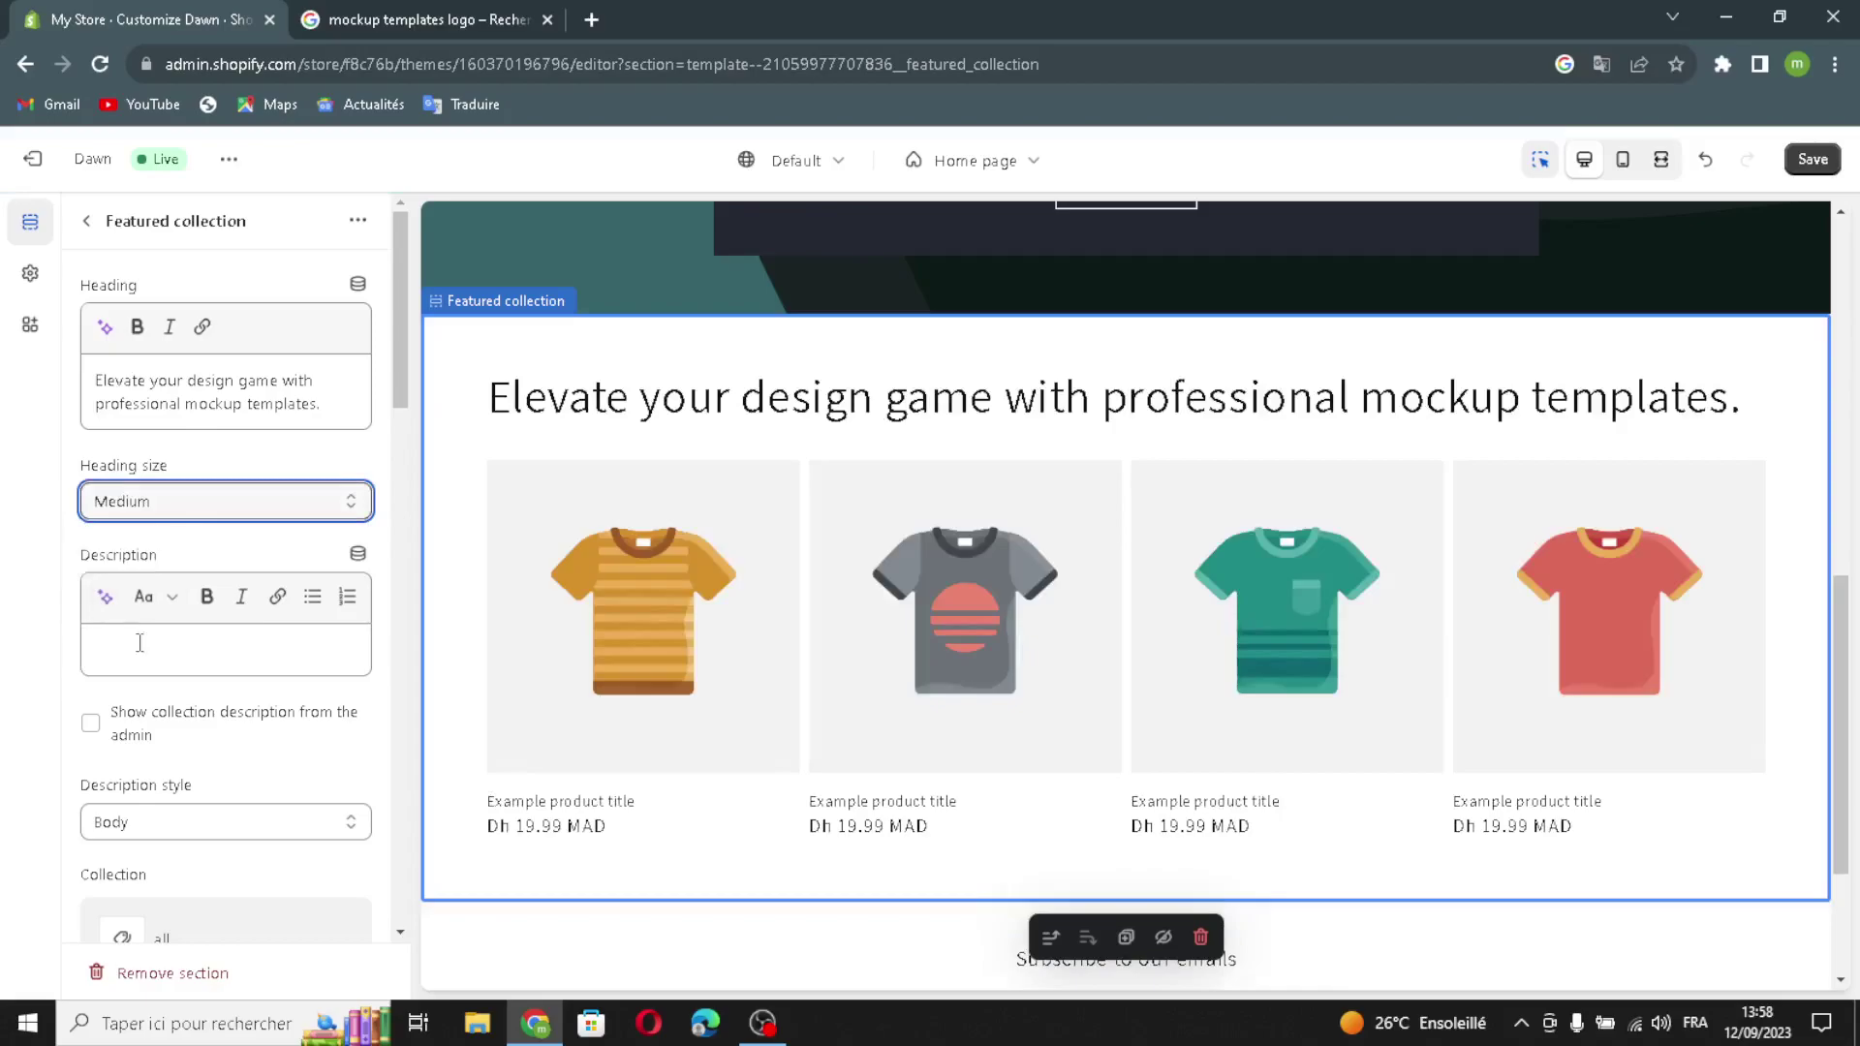
{"action": "left_click", "coordinate": [96, 736]}
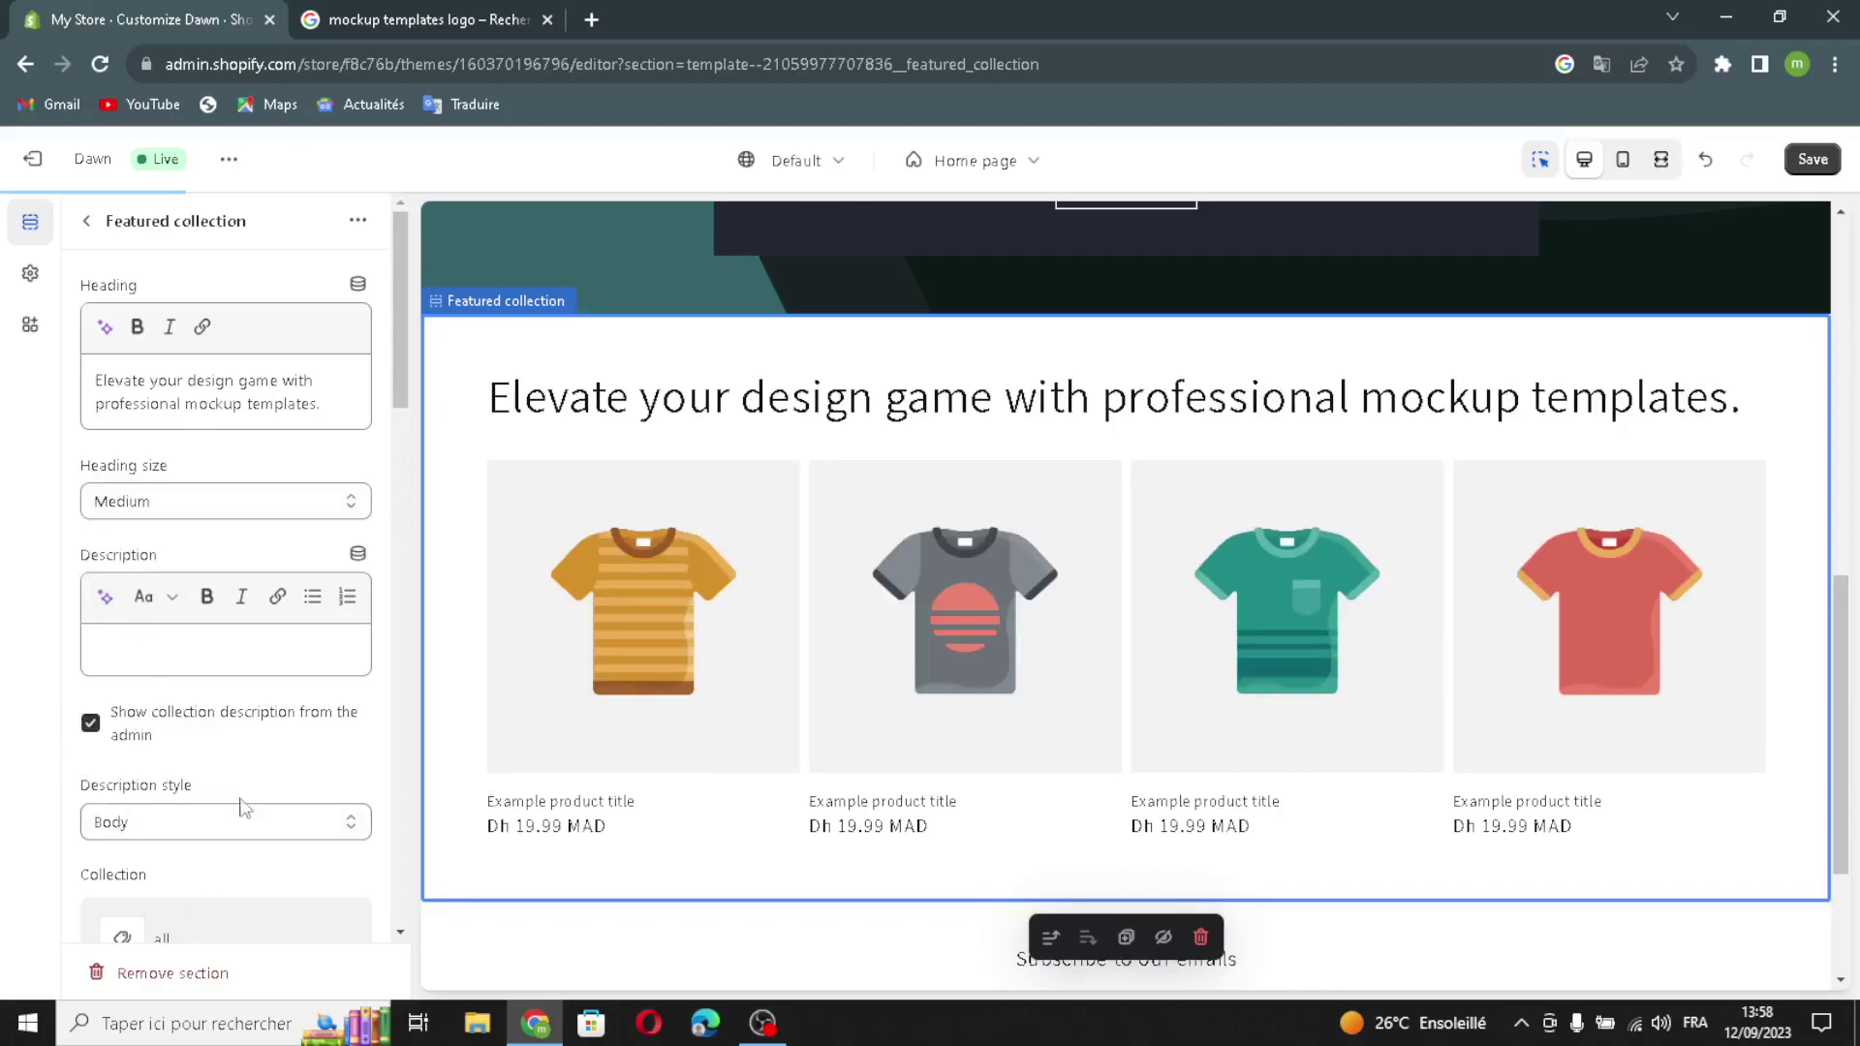
Check the Featured collection's description style choices and make its products full width
{"action": "left_click", "coordinate": [110, 822]}
{"action": "left_click", "coordinate": [108, 824]}
{"action": "left_click", "coordinate": [109, 823]}
{"action": "left_click", "coordinate": [109, 823]}
{"action": "scroll", "coordinate": [171, 831], "scroll_direction": "down", "scroll_amount": 3}
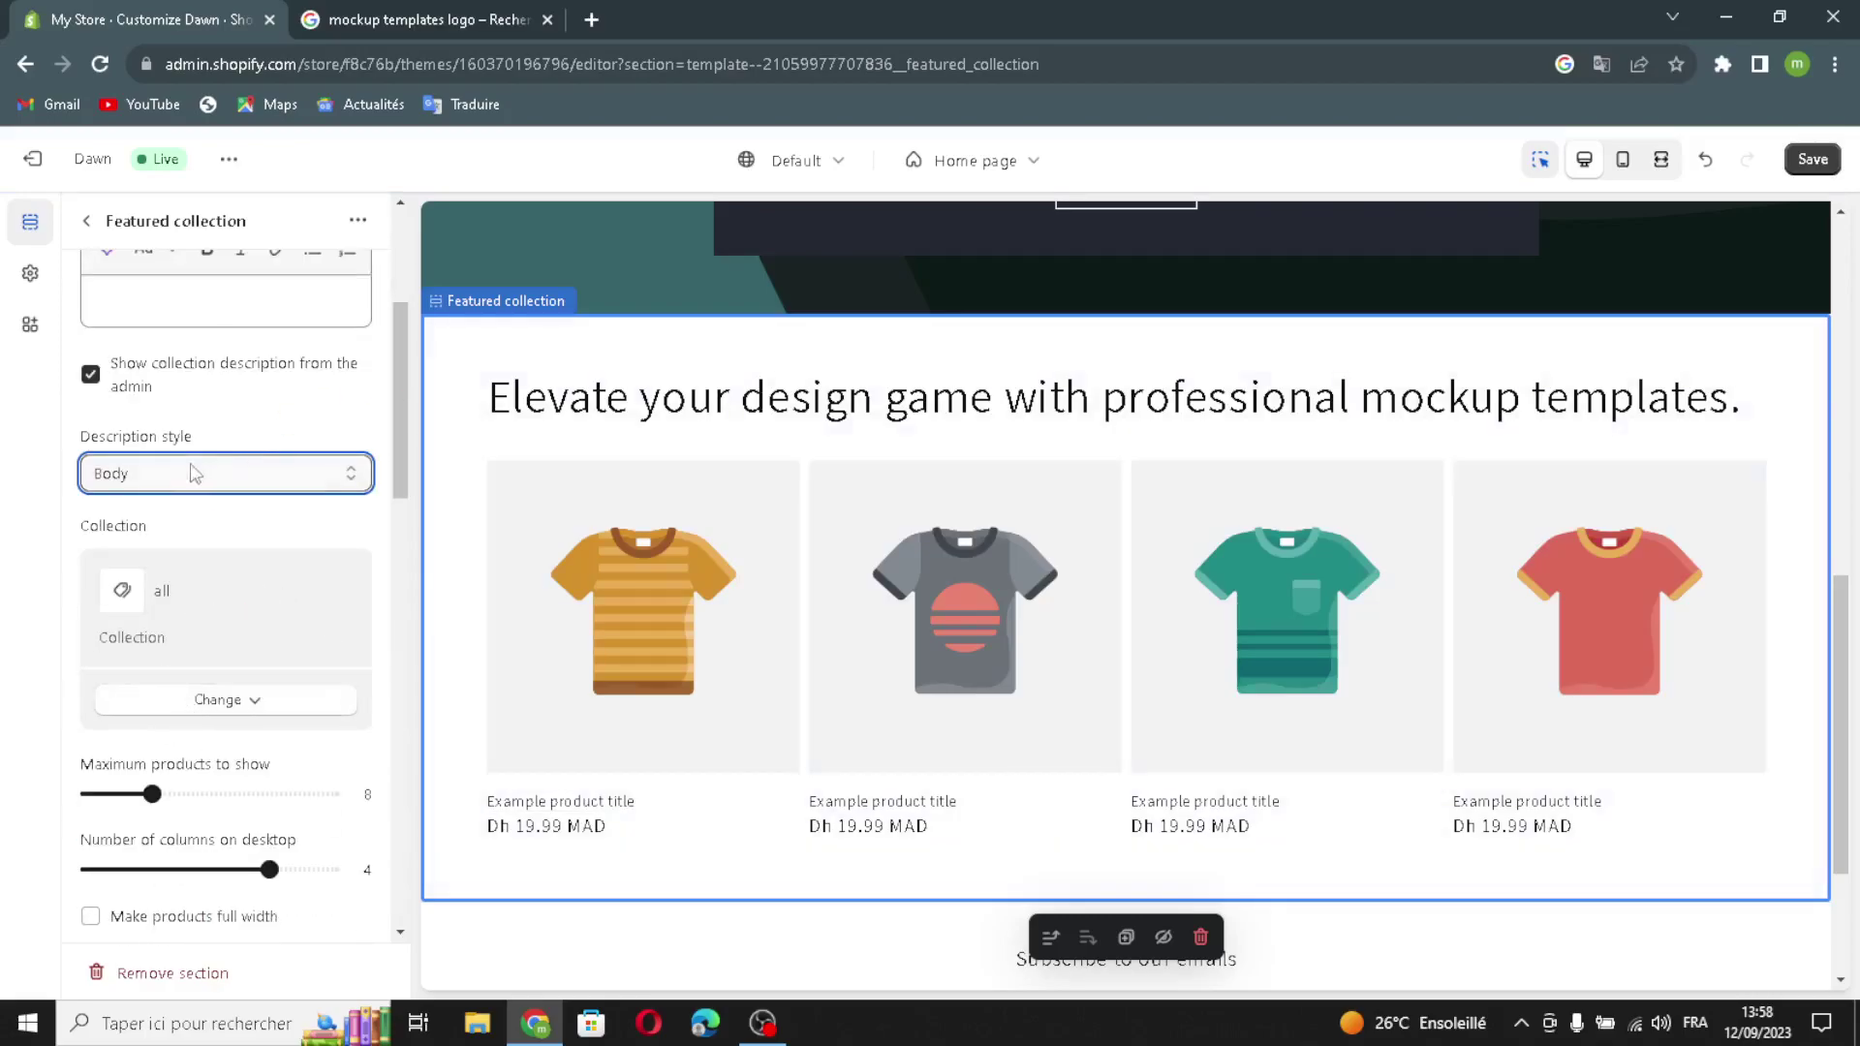
{"action": "scroll", "coordinate": [141, 722], "scroll_direction": "down", "scroll_amount": 2}
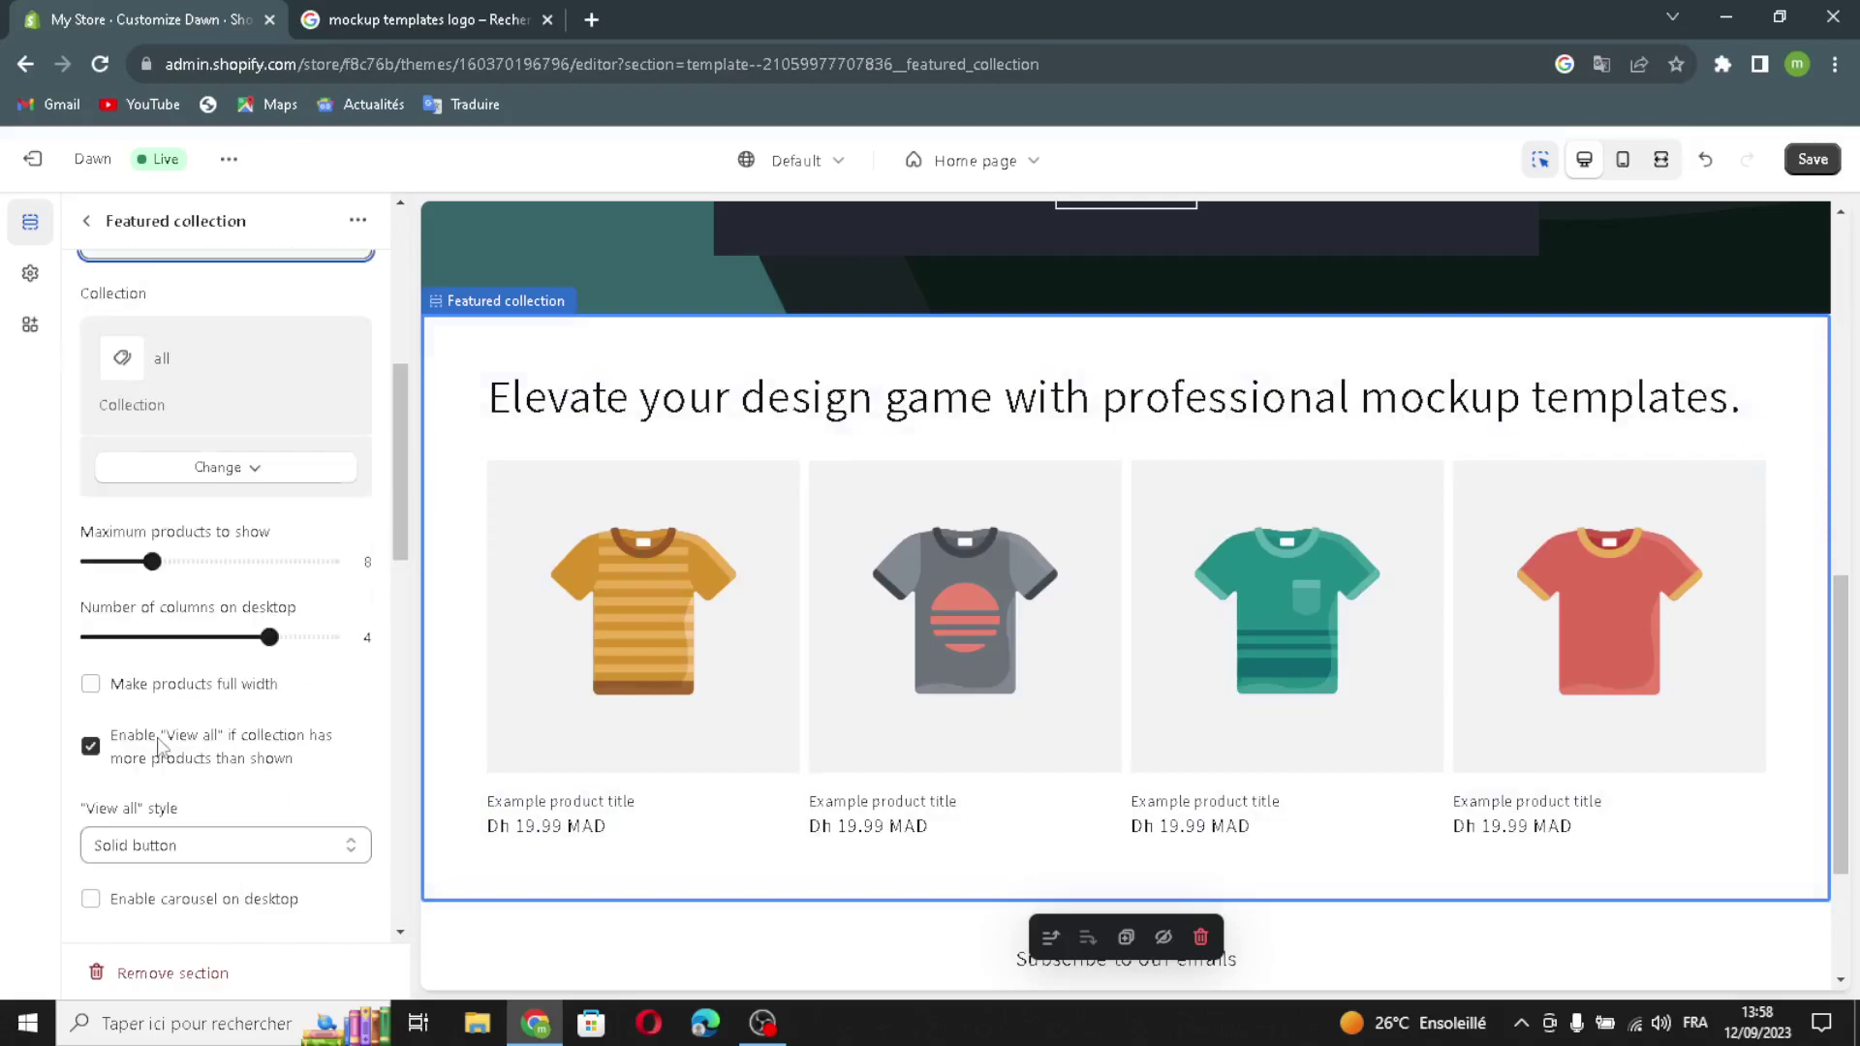
{"action": "left_click", "coordinate": [111, 690]}
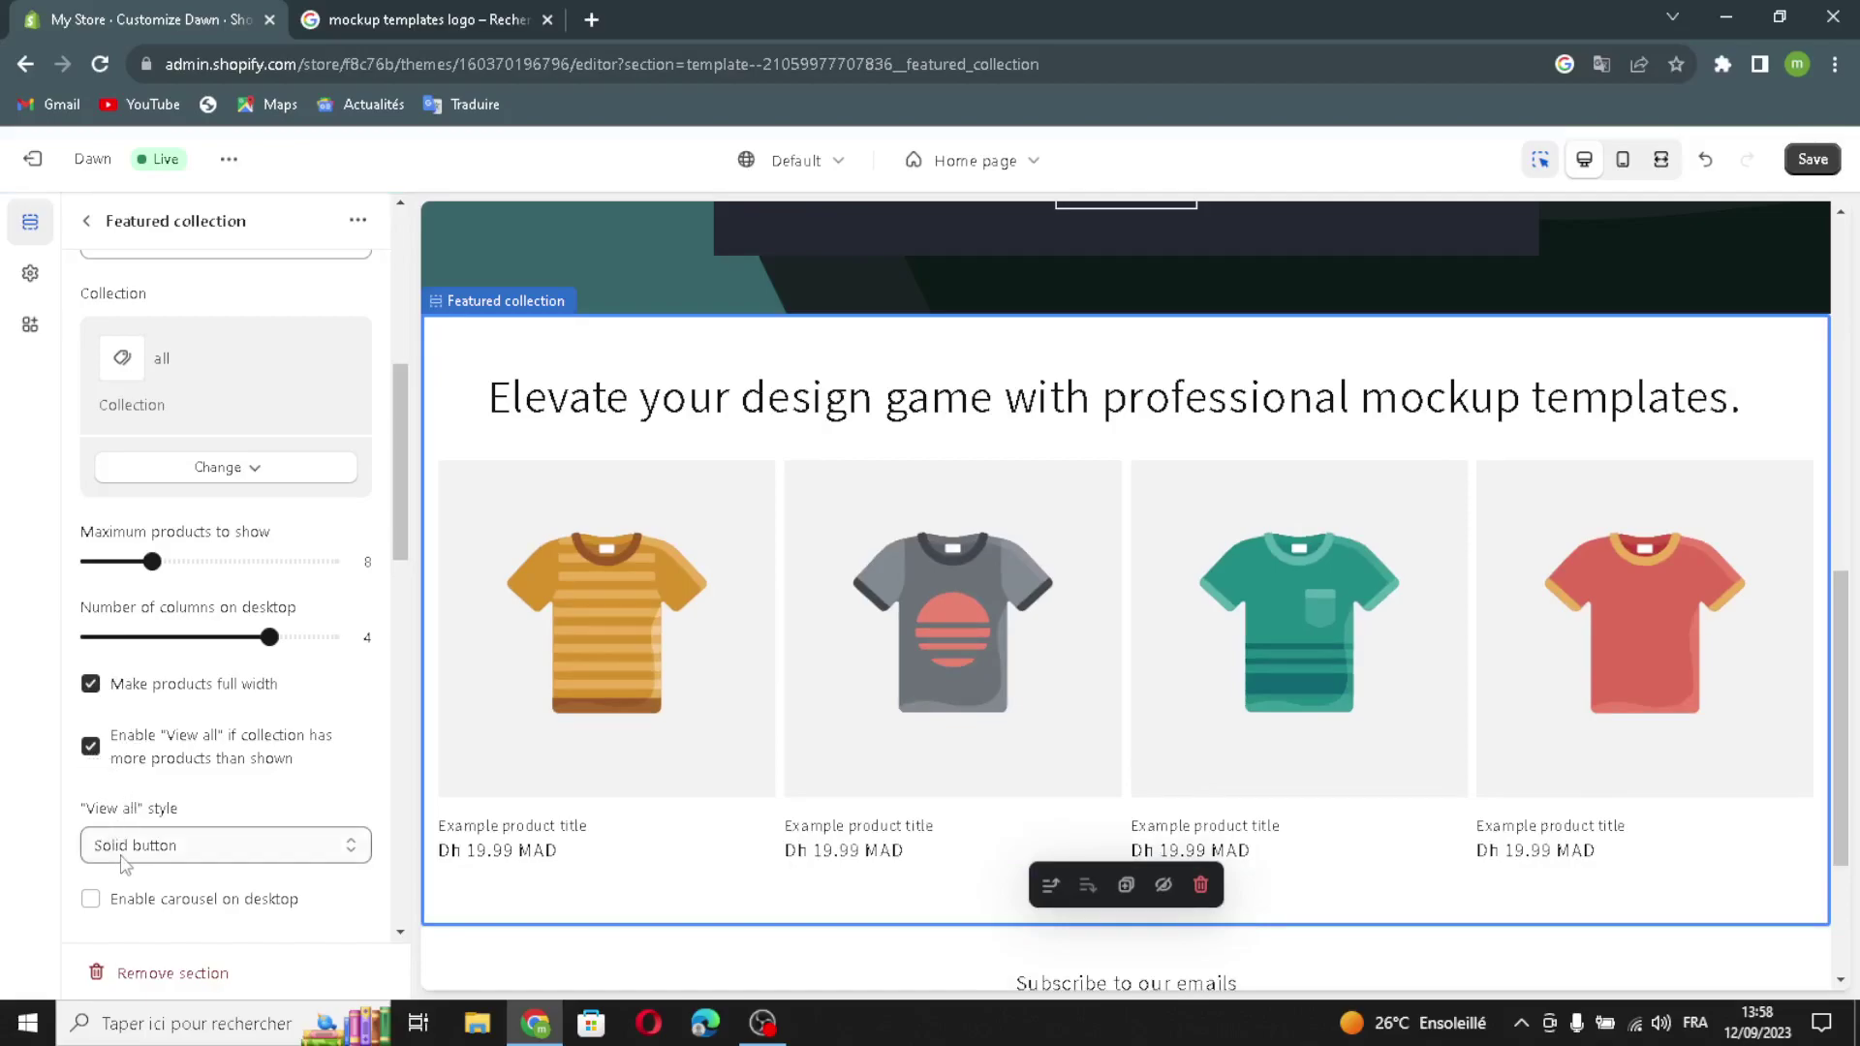
Check the "View all" style choices and enable the Featured collection's carousel on desktop
{"action": "scroll", "coordinate": [124, 830], "scroll_direction": "down", "scroll_amount": 1}
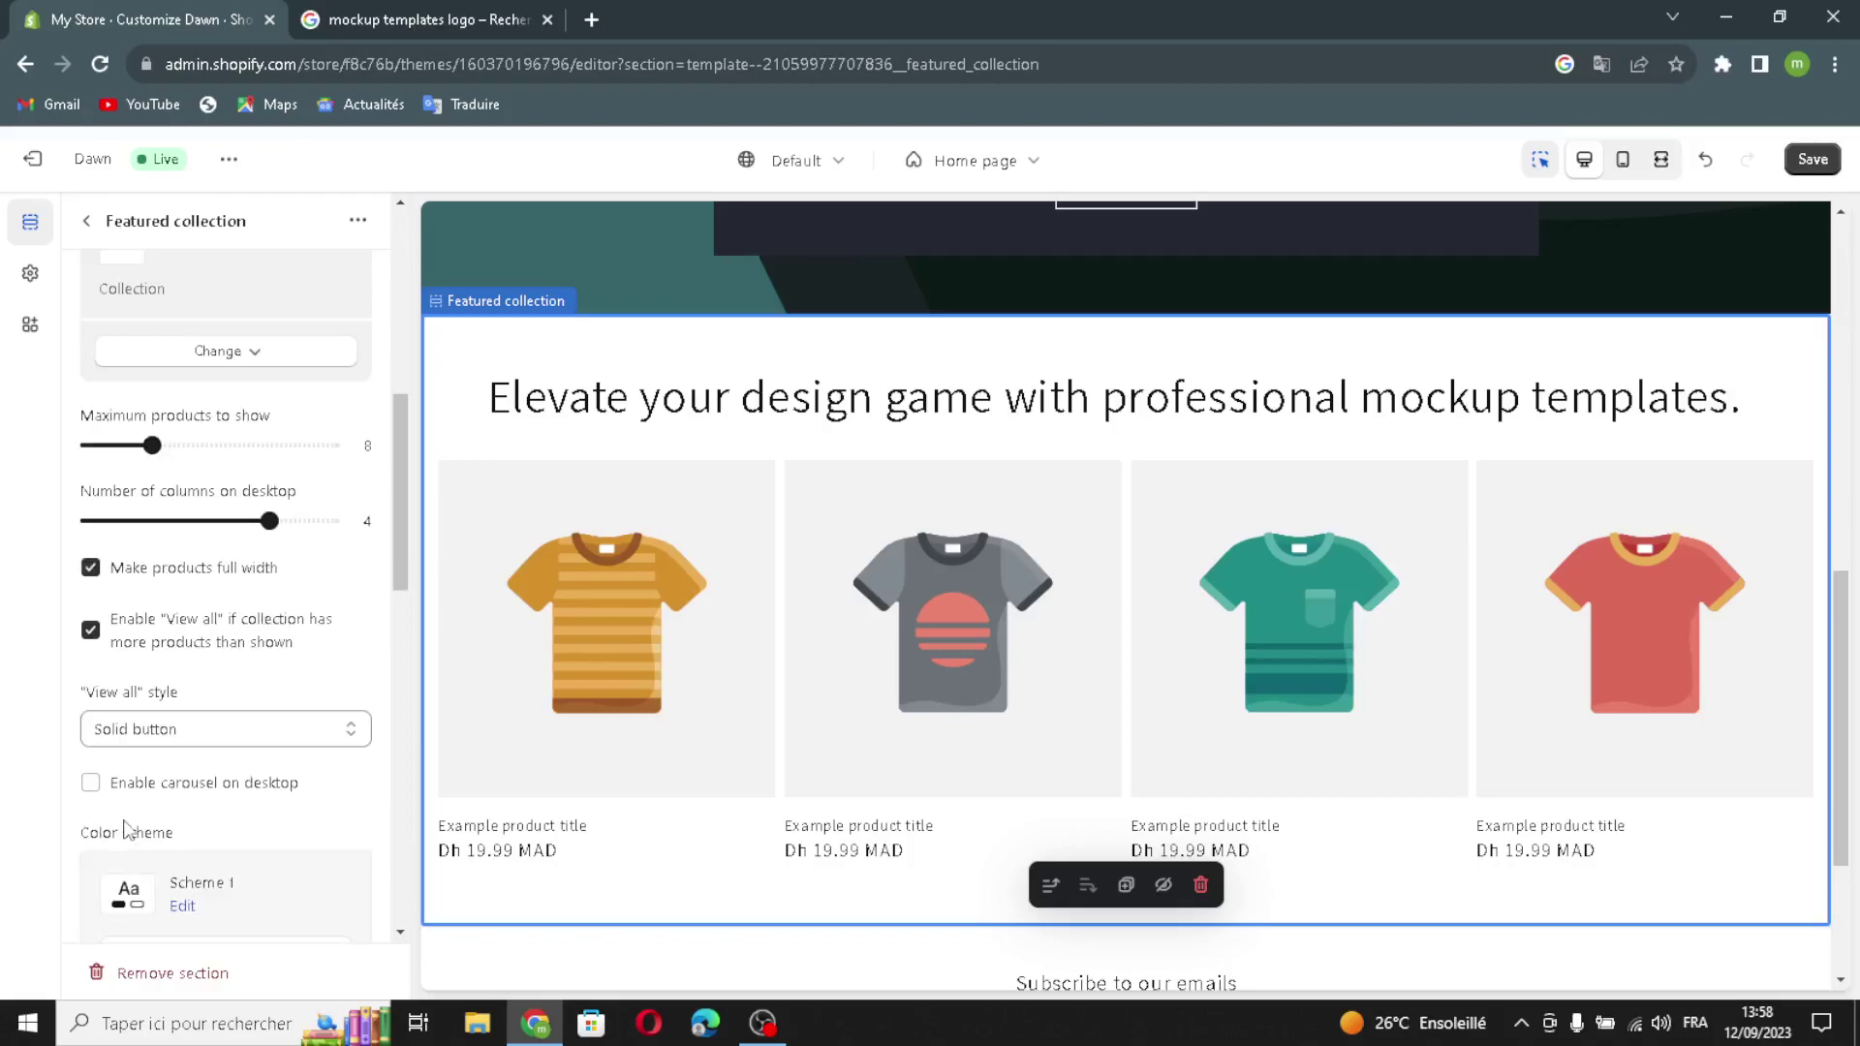
{"action": "left_click", "coordinate": [150, 722]}
{"action": "left_click", "coordinate": [158, 729]}
{"action": "left_click", "coordinate": [91, 784]}
Enable swipe on mobile and the quick add button for the Featured collection, and return to the section list
{"action": "scroll", "coordinate": [207, 781], "scroll_direction": "down", "scroll_amount": 8}
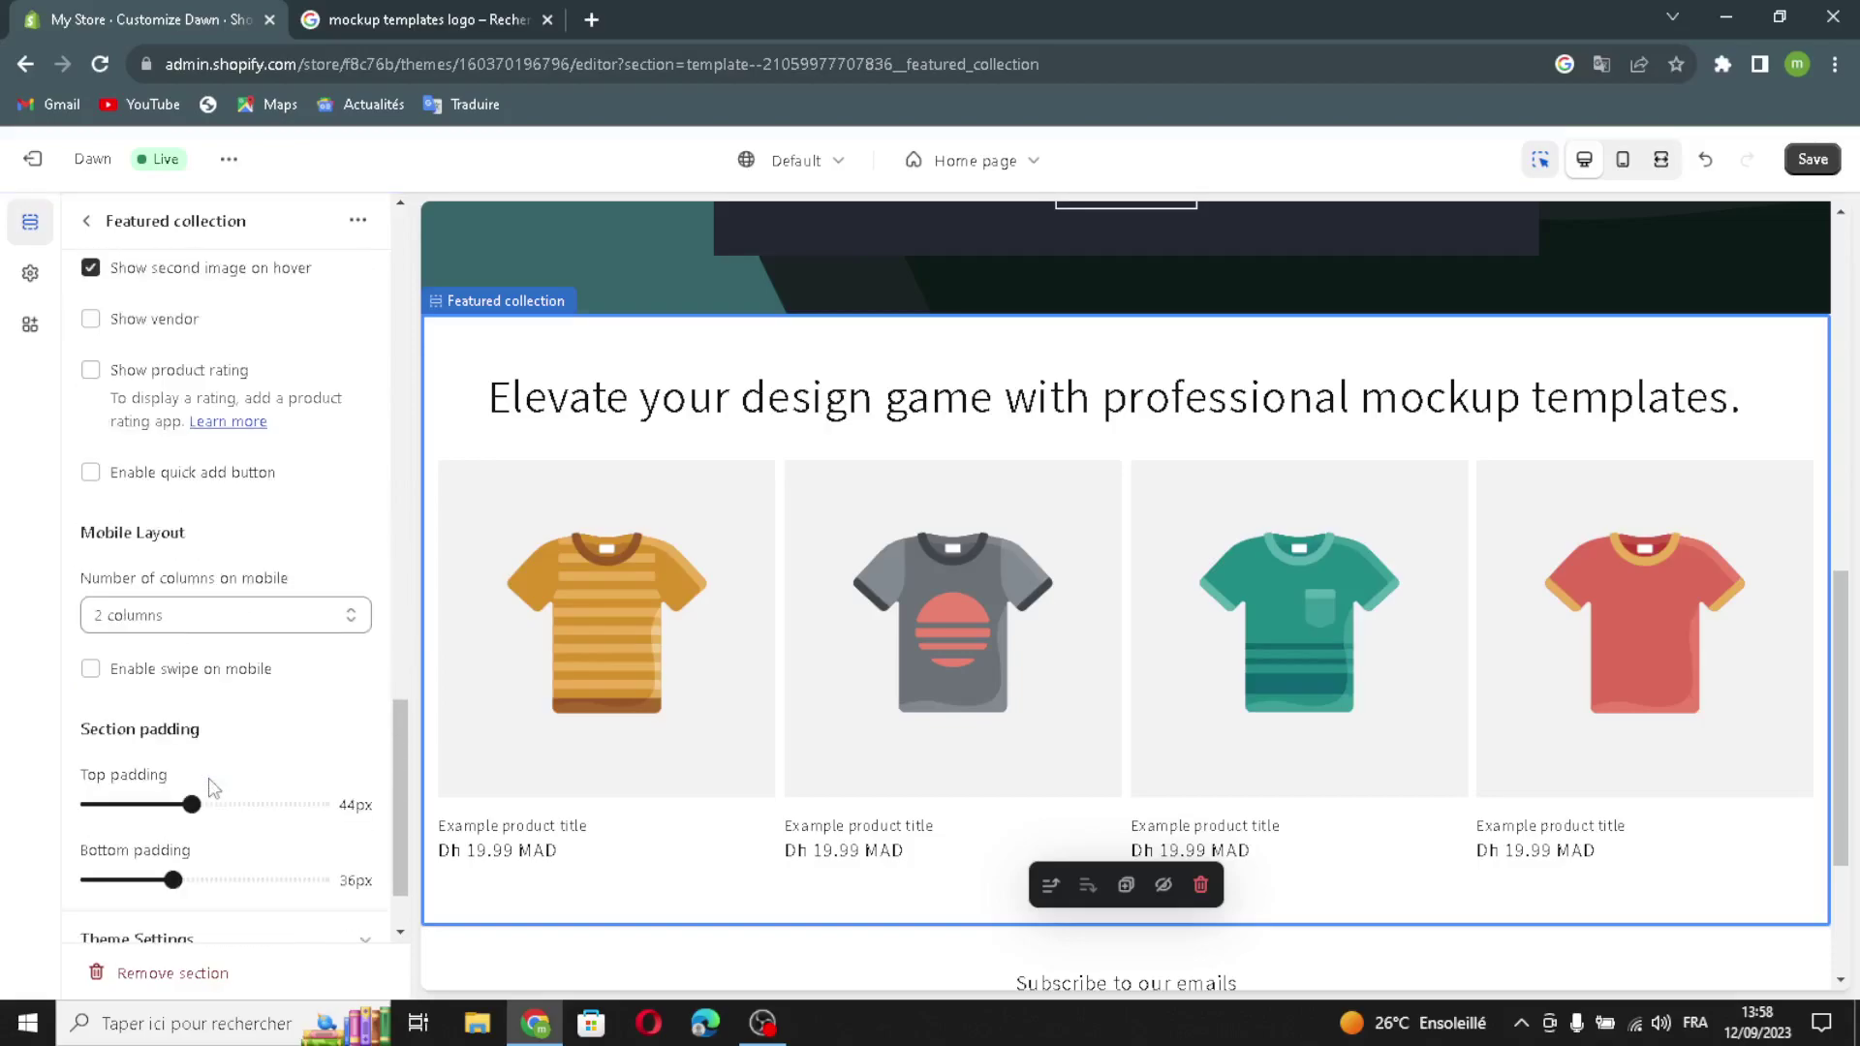
{"action": "left_click", "coordinate": [91, 670]}
{"action": "left_click", "coordinate": [91, 473]}
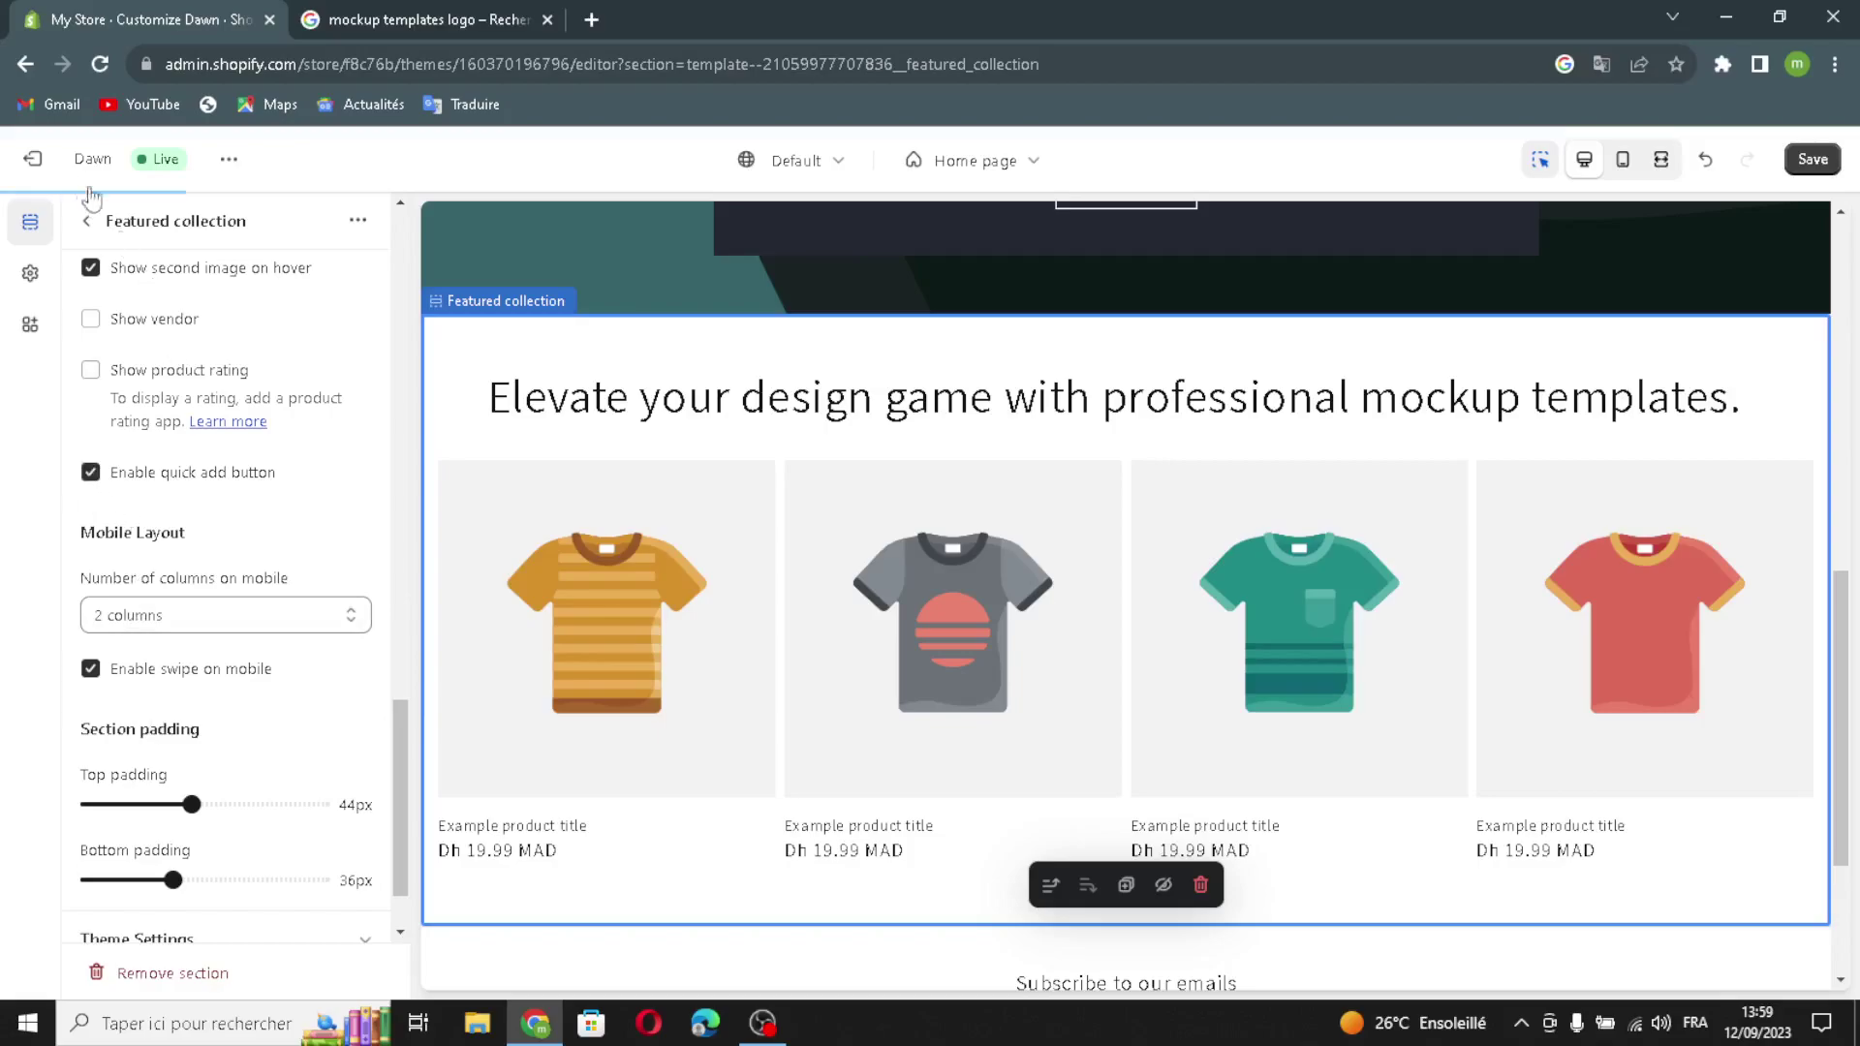
{"action": "left_click", "coordinate": [87, 221]}
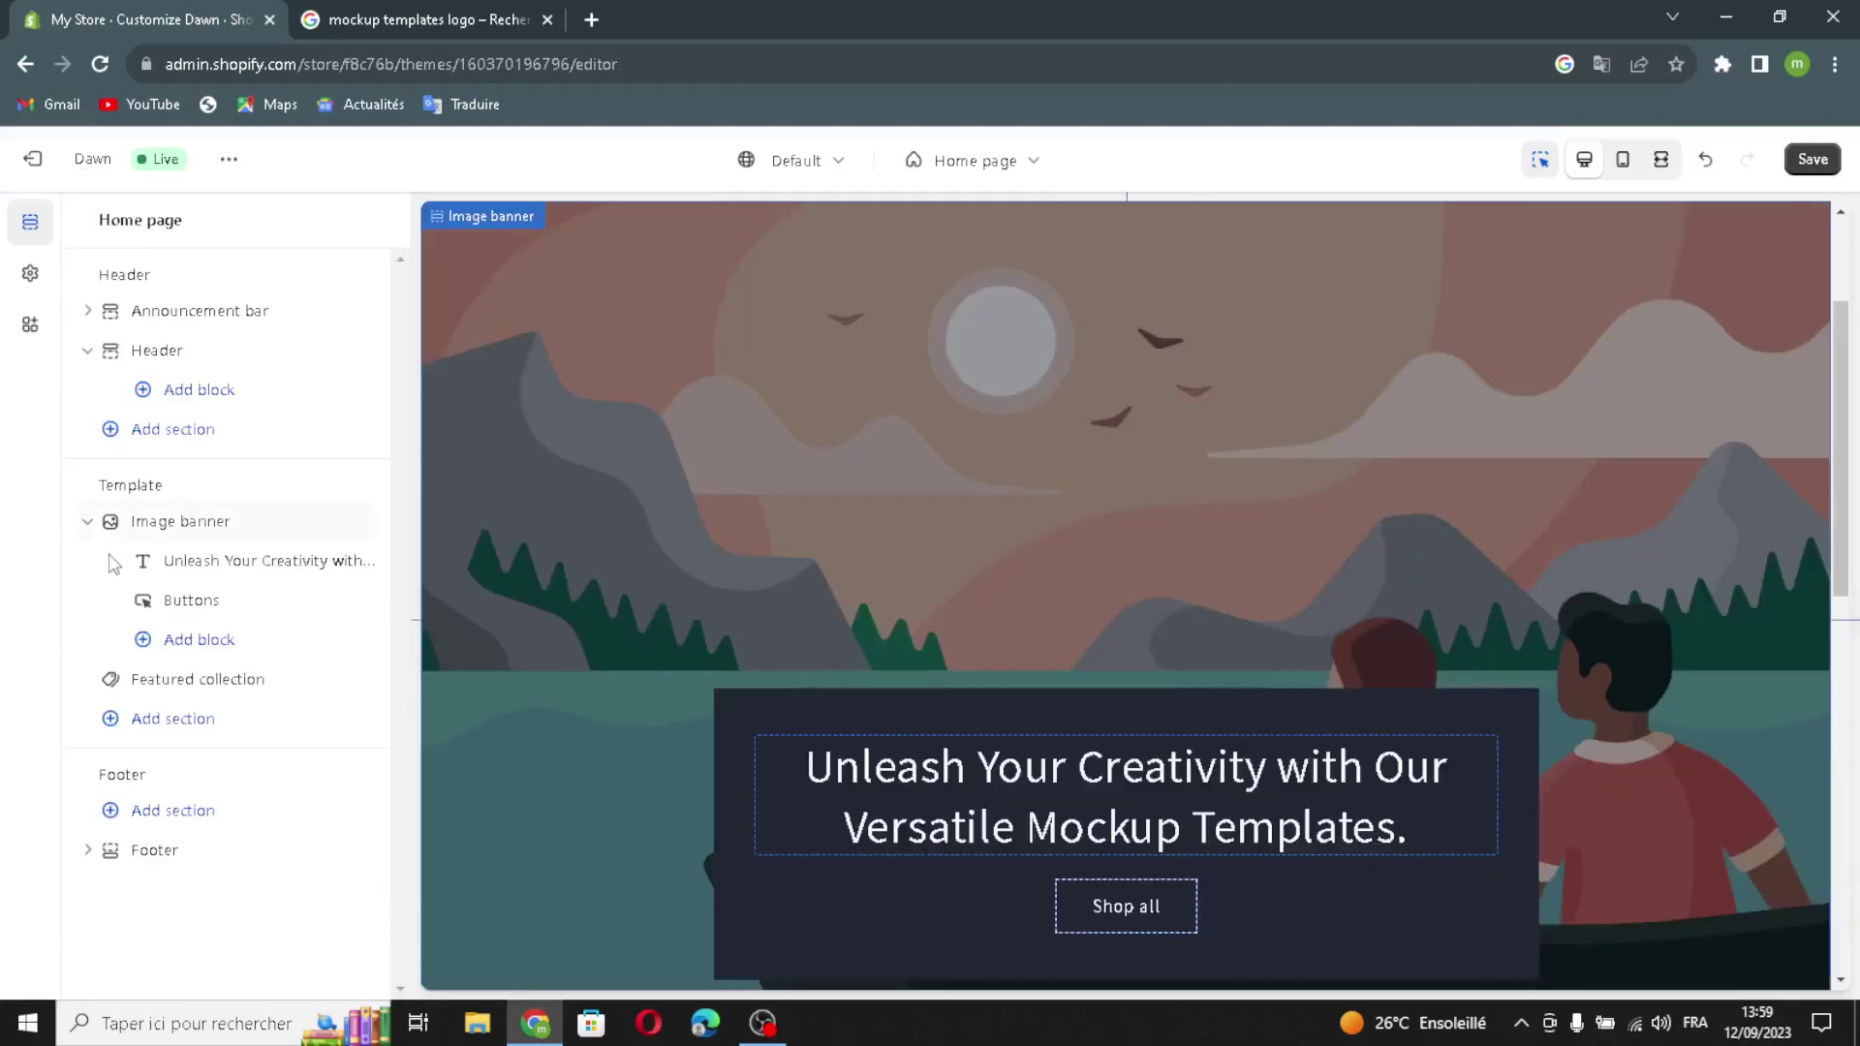
Browse the section types that can be added to the home page template and close the list
{"action": "left_click", "coordinate": [160, 733]}
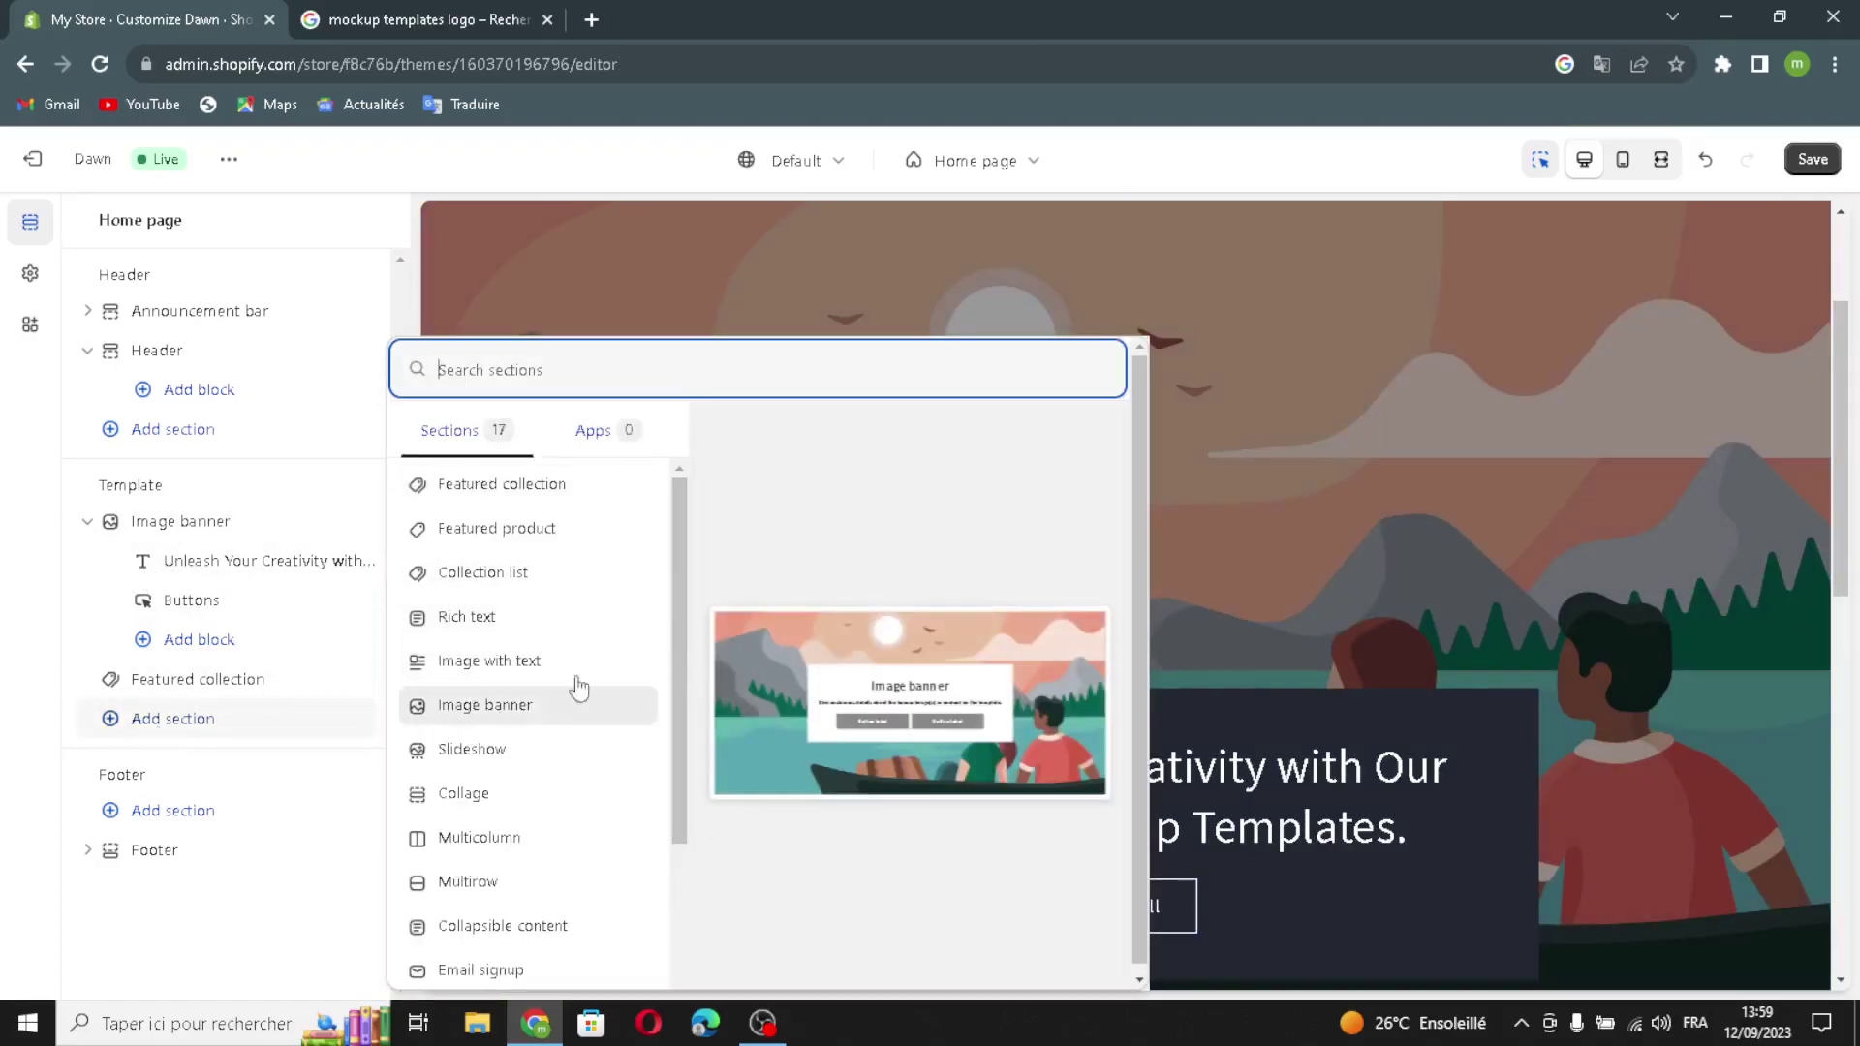
{"action": "scroll", "coordinate": [552, 672], "scroll_direction": "down", "scroll_amount": 1}
{"action": "left_click", "coordinate": [8, 635]}
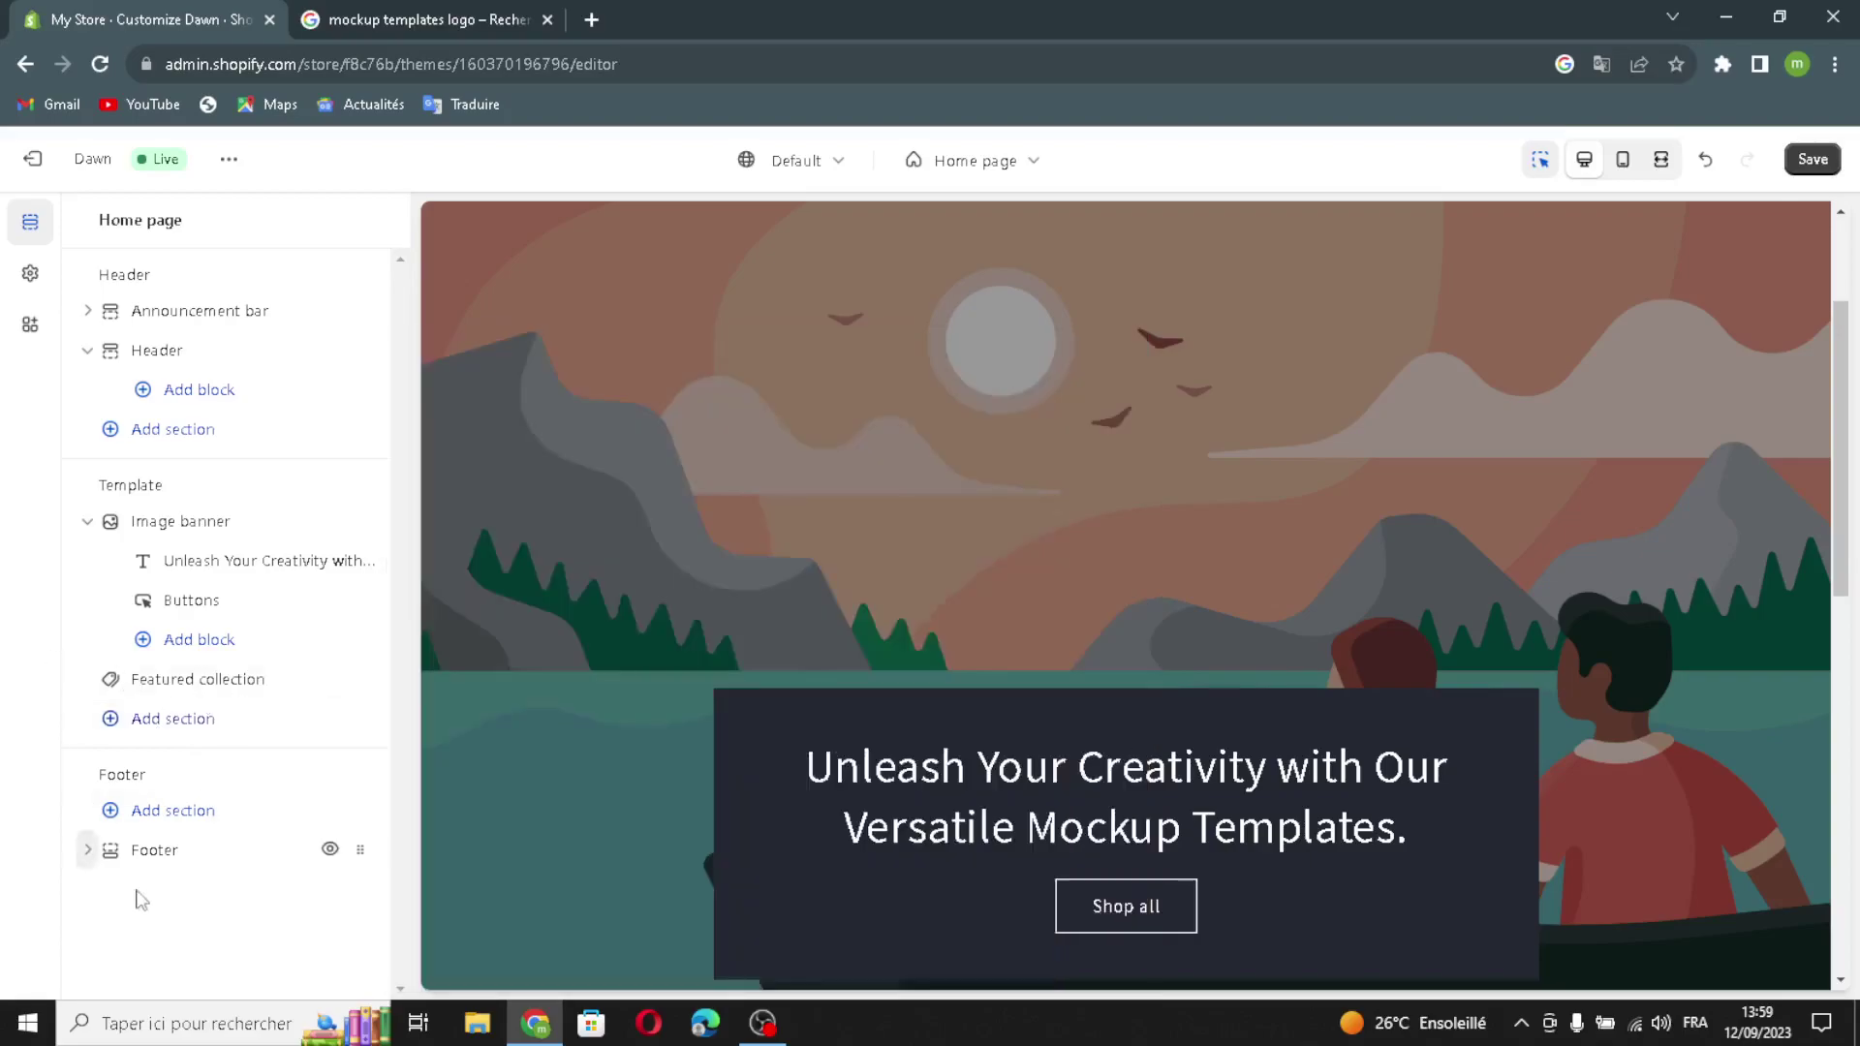
Review the Footer settings, enable its policy links, and save the theme changes
{"action": "left_click", "coordinate": [150, 853]}
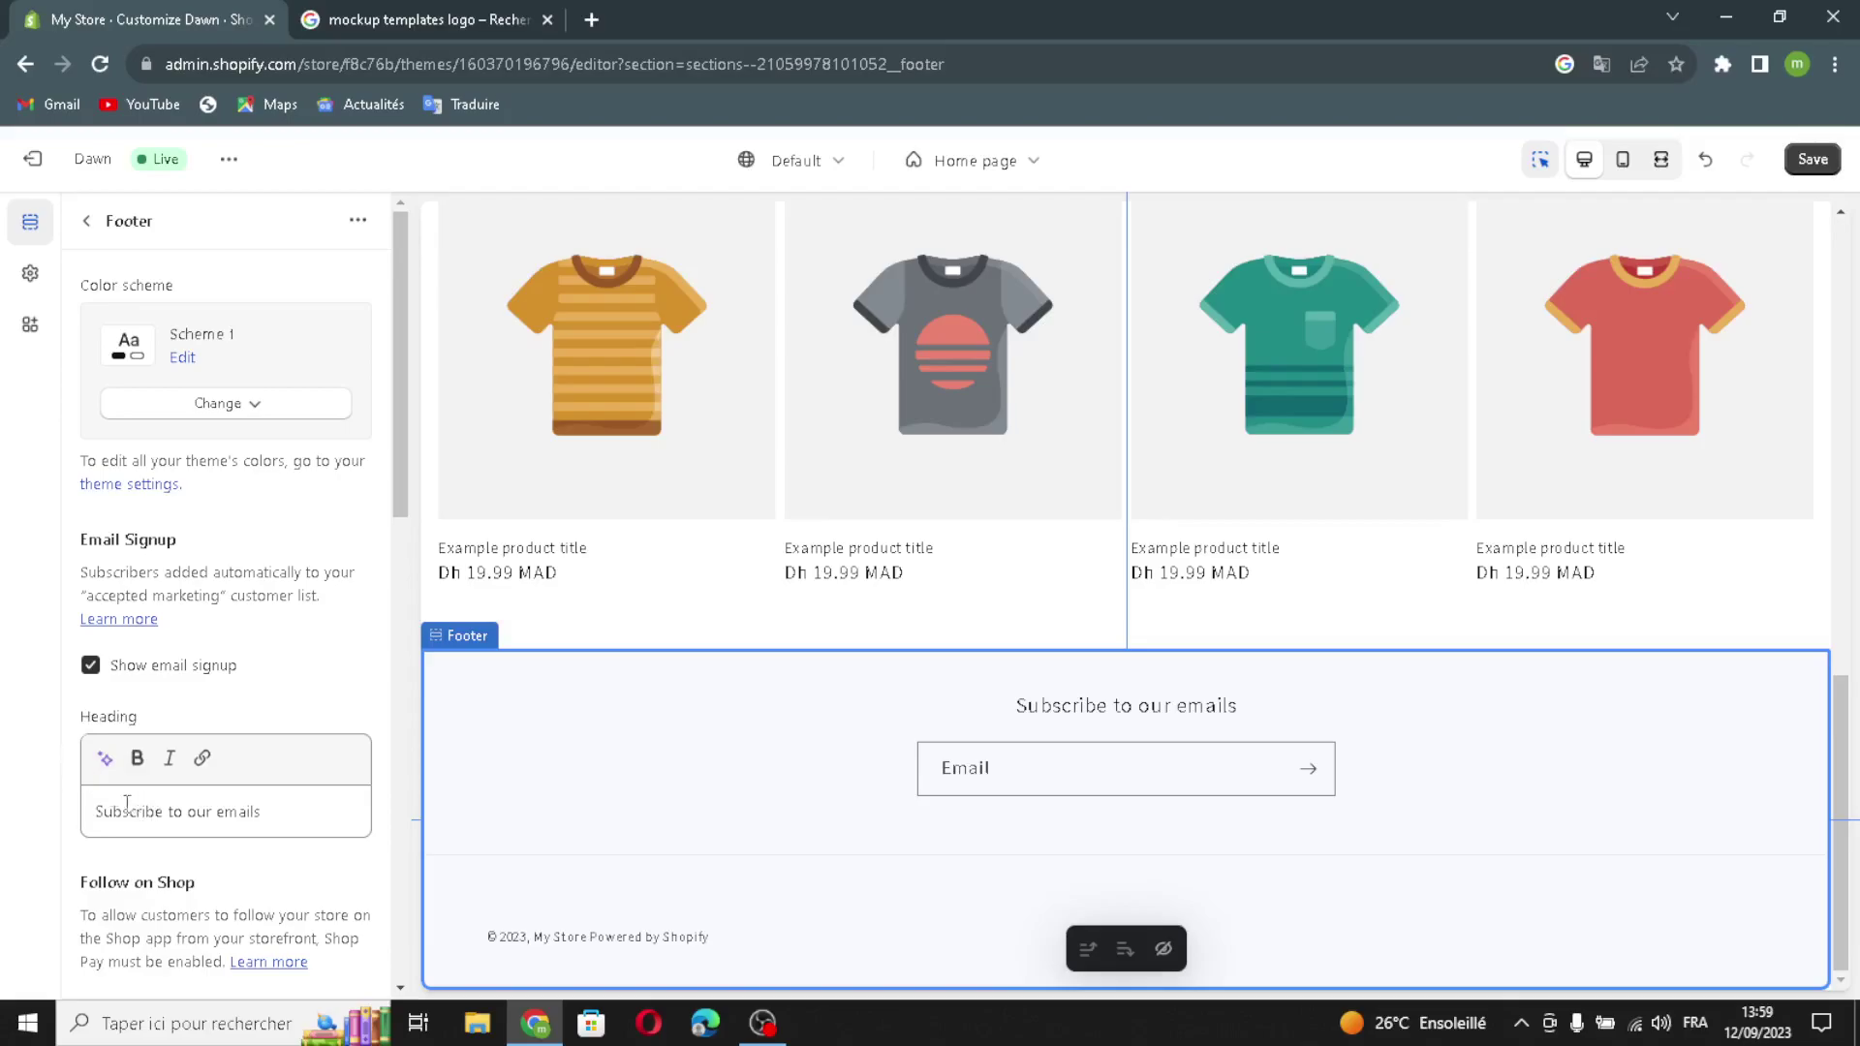
{"action": "scroll", "coordinate": [160, 836], "scroll_direction": "down", "scroll_amount": 6}
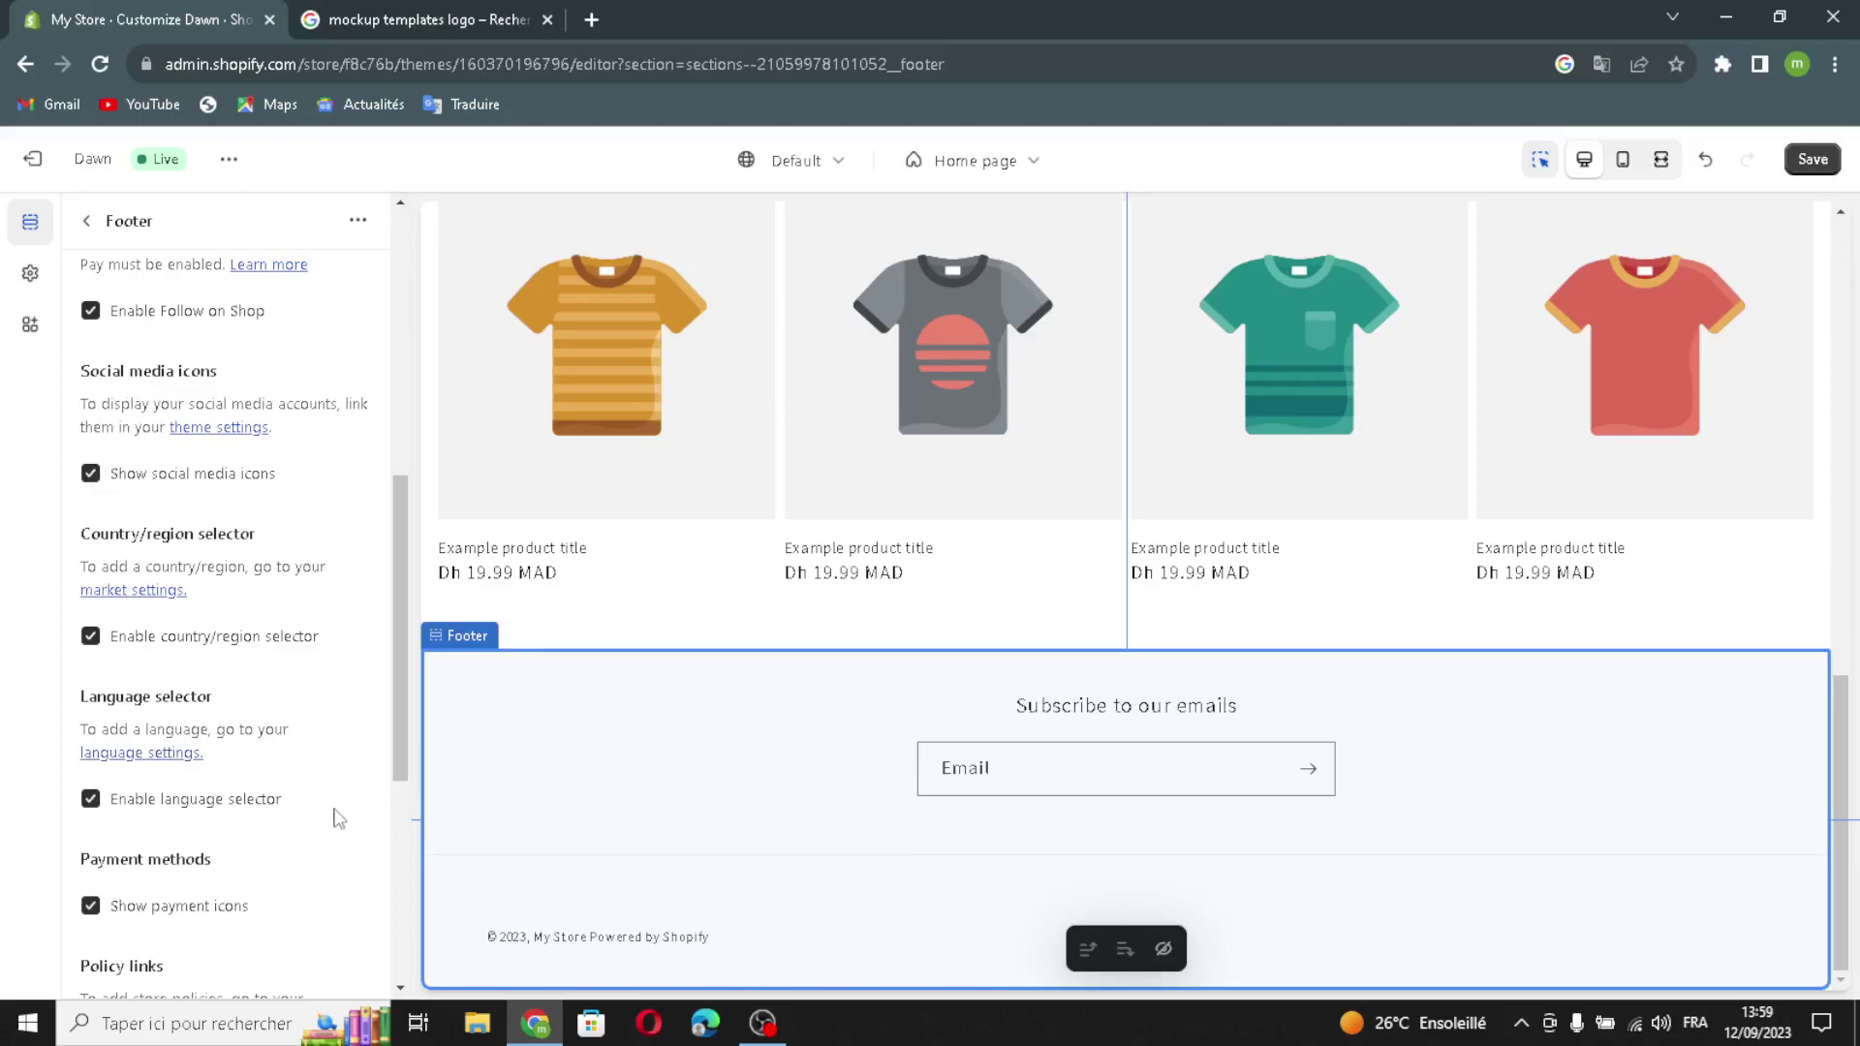
{"action": "scroll", "coordinate": [206, 854], "scroll_direction": "down", "scroll_amount": 3}
{"action": "left_click", "coordinate": [95, 720]}
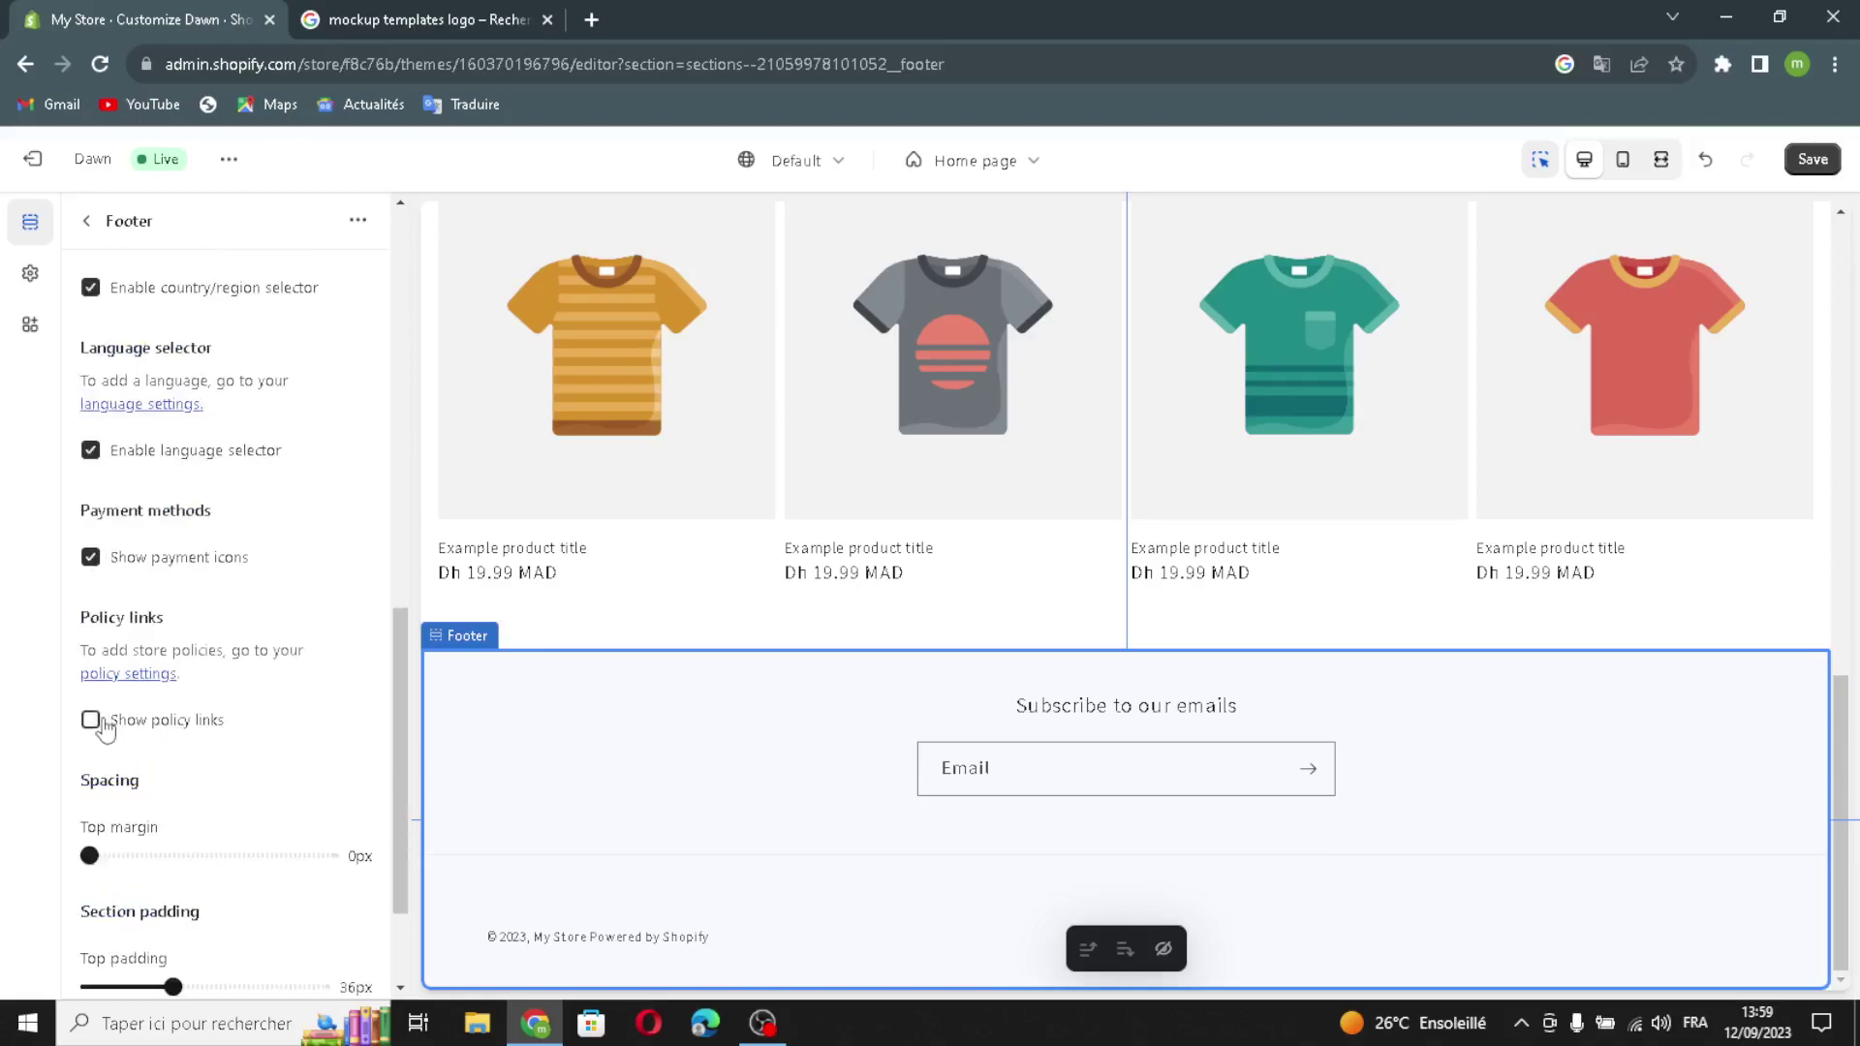
{"action": "left_click", "coordinate": [86, 222]}
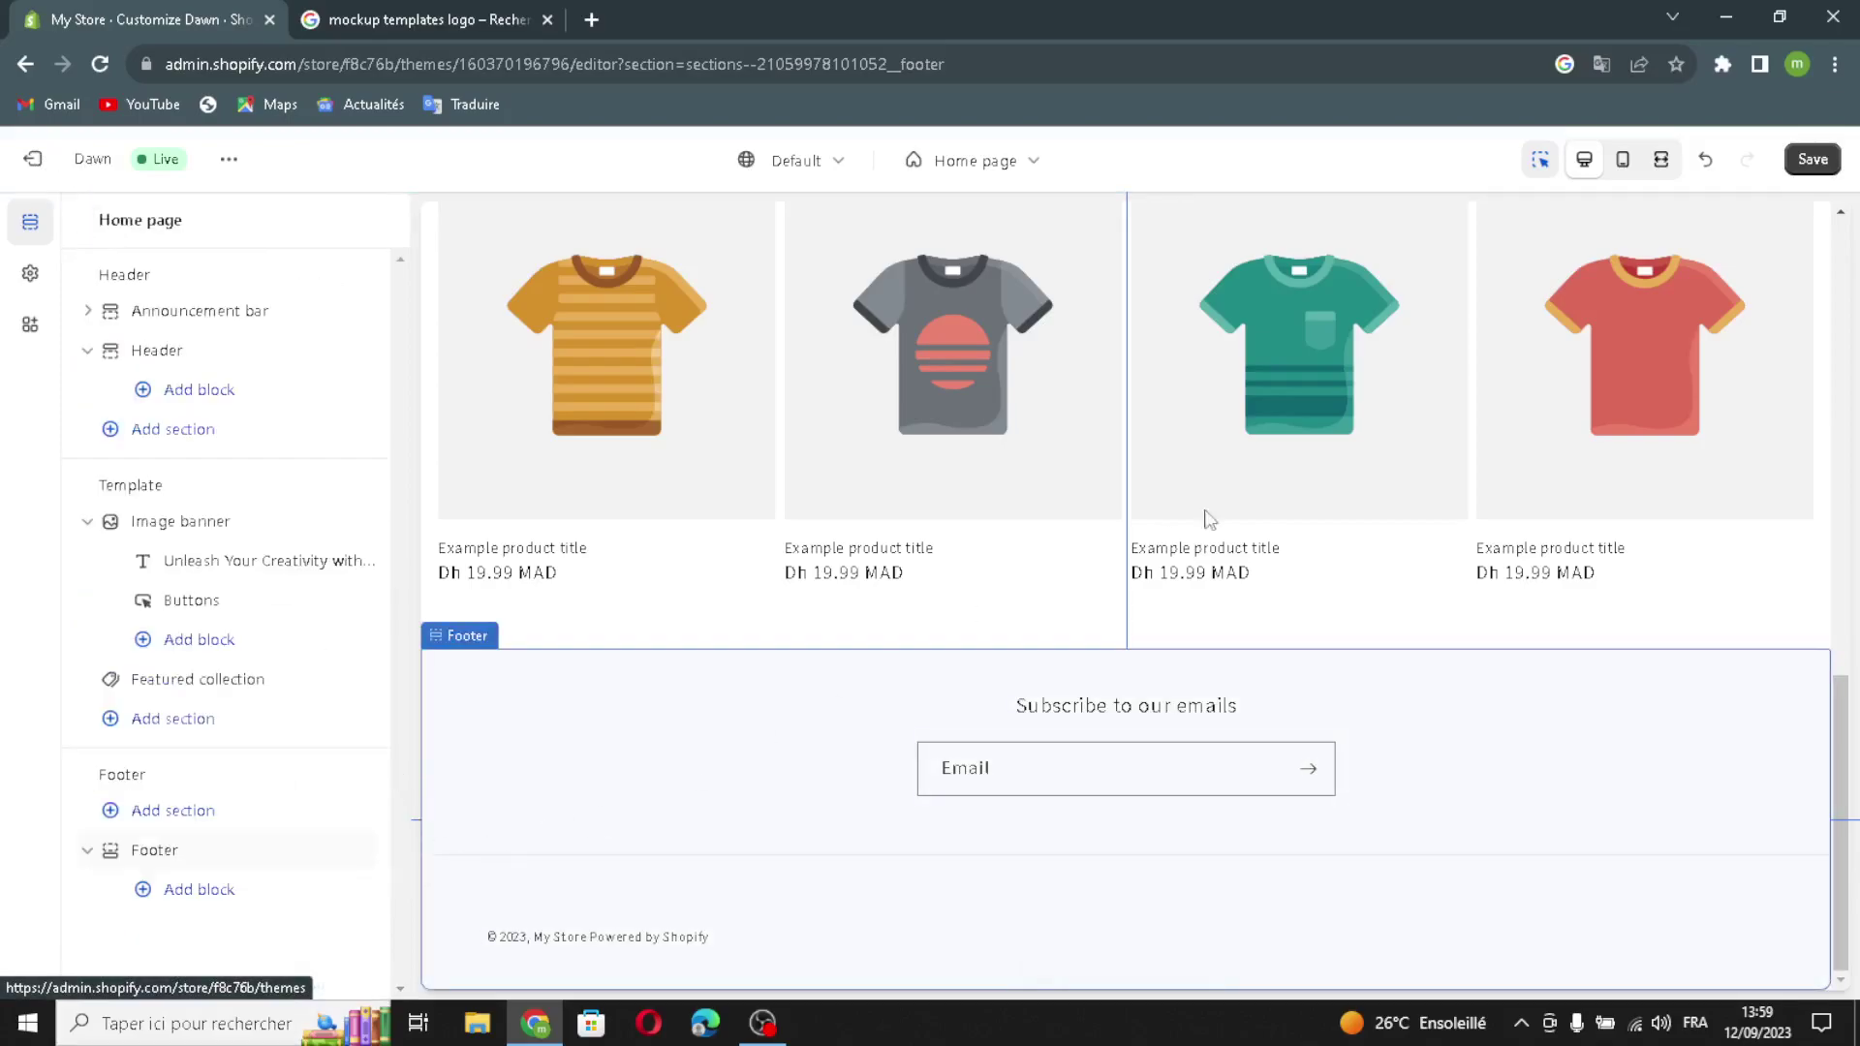
{"action": "left_click", "coordinate": [1813, 159]}
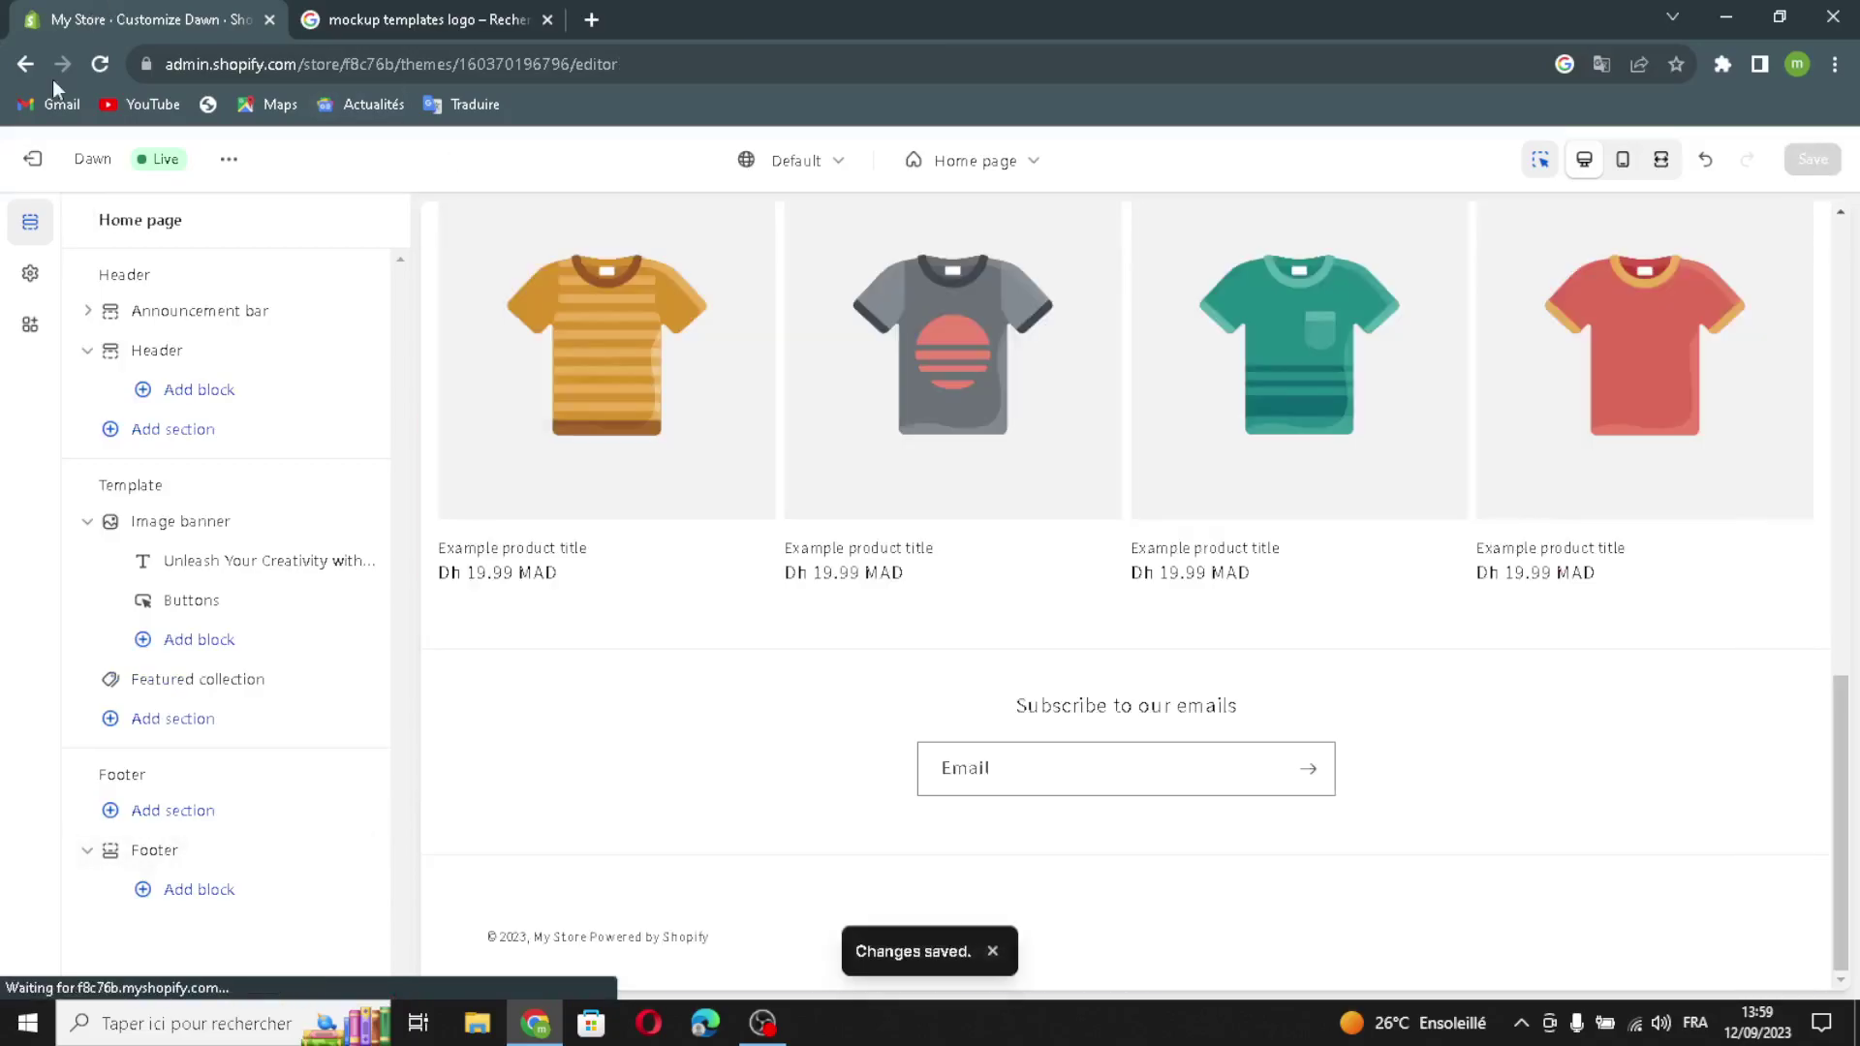
Return to the admin home and mark the custom domain and sharing details tasks as complete in the setup guide
{"action": "left_click", "coordinate": [35, 171]}
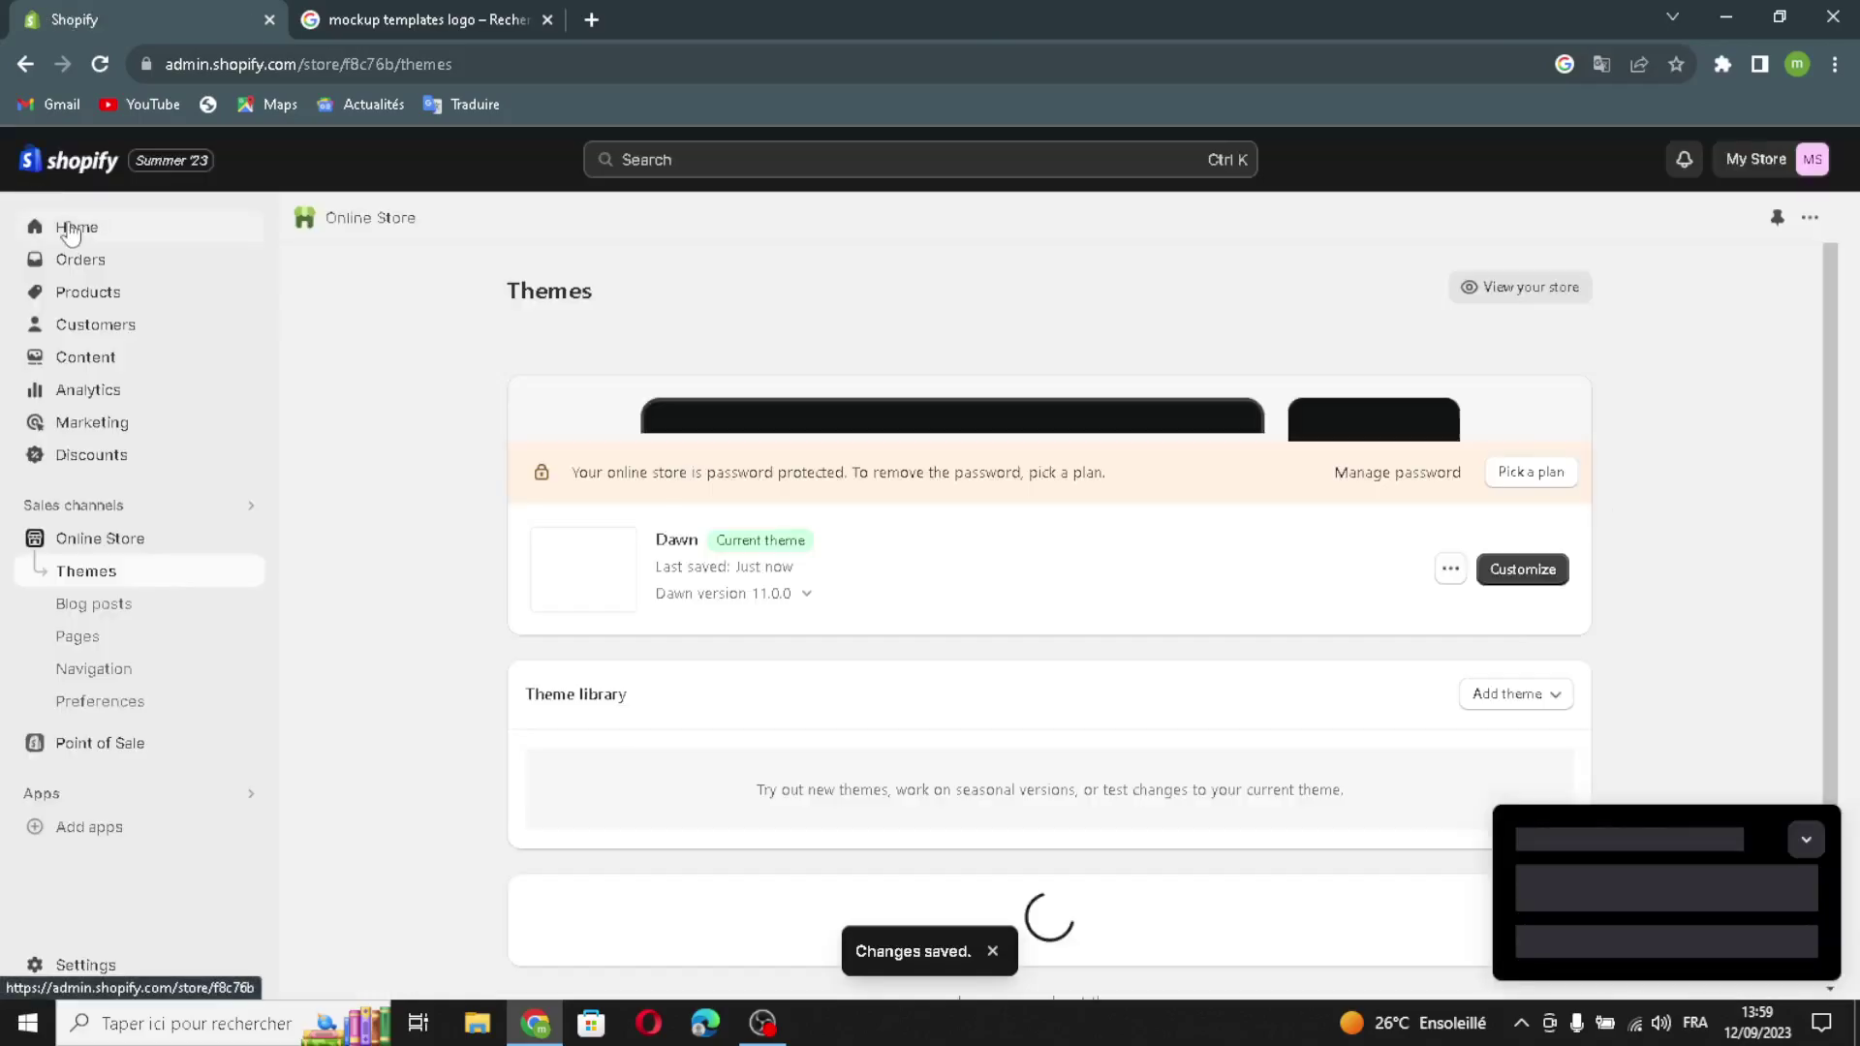
{"action": "left_click", "coordinate": [72, 233]}
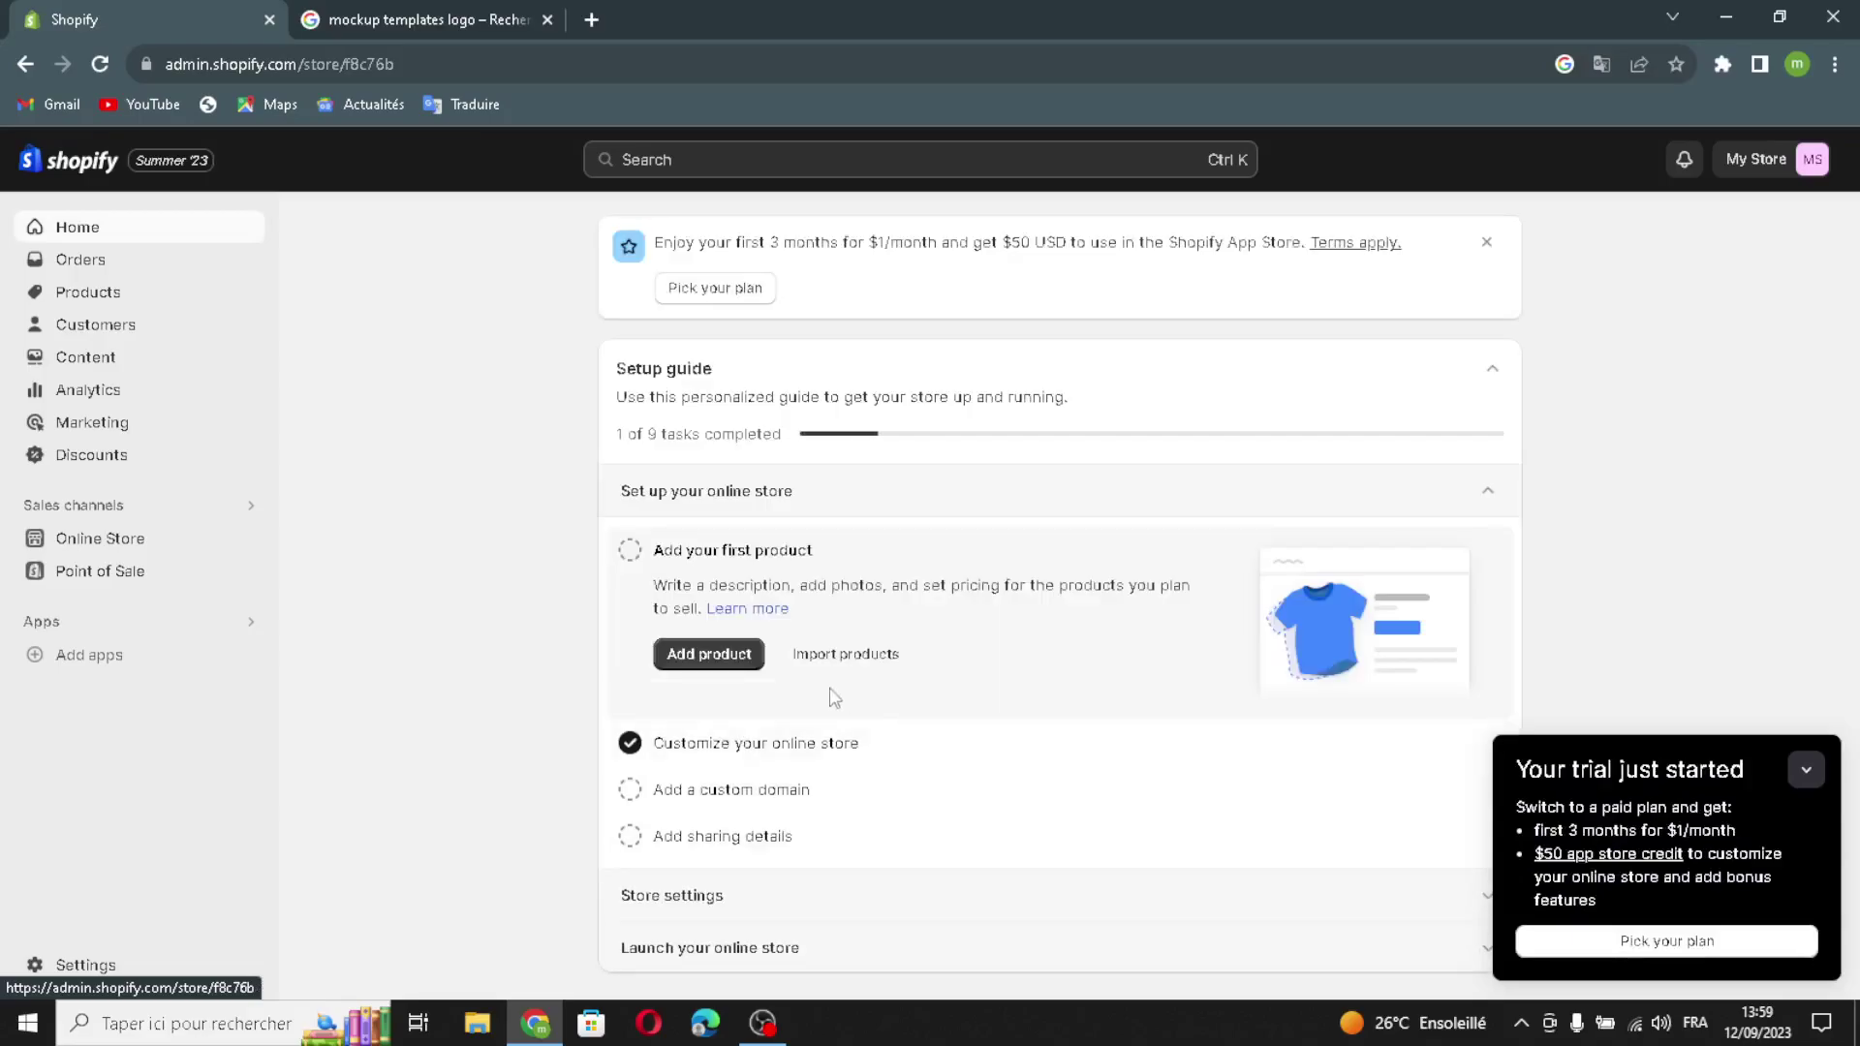
{"action": "left_click", "coordinate": [630, 789]}
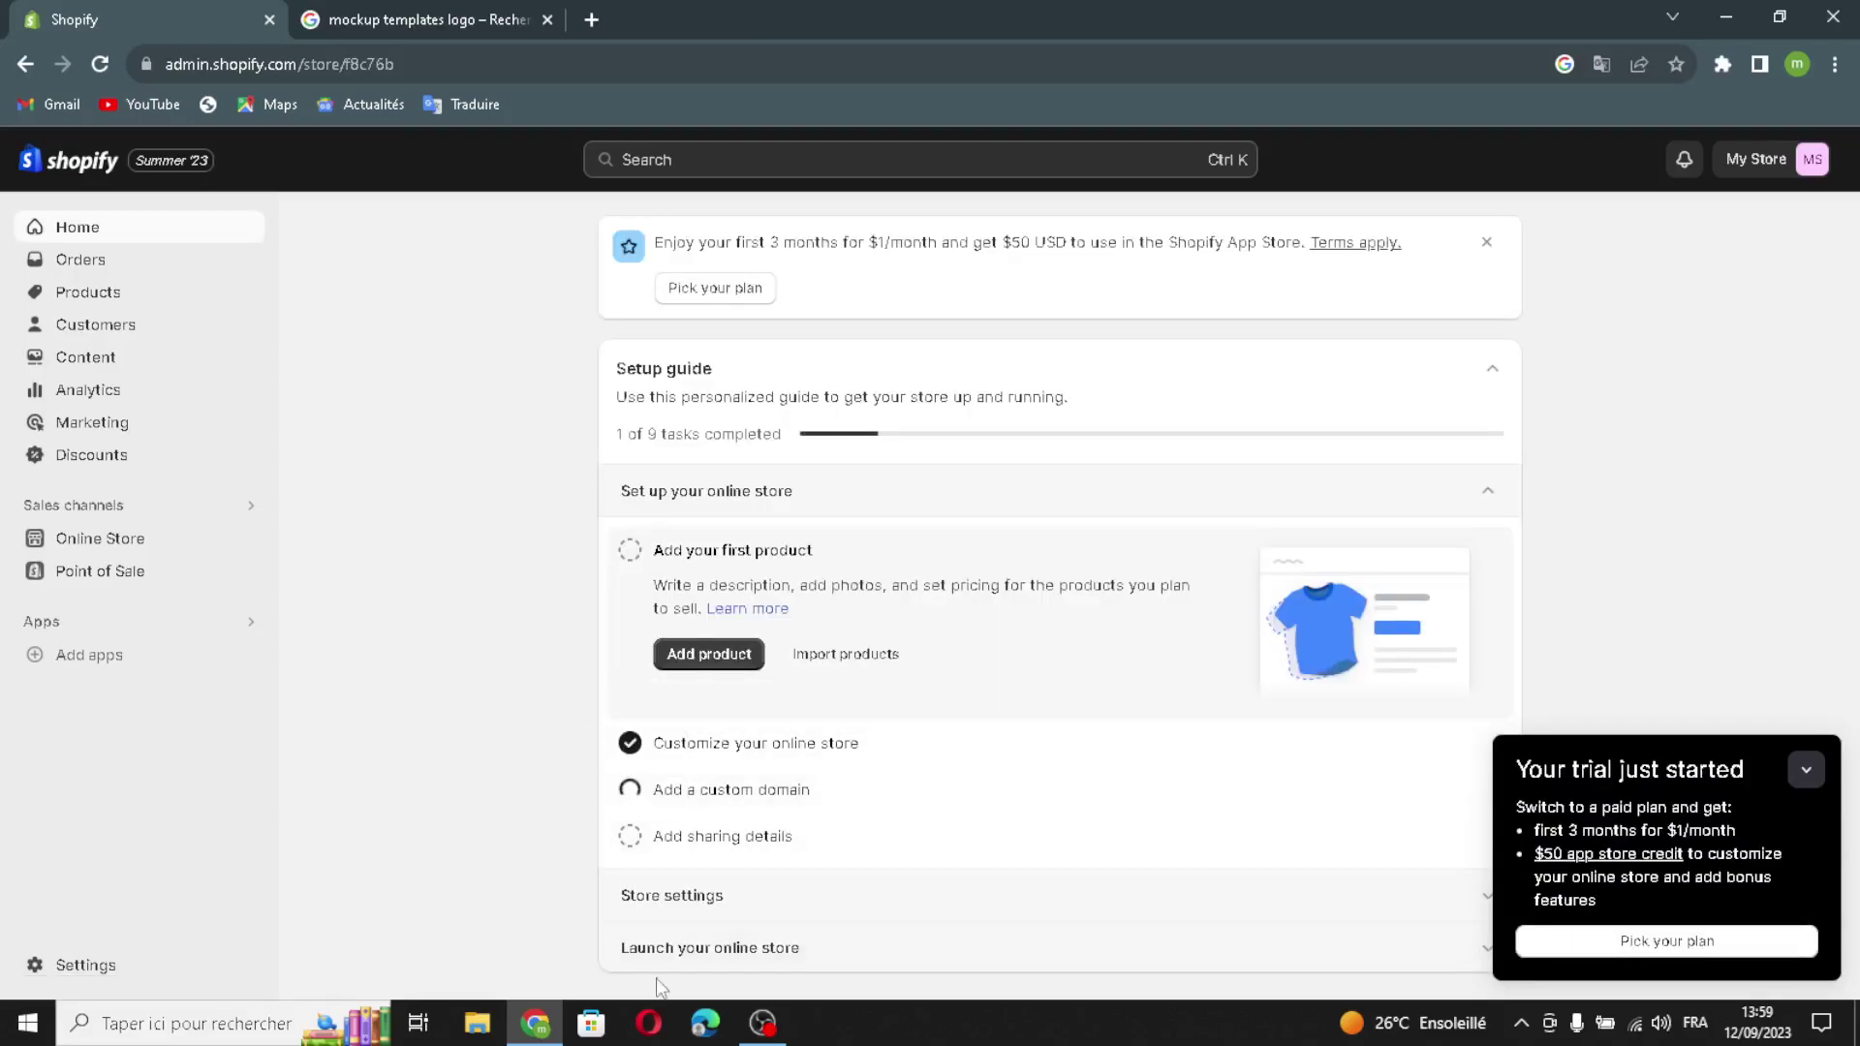
{"action": "left_click", "coordinate": [630, 836]}
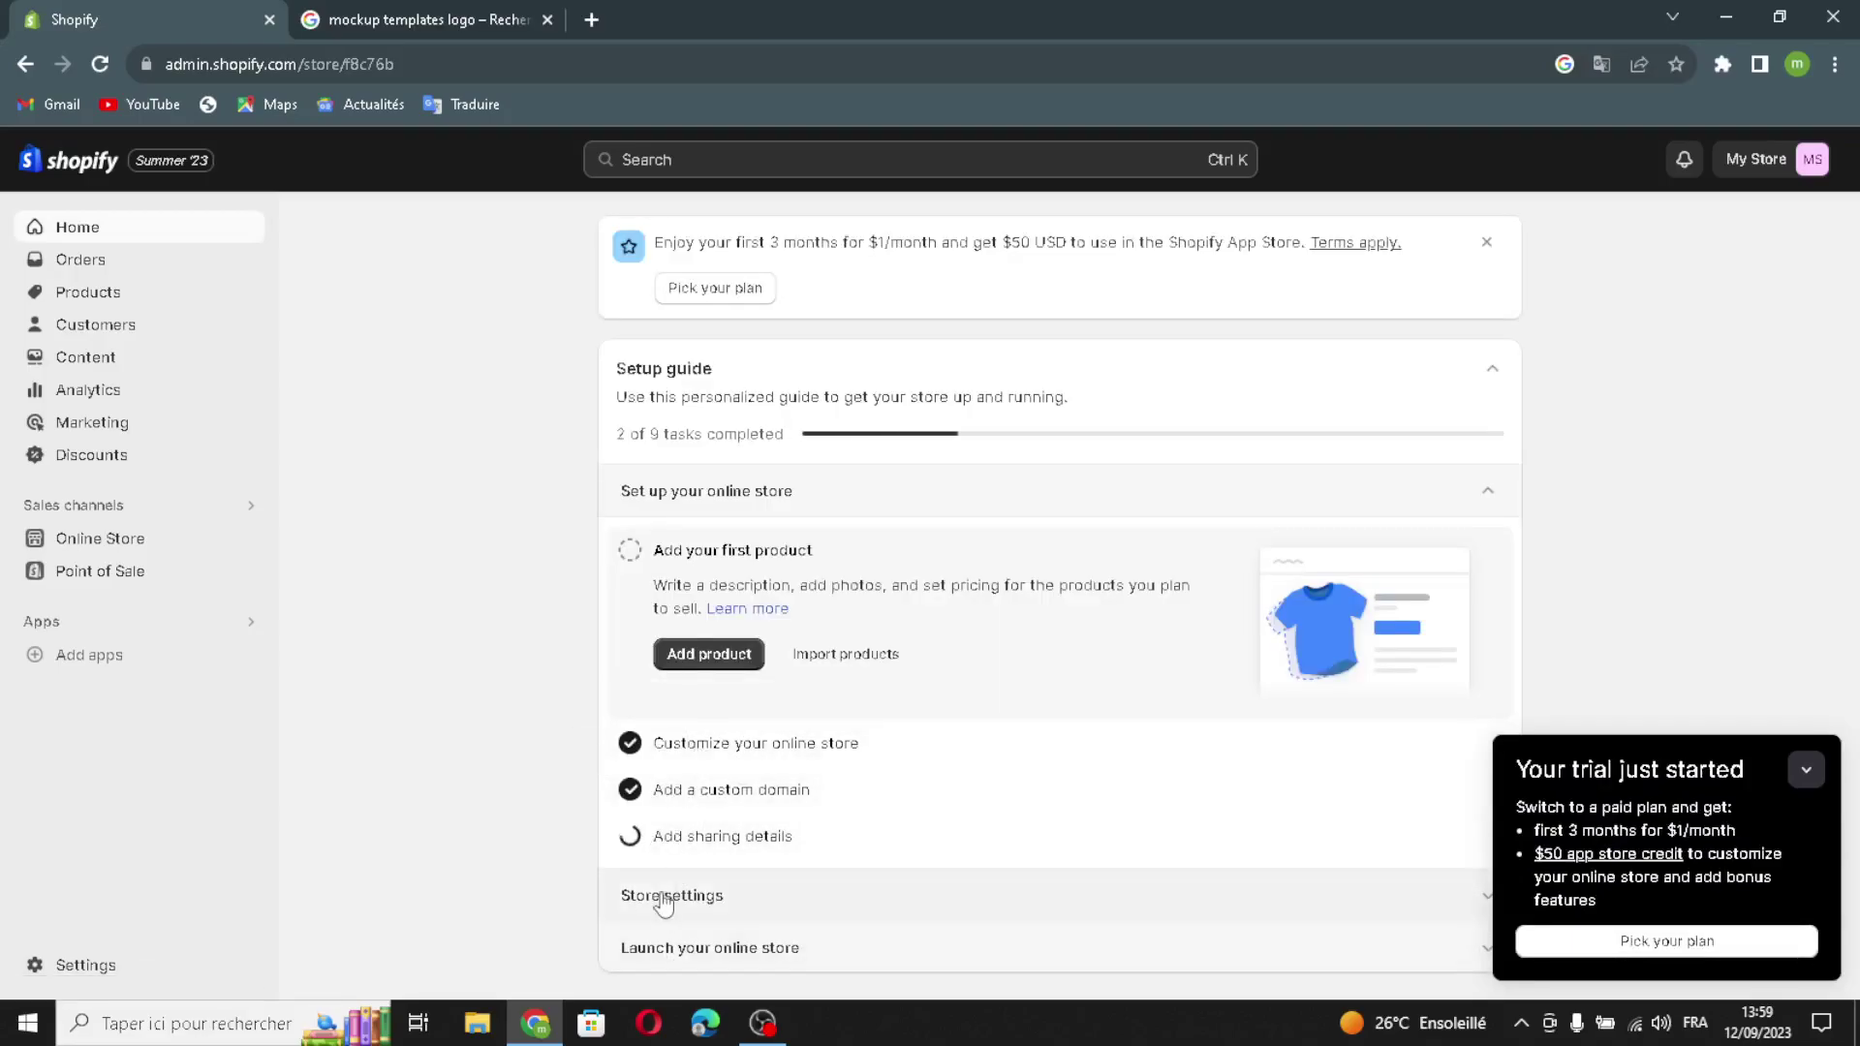
{"action": "left_click", "coordinate": [1806, 771]}
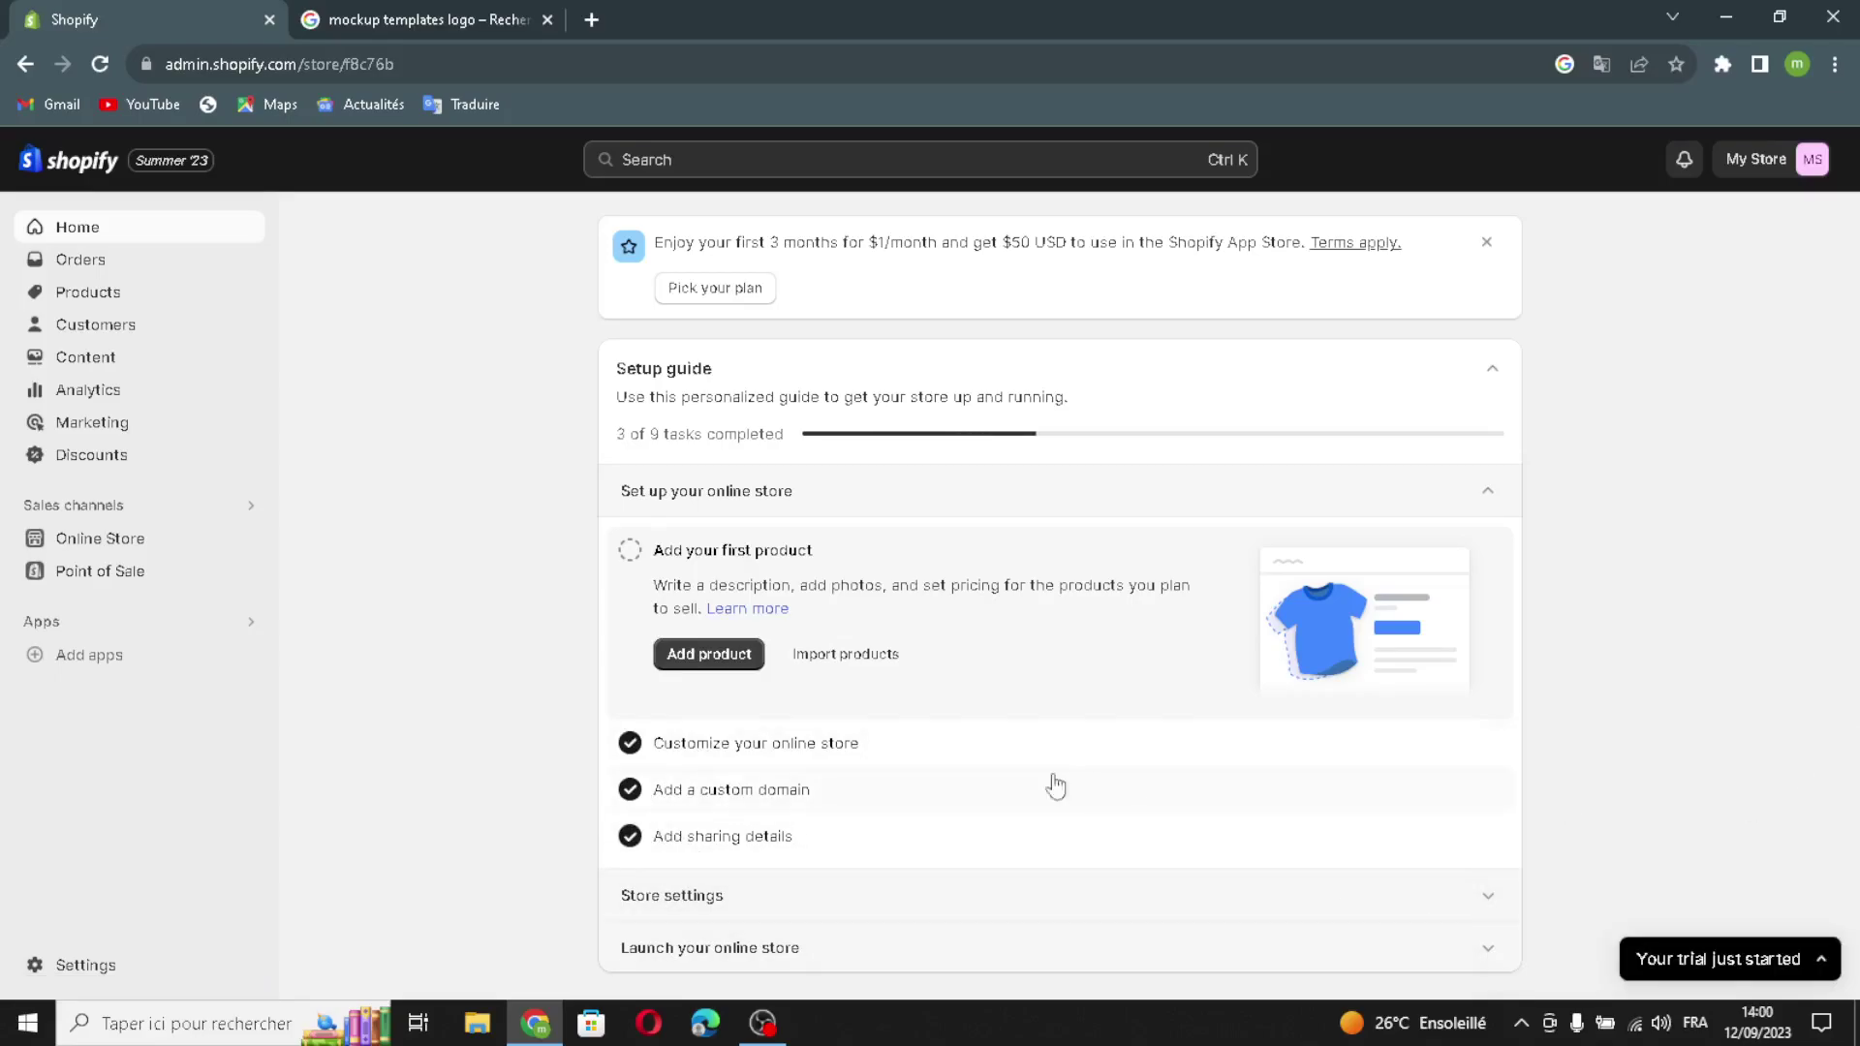
Review the store's domain settings from the custom domain task and return to the admin home
{"action": "left_click", "coordinate": [981, 807]}
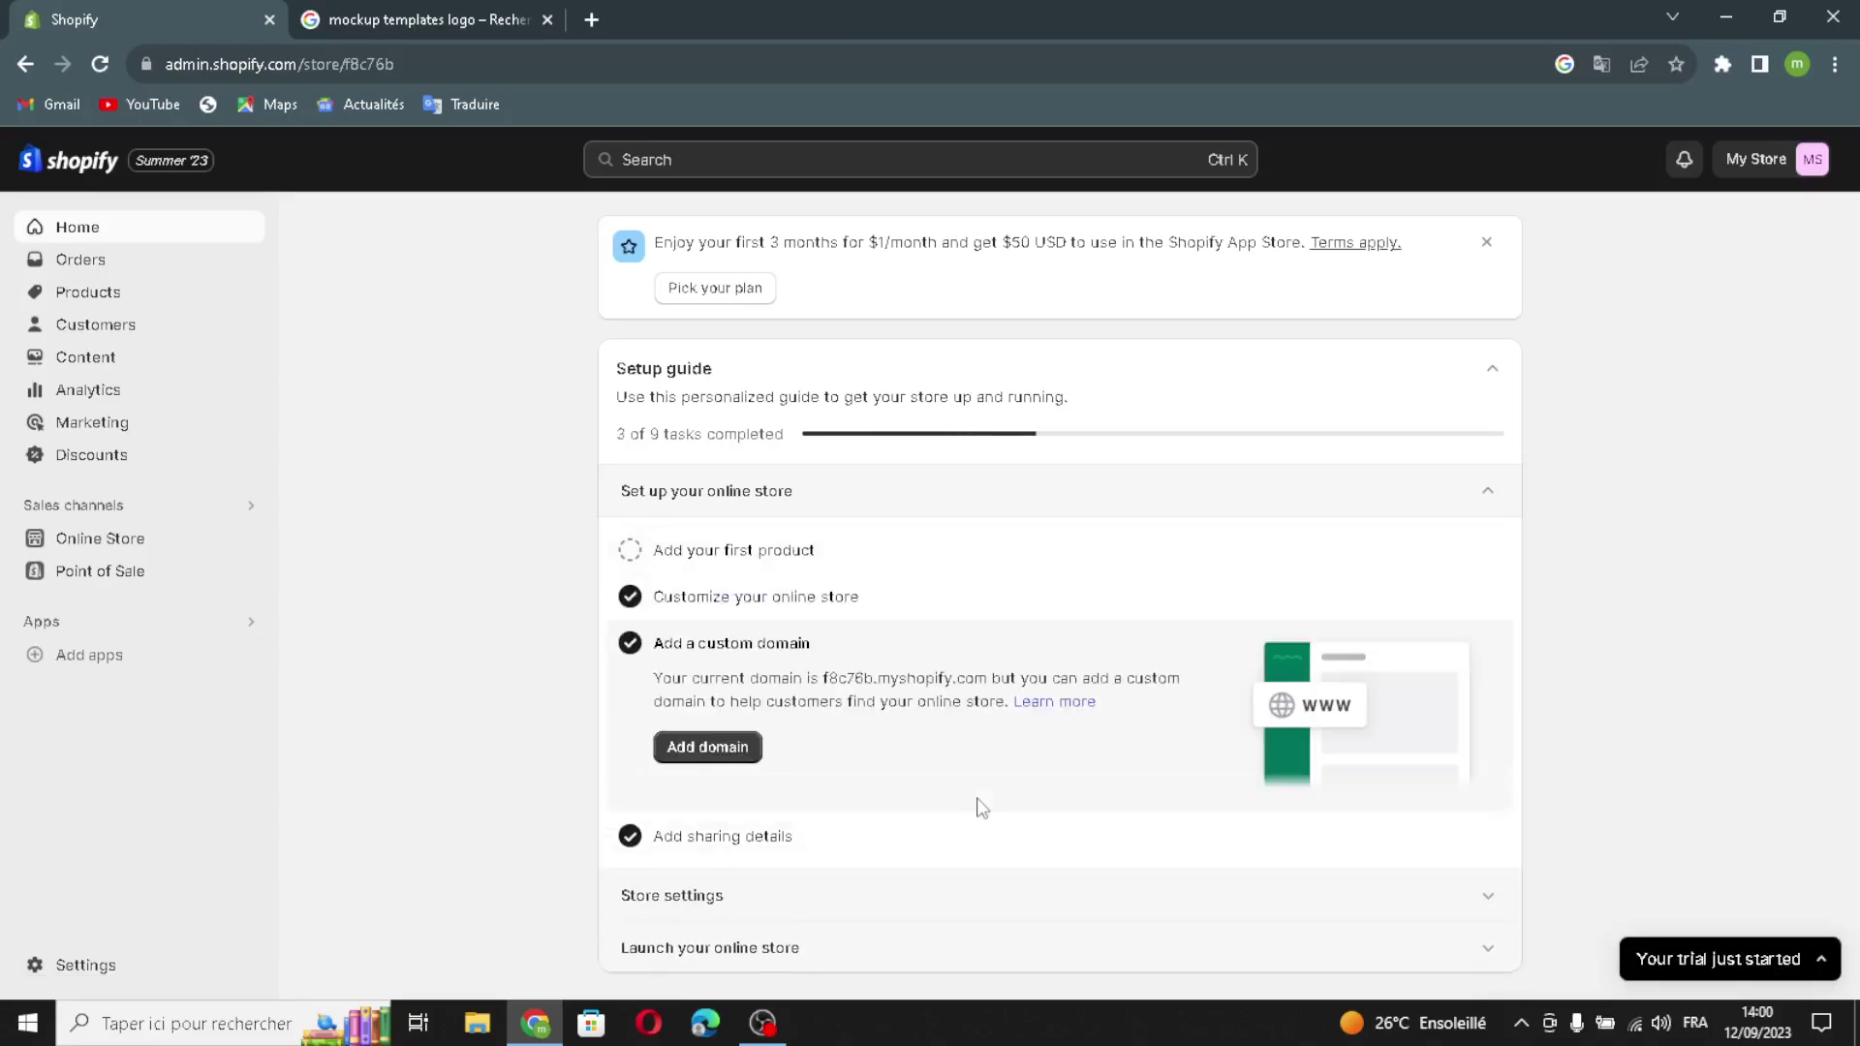
{"action": "left_click", "coordinate": [722, 753]}
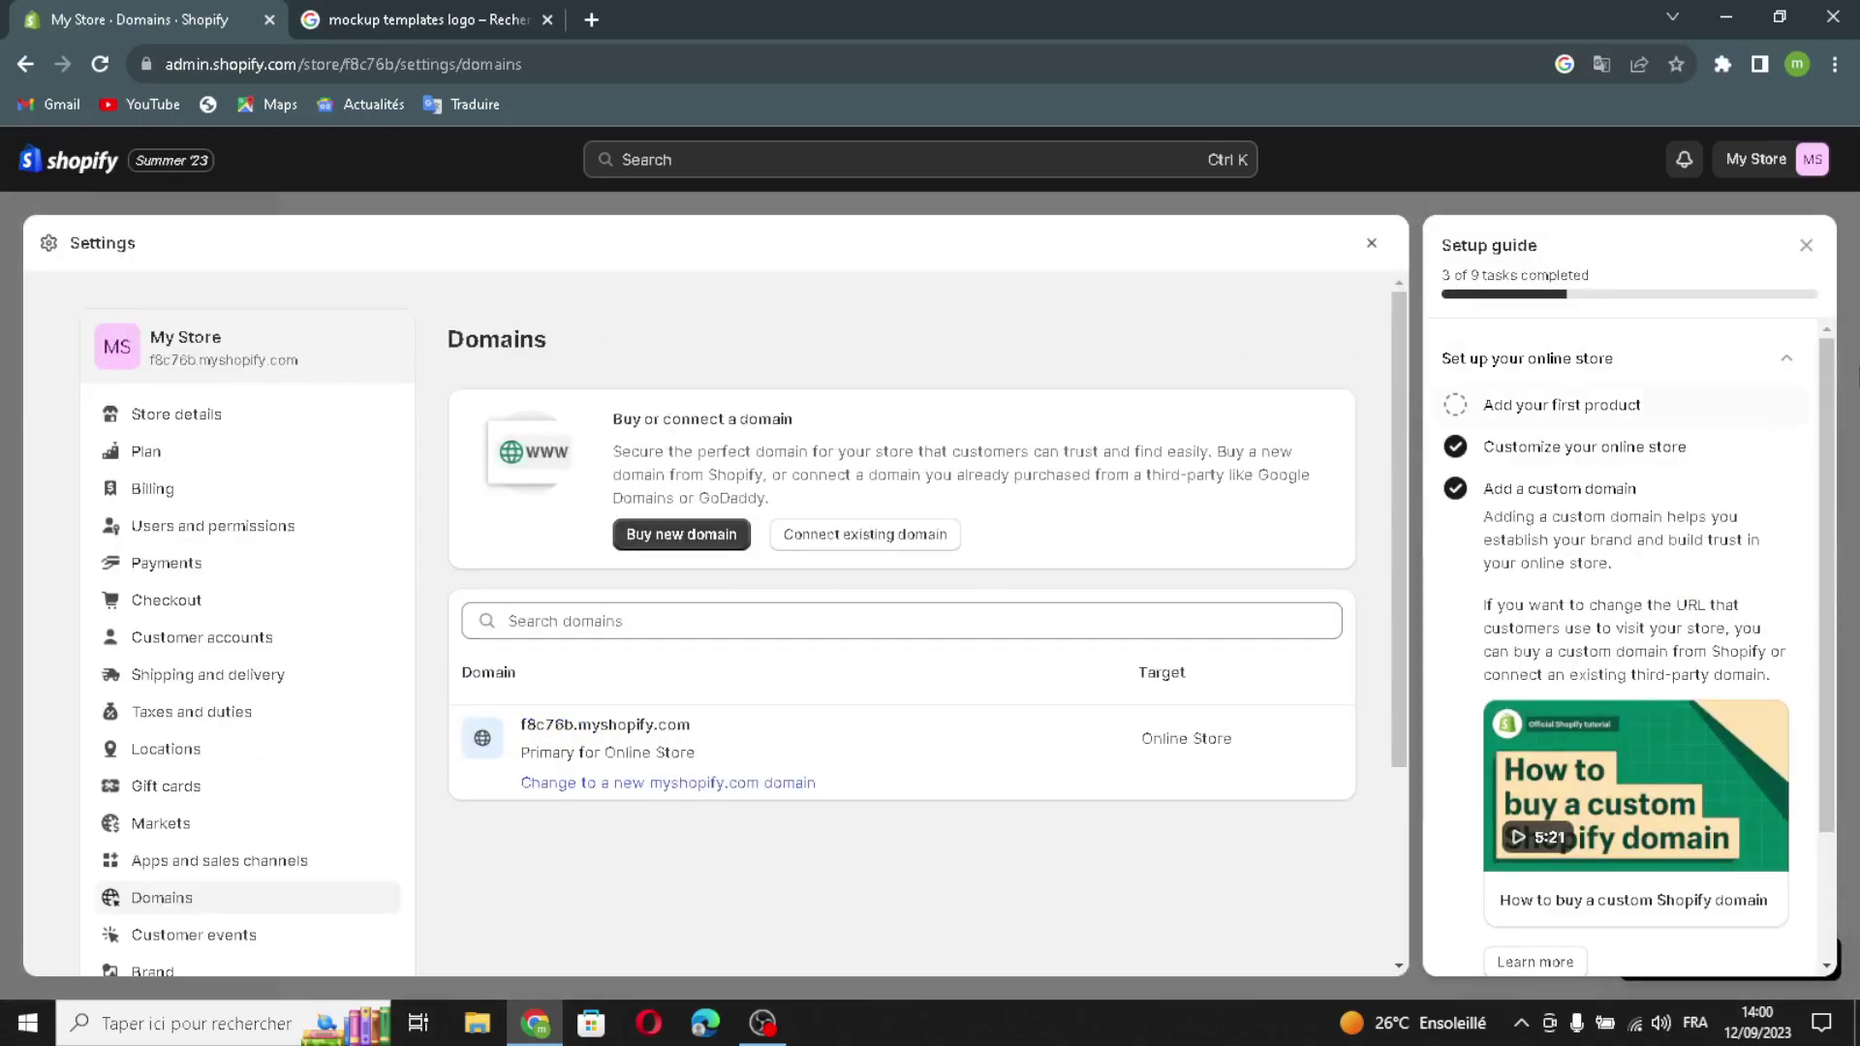
{"action": "left_click", "coordinate": [1806, 245]}
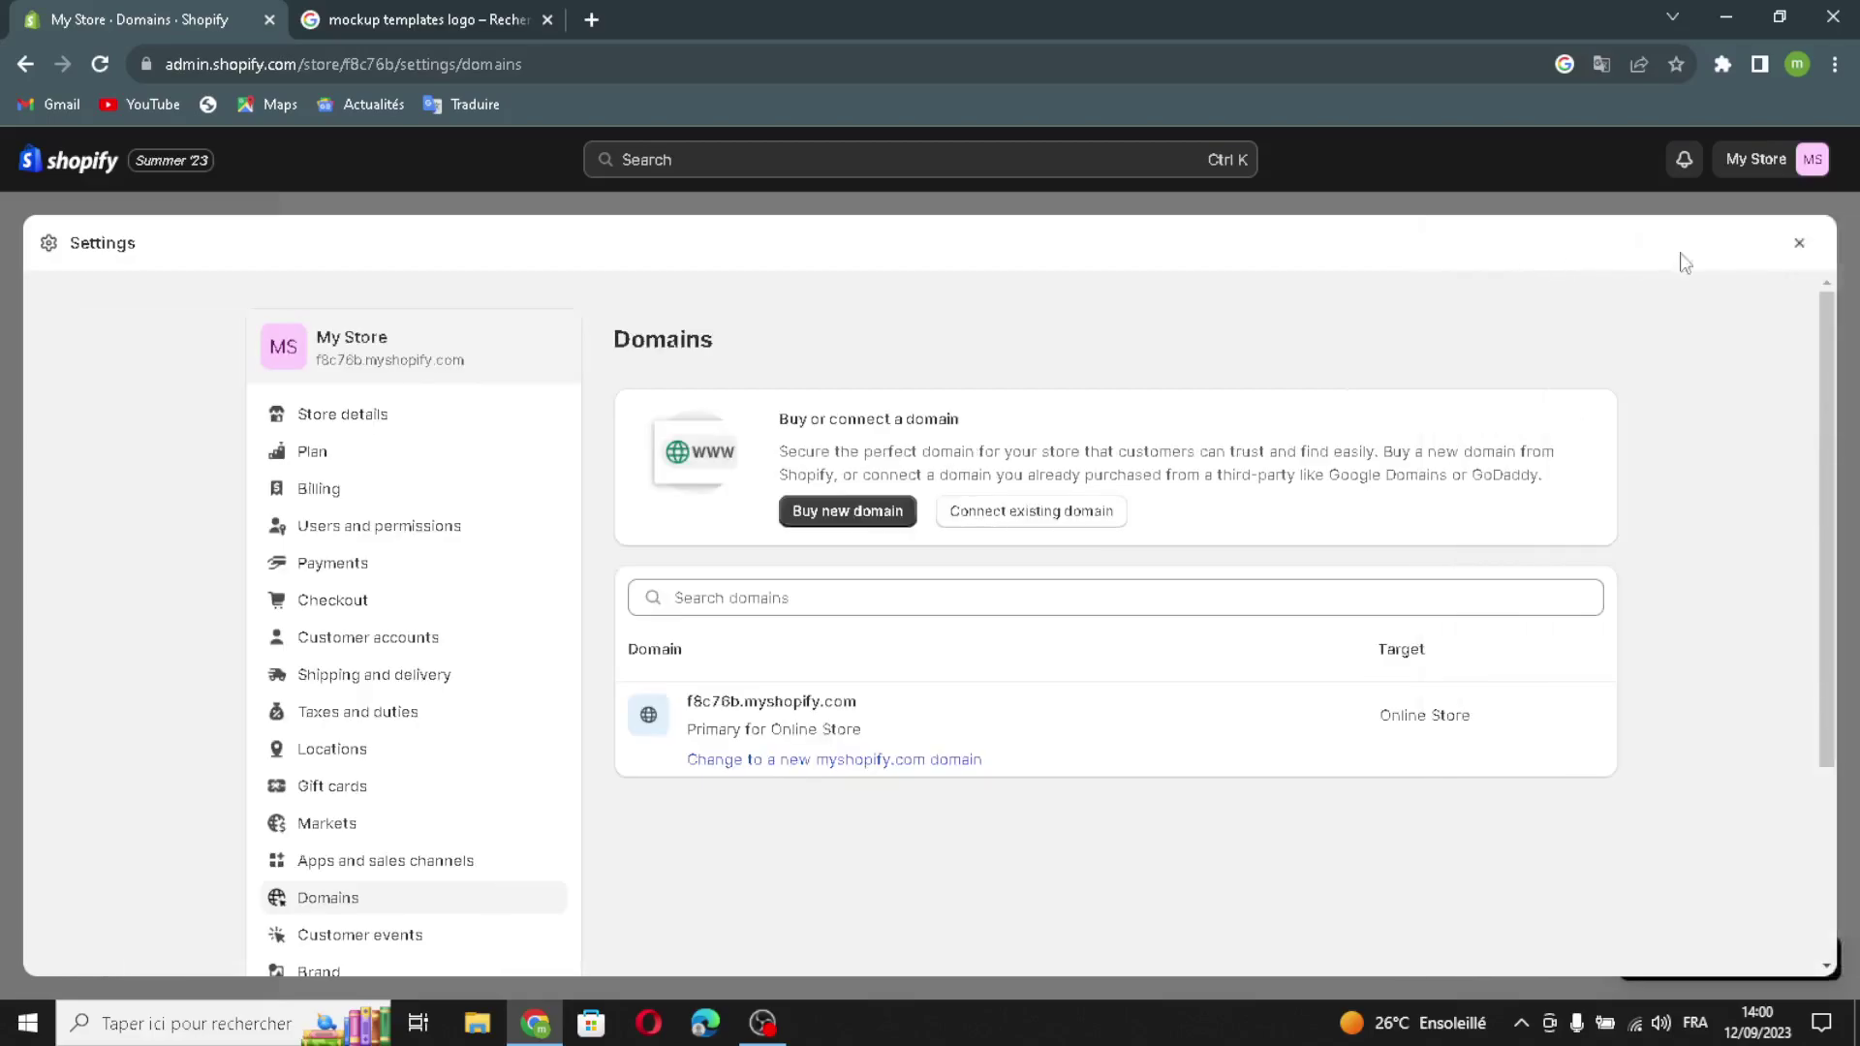
{"action": "left_click", "coordinate": [1797, 242]}
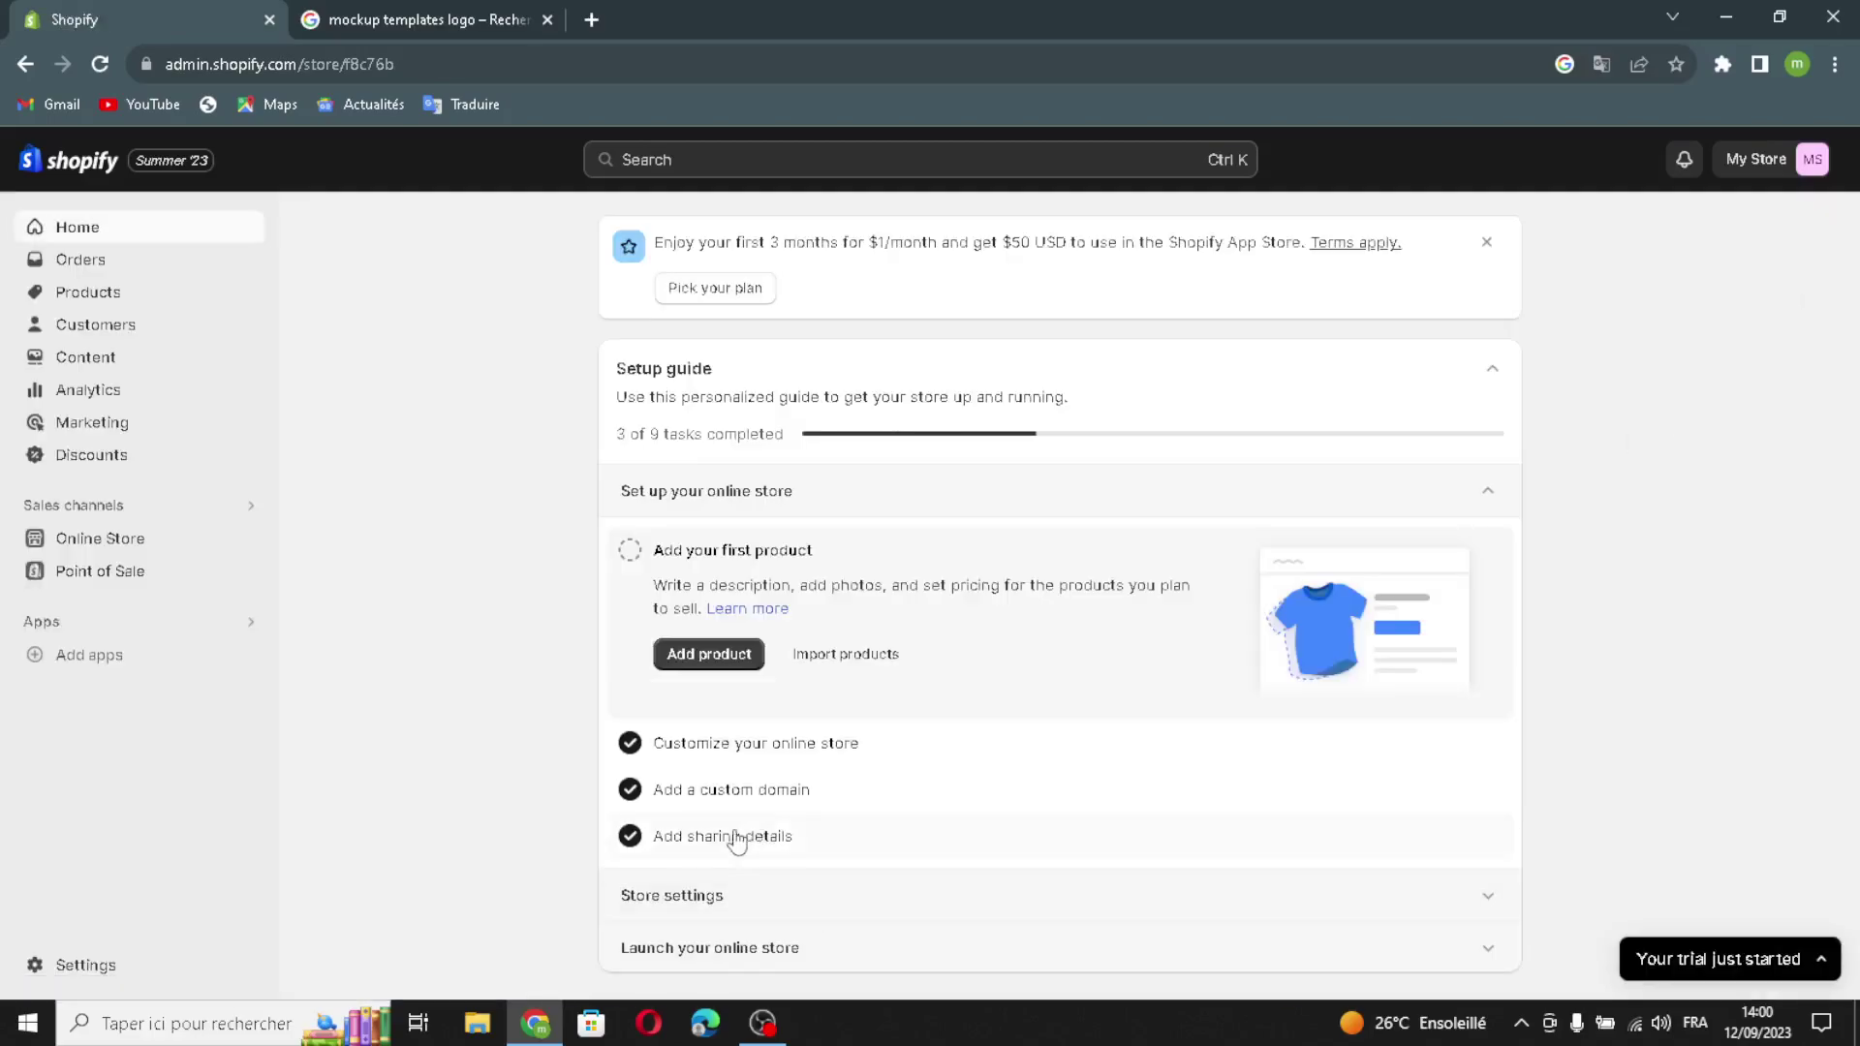
Set the store name to Mockify from the setup guide's store settings and save the store details
{"action": "left_click", "coordinate": [655, 899]}
{"action": "left_click", "coordinate": [715, 708]}
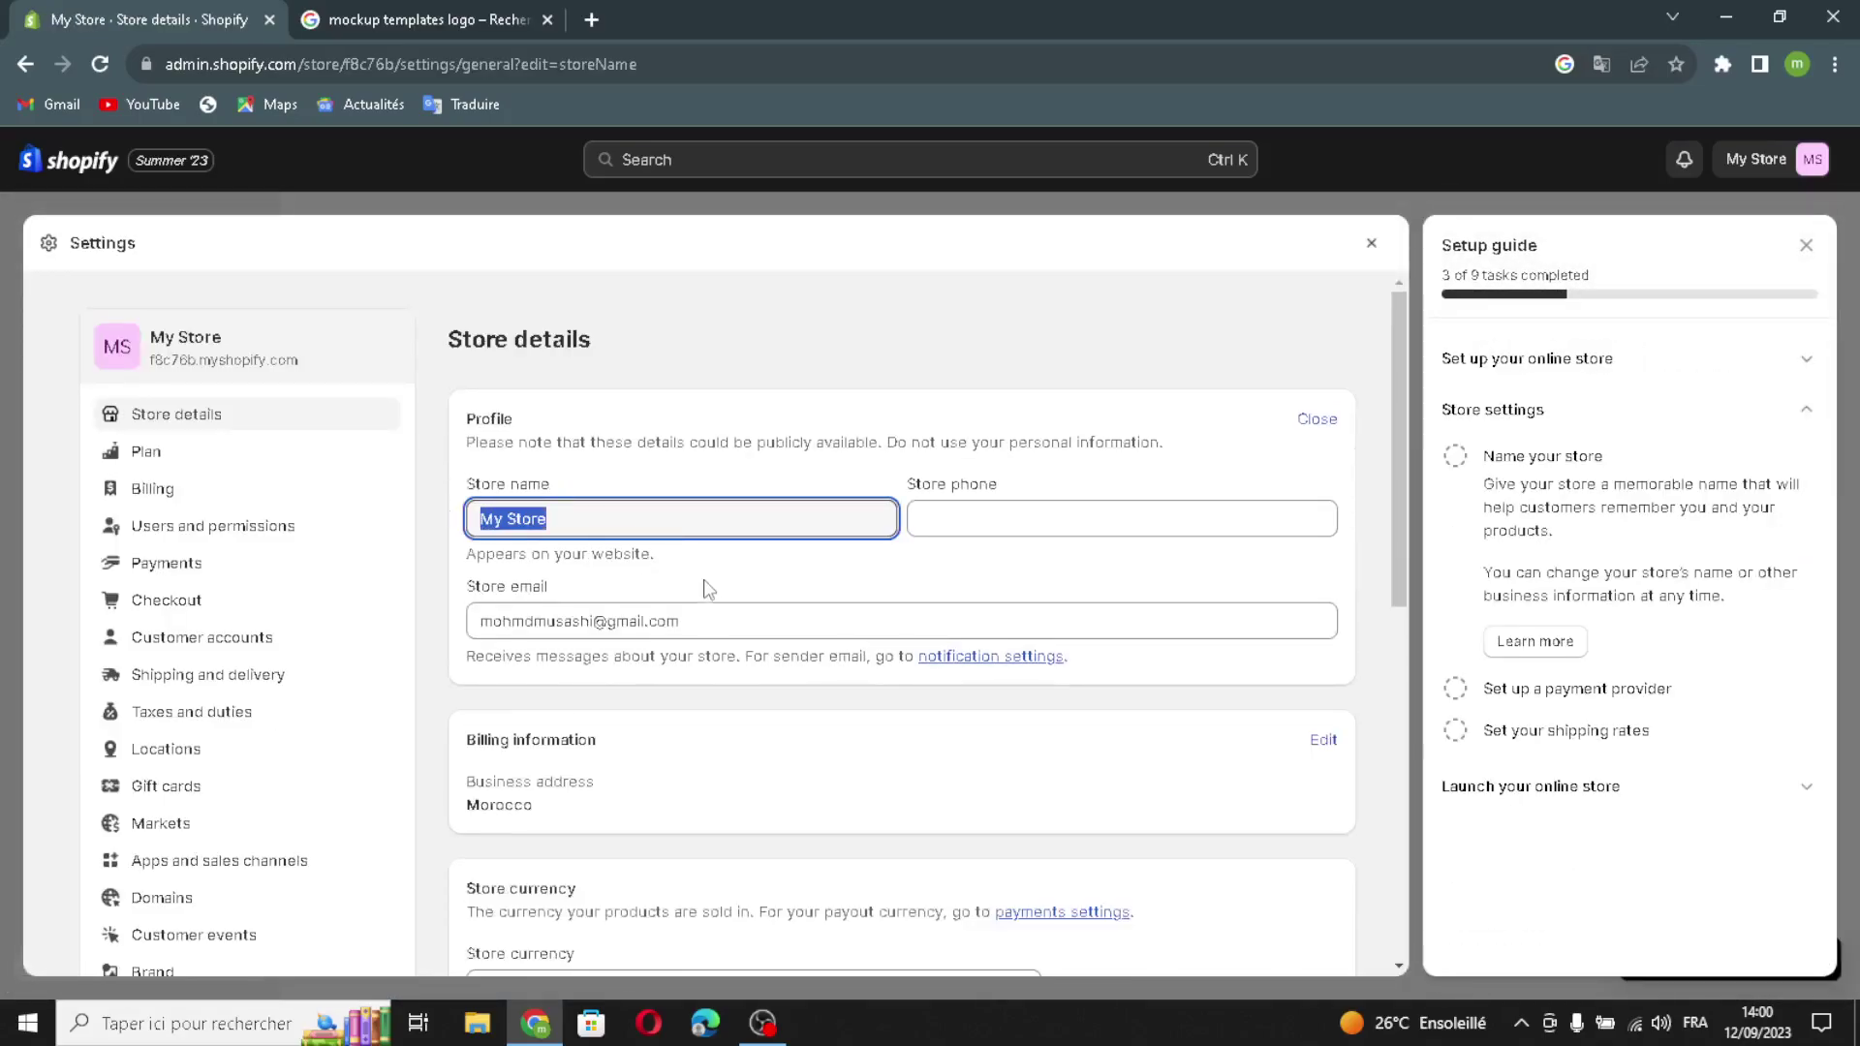
{"action": "type", "text": "short name about mockup templates business"}
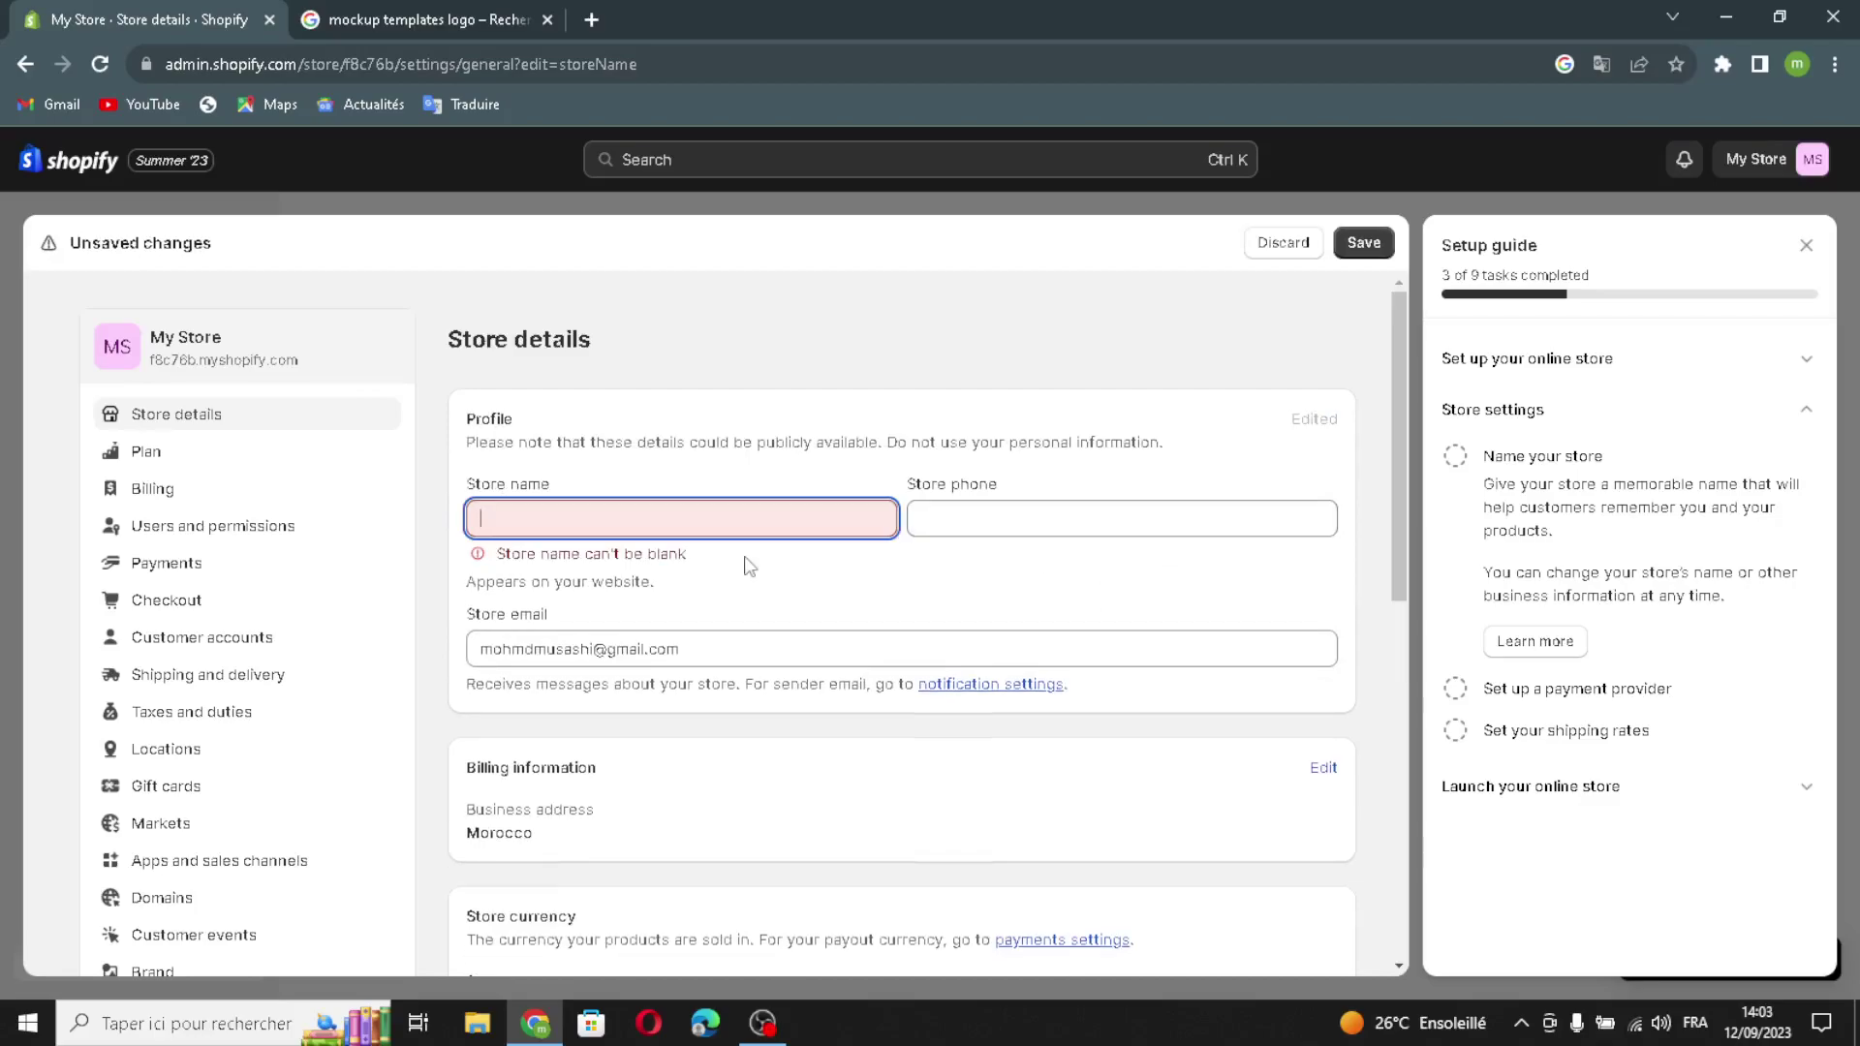
{"action": "type", "text": "Mockify"}
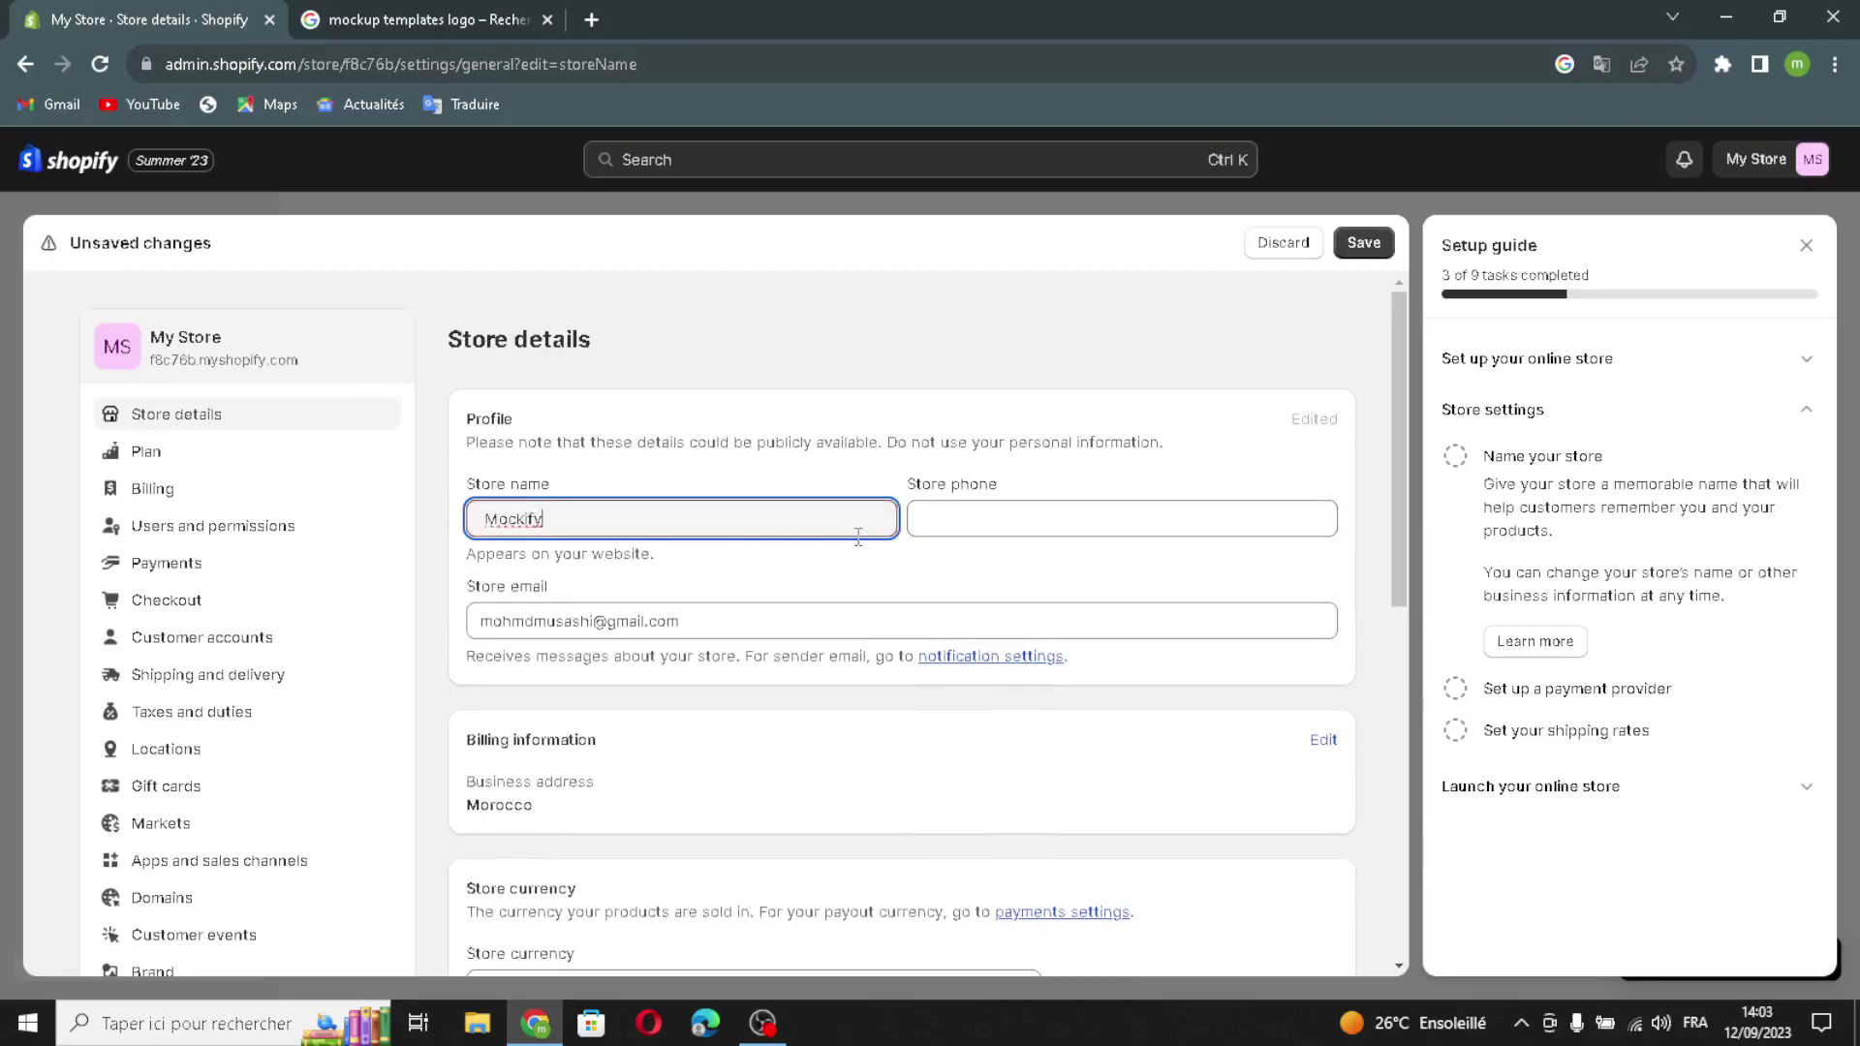
{"action": "left_click", "coordinate": [982, 517]}
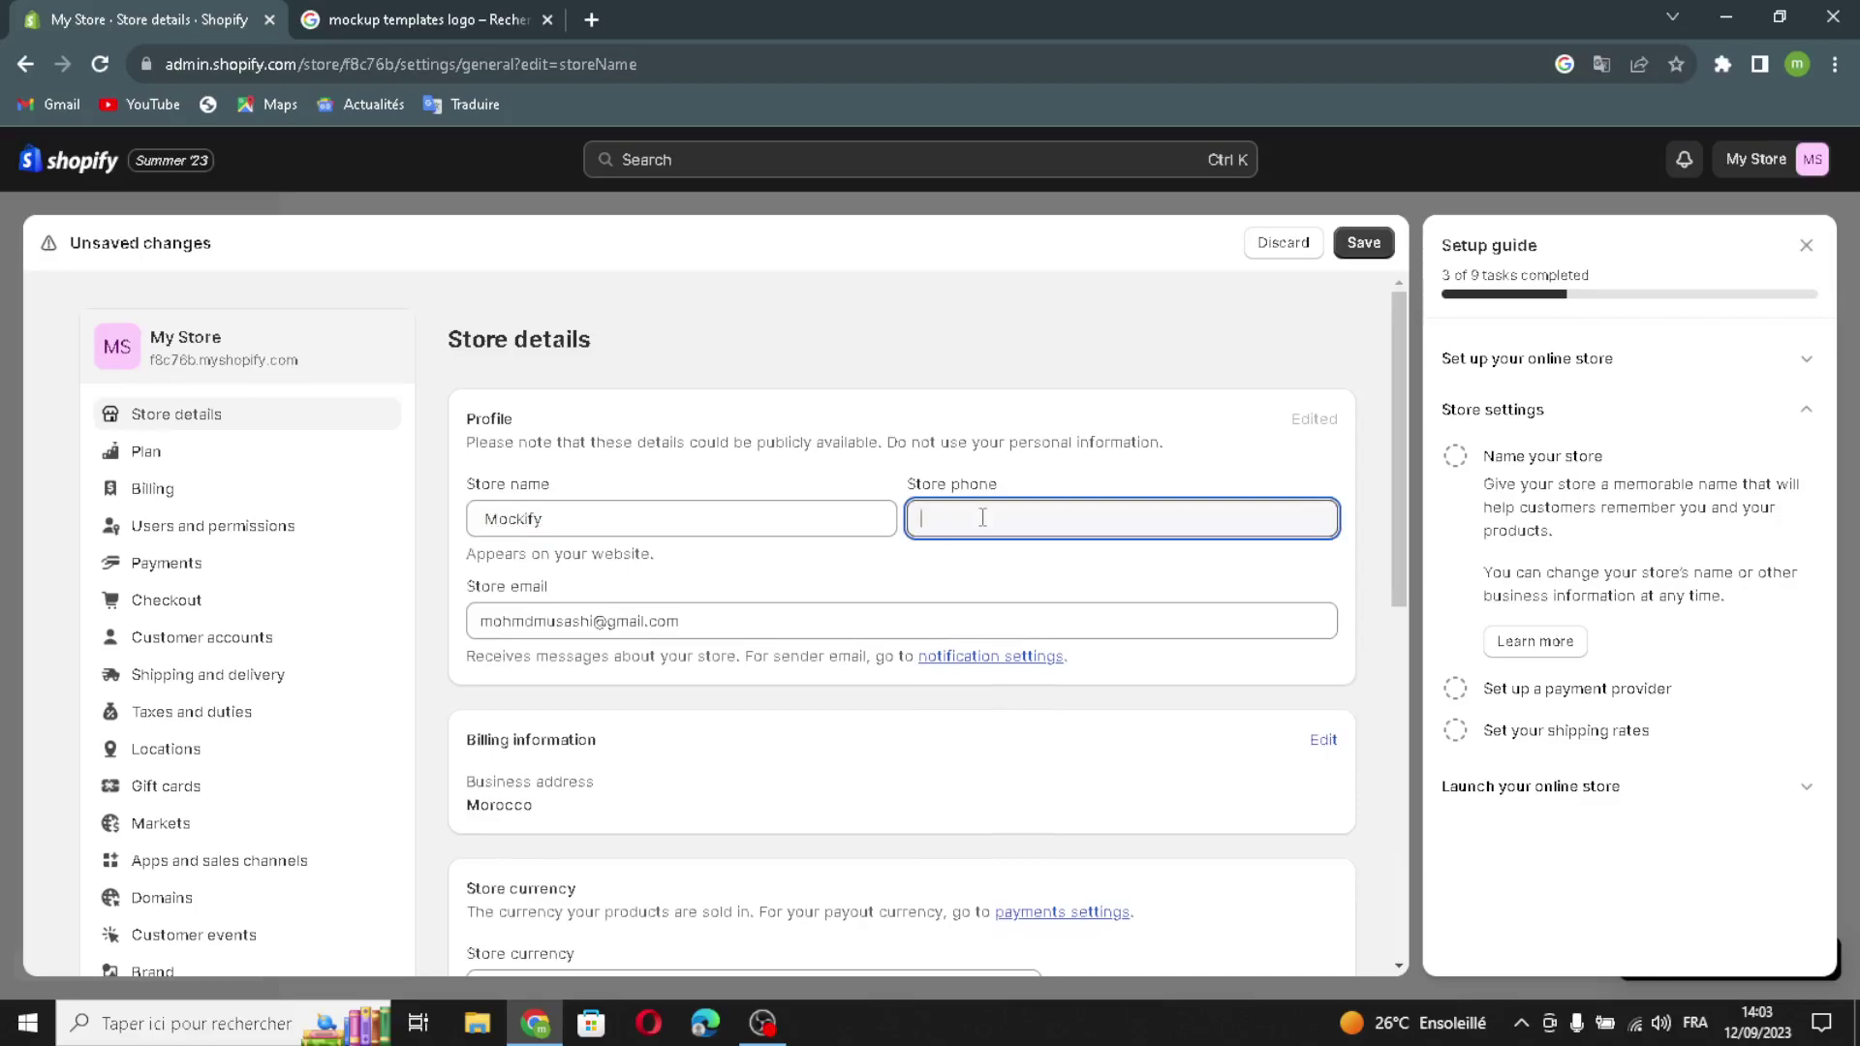
{"action": "left_click", "coordinate": [1364, 242]}
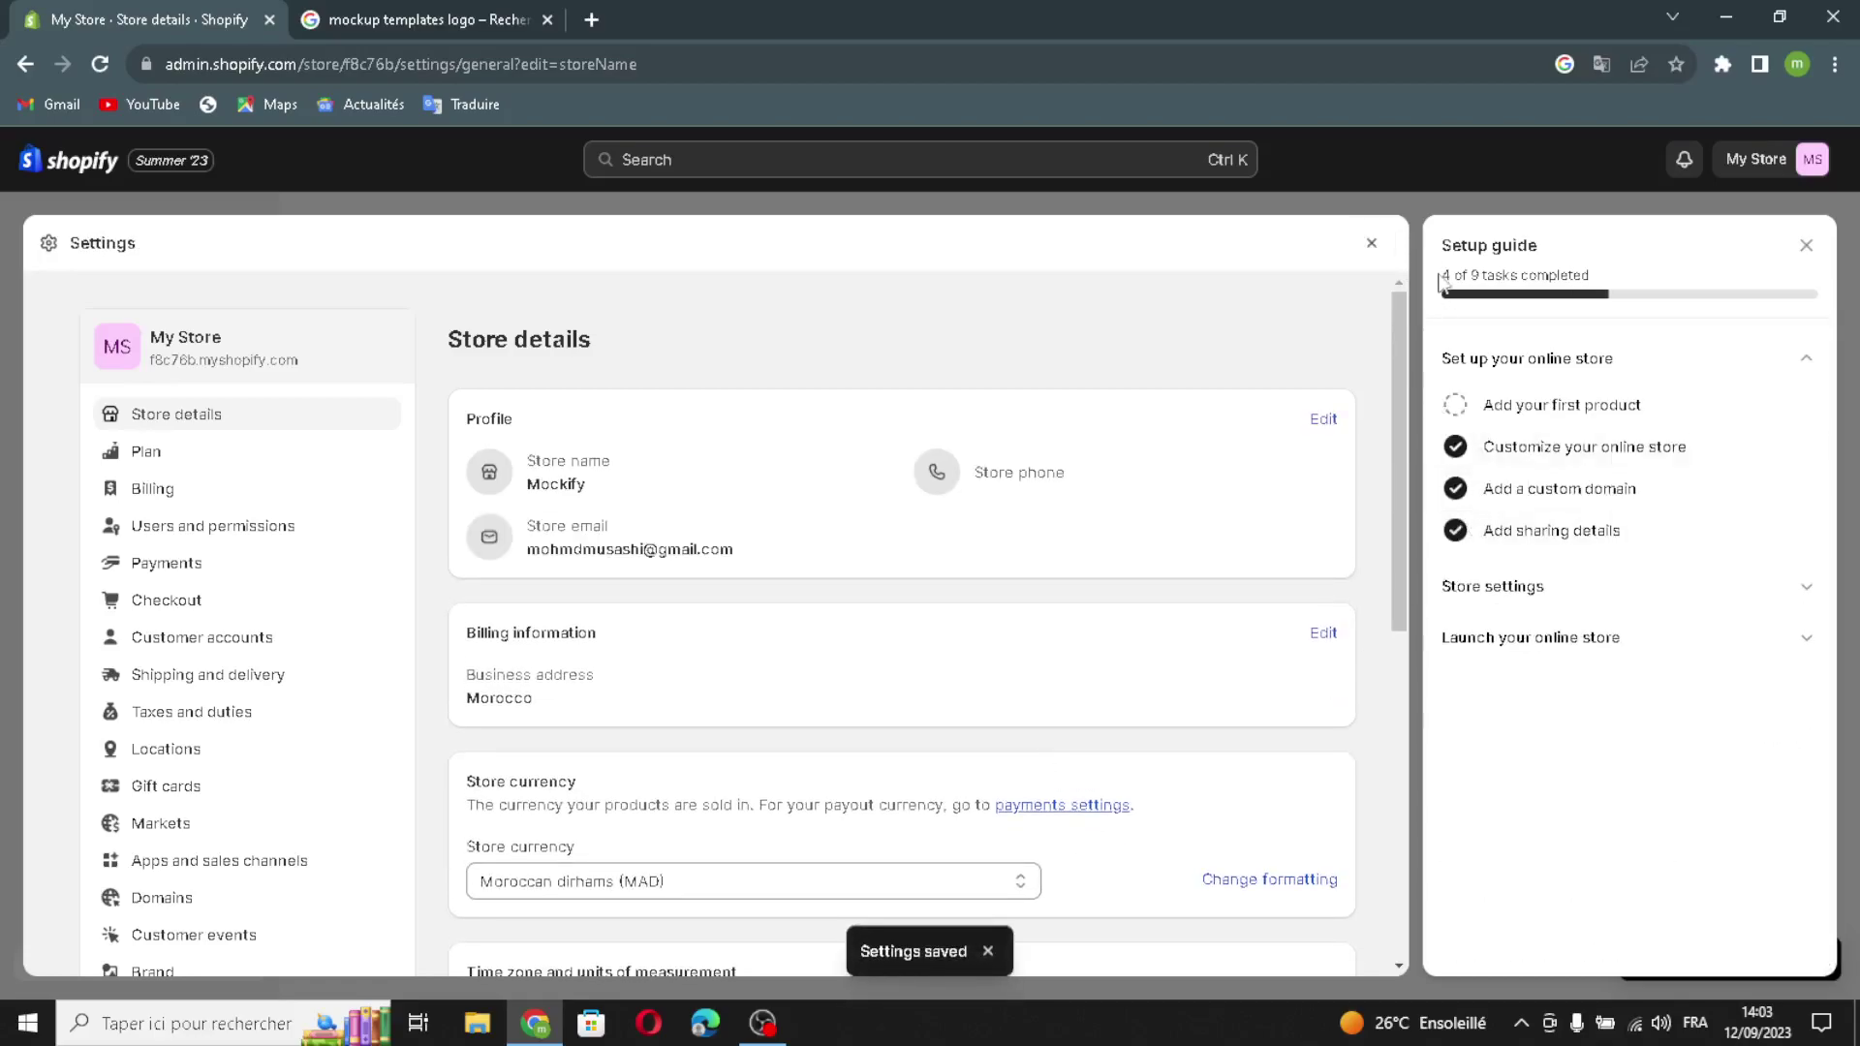
Close the store settings and the side setup guide to get back to a clear admin home
{"action": "left_click", "coordinate": [1372, 247]}
{"action": "key", "text": "ctrl+f"}
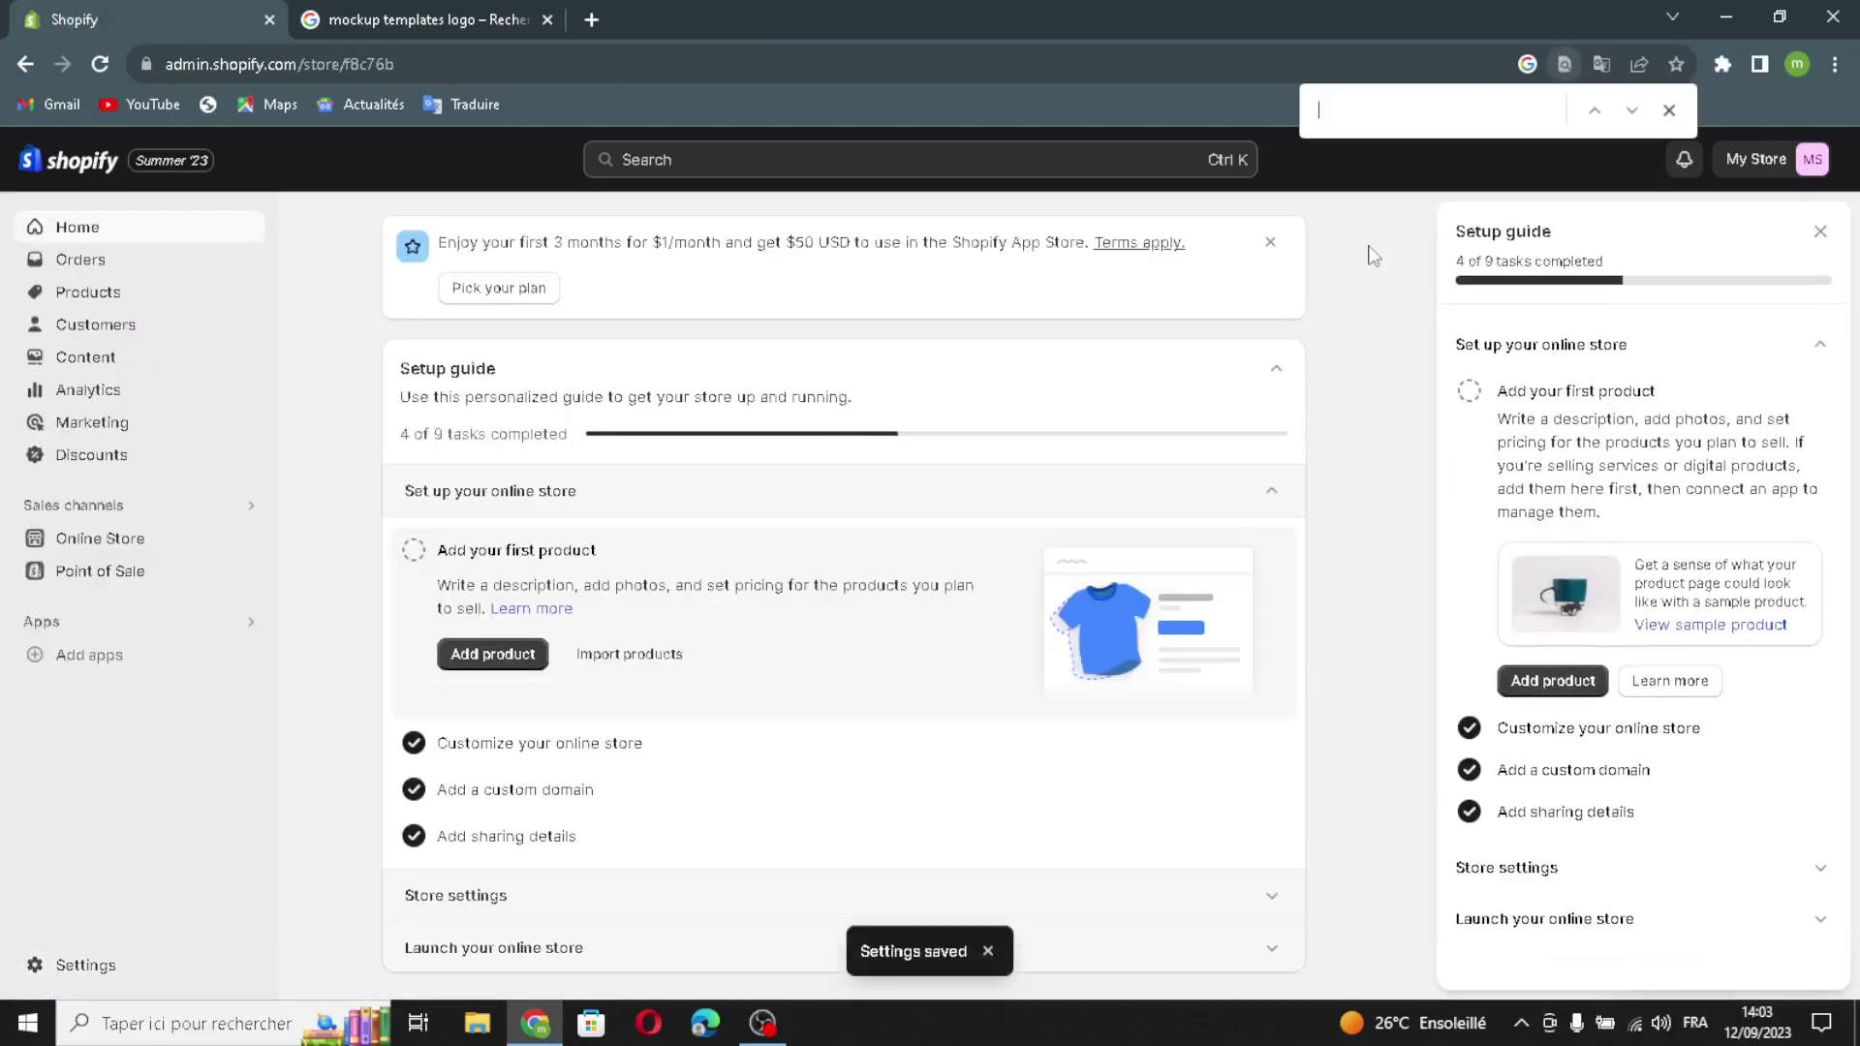
{"action": "left_click", "coordinate": [1820, 230]}
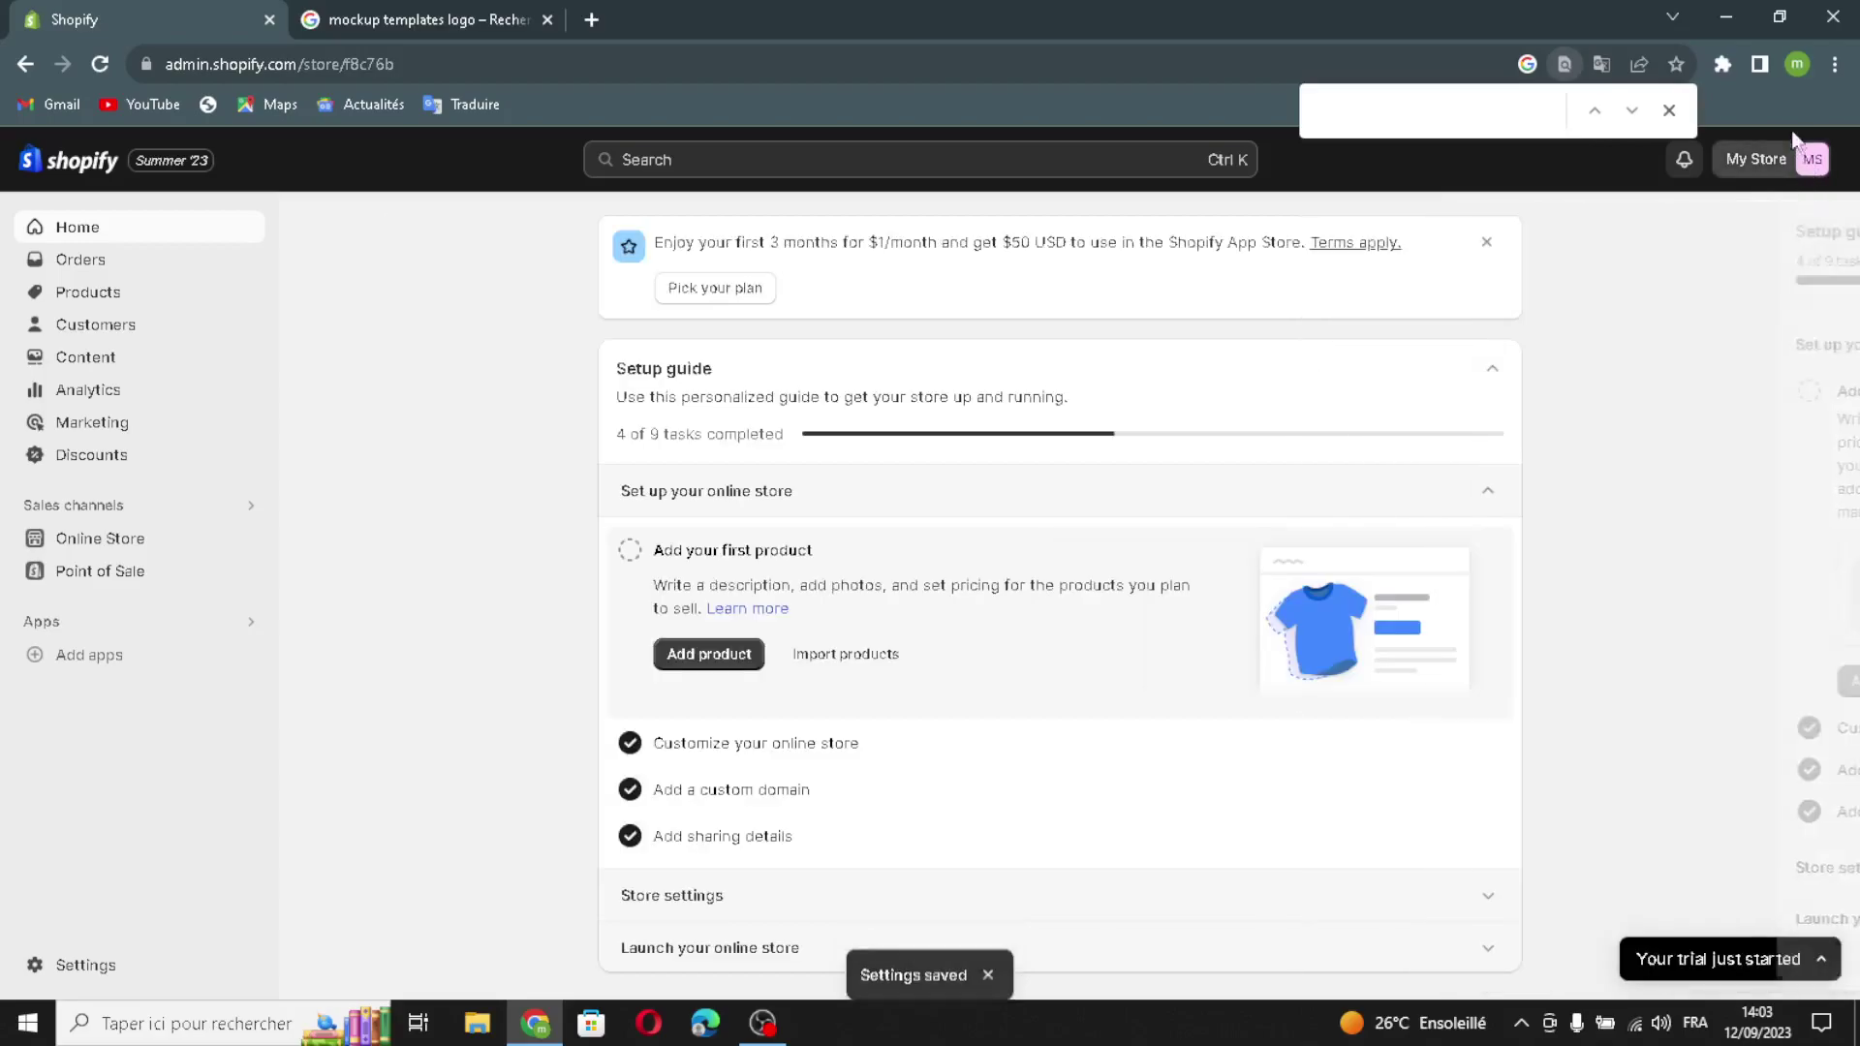
{"action": "left_click", "coordinate": [1672, 112]}
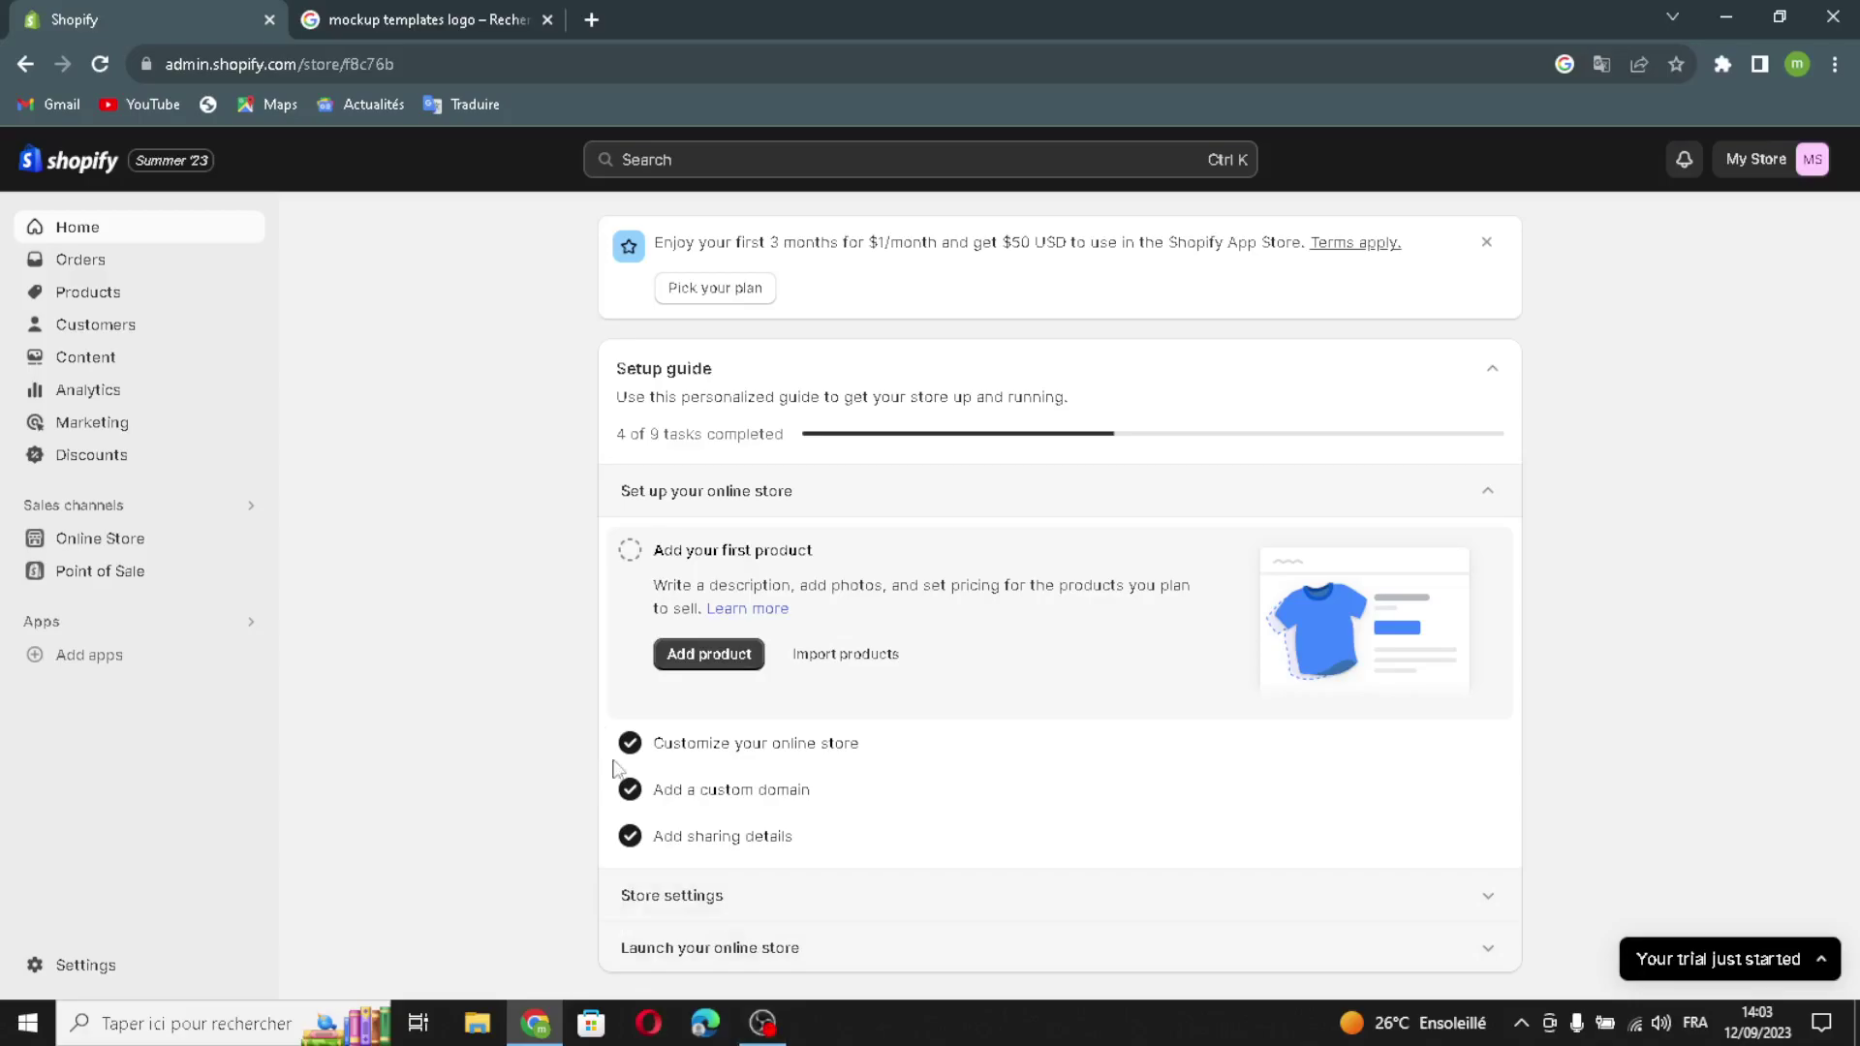
Review the plan settings from the launch tasks, mark Pick a plan as complete, and return to the admin home
{"action": "left_click", "coordinate": [715, 949]}
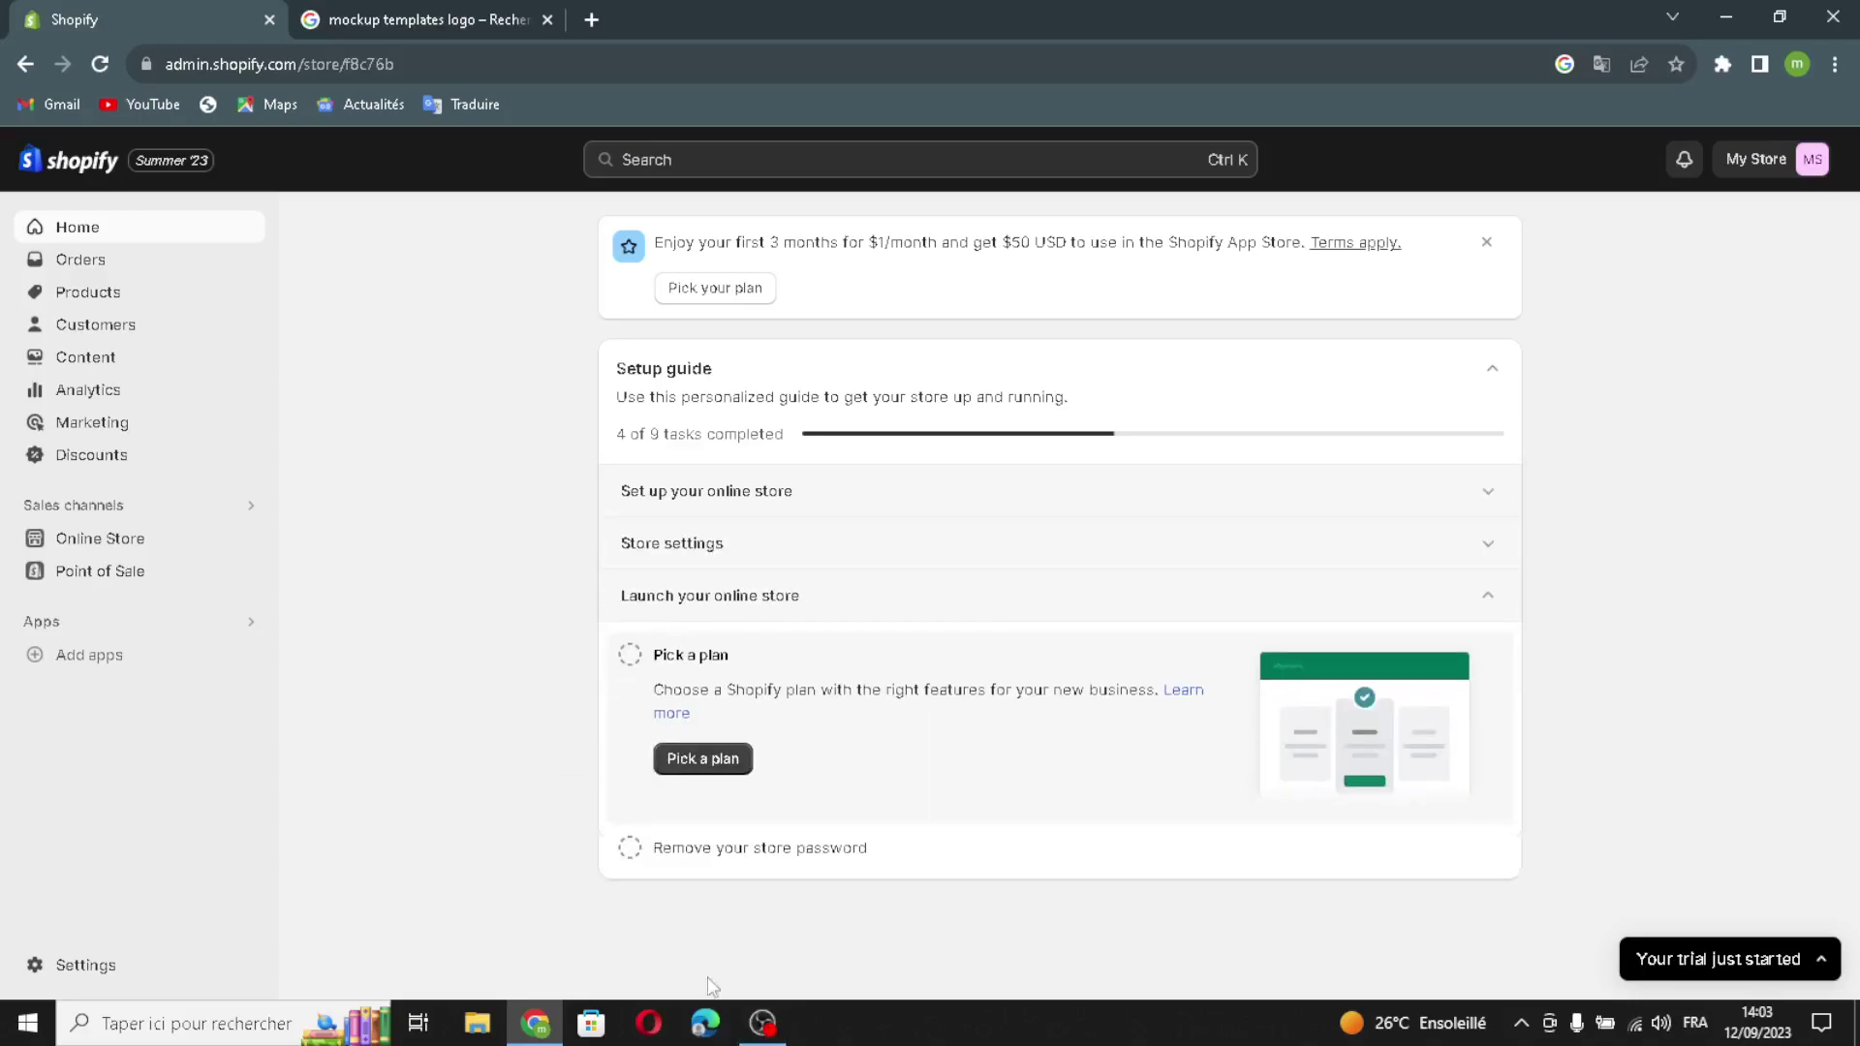
{"action": "left_click", "coordinate": [678, 760]}
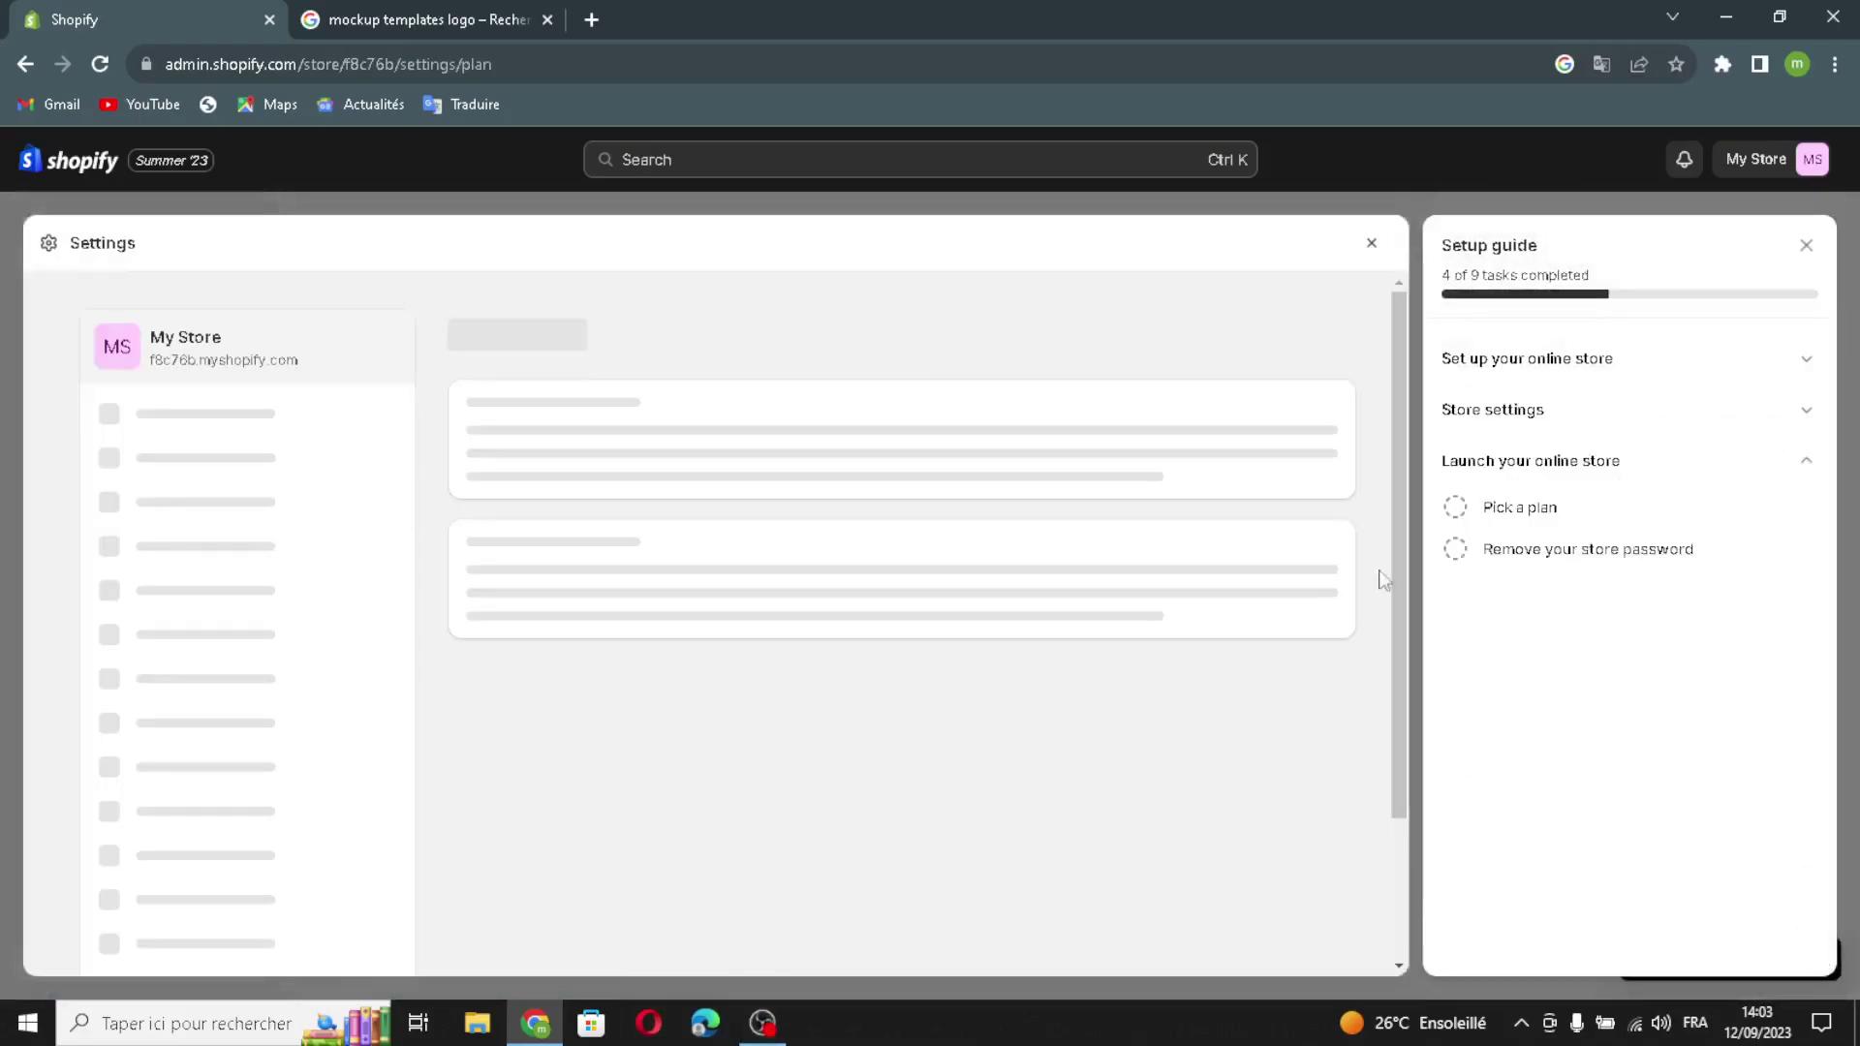
{"action": "left_click", "coordinate": [1456, 507]}
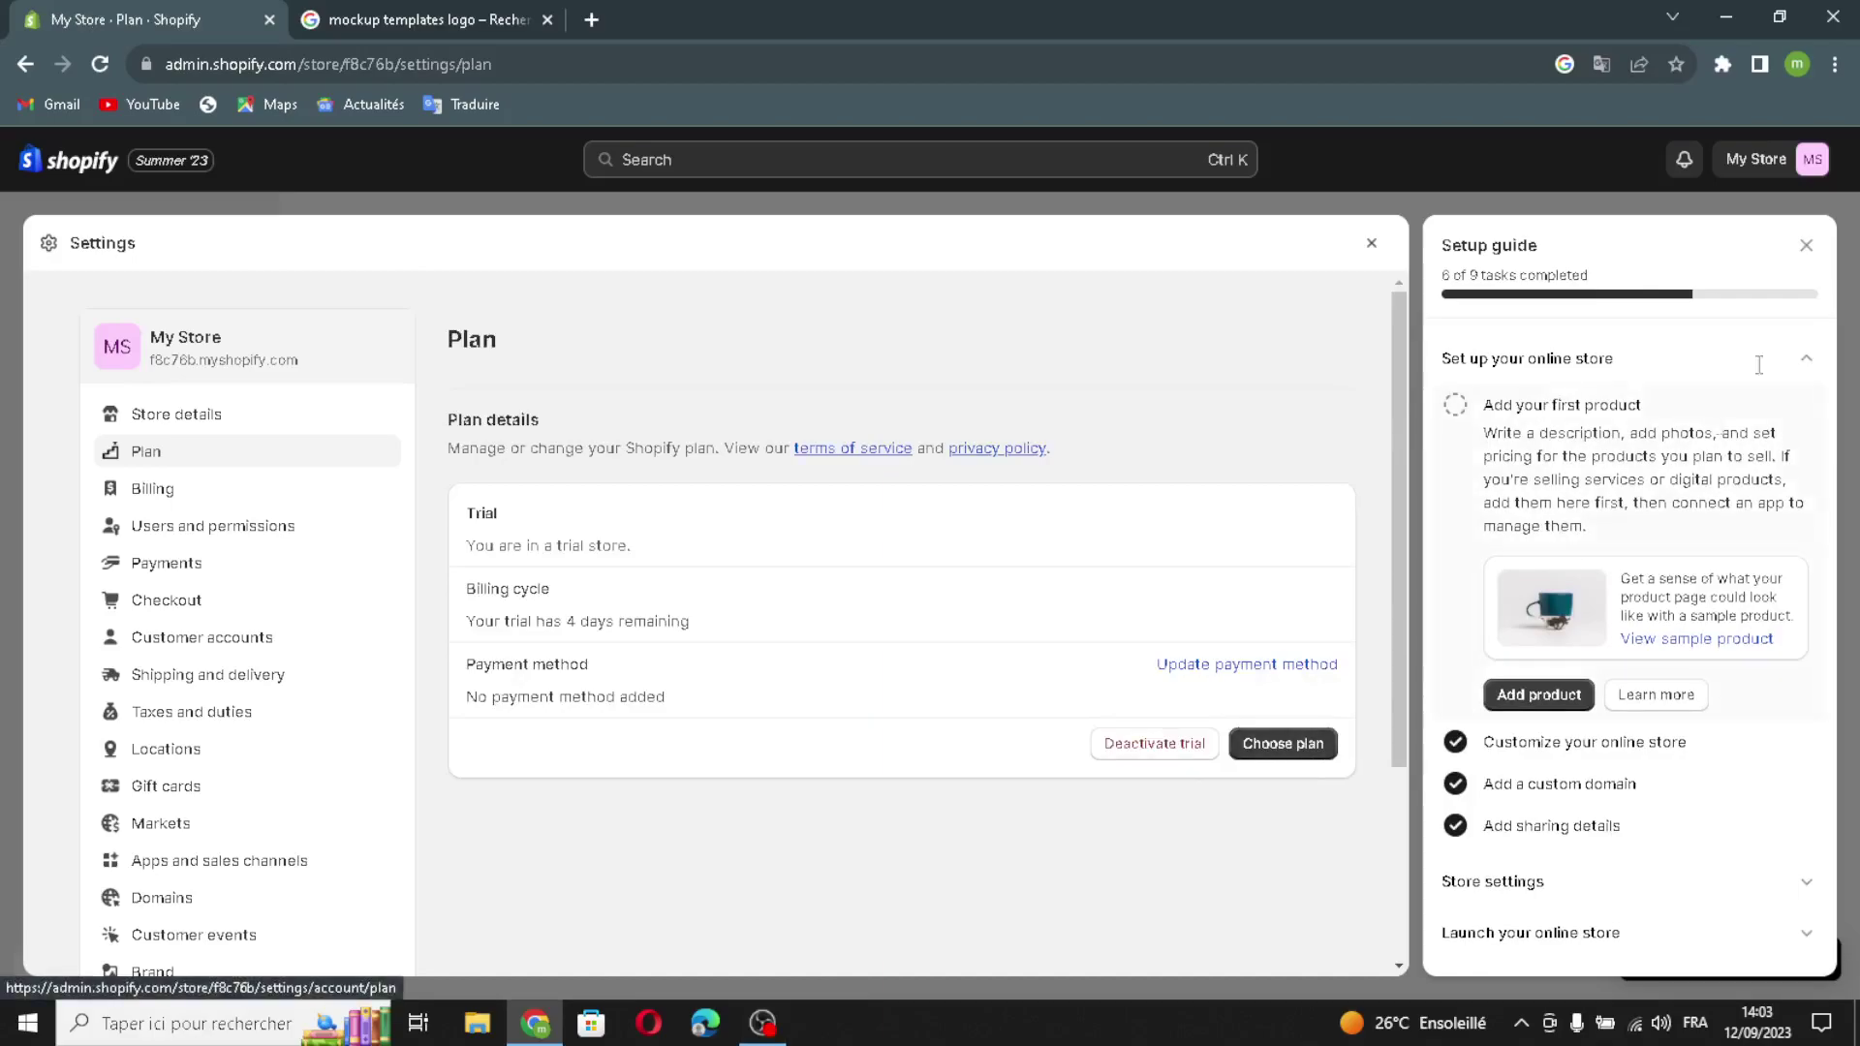
{"action": "left_click", "coordinate": [1806, 245]}
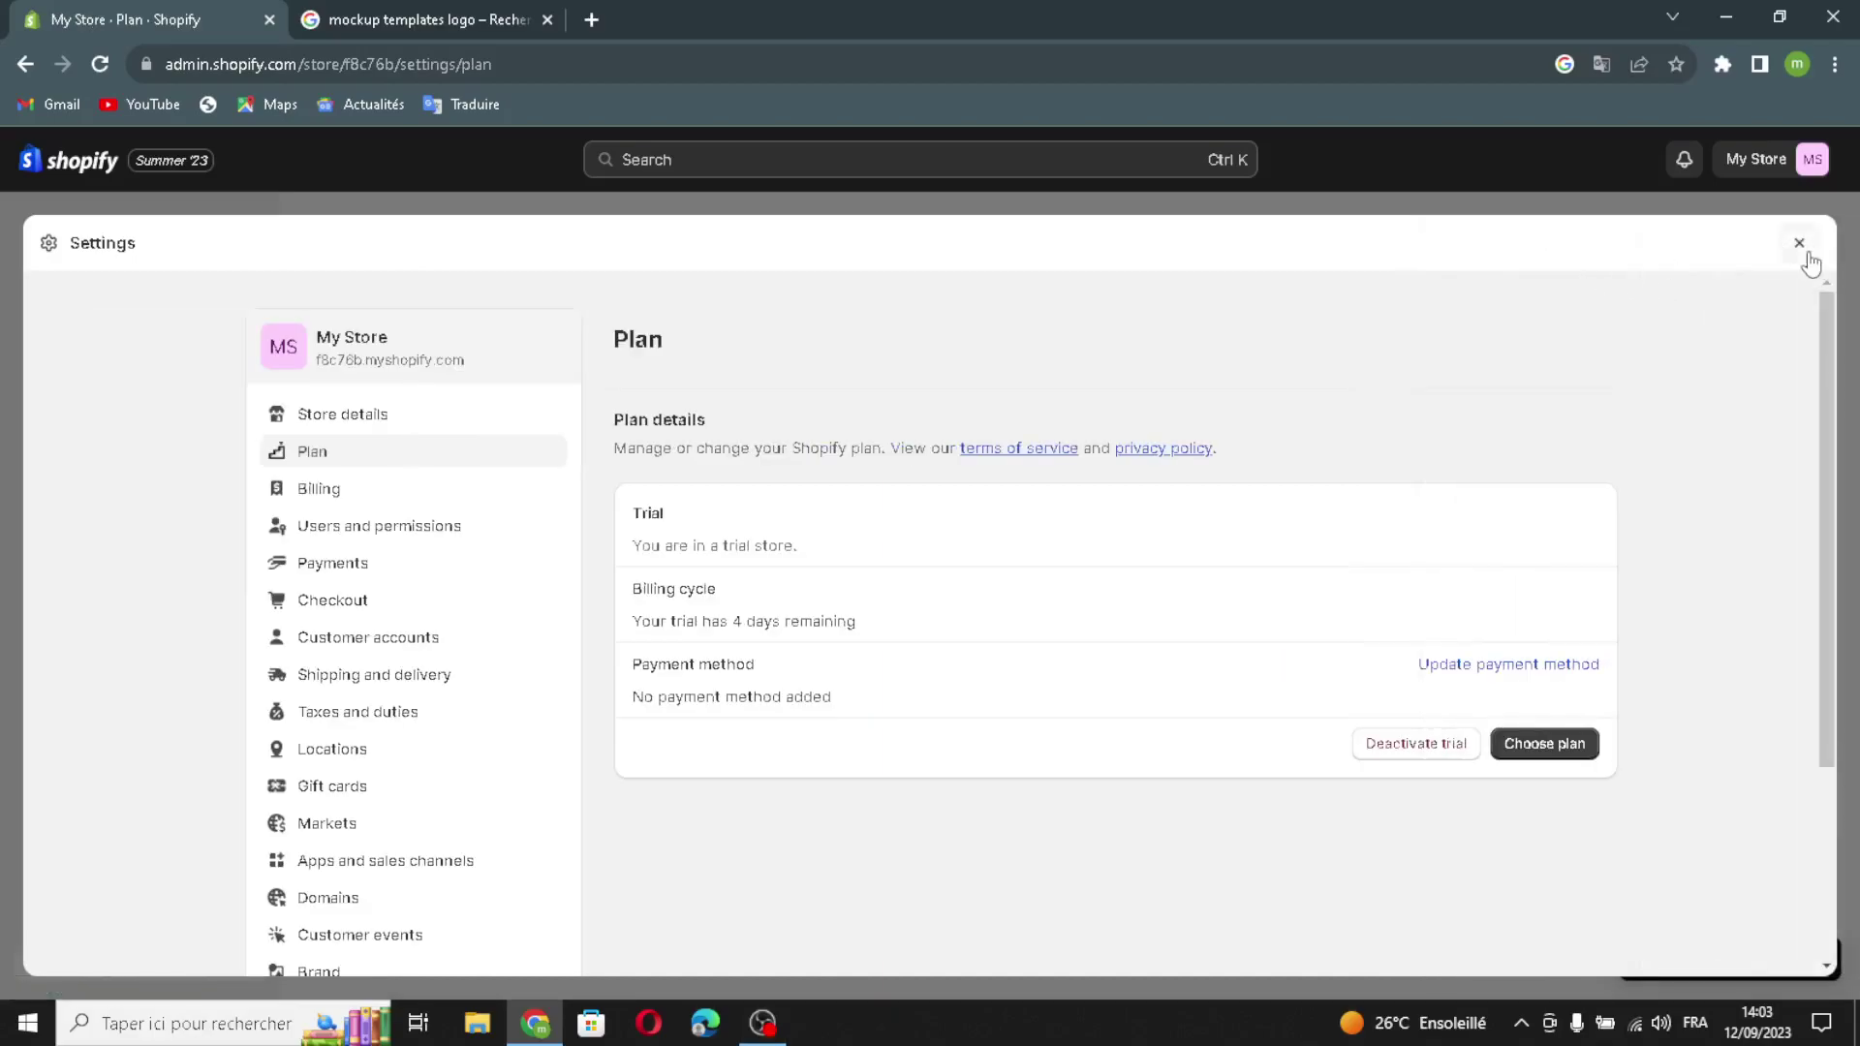
{"action": "left_click", "coordinate": [1800, 247]}
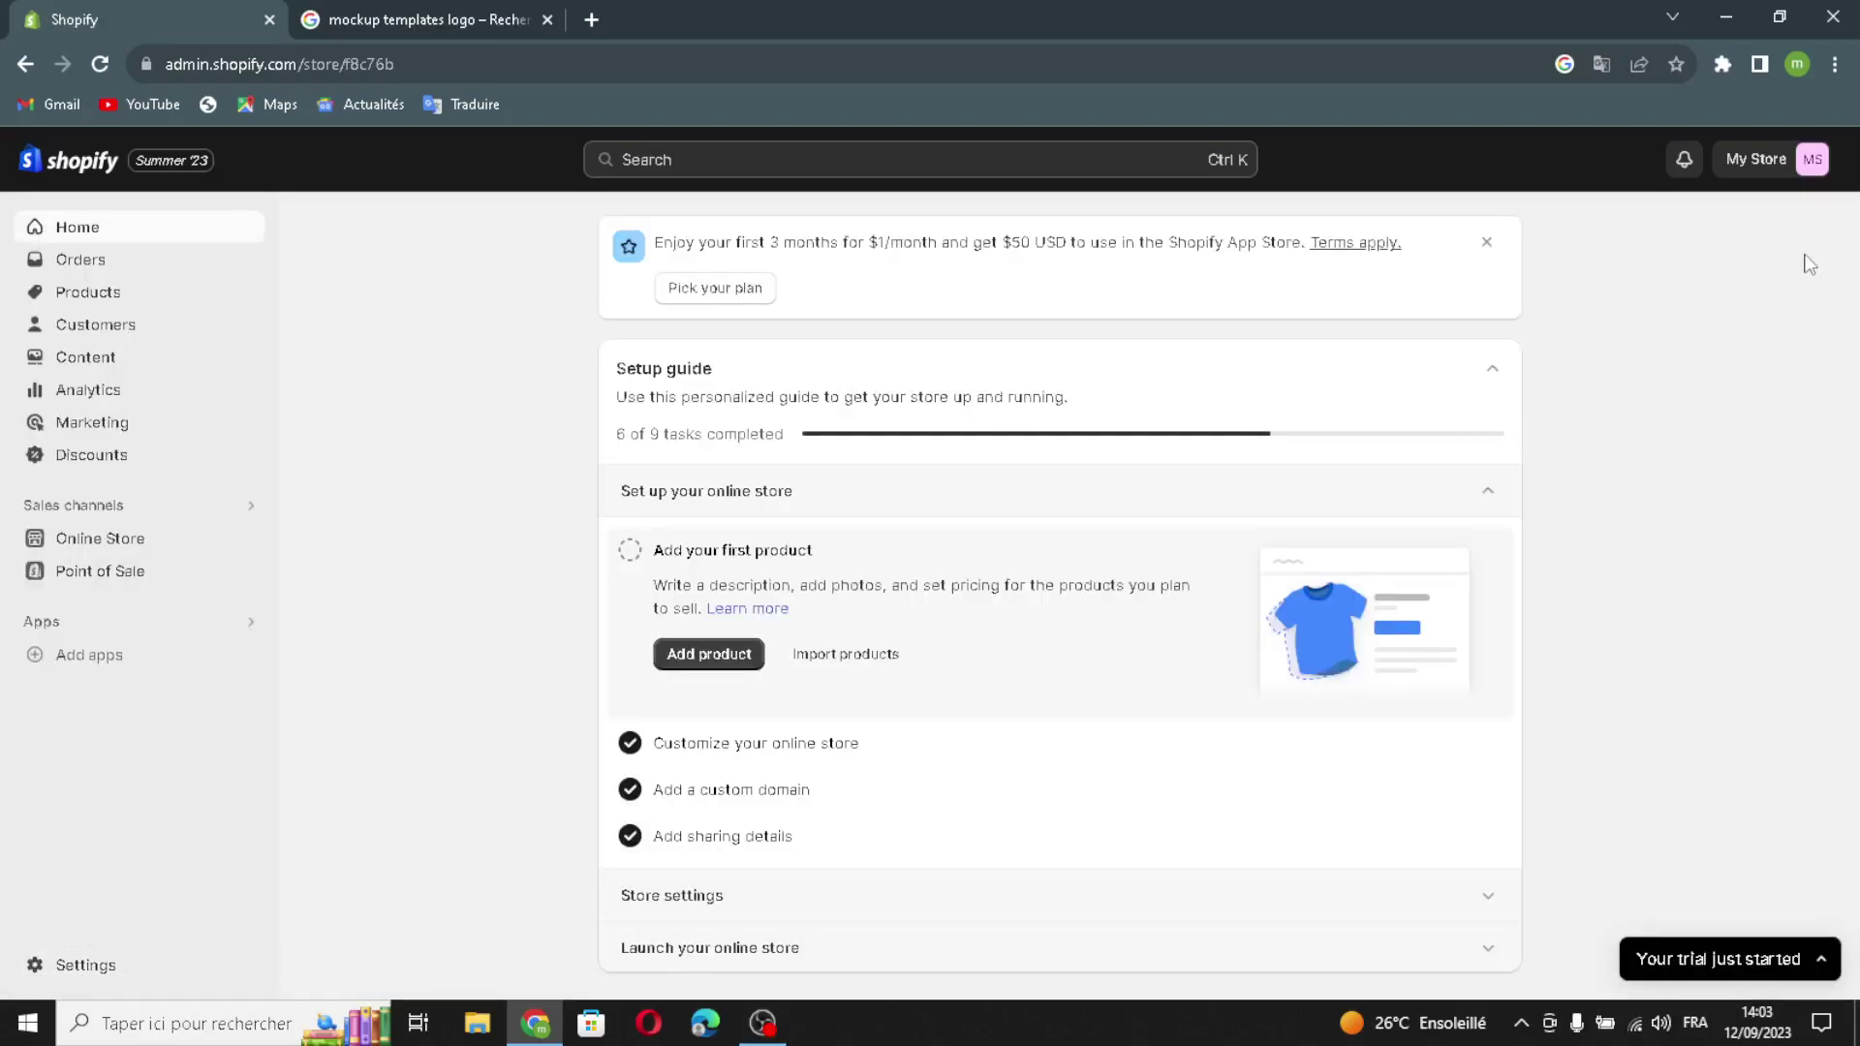